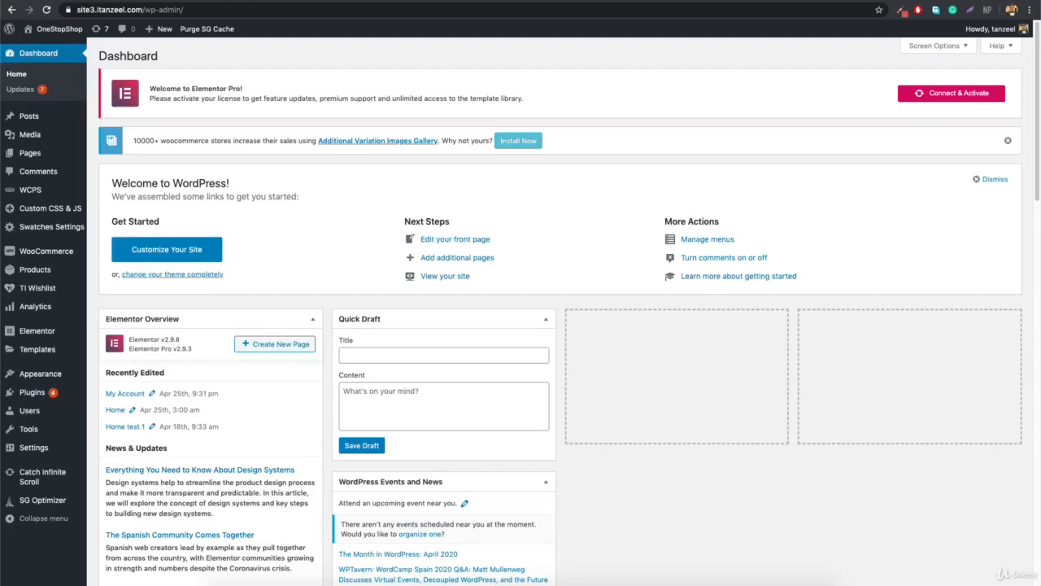
# Load the My Wordpress admin dashboard by adding /wp-admin to the site4 address.
pyautogui.scroll(-2, 93, 203)
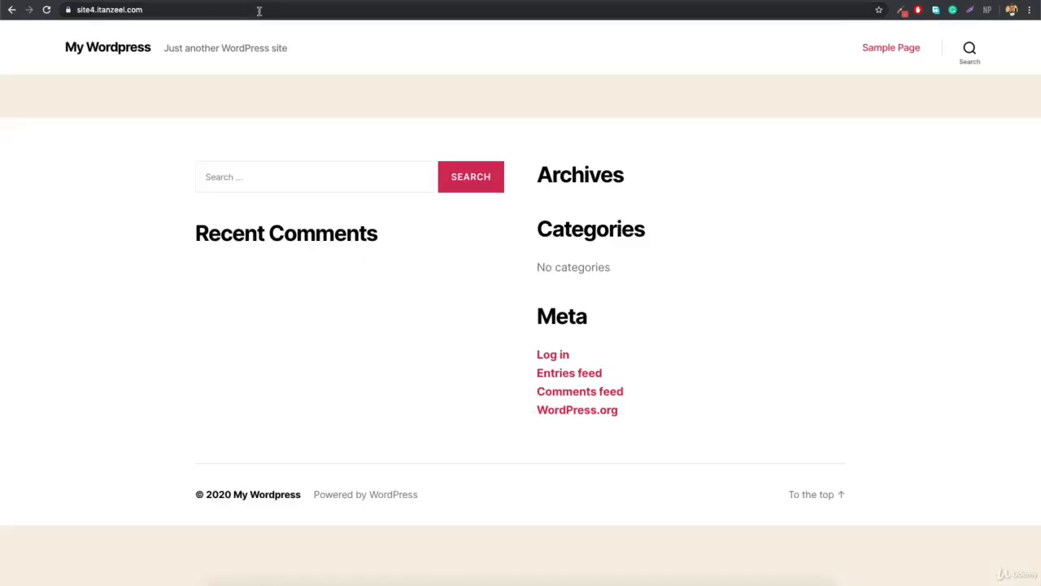
pyautogui.click(259, 11)
pyautogui.click(259, 11)
pyautogui.write('/wp-admin')
pyautogui.press('Return')
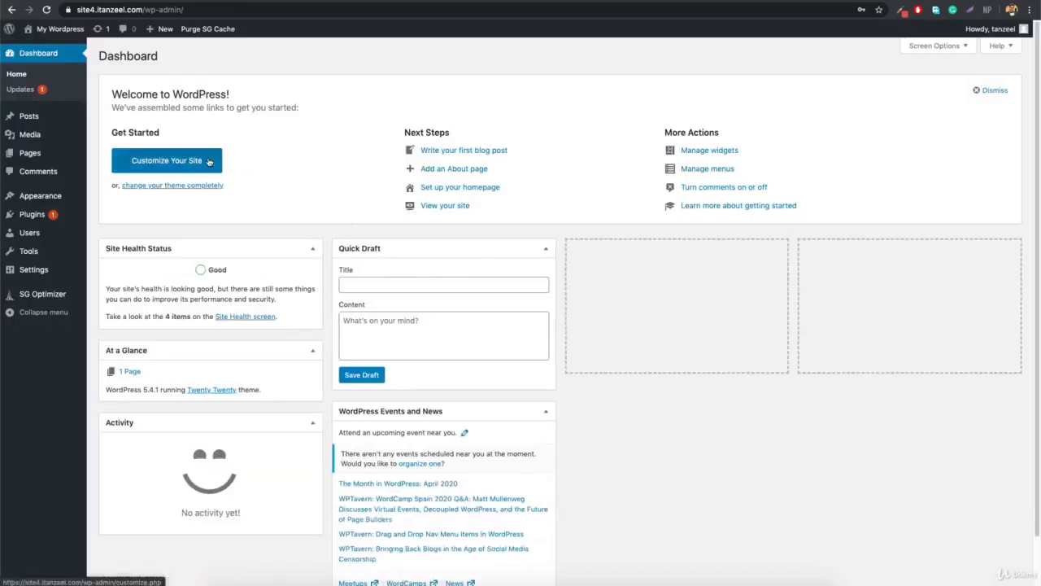
# Refresh the dashboard and open All Posts, which is empty with 1 item in Trash.
pyautogui.click(81, 53)
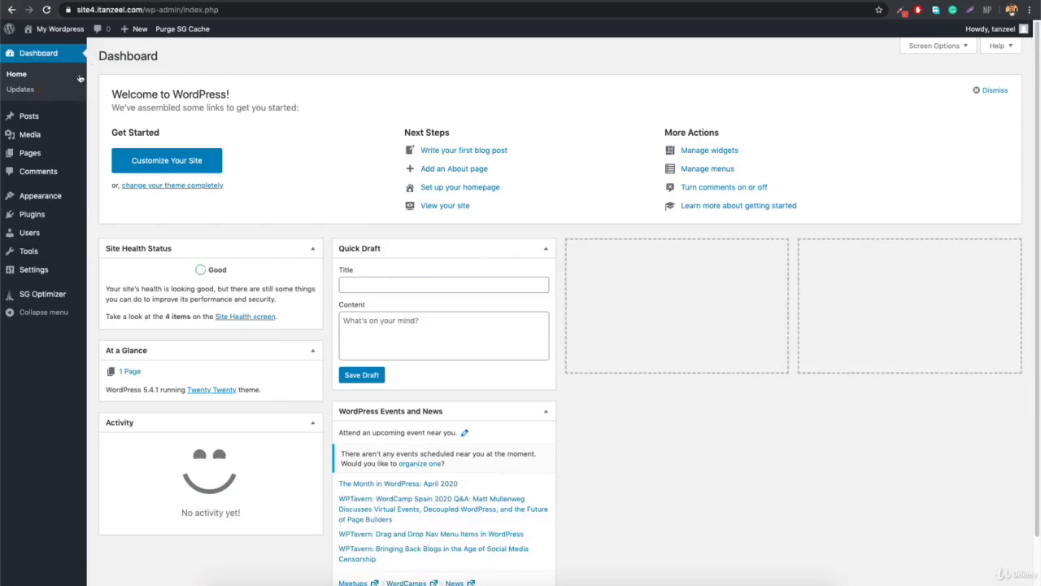
pyautogui.moveTo(55, 122)
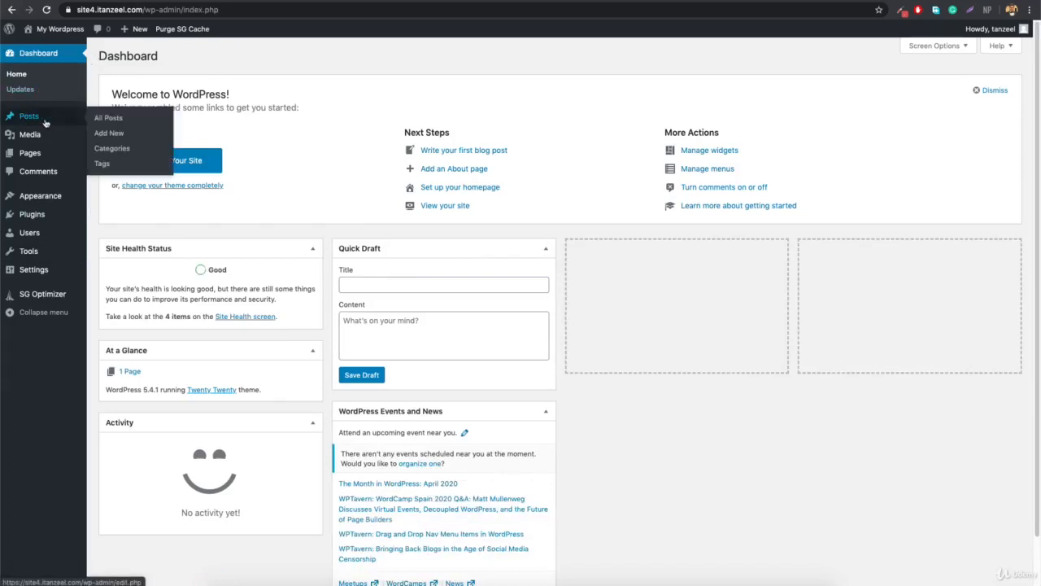
pyautogui.moveTo(36, 138)
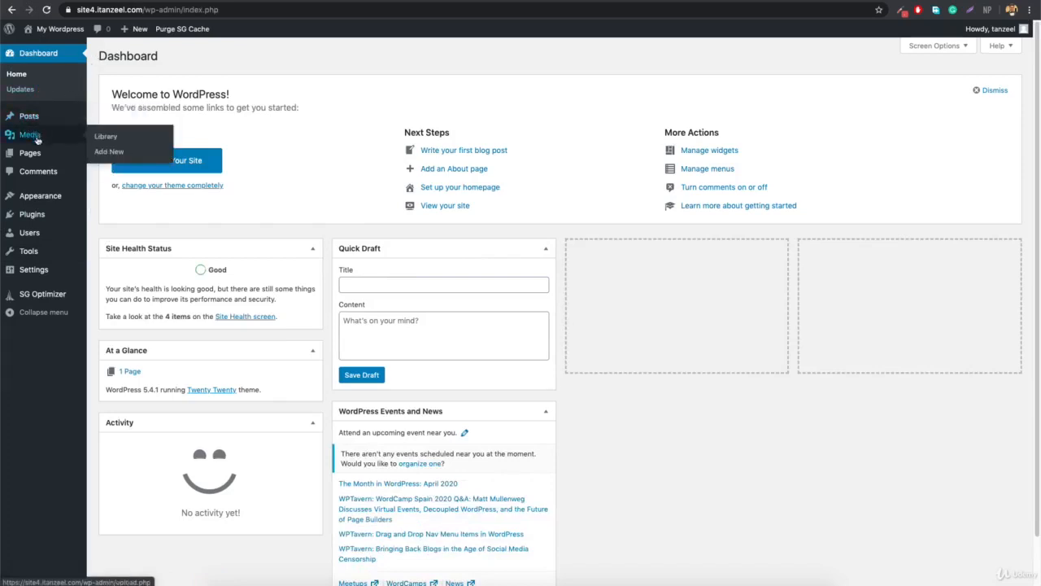
pyautogui.moveTo(33, 157)
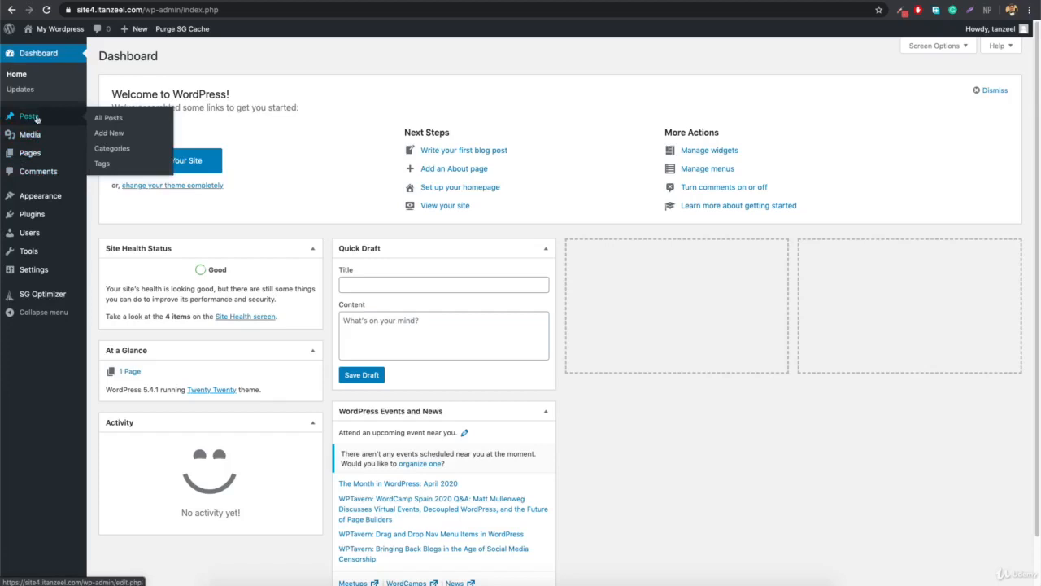
pyautogui.click(36, 118)
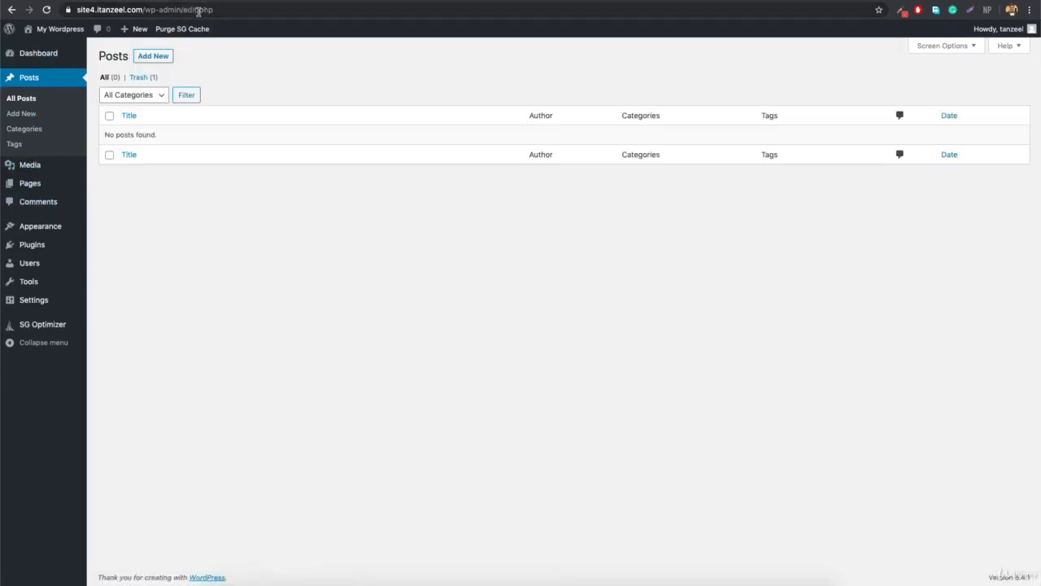
pyautogui.click(20, 115)
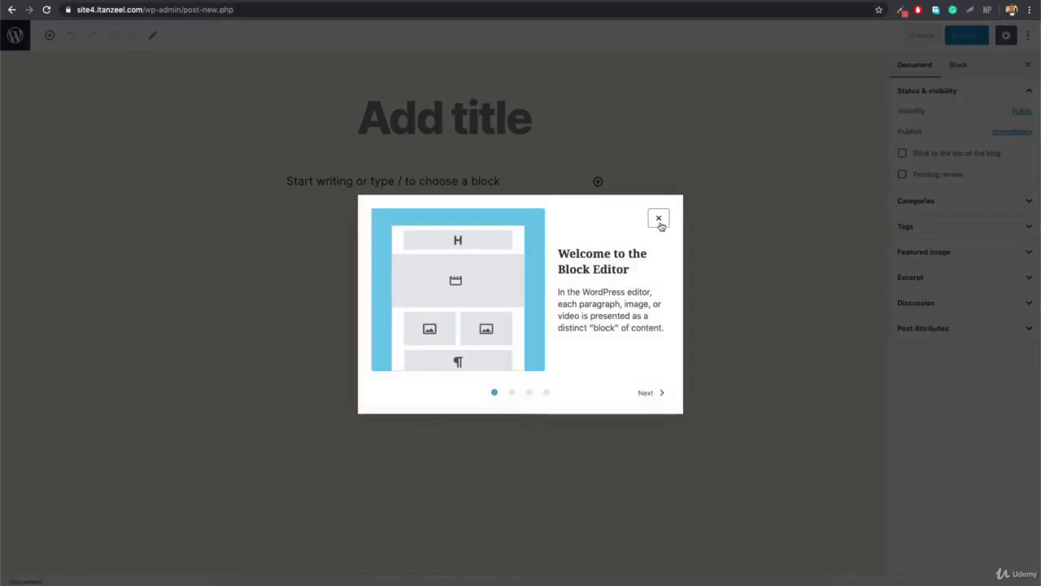
pyautogui.click(658, 218)
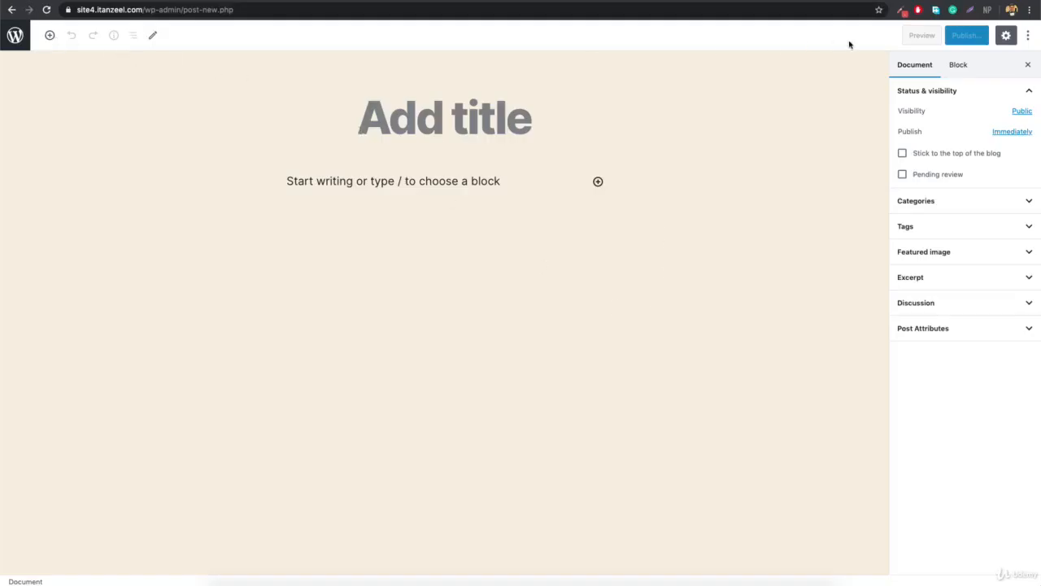
pyautogui.click(16, 37)
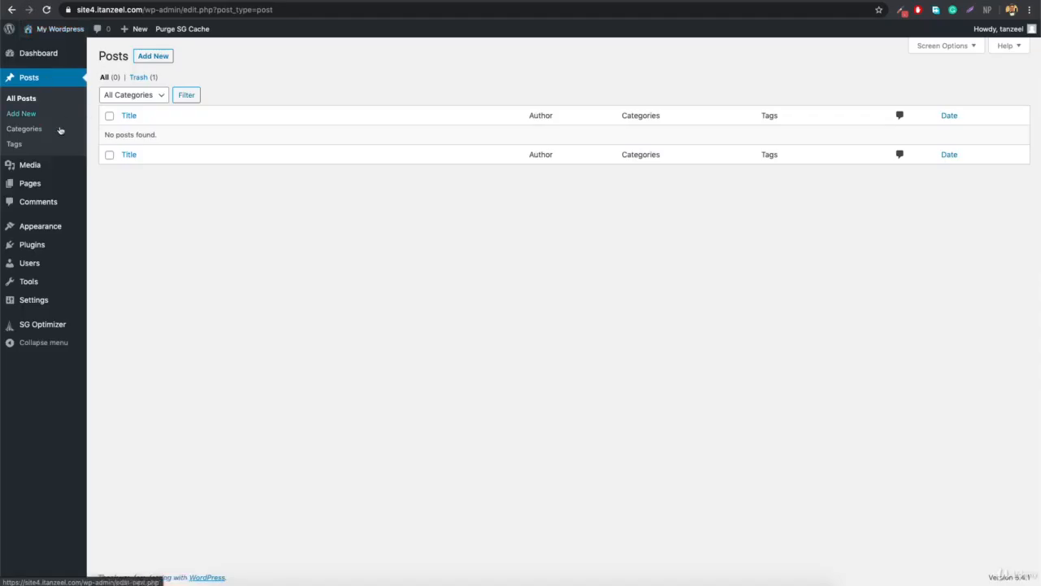
pyautogui.click(18, 128)
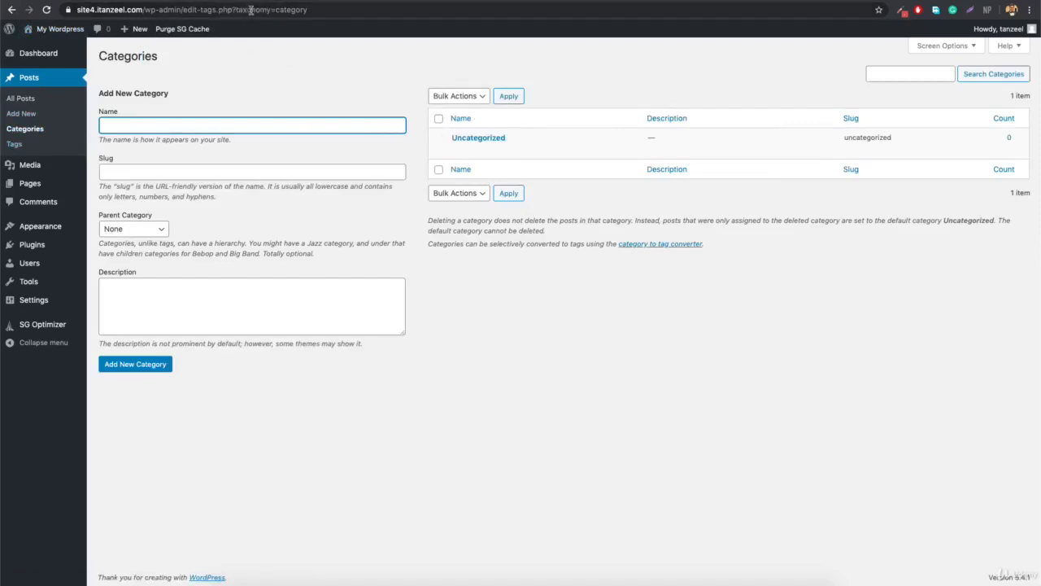
pyautogui.click(16, 144)
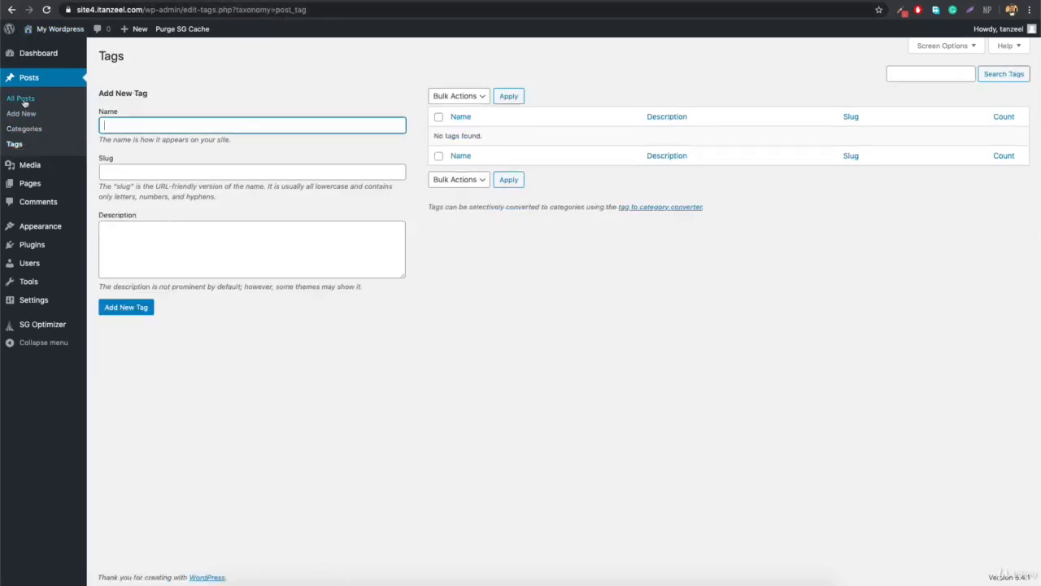
pyautogui.click(27, 99)
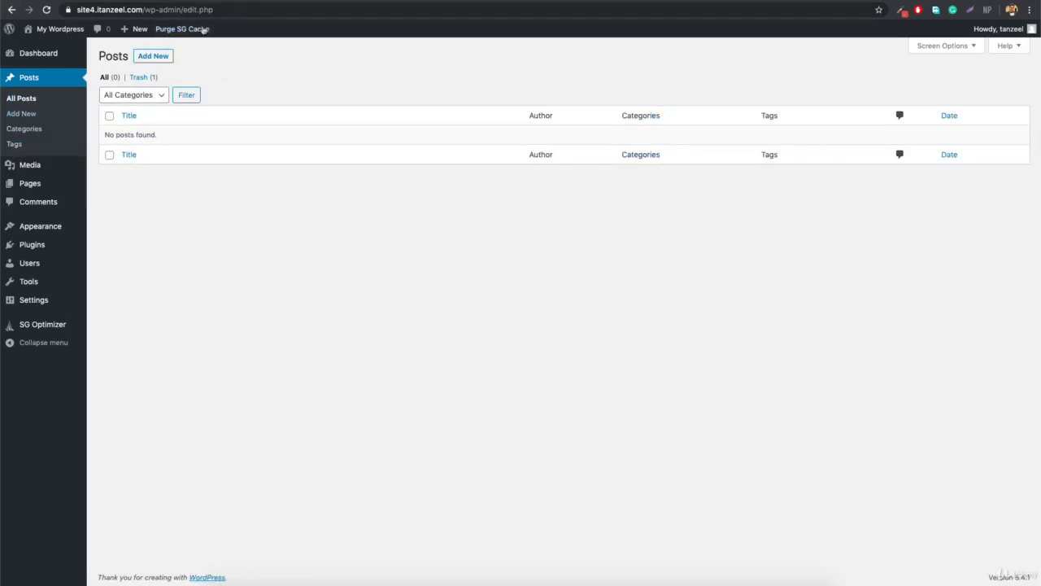
# Visit the Media Library, then open All Pages listing Privacy Policy and Sample Page.
pyautogui.moveTo(37, 171)
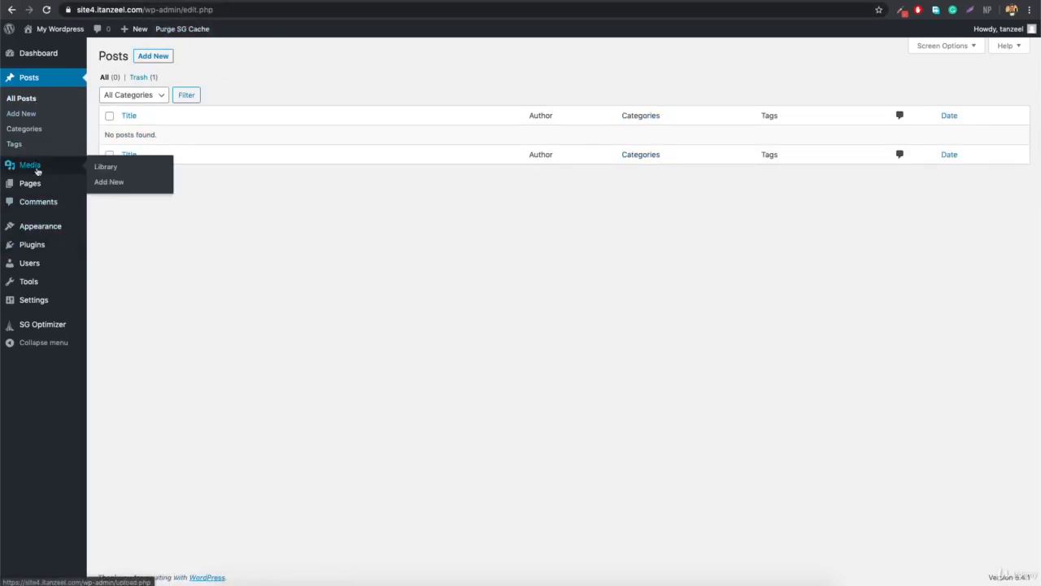
pyautogui.click(102, 167)
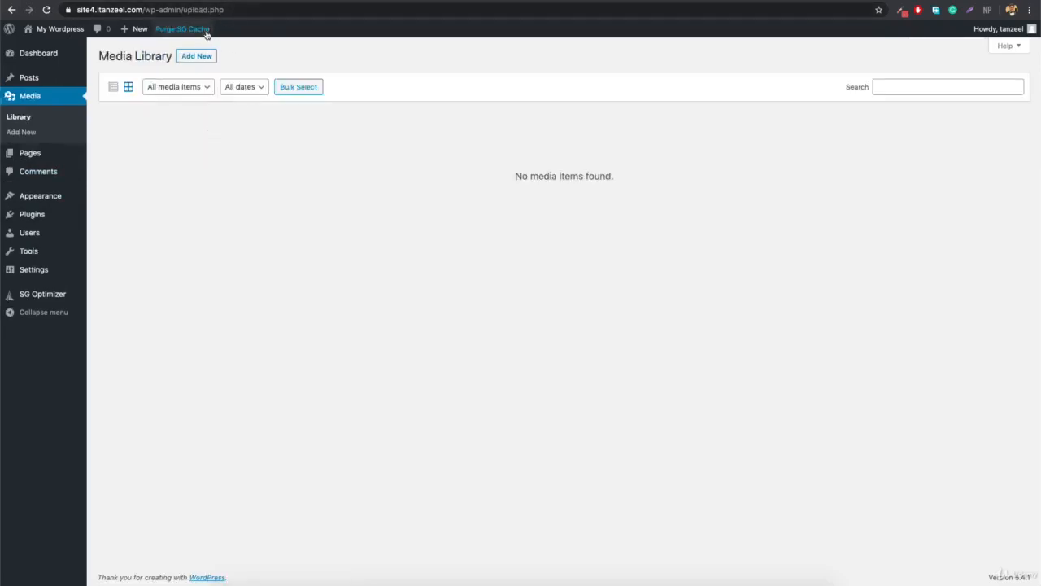
pyautogui.moveTo(27, 155)
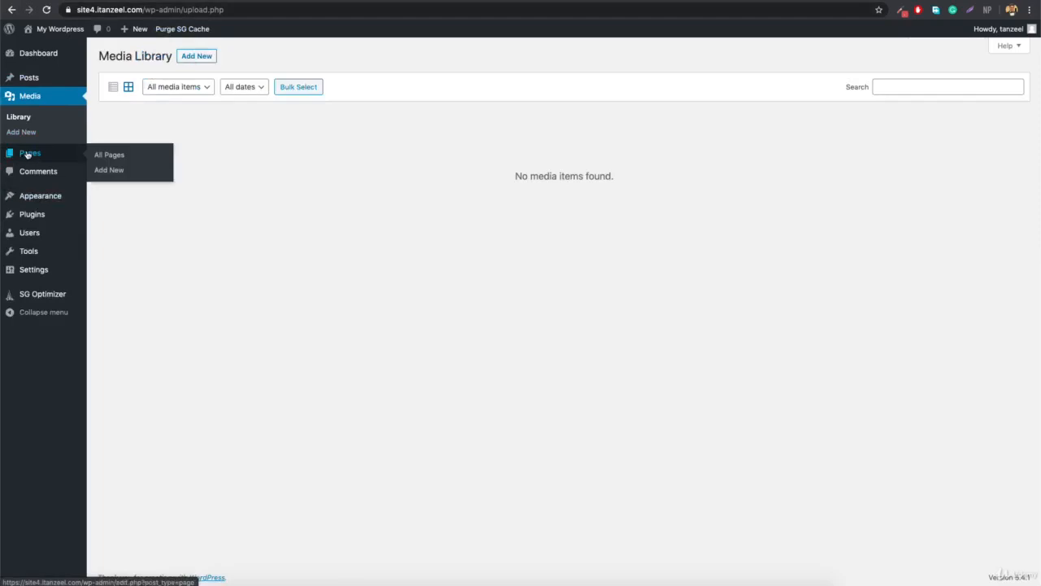
pyautogui.click(121, 156)
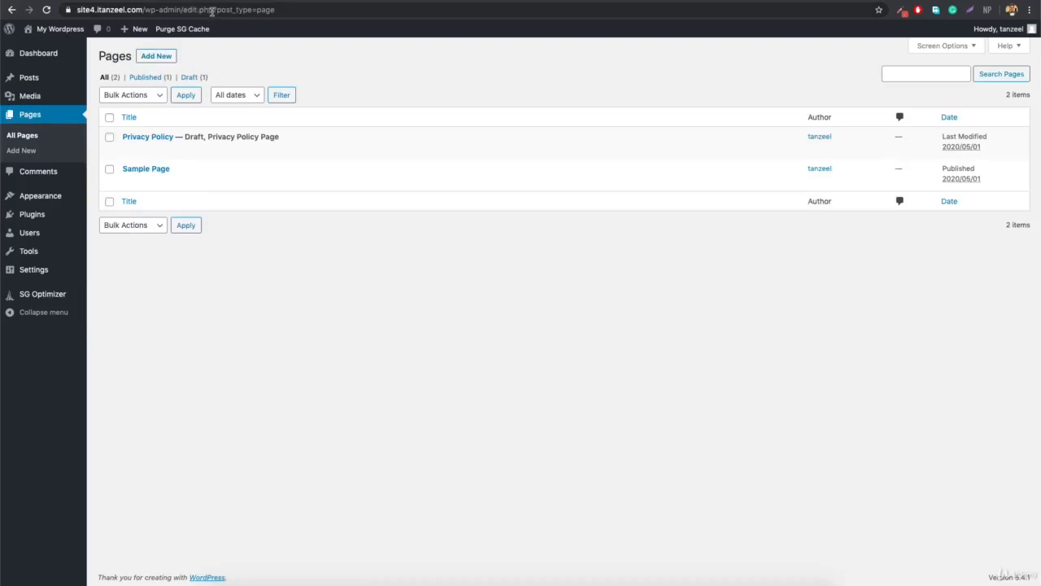
pyautogui.moveTo(214, 11); pyautogui.dragTo(307, 11)
# Clear the address-bar selection and open the Posts list from the sidebar.
pyautogui.click(312, 10)
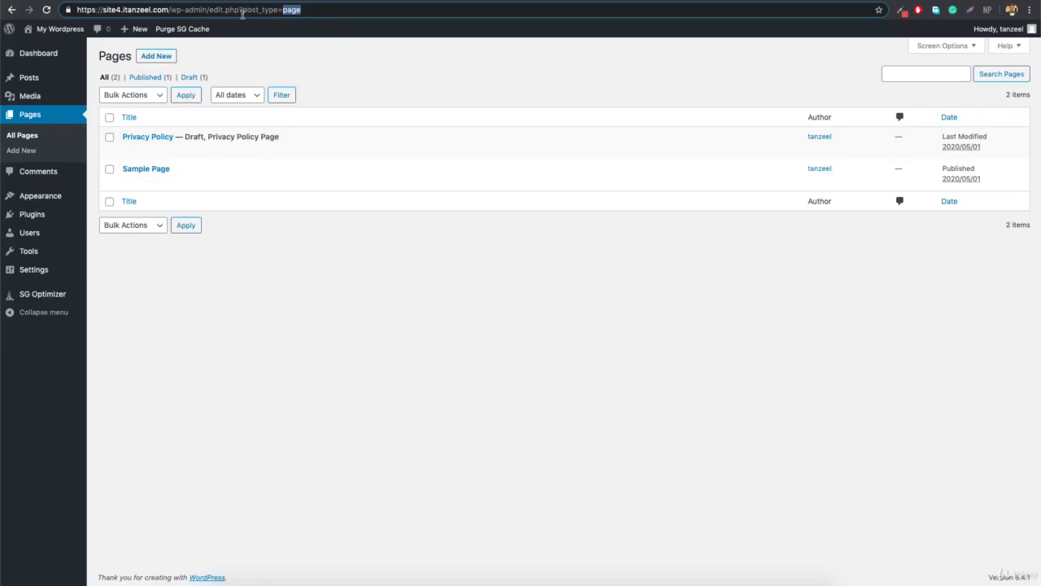
pyautogui.moveTo(50, 83)
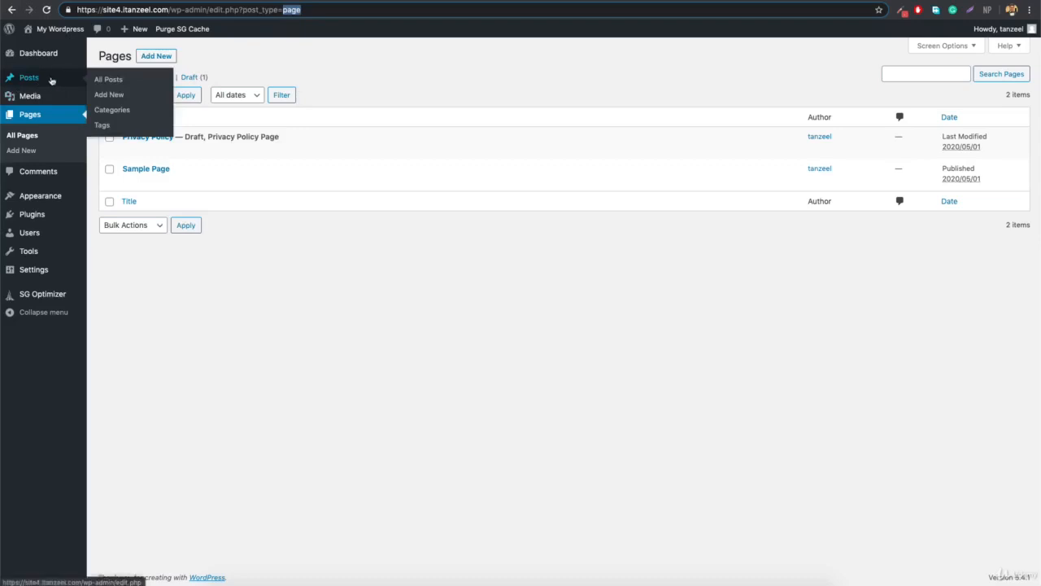
pyautogui.click(37, 79)
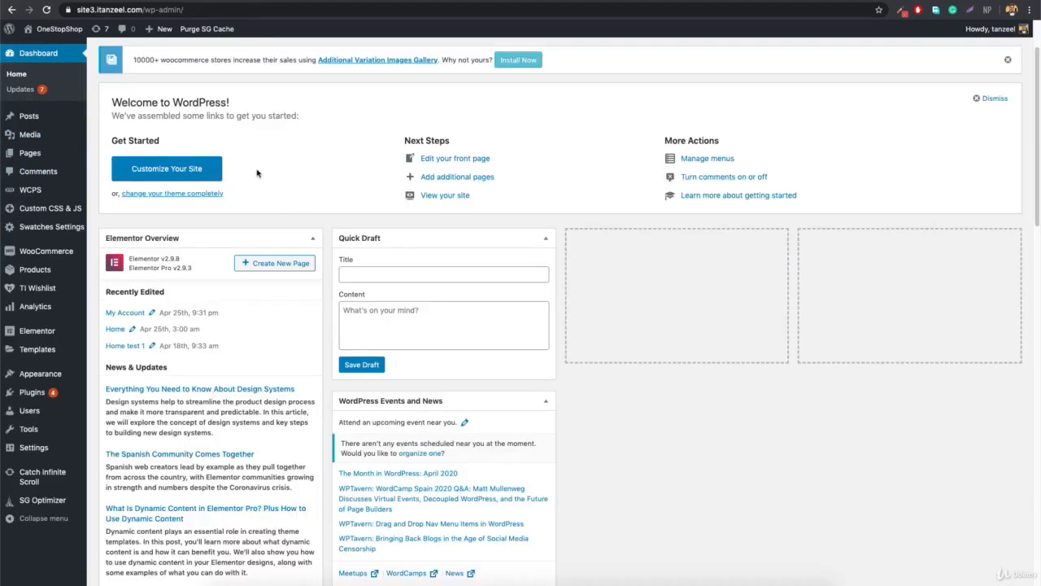
# Browse OneStopShop's posts and pages, then open All Products listing 40 products.
pyautogui.moveTo(59, 119)
pyautogui.click(114, 122)
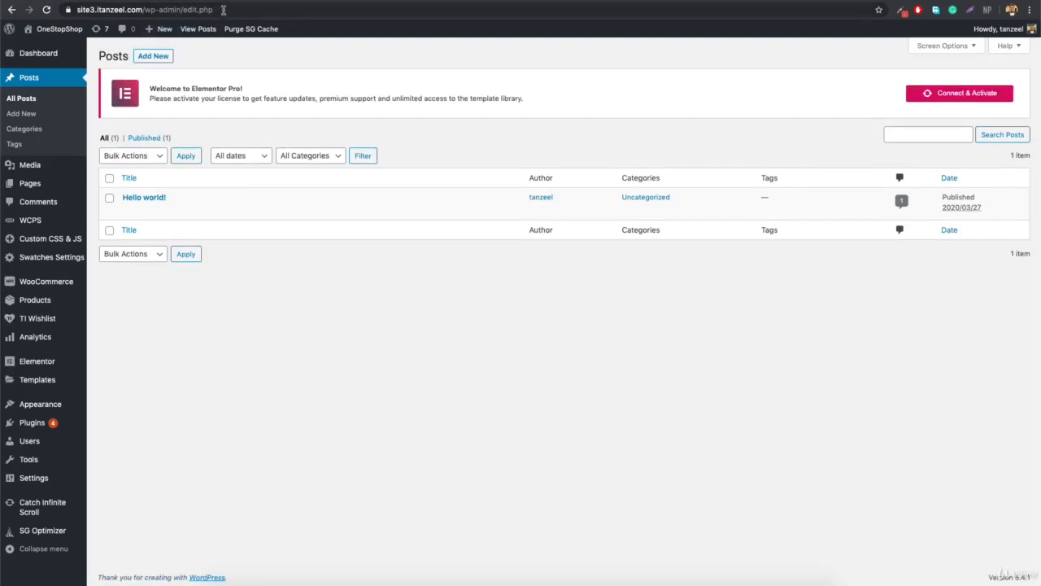
pyautogui.moveTo(63, 187)
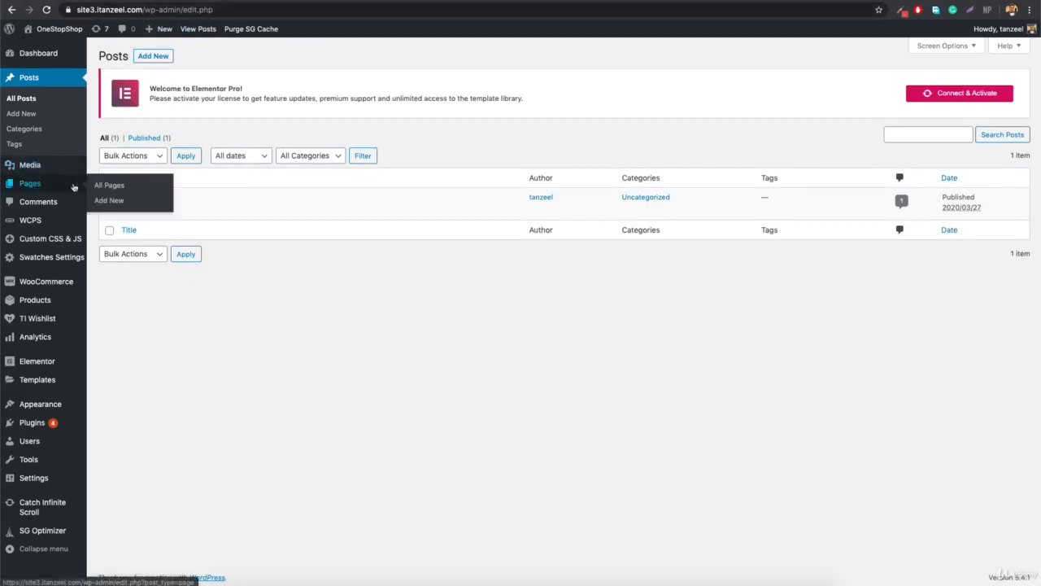
pyautogui.click(106, 185)
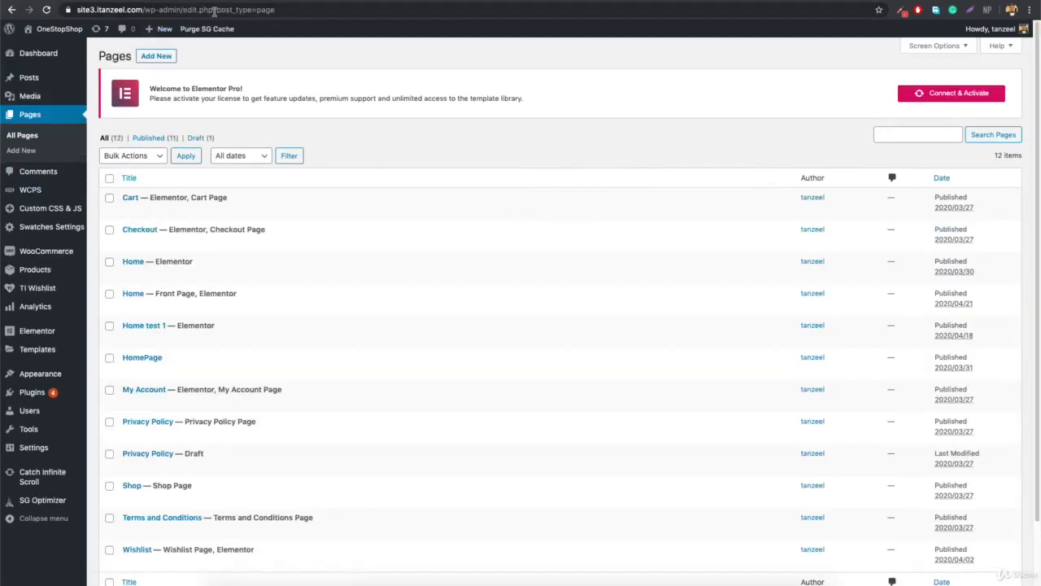
pyautogui.moveTo(216, 11); pyautogui.dragTo(296, 11)
pyautogui.click(296, 12)
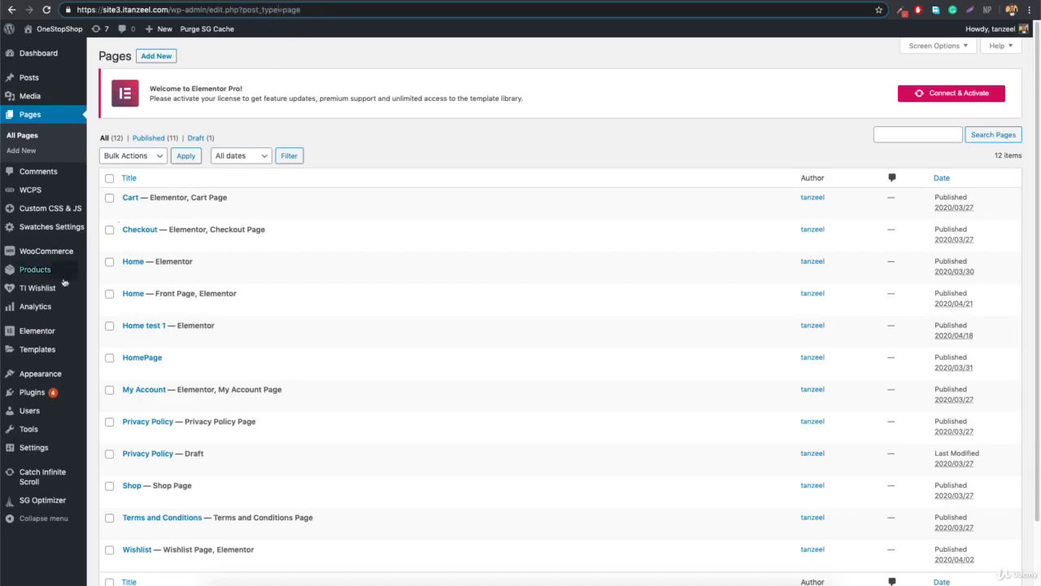
pyautogui.moveTo(43, 273)
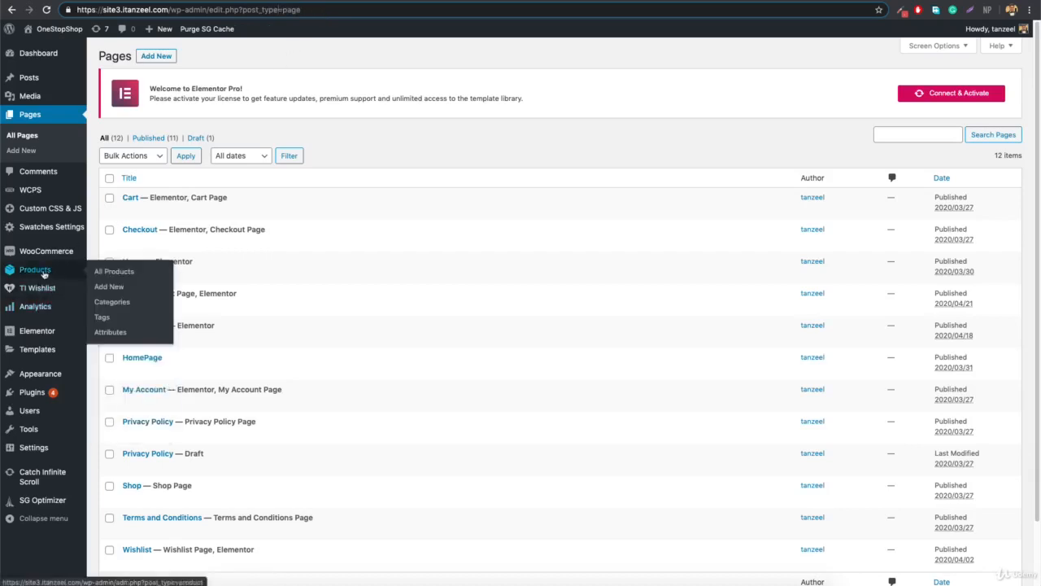
pyautogui.click(117, 272)
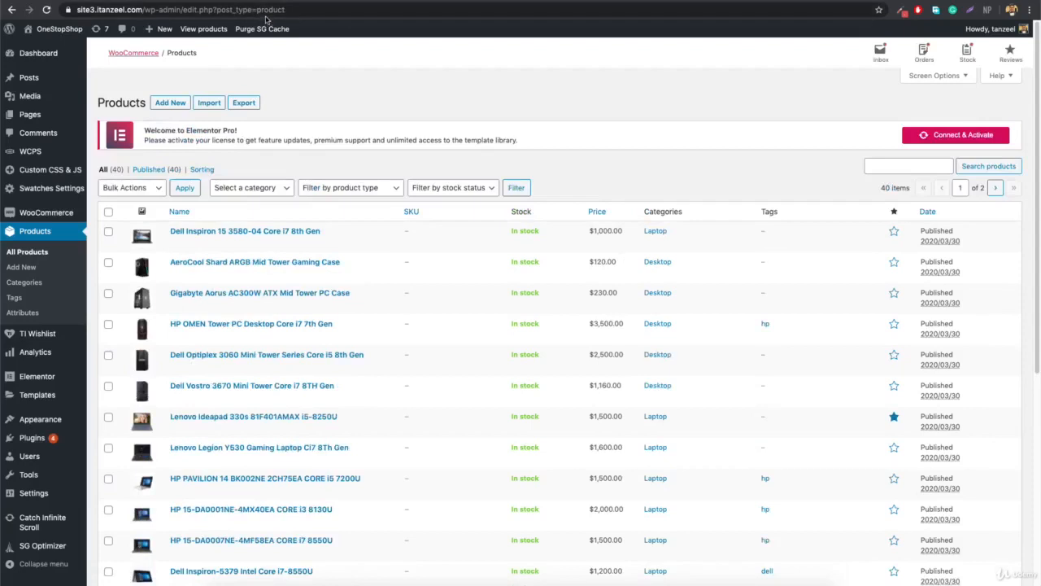
pyautogui.moveTo(30, 79)
pyautogui.press('super+t')
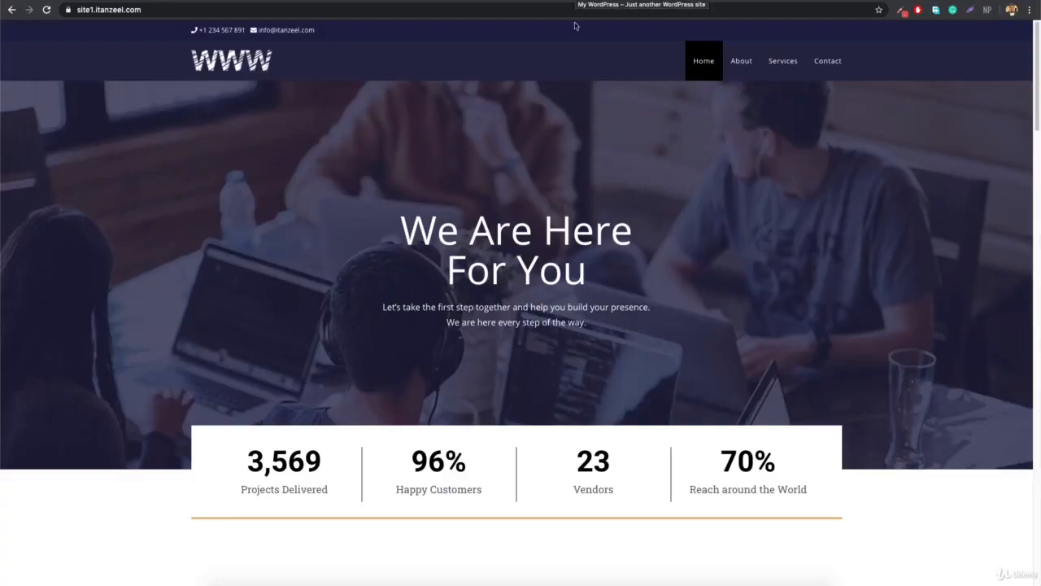
pyautogui.scroll(-10, 361, 309)
pyautogui.scroll(-12, 360, 310)
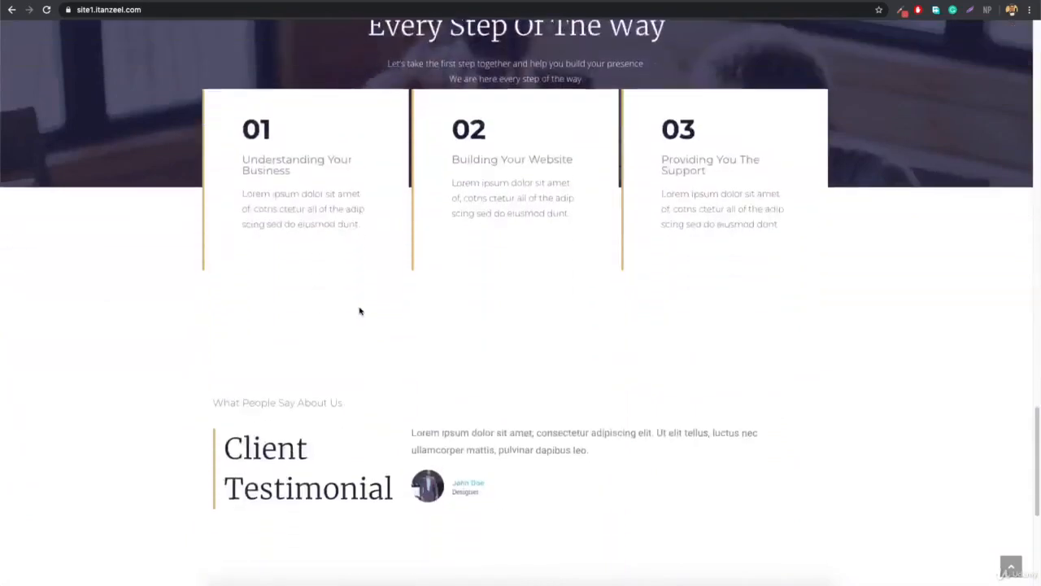
pyautogui.scroll(-4, 361, 311)
pyautogui.scroll(20, 360, 310)
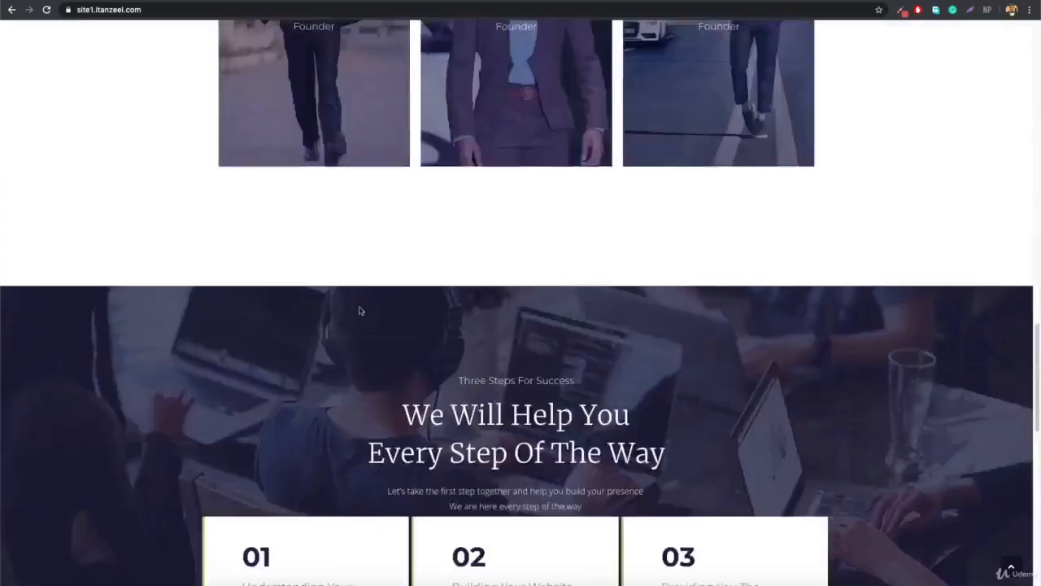
pyautogui.scroll(3, 361, 311)
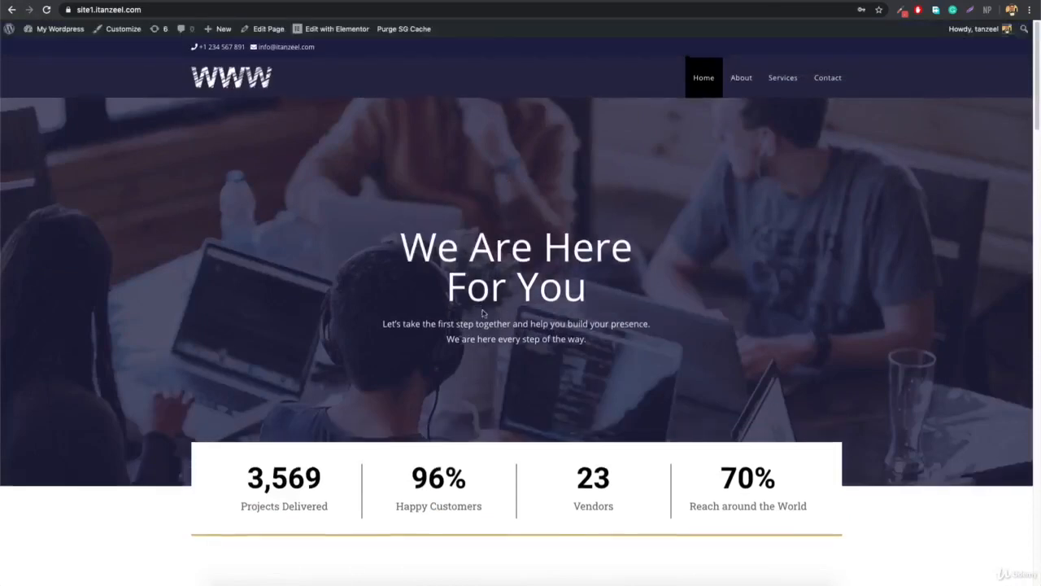
pyautogui.scroll(-3, 269, 365)
pyautogui.scroll(-2, 382, 414)
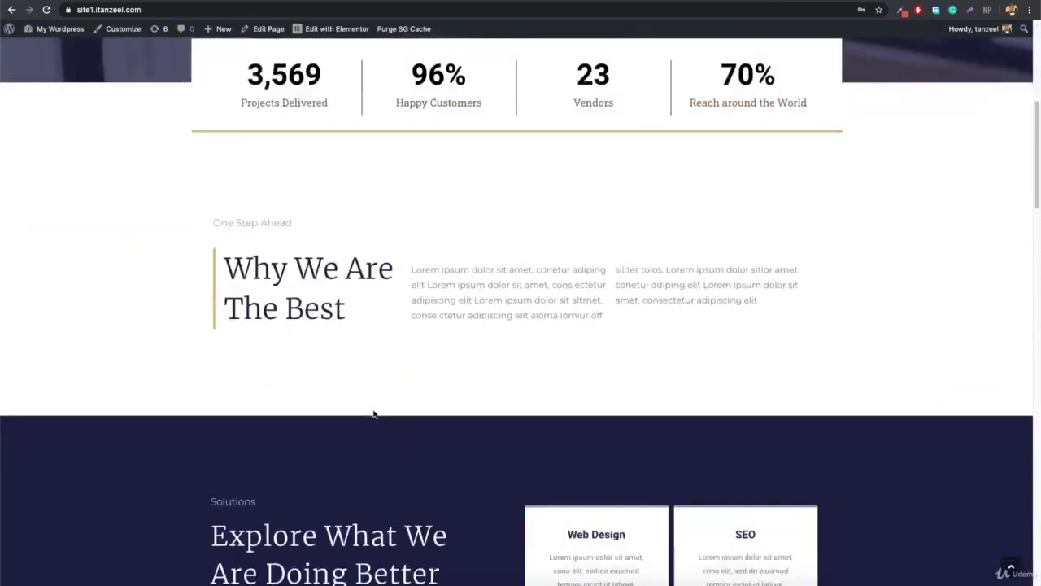
pyautogui.scroll(-1, 374, 414)
pyautogui.scroll(3, 377, 251)
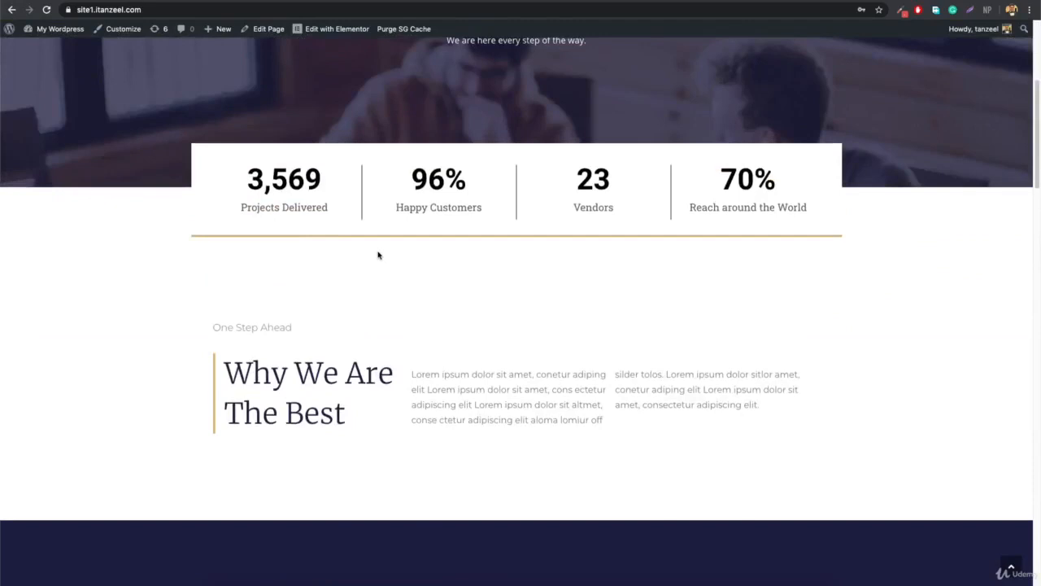
pyautogui.scroll(4, 377, 255)
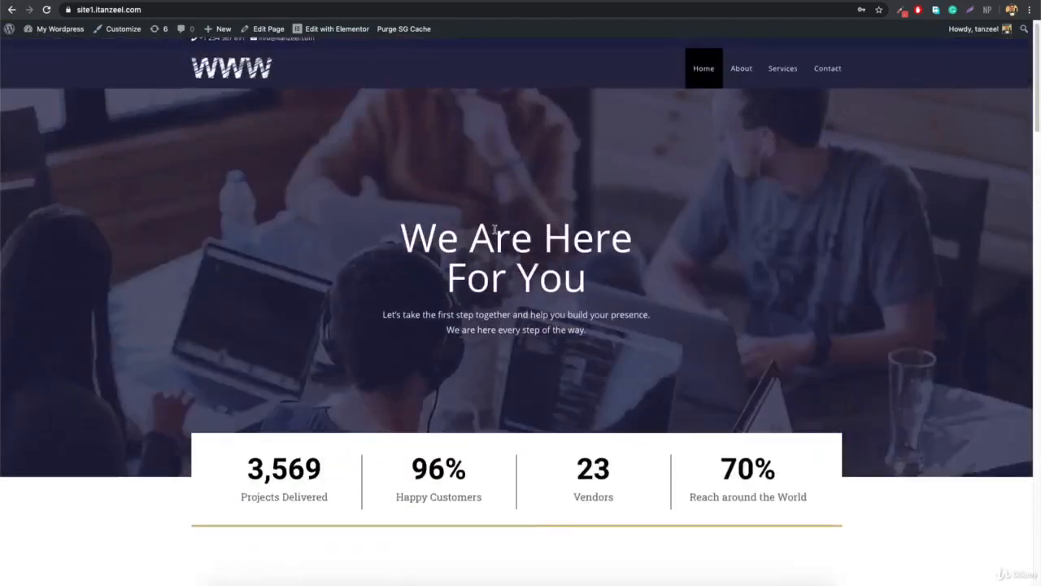
pyautogui.scroll(-8, 493, 228)
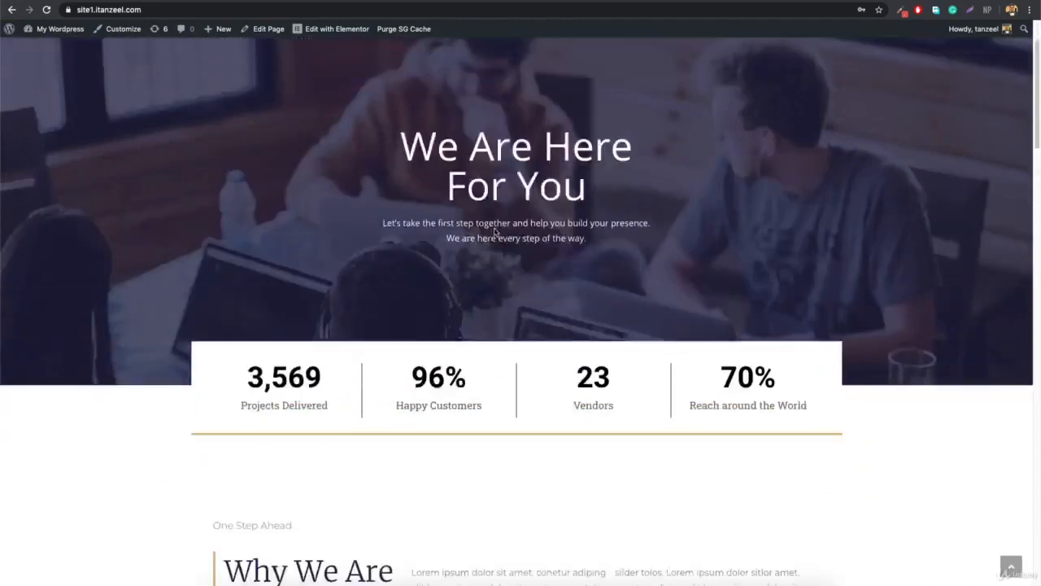
pyautogui.scroll(-1, 521, 232)
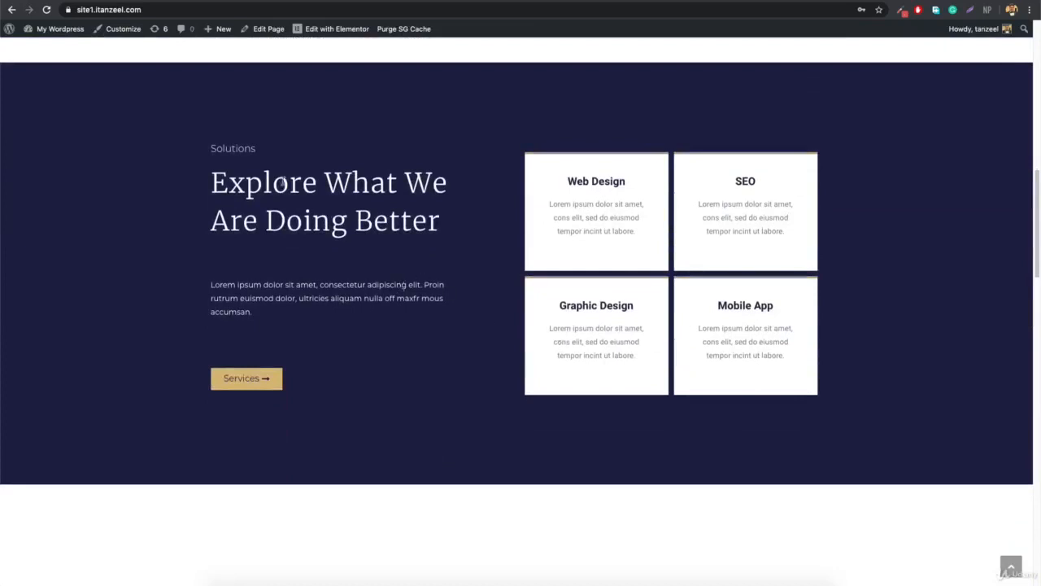
pyautogui.scroll(15, 189, 166)
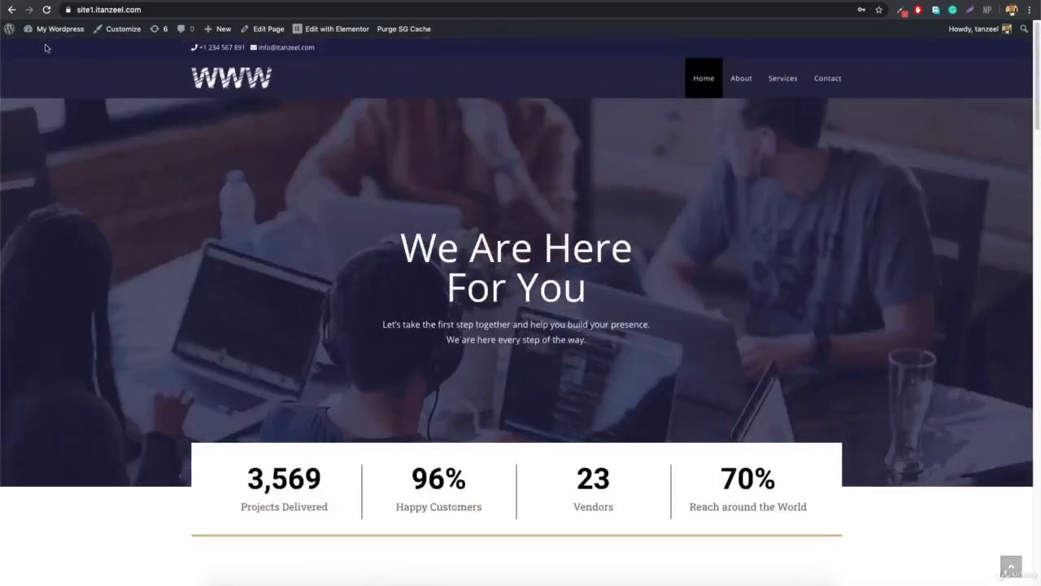
pyautogui.moveTo(48, 28)
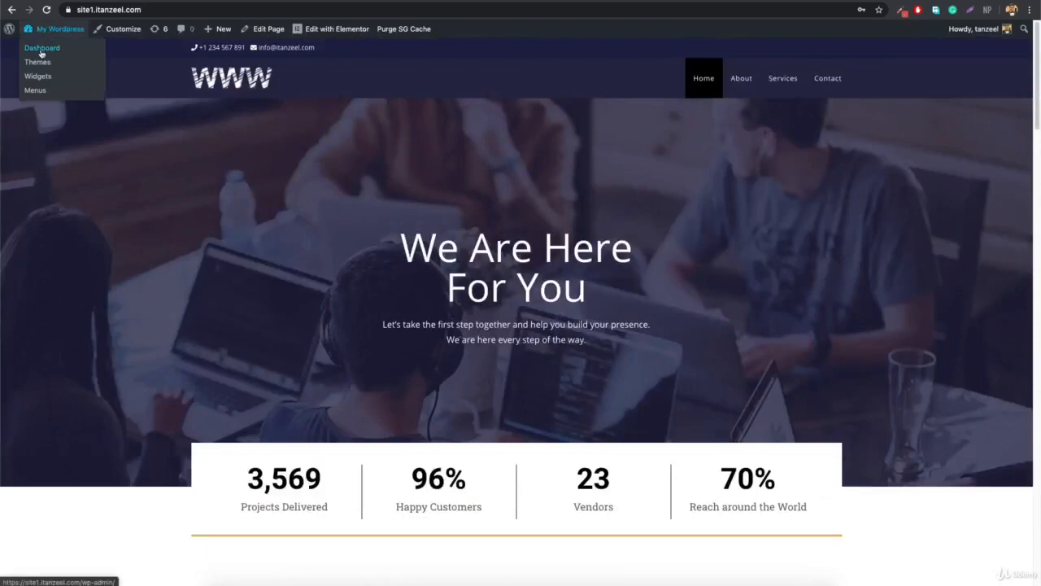
# Open the My Wordpress dashboard and then visit the site's public homepage.
pyautogui.click(44, 47)
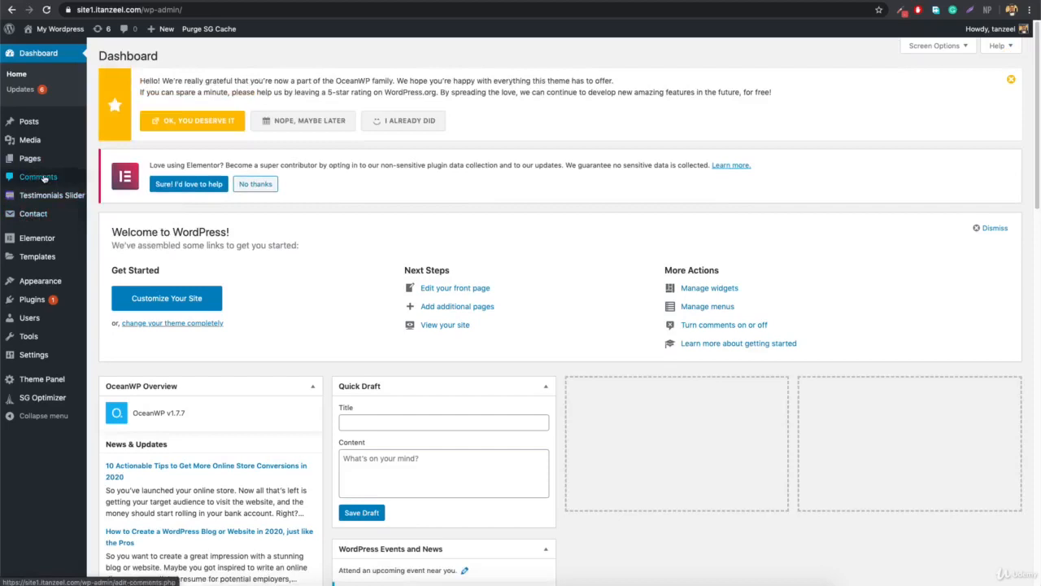
pyautogui.moveTo(50, 30)
pyautogui.rightClick(50, 50)
pyautogui.press('Escape')
pyautogui.click(50, 50)
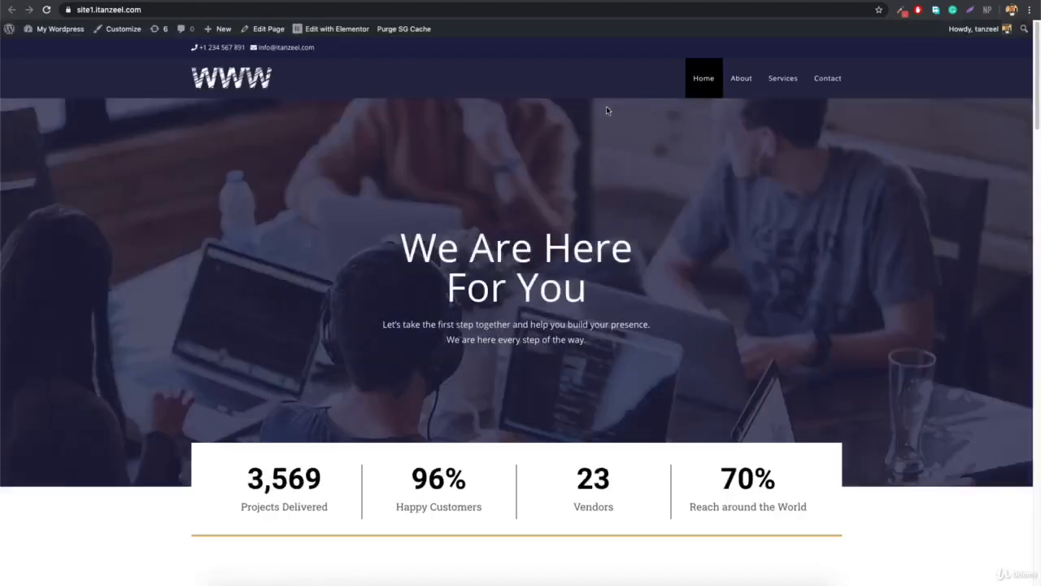
# Return to the OneStopShop Products list, including the $1,000.00 Dell Inspiron laptop.
pyautogui.click(596, 0)
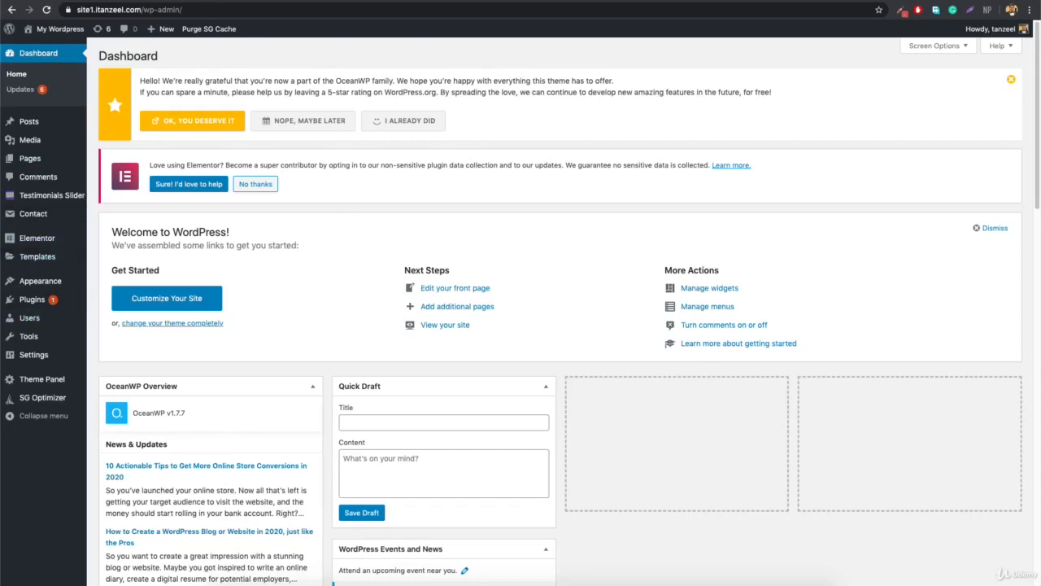
pyautogui.click(146, 0)
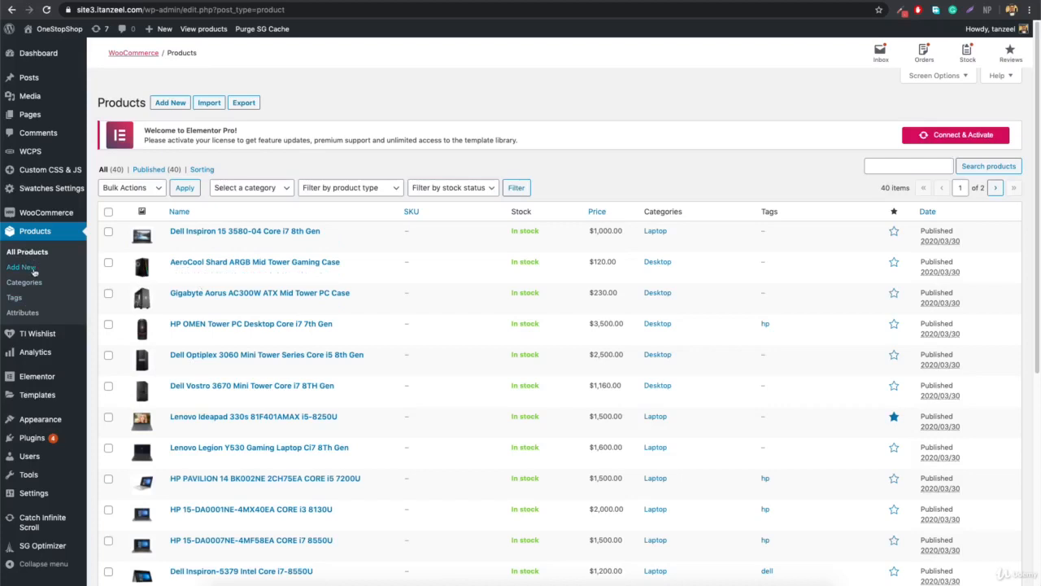
pyautogui.moveTo(43, 85)
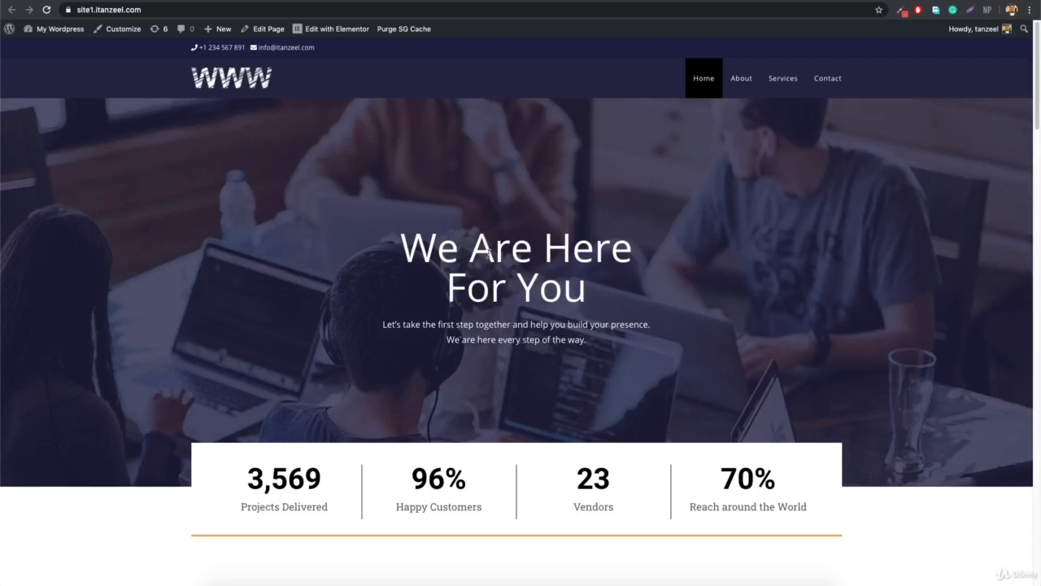
pyautogui.scroll(-5, 520, 259)
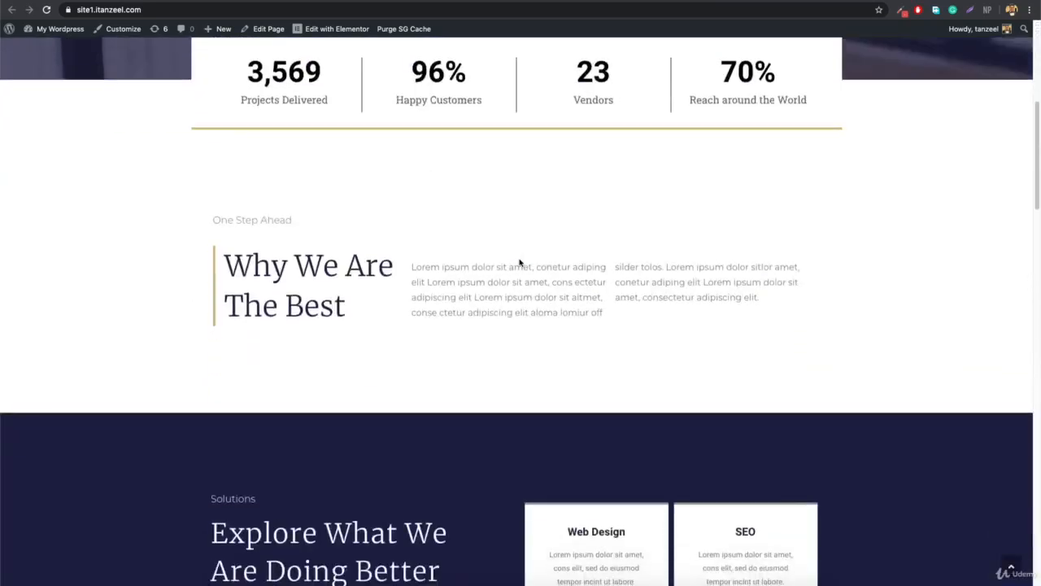
pyautogui.click(327, 33)
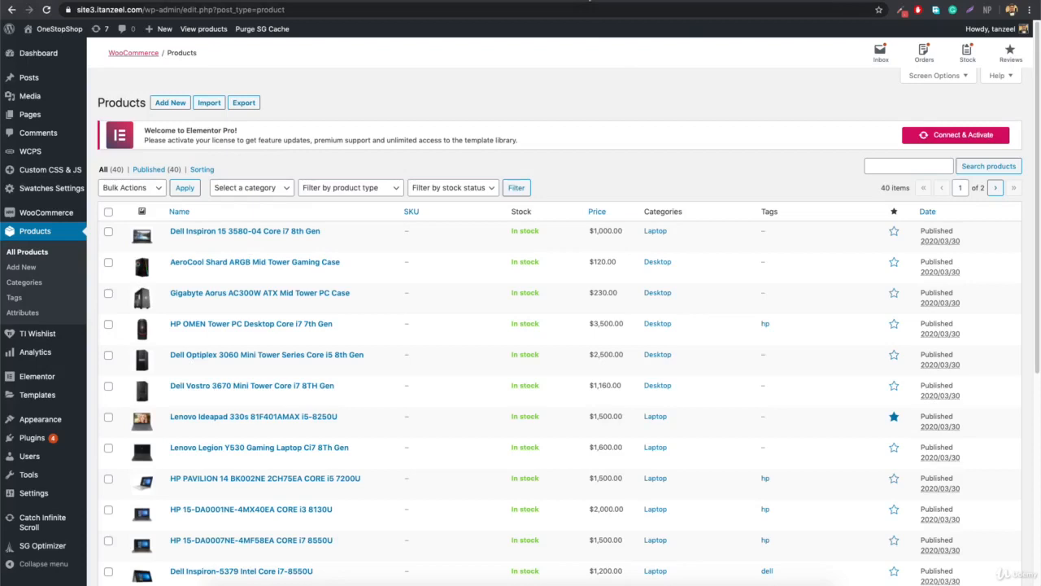
# Switch to the site4 tab showing its empty Posts list.
pyautogui.click(275, 1)
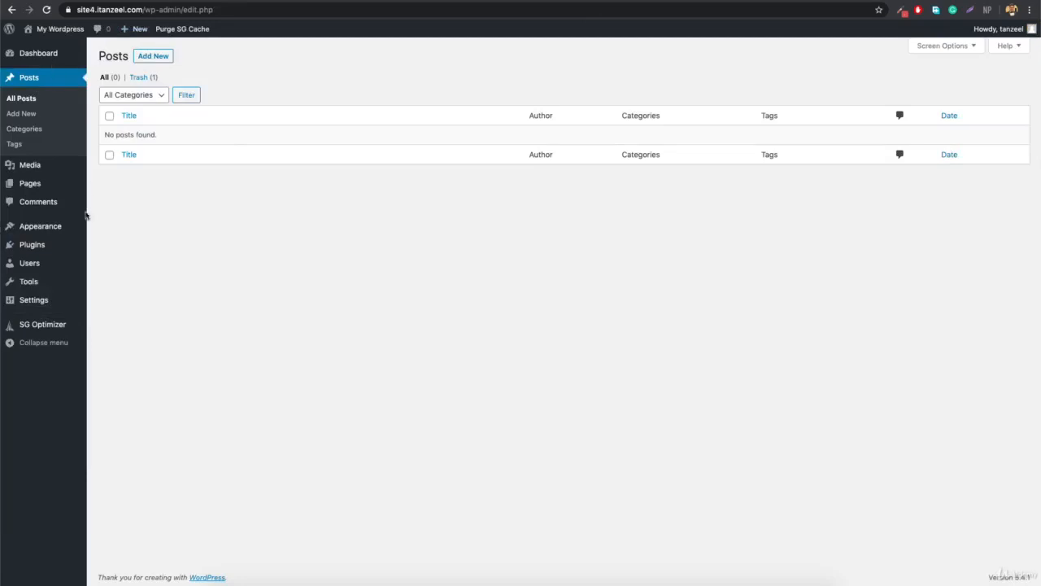
# Open the My Wordpress public site in a new tab and view it.
pyautogui.moveTo(29, 187)
pyautogui.moveTo(57, 29)
pyautogui.rightClick(39, 46)
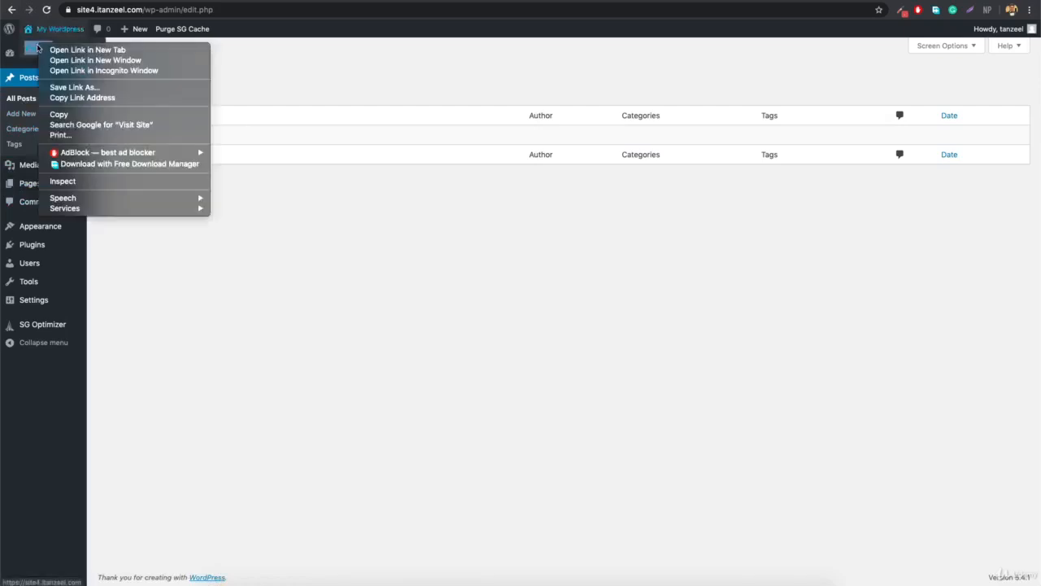
pyautogui.click(81, 51)
pyautogui.hotkey('ctrl', 'Tab')
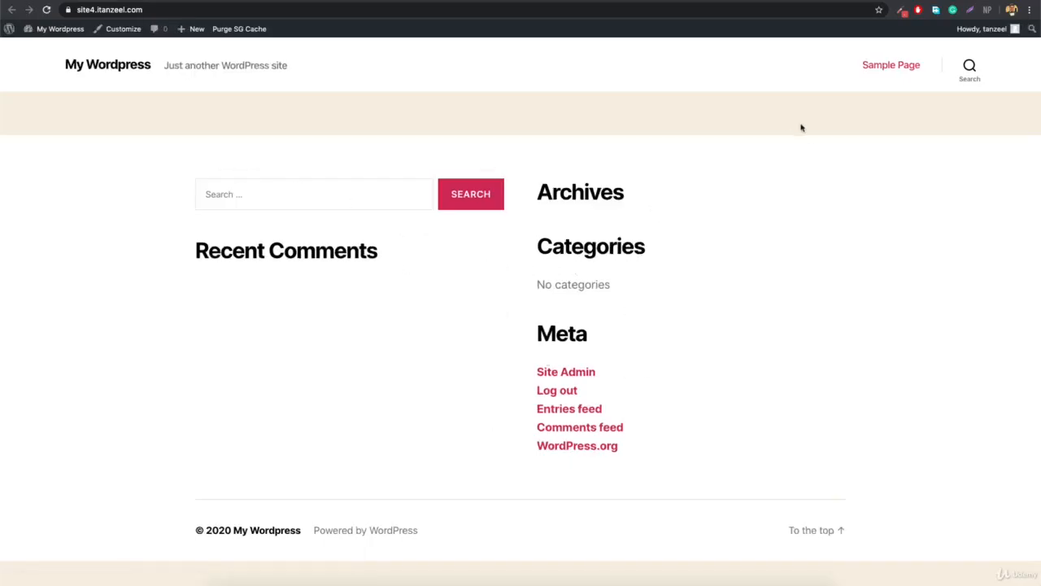
# Load site2.itanzeel.com in a fresh tab.
pyautogui.hotkey('ctrl', 't')
pyautogui.write('site2')
pyautogui.press('Return')
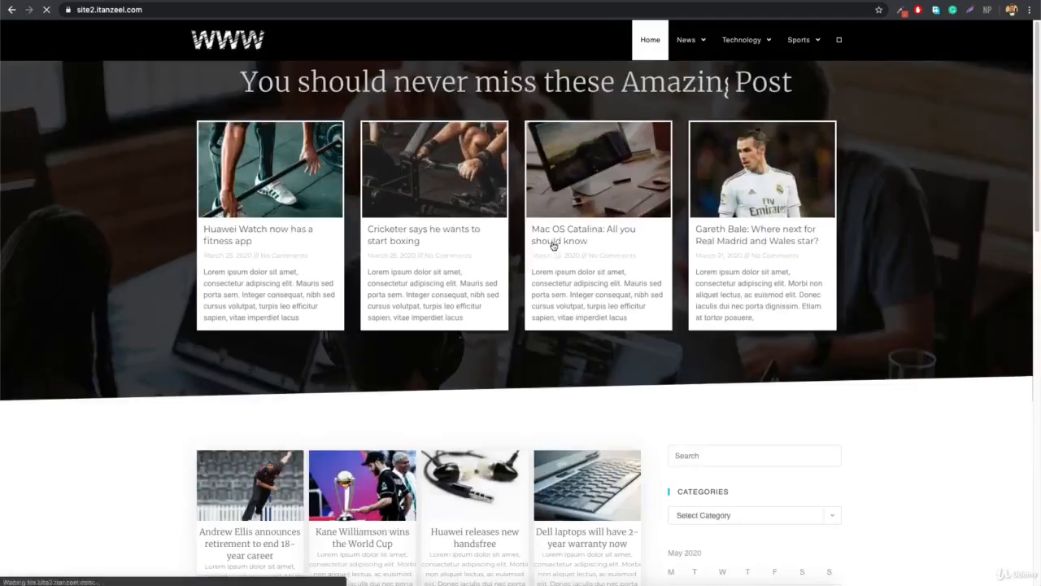
# Scroll the site2 homepage and open the Mac OS Catalina post.
pyautogui.scroll(-3, 551, 243)
pyautogui.scroll(3, 552, 245)
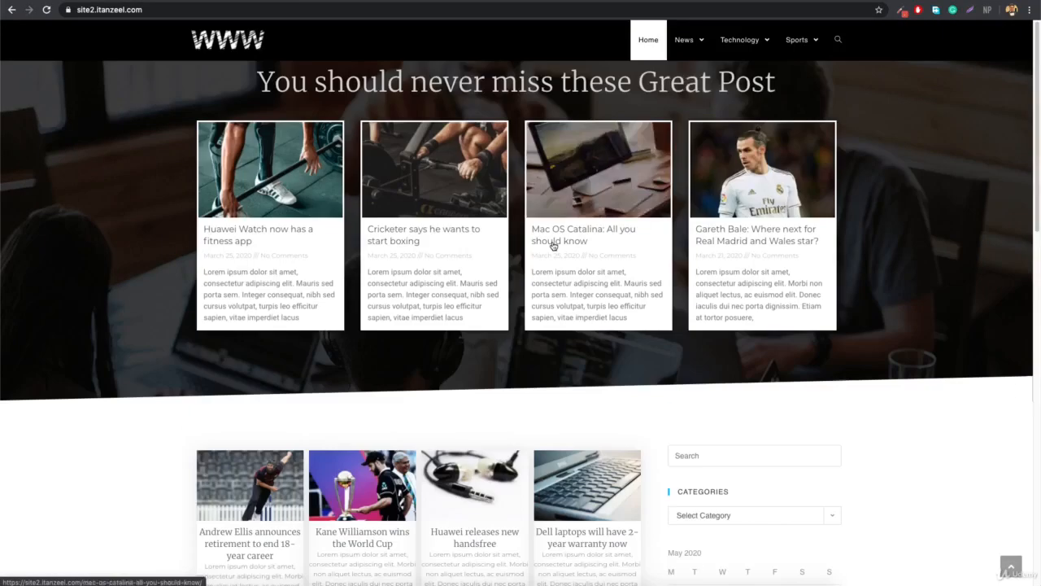
pyautogui.click(565, 234)
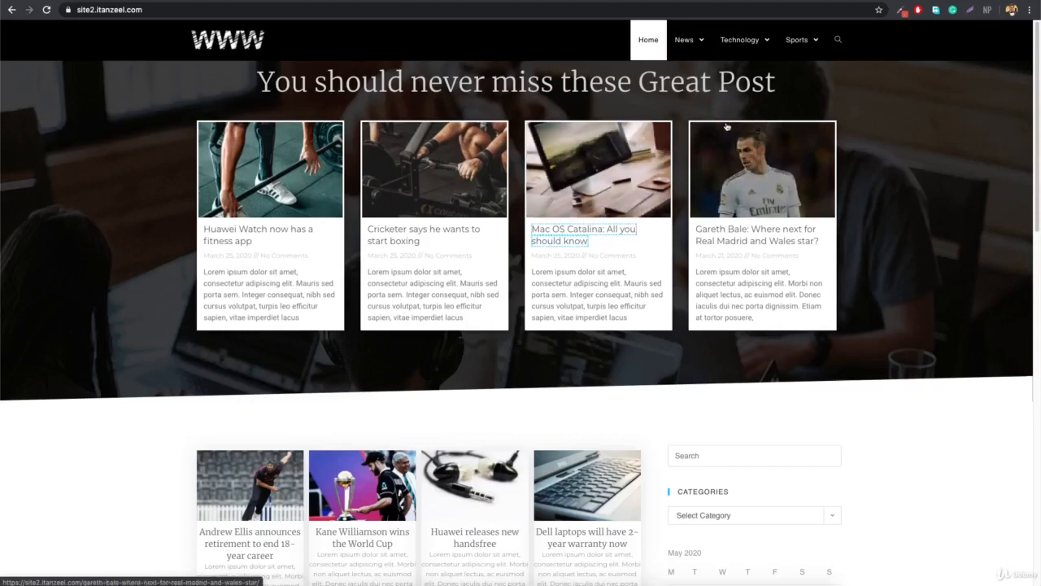
pyautogui.click(966, 211)
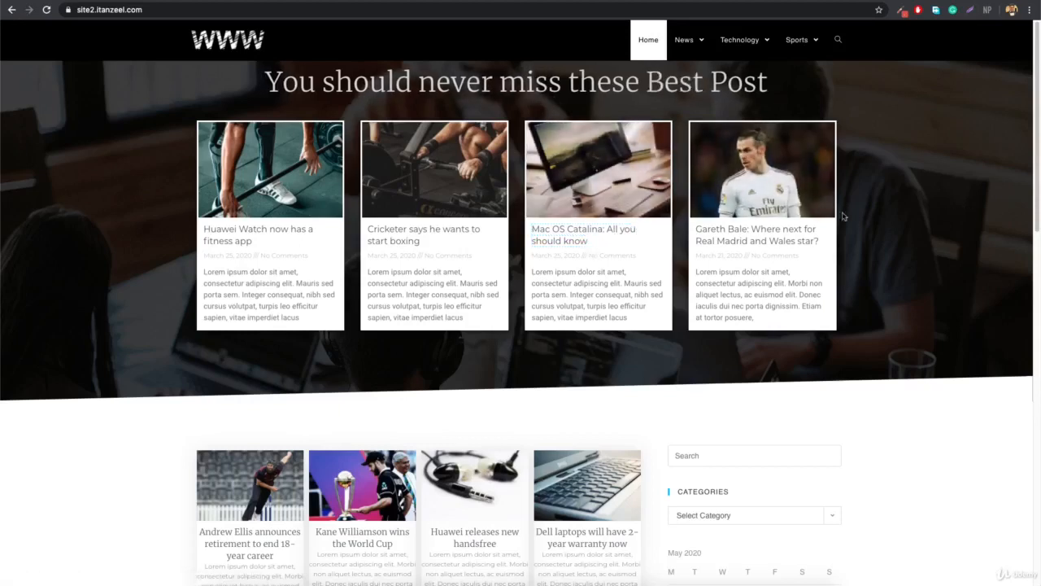
# Scroll through the Mac OS Catalina article.
pyautogui.scroll(-9, 544, 256)
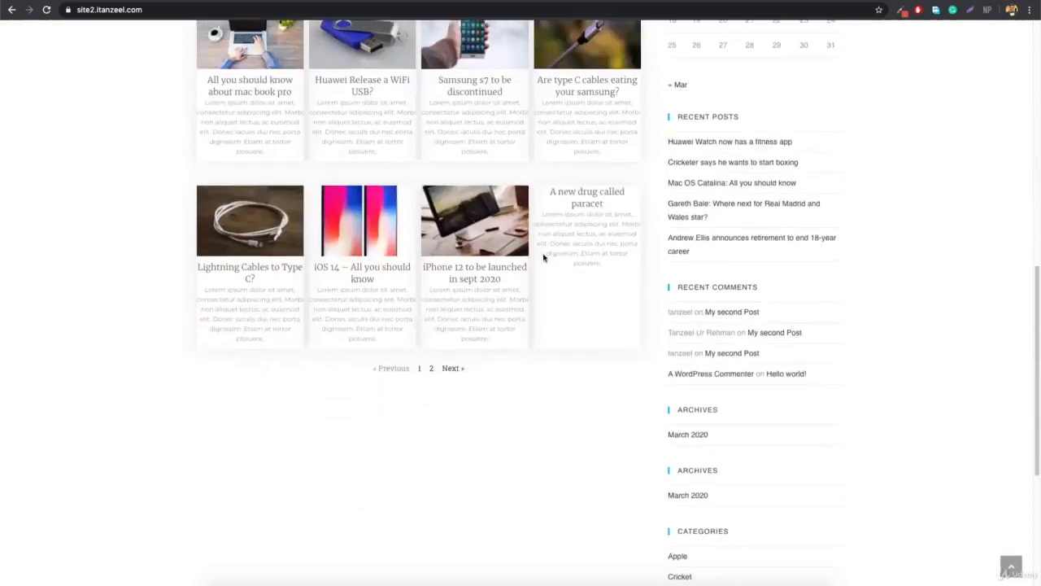
pyautogui.scroll(9, 544, 257)
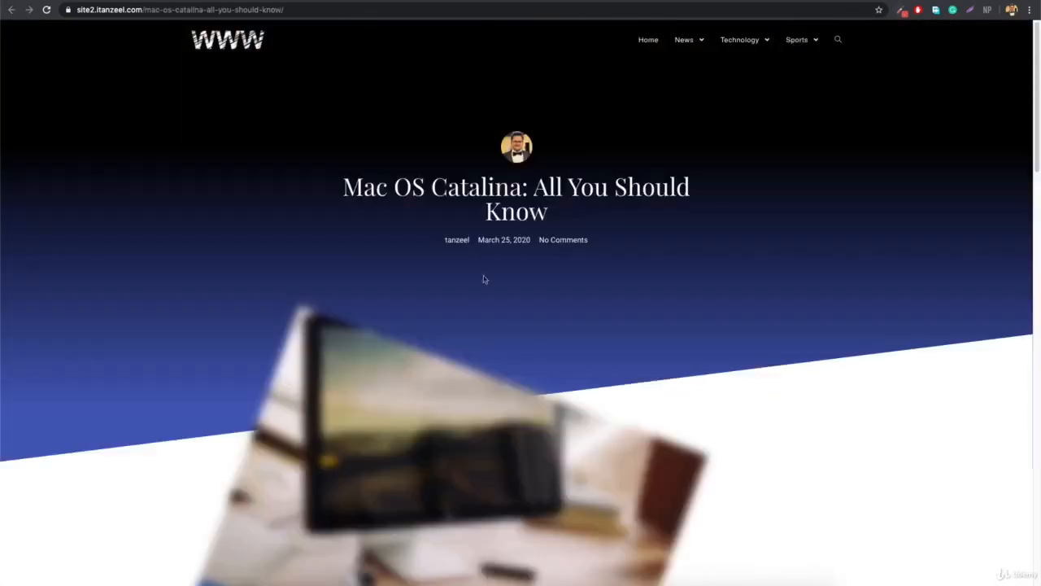
pyautogui.scroll(-7, 452, 310)
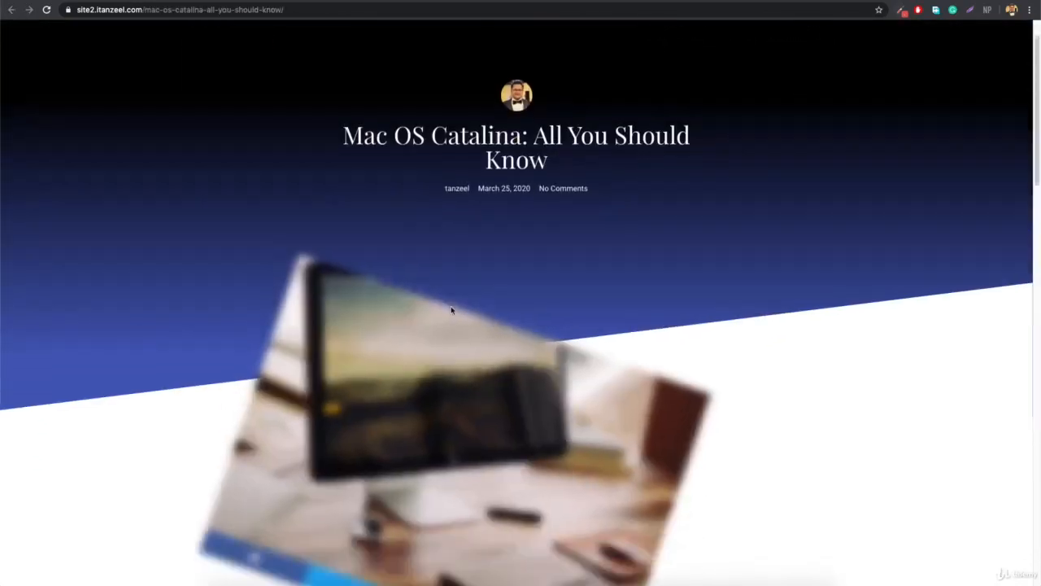
pyautogui.scroll(-10, 452, 310)
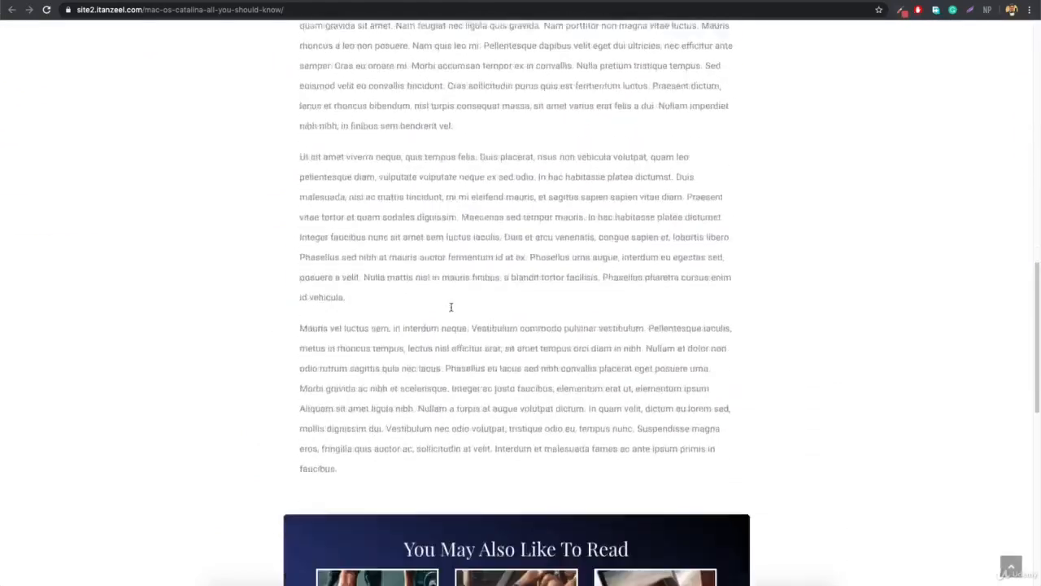
pyautogui.scroll(5, 452, 309)
pyautogui.scroll(12, 451, 309)
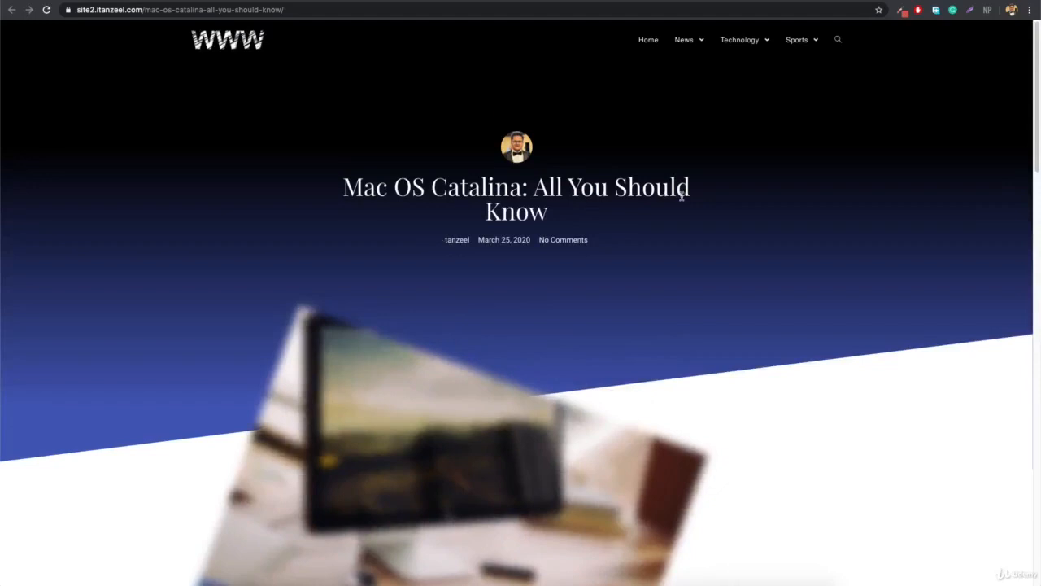
pyautogui.scroll(-6, 682, 196)
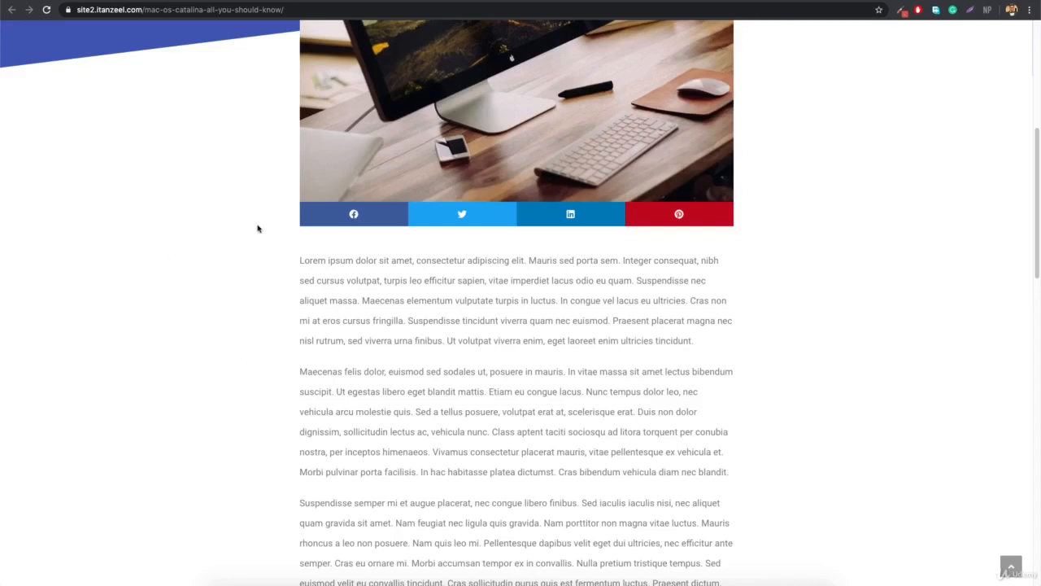
pyautogui.scroll(5, 259, 229)
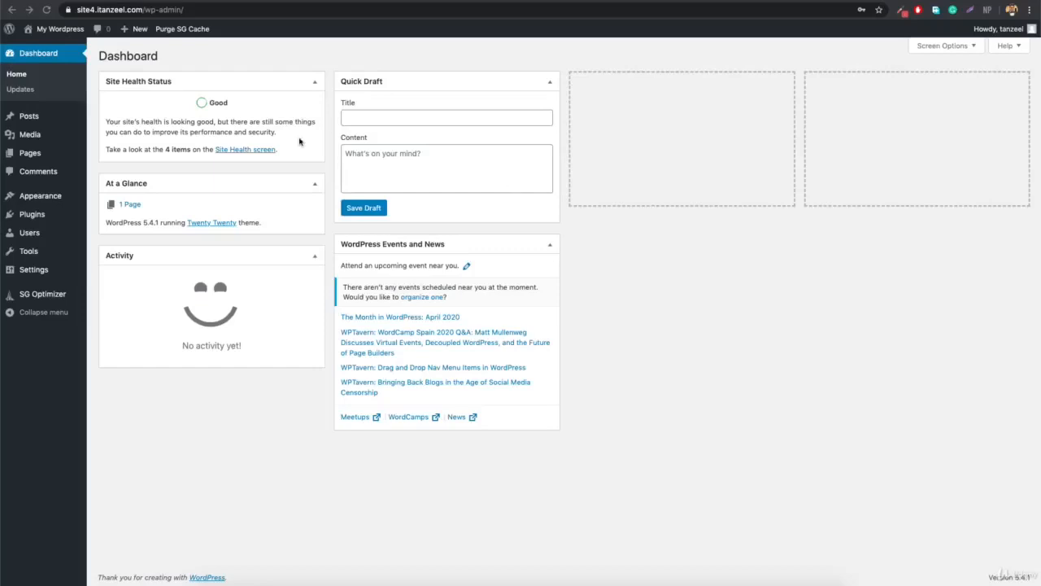
# Show the site4 front page with Search, Archives, empty Categories and Meta widgets.
pyautogui.click(39, 48)
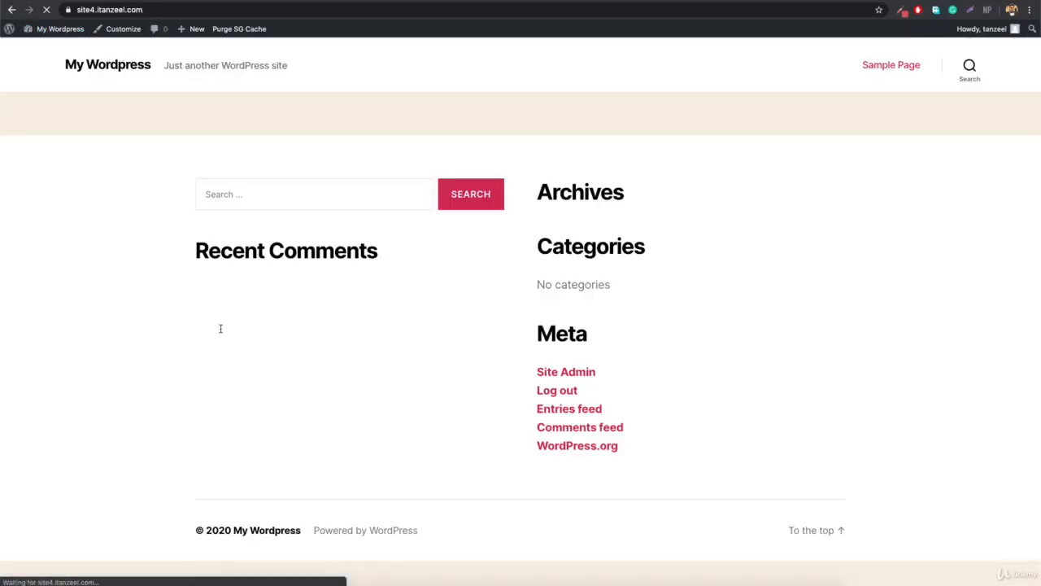
pyautogui.click(47, 49)
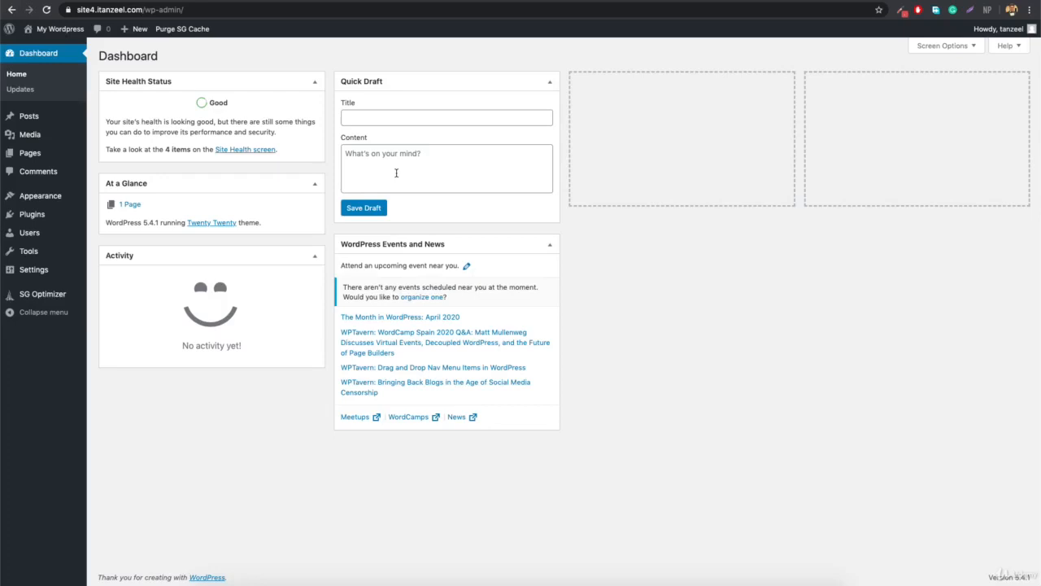
pyautogui.moveTo(61, 29)
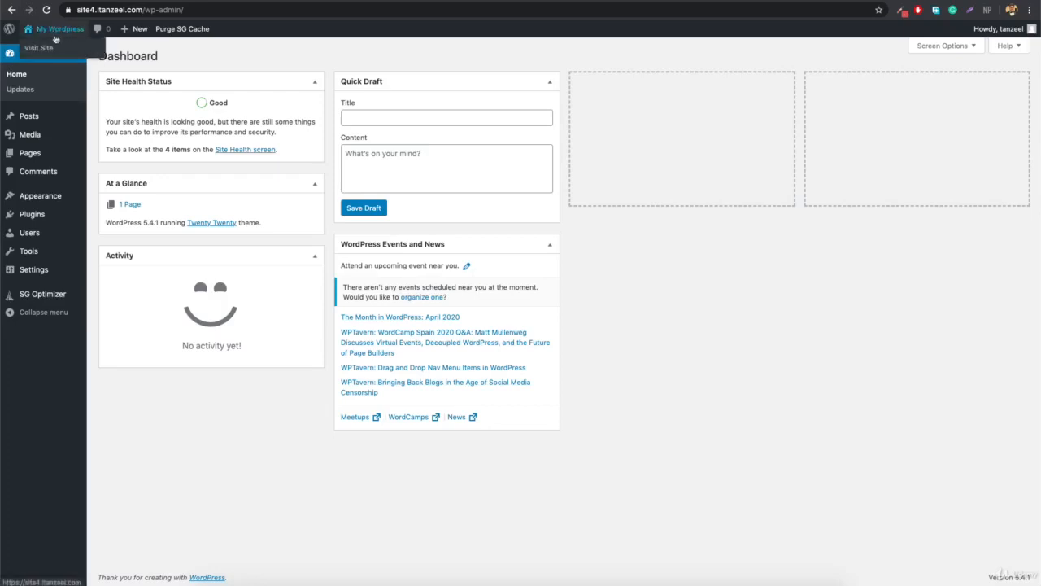
pyautogui.click(51, 48)
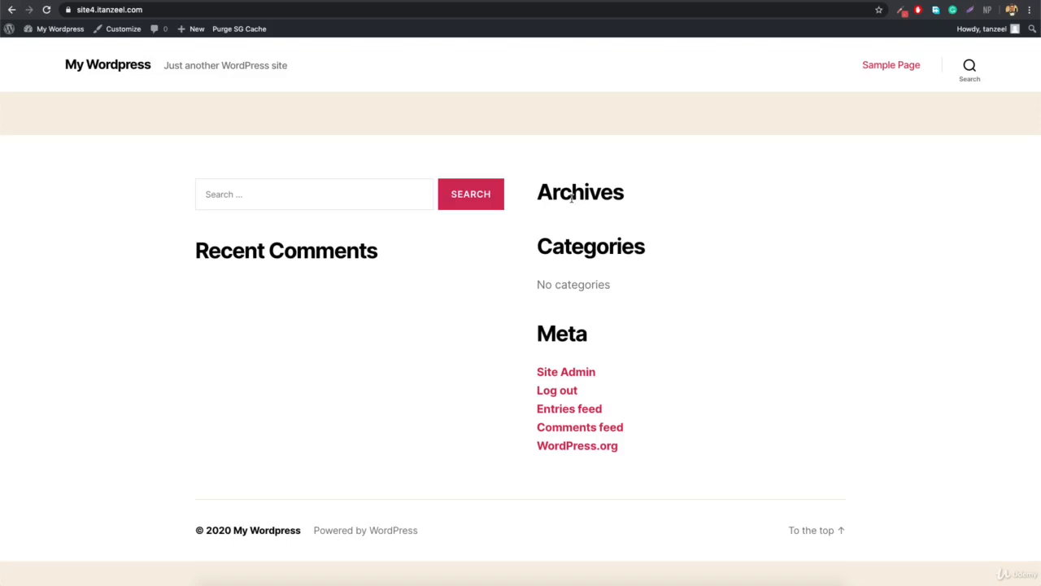
# Go to the Dashboard and start a new post via Posts > Add New.
pyautogui.moveTo(49, 31)
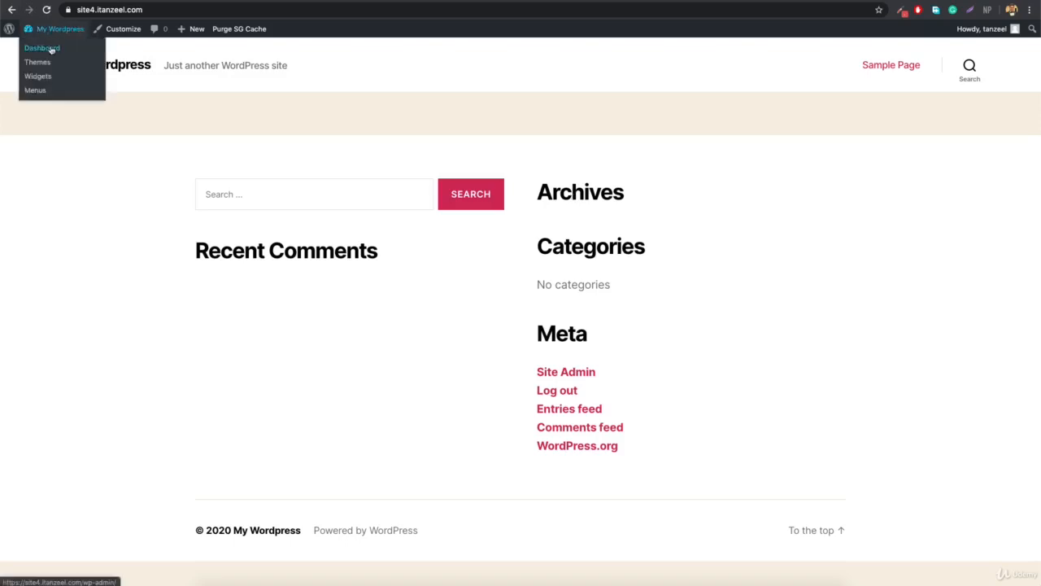
pyautogui.click(51, 49)
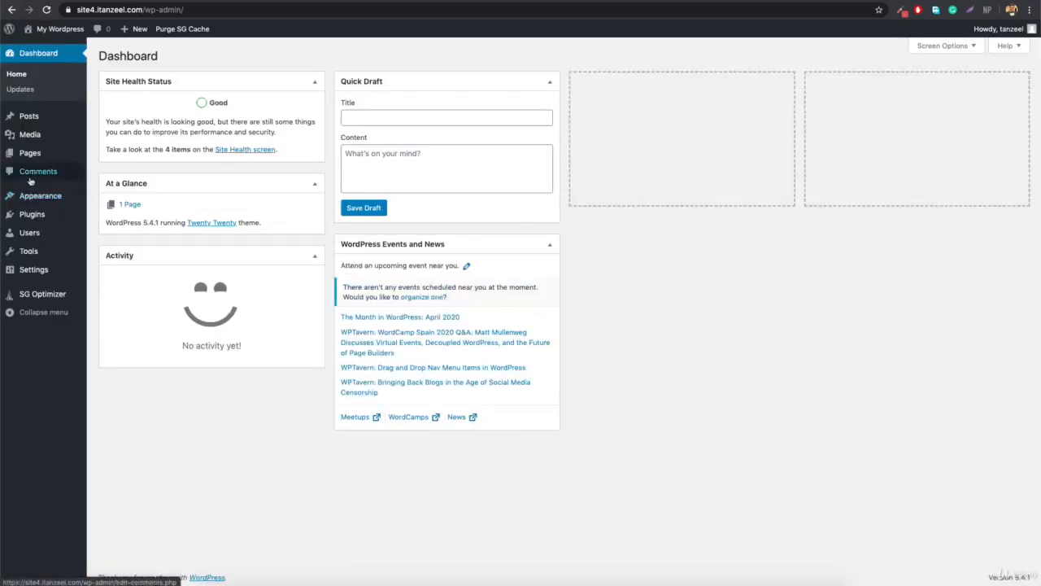
pyautogui.moveTo(54, 119)
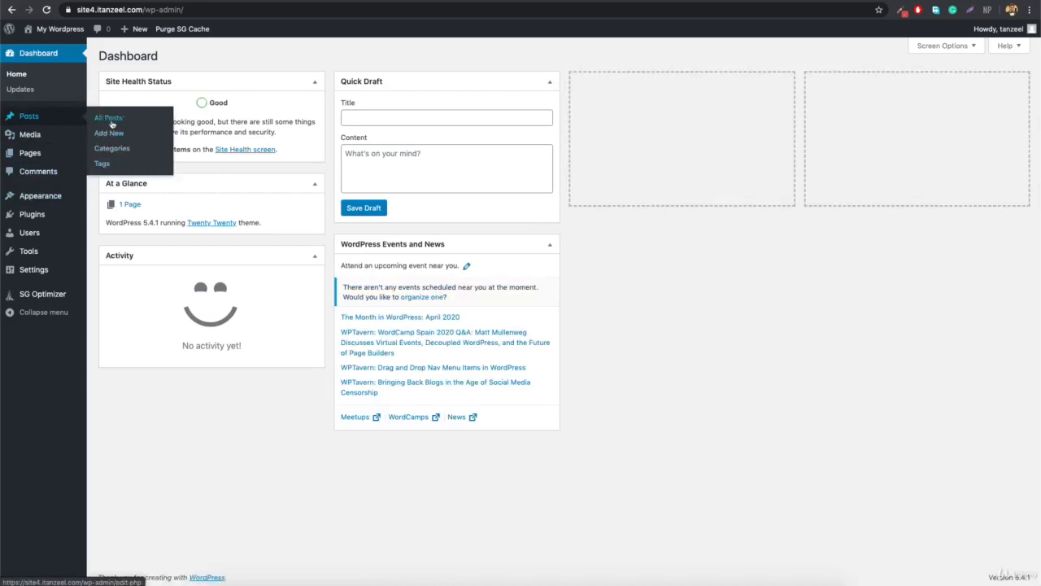
pyautogui.click(112, 133)
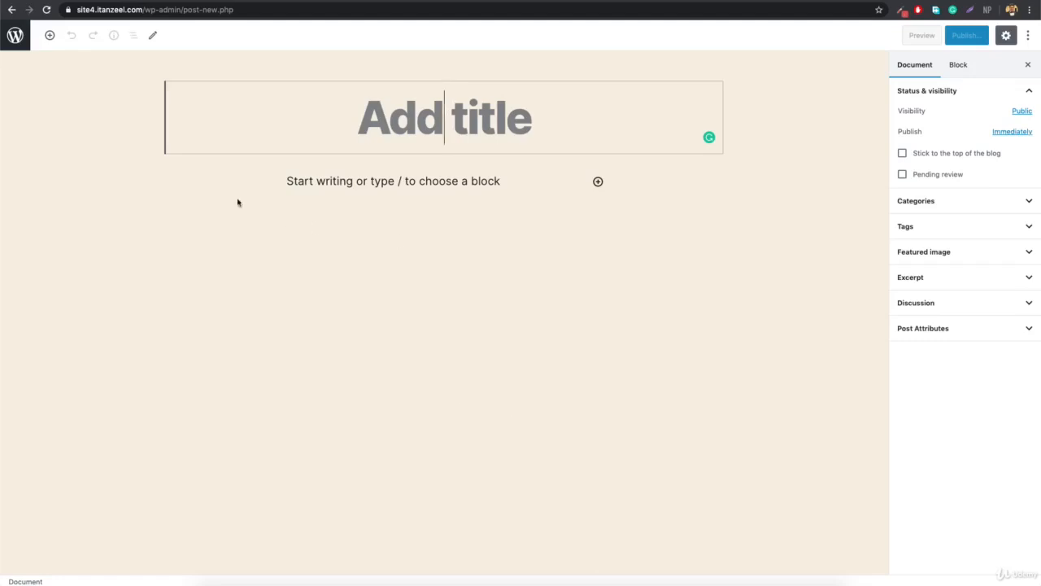
# Exit the post editor and go to the Plugins > Add New screen.
pyautogui.click(16, 35)
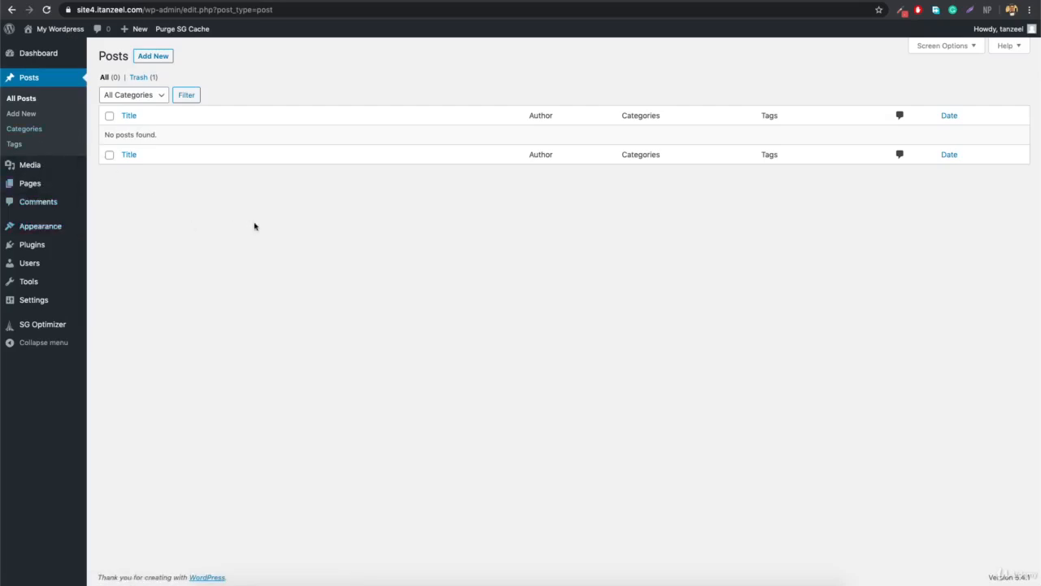
pyautogui.moveTo(54, 247)
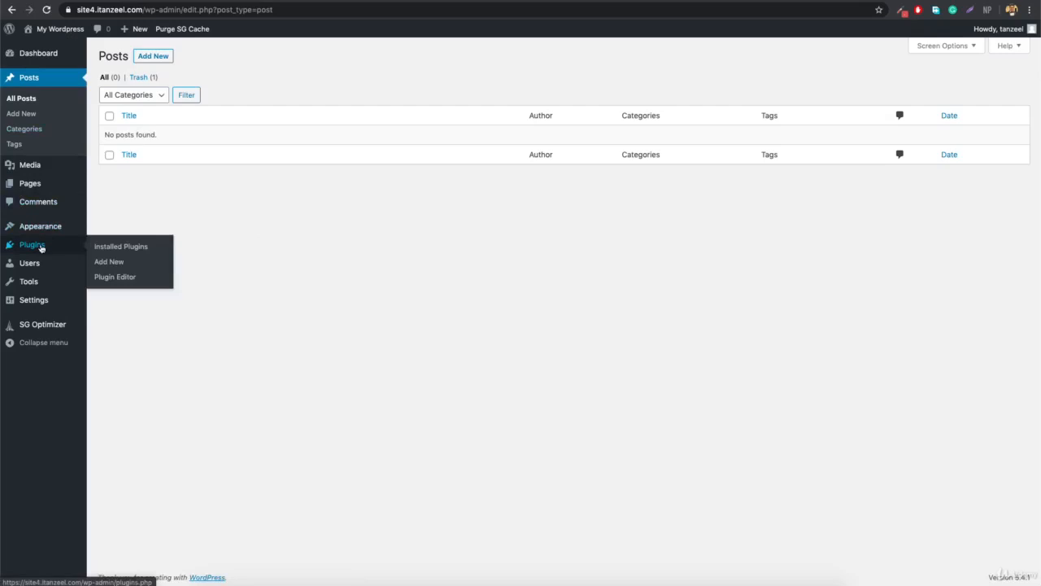
pyautogui.click(115, 263)
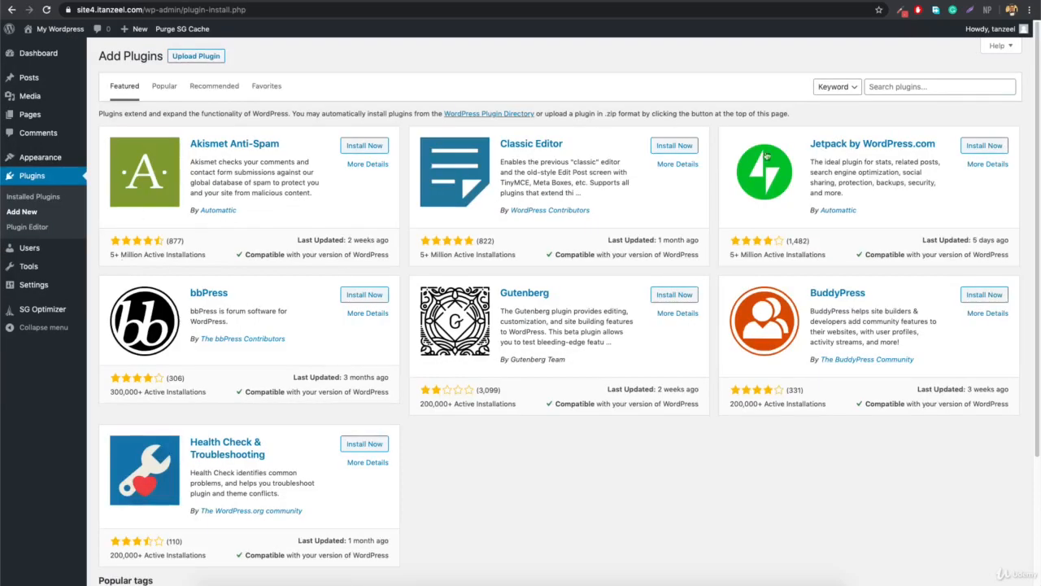
# Search plugins for 'cpt' and install Custom Post Type UI.
pyautogui.click(932, 86)
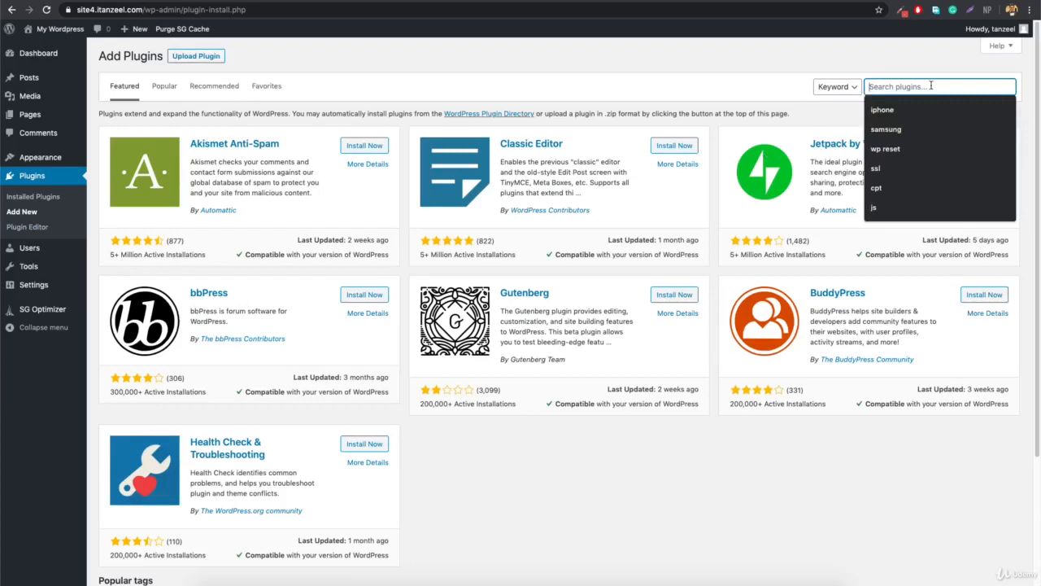
pyautogui.write('cpt')
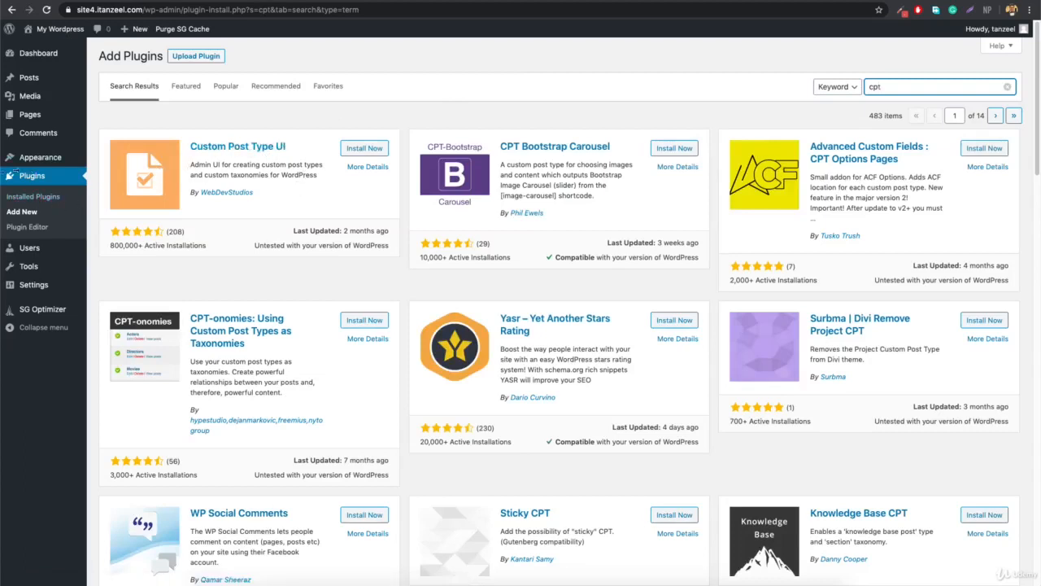
pyautogui.moveTo(45, 158)
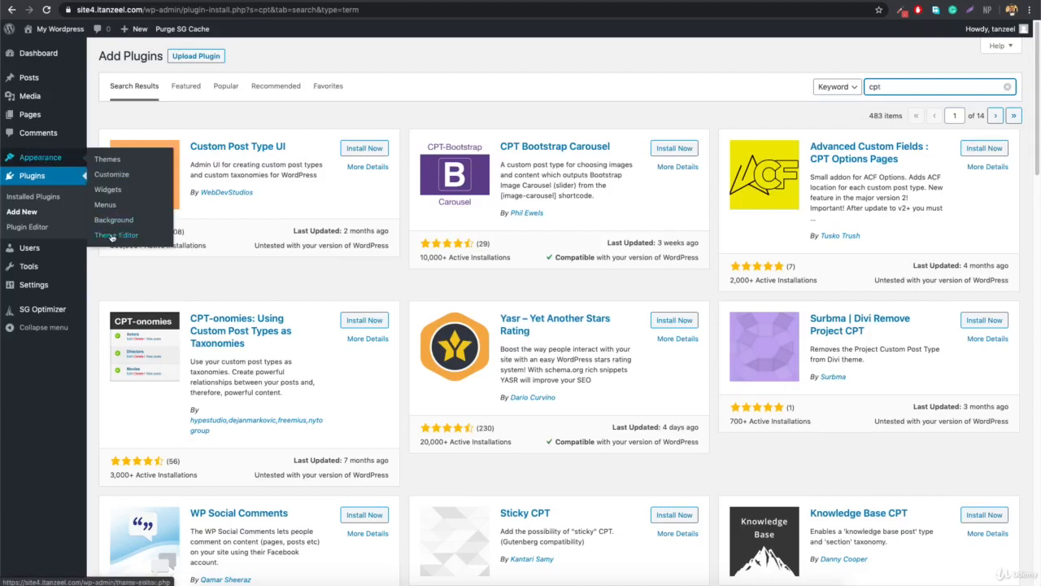
pyautogui.click(360, 148)
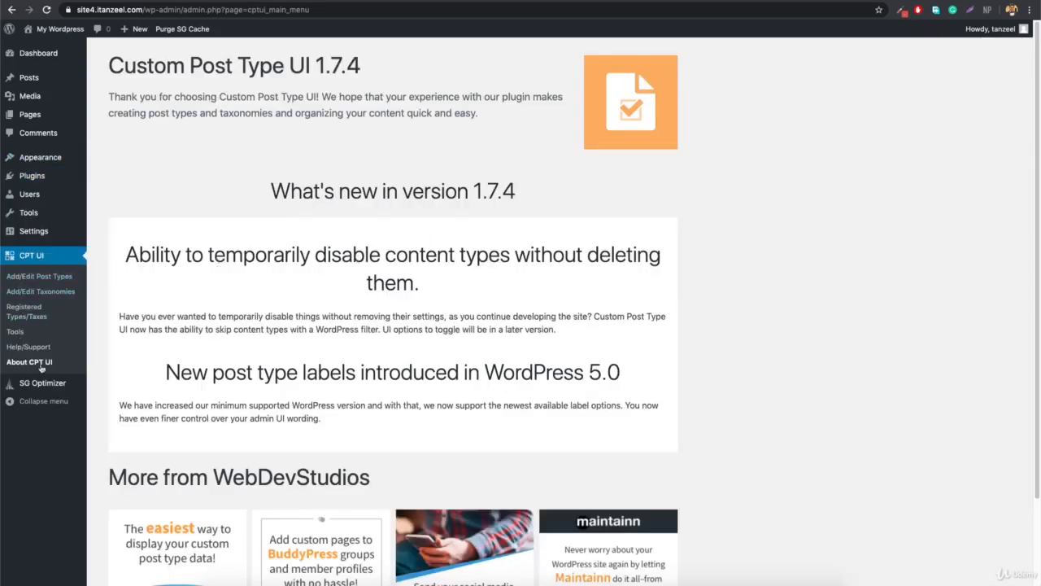
# Go to CPT UI > Add/Edit Post Types to get an empty new post type form.
pyautogui.scroll(-3, 342, 291)
pyautogui.scroll(3, 342, 292)
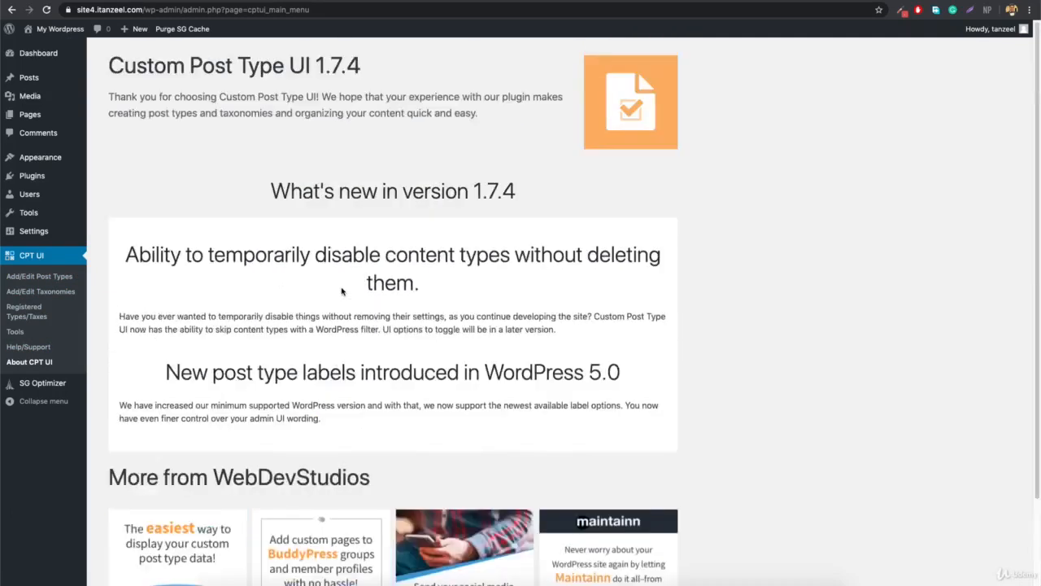
pyautogui.click(41, 278)
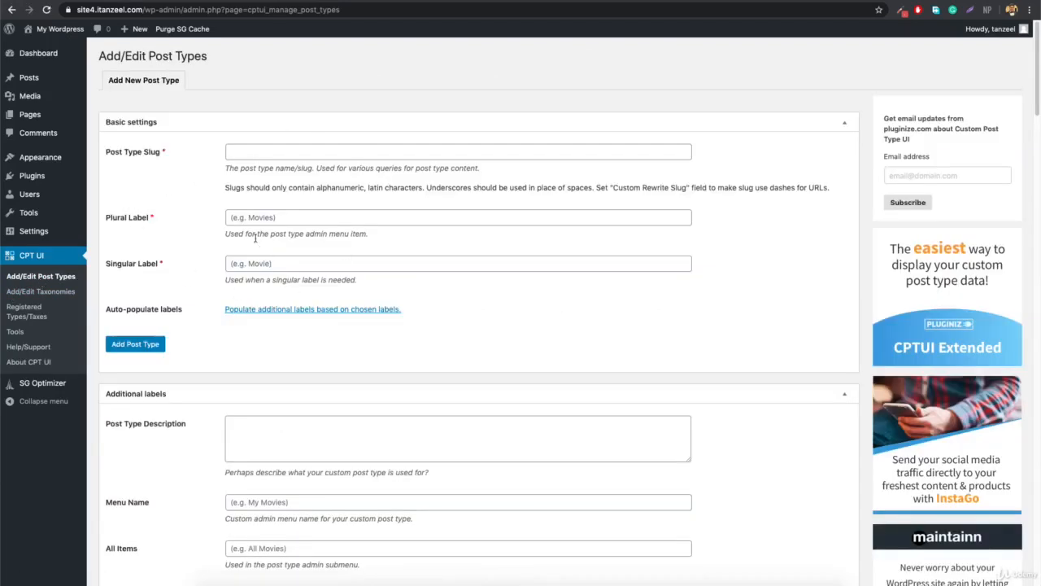
# Enter 'property' as the Post Type Slug from the autofill suggestion.
pyautogui.scroll(-10, 252, 232)
pyautogui.scroll(10, 252, 232)
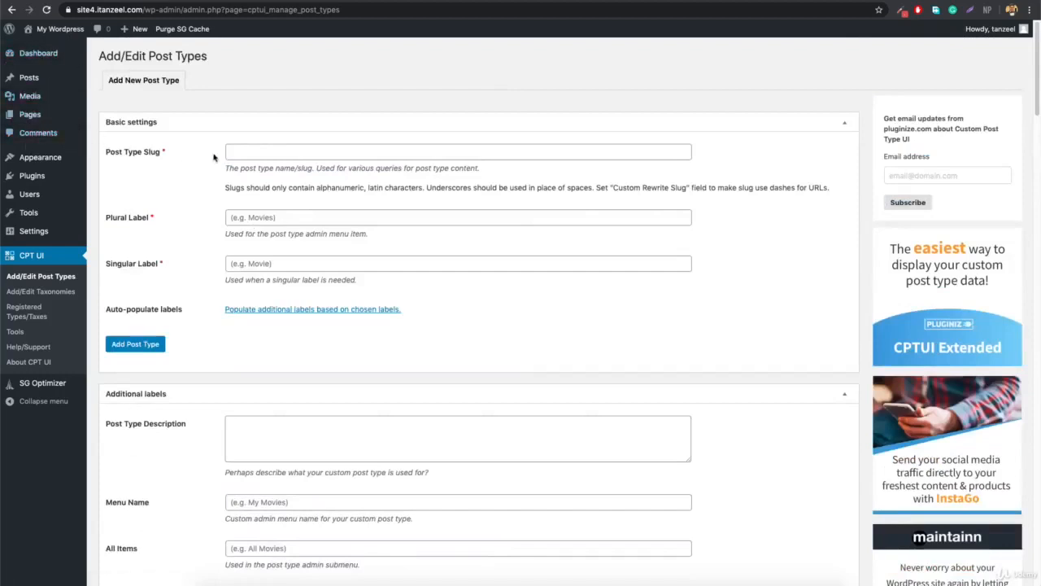
pyautogui.click(266, 152)
pyautogui.press('Down')
pyautogui.press('Return')
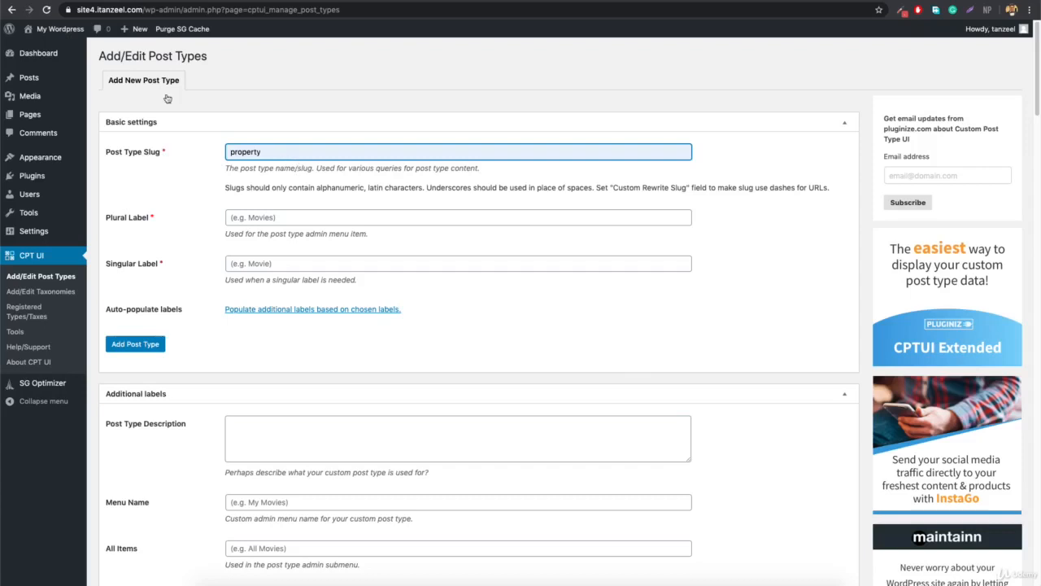
pyautogui.moveTo(74, 81)
# Open the store site site3.itanzeel.com in a new browser tab.
pyautogui.hotkey('ctrl', 't')
pyautogui.write('site')
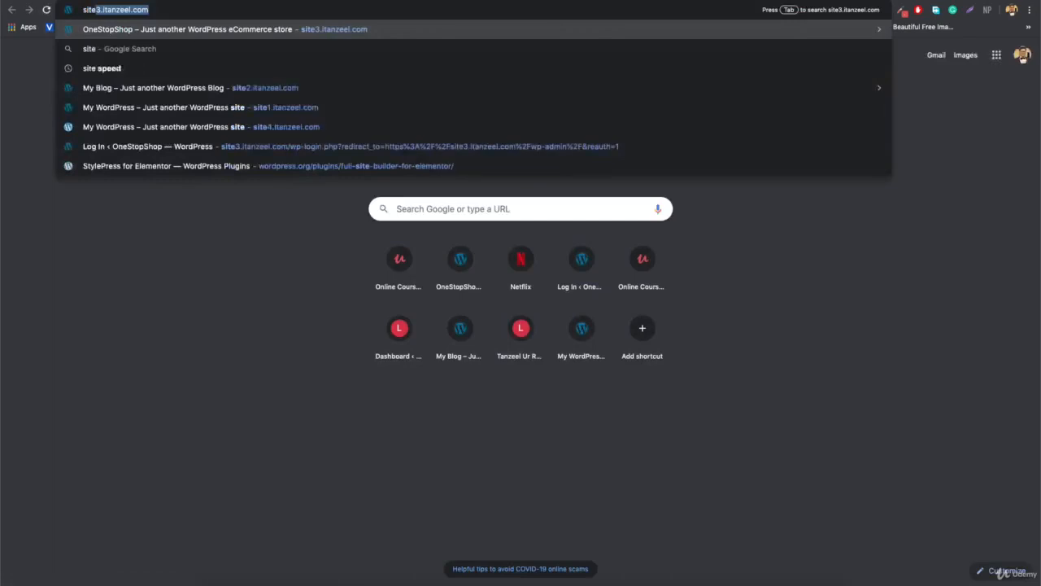
pyautogui.press('Return')
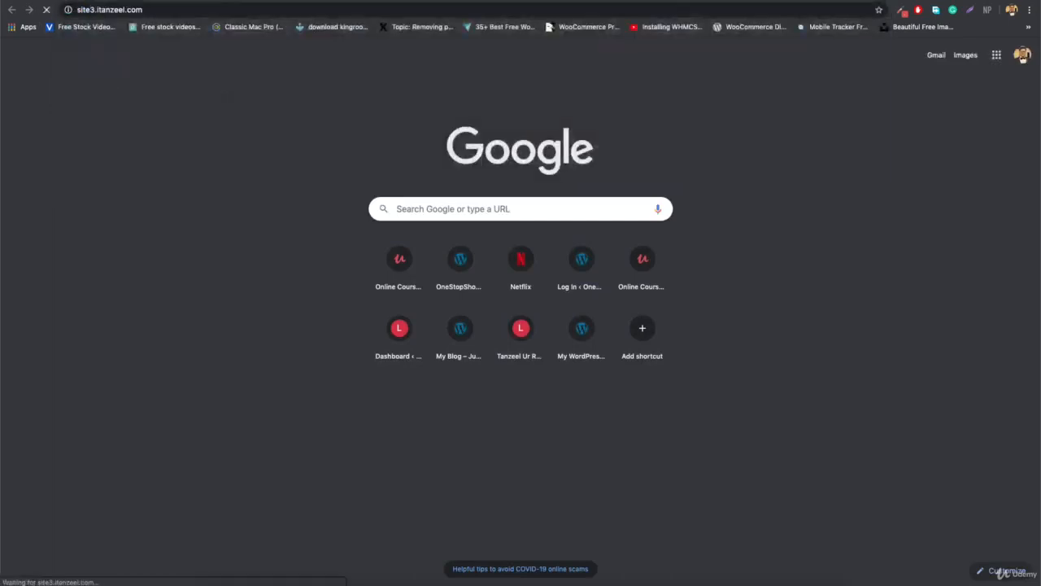
# Open the HP OMEN Tower PC product page and select 'product/' in its address.
pyautogui.scroll(-12, 425, 209)
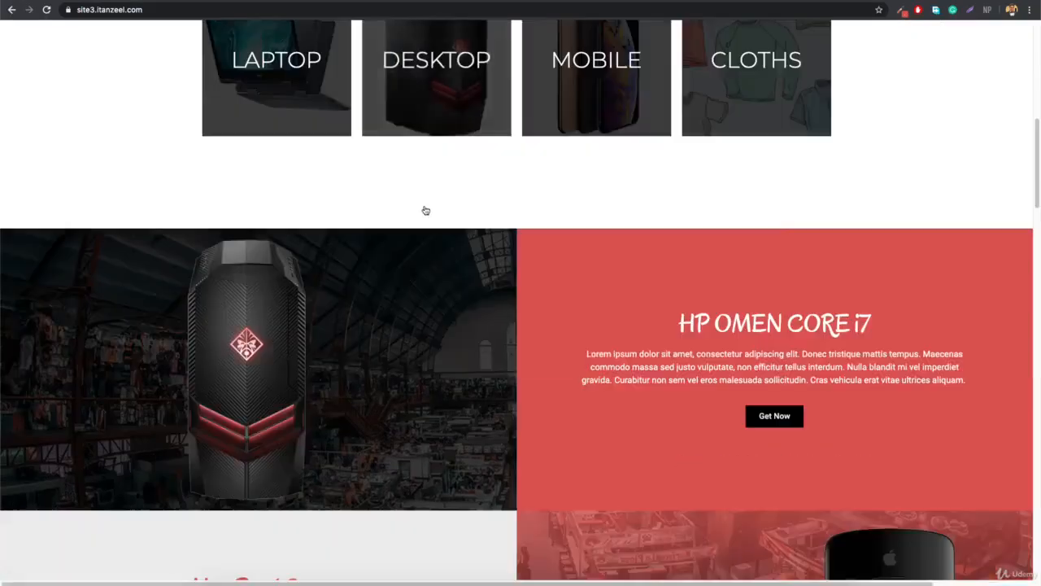
pyautogui.scroll(-3, 425, 211)
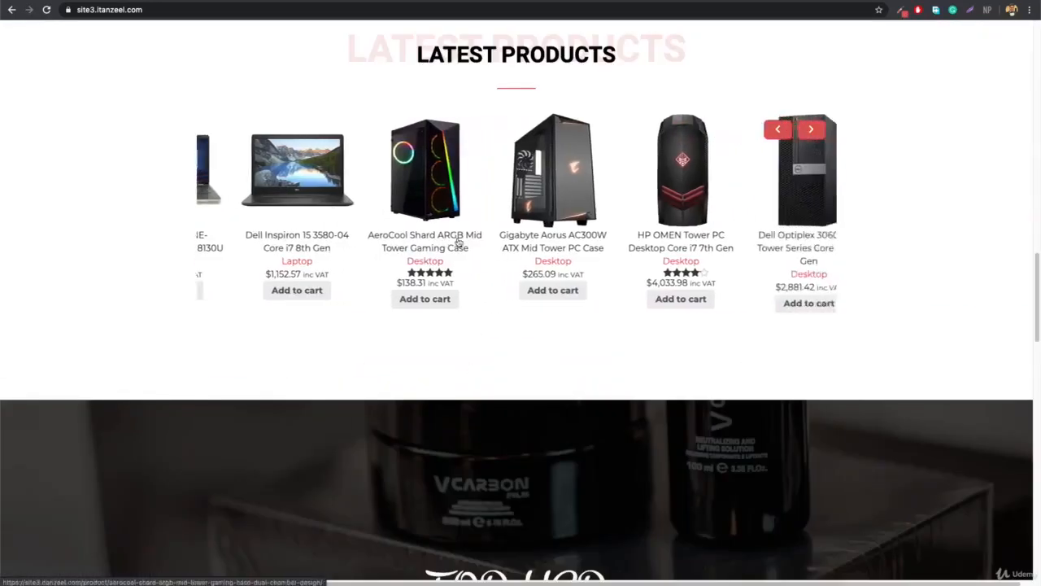
pyautogui.click(632, 240)
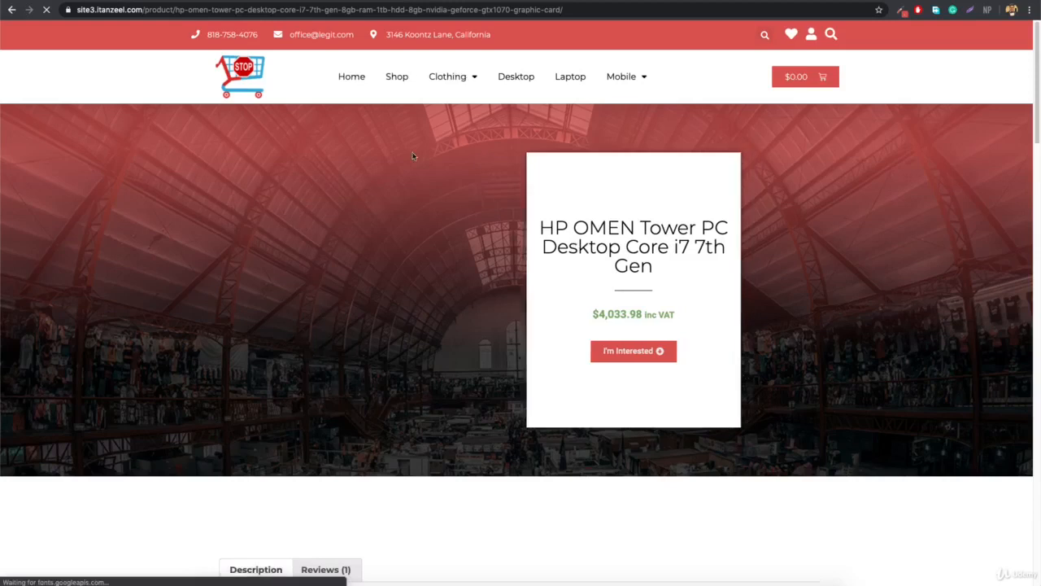
pyautogui.moveTo(143, 10); pyautogui.dragTo(174, 9)
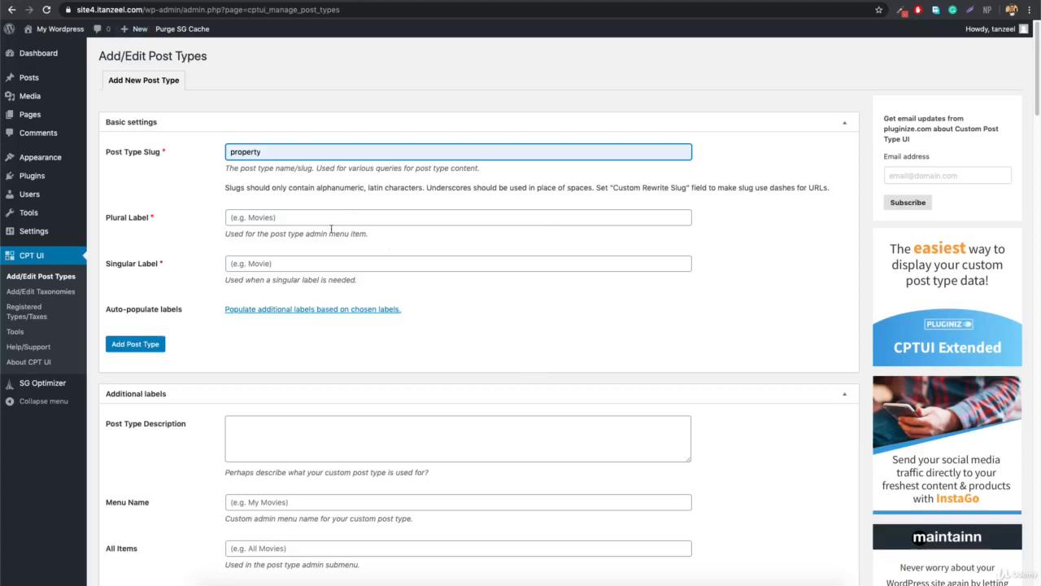
# Fill Plural Label 'Properties' and Singular Label 'Property' from the autofill suggestions.
pyautogui.click(336, 217)
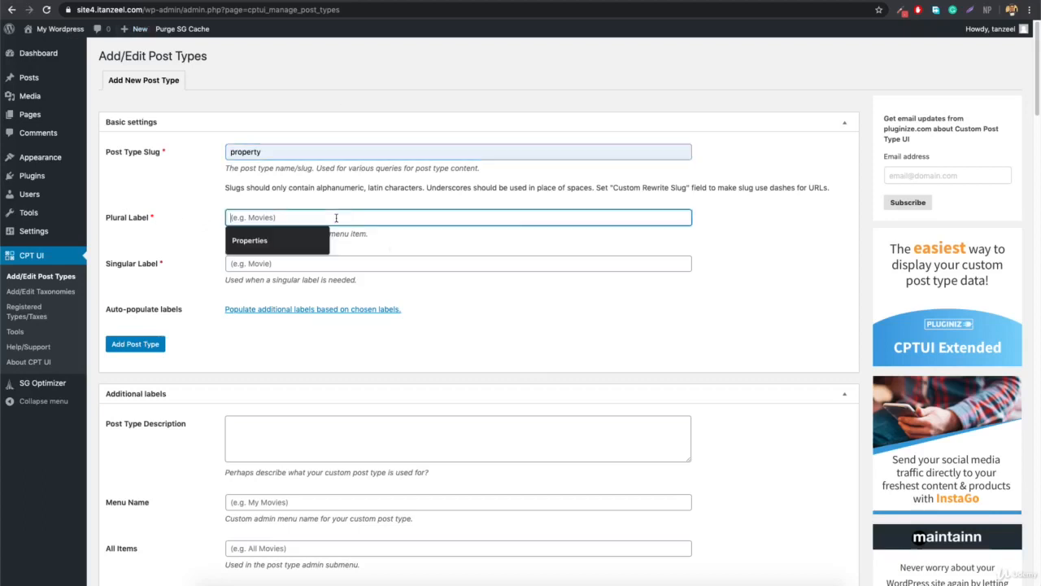
pyautogui.write('Pro')
pyautogui.press('Down')
pyautogui.press('Return')
pyautogui.click(329, 264)
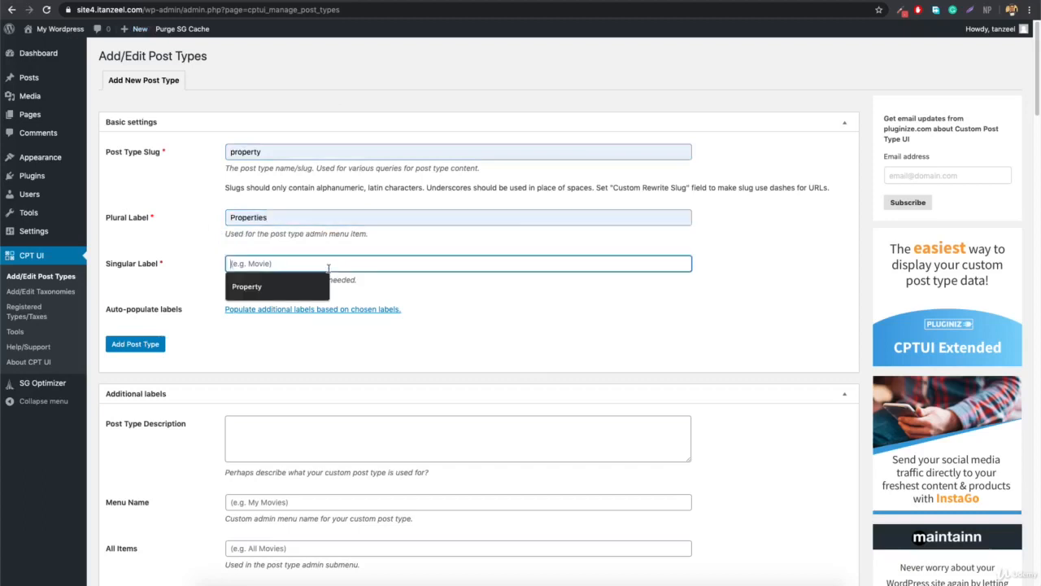
pyautogui.press('Down')
pyautogui.press('Return')
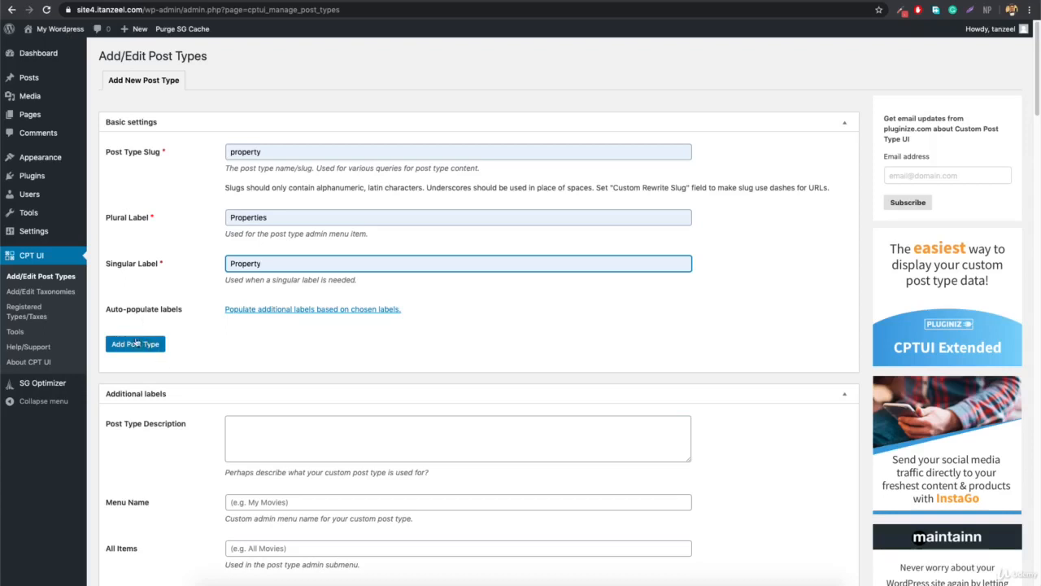
pyautogui.scroll(-5, 217, 309)
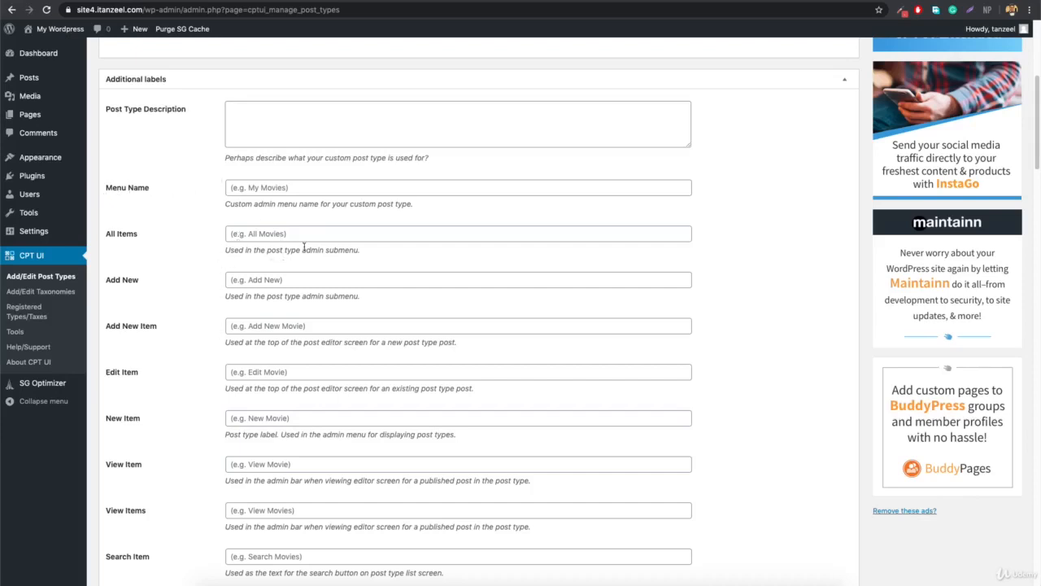
# In the post type settings, set Has Archive to True.
pyautogui.scroll(-2, 270, 230)
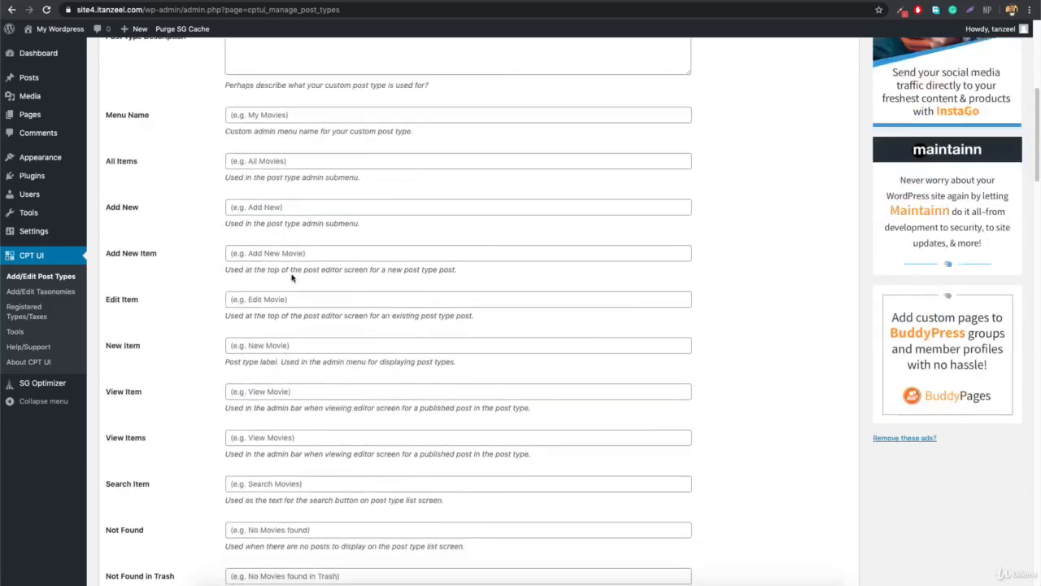
pyautogui.scroll(-2, 293, 277)
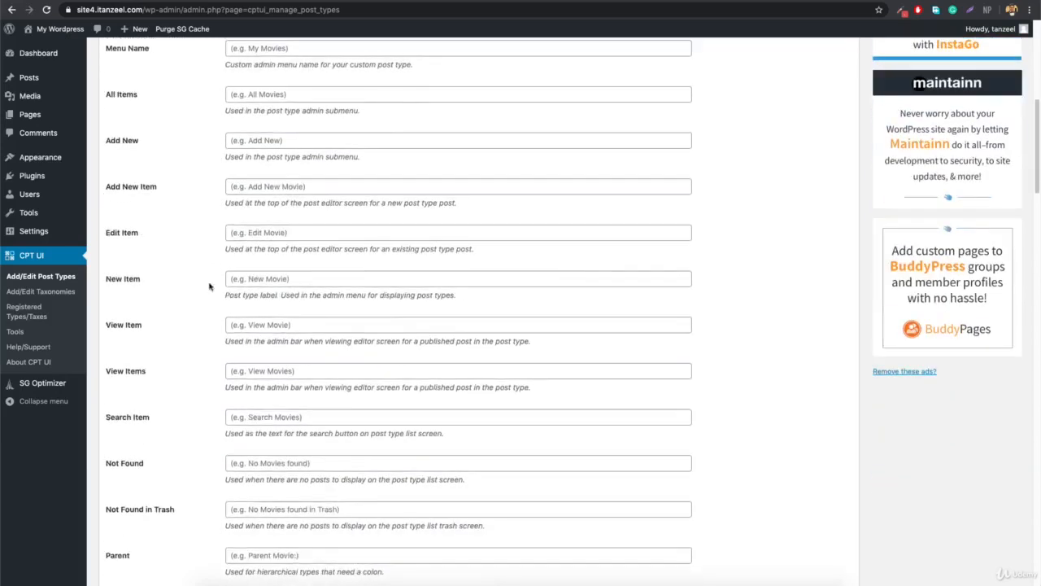
pyautogui.scroll(-20, 309, 379)
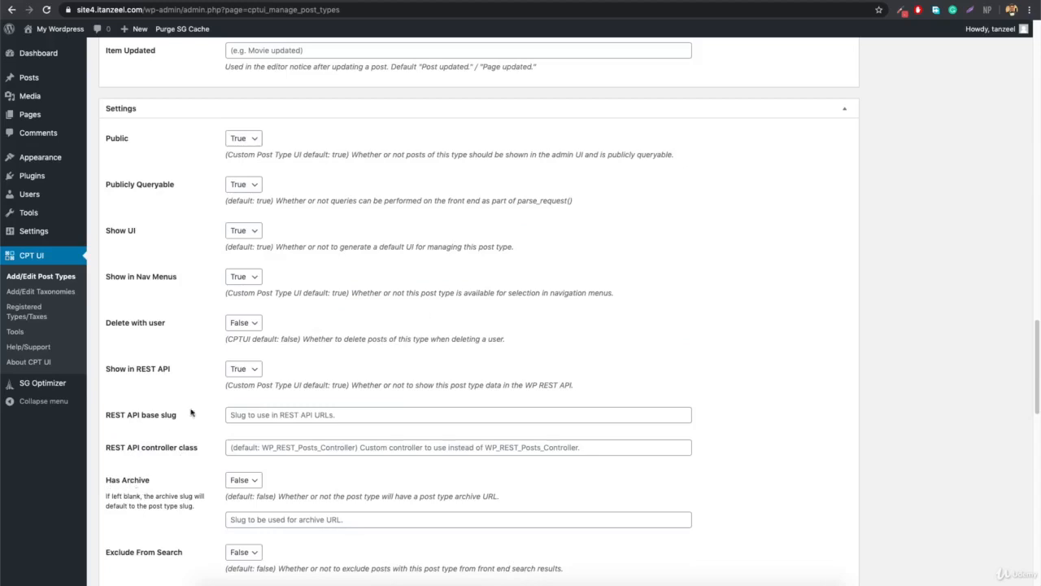
pyautogui.scroll(20, 223, 412)
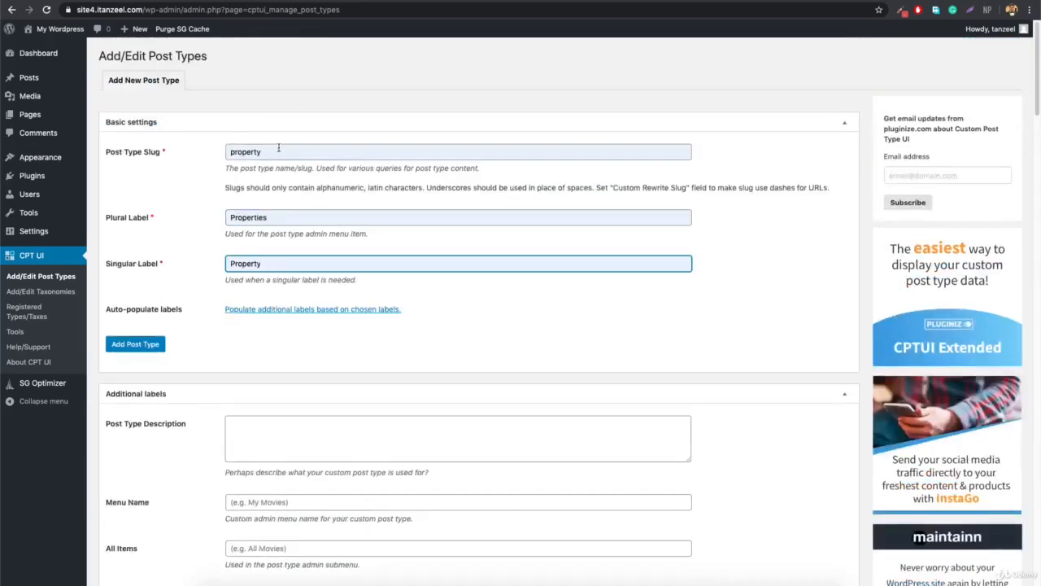
pyautogui.scroll(-20, 288, 324)
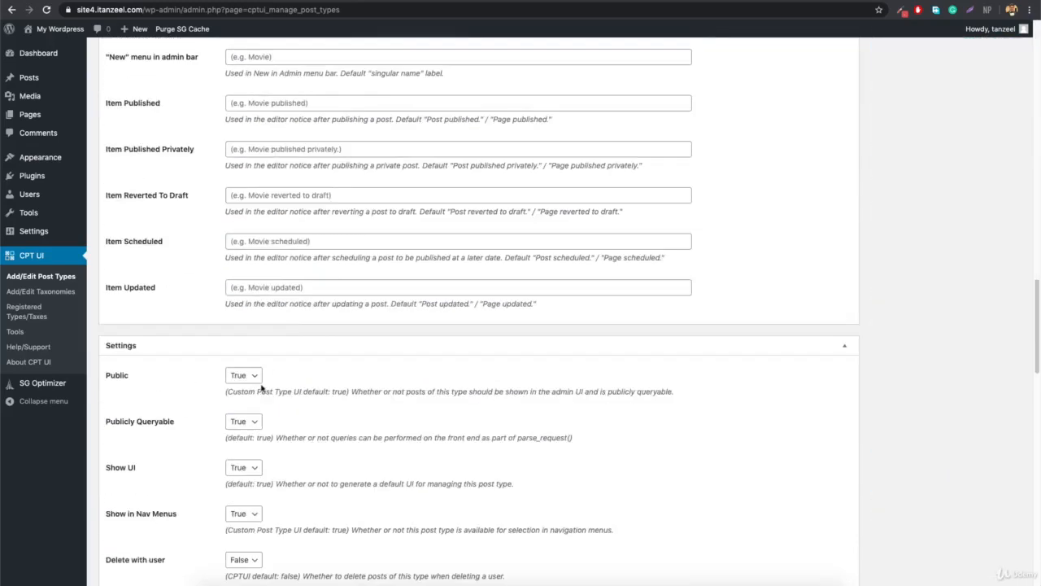
pyautogui.scroll(-3, 260, 389)
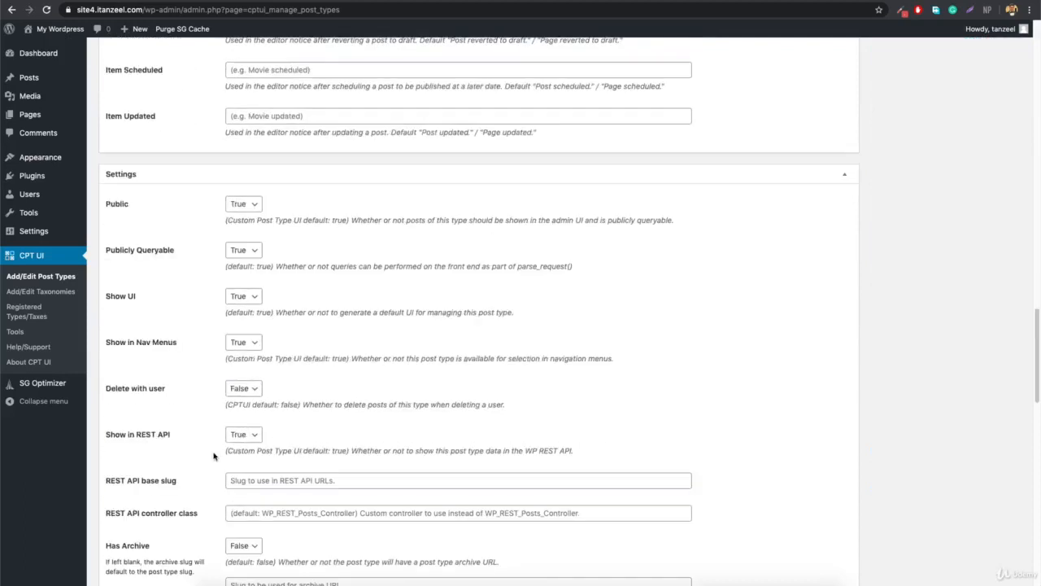
pyautogui.scroll(-2, 171, 486)
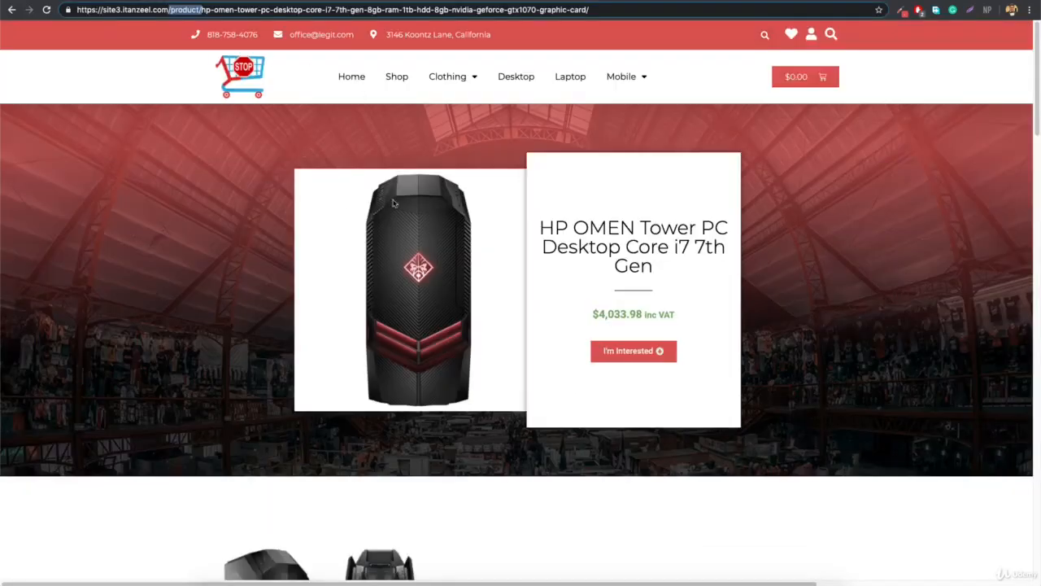
pyautogui.click(397, 77)
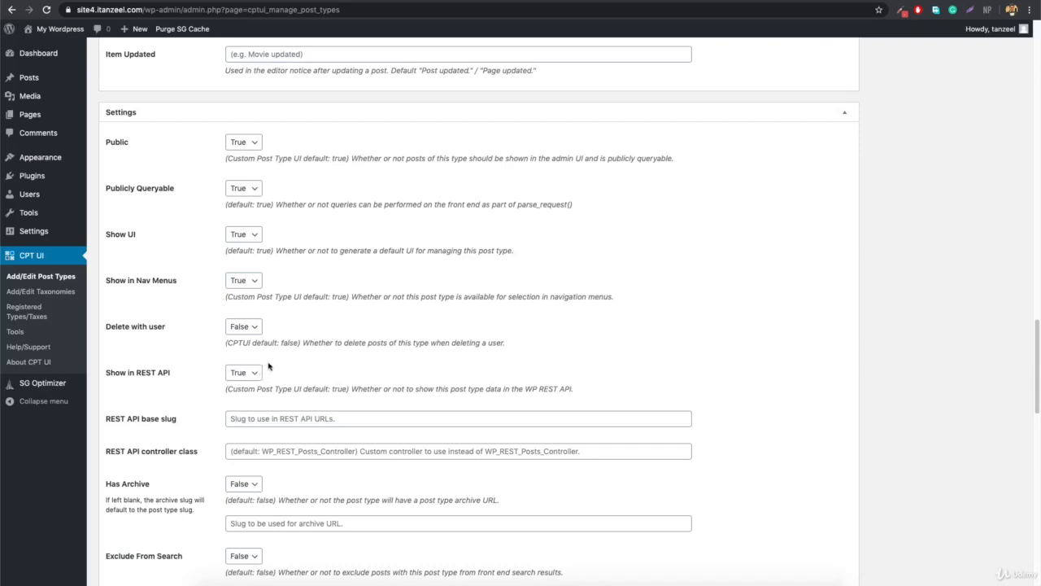
pyautogui.click(253, 489)
pyautogui.click(249, 499)
# Set Hierarchical to True and submit with Add Post Type.
pyautogui.scroll(-3, 289, 403)
pyautogui.scroll(-1, 324, 421)
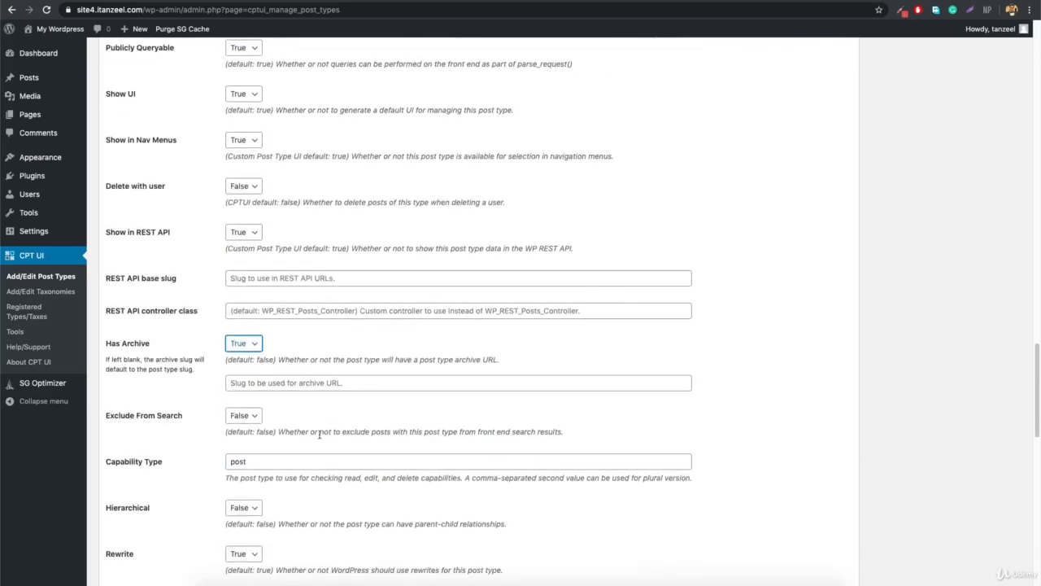
pyautogui.click(241, 508)
pyautogui.click(239, 517)
pyautogui.scroll(-1, 339, 493)
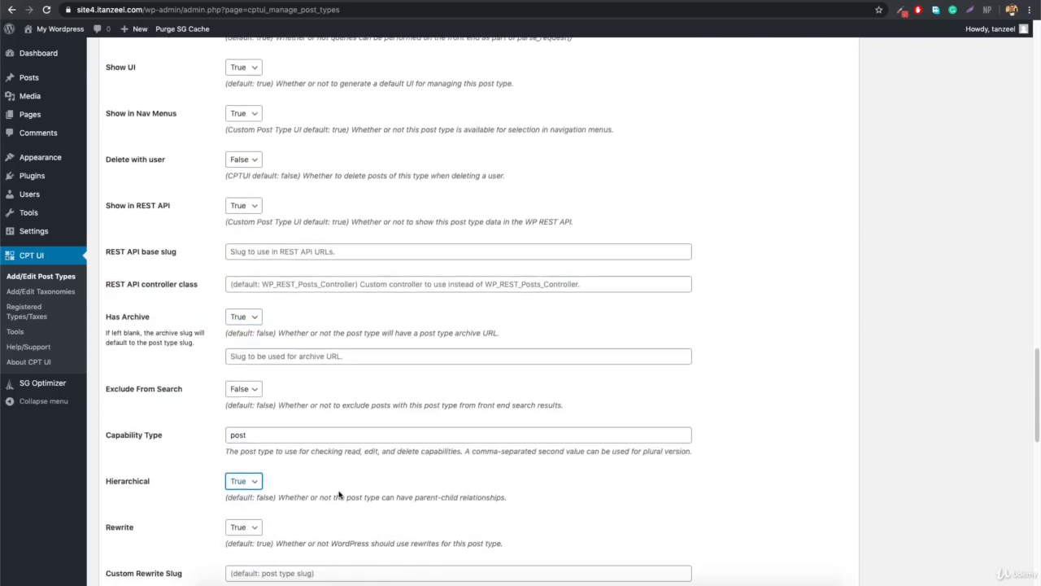
pyautogui.scroll(-10, 339, 493)
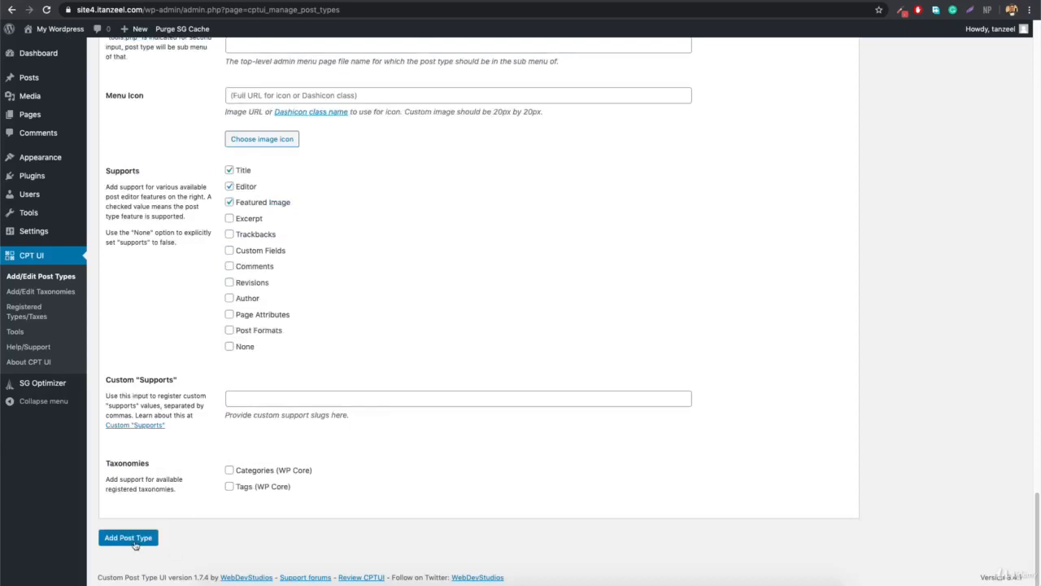
pyautogui.click(127, 540)
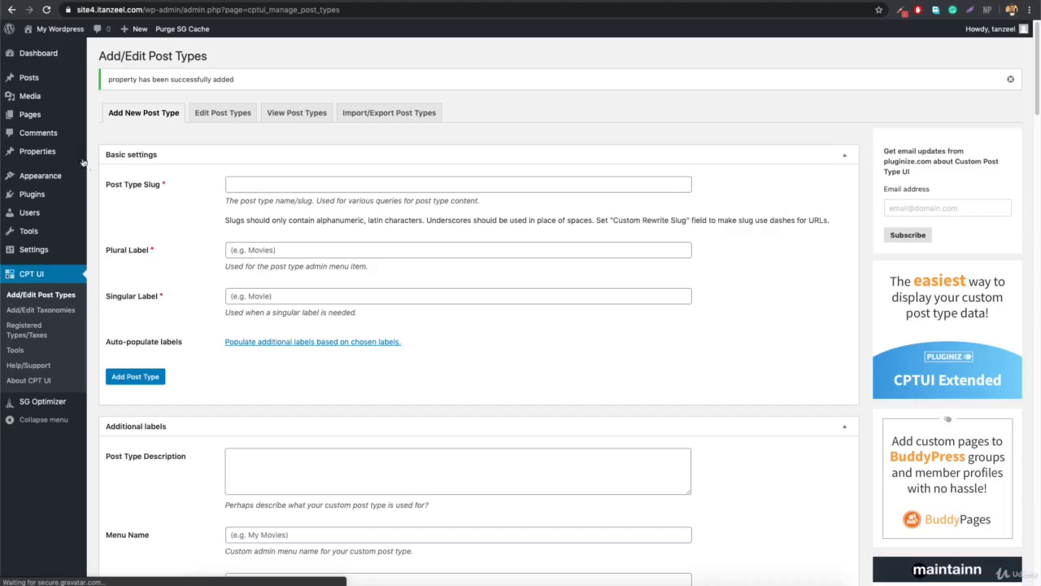
# Create a property titled 'Burj Khalifa Top floor' with body text 'dddddddd' and publish it.
pyautogui.moveTo(33, 154)
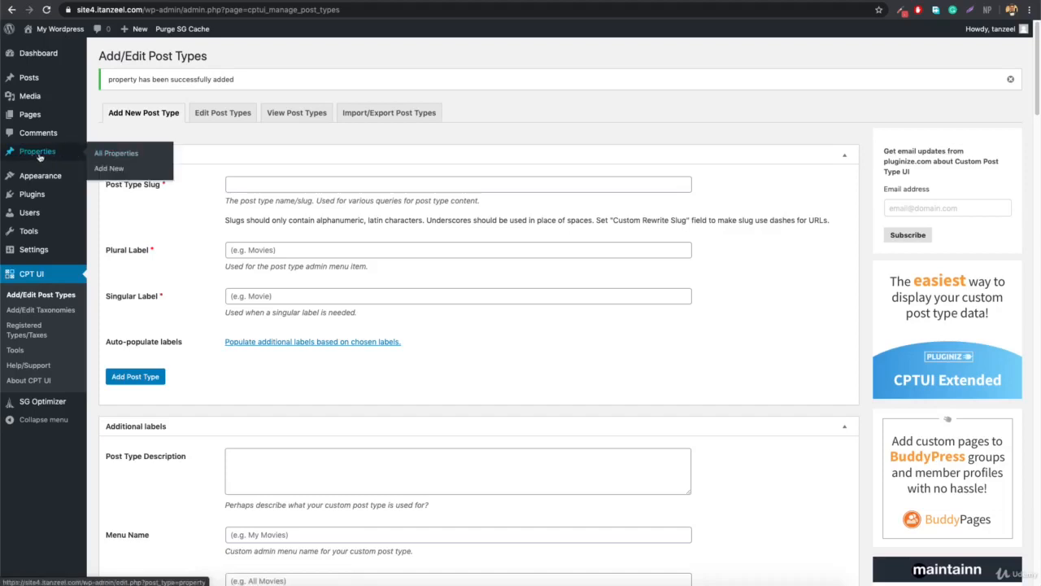
pyautogui.click(109, 168)
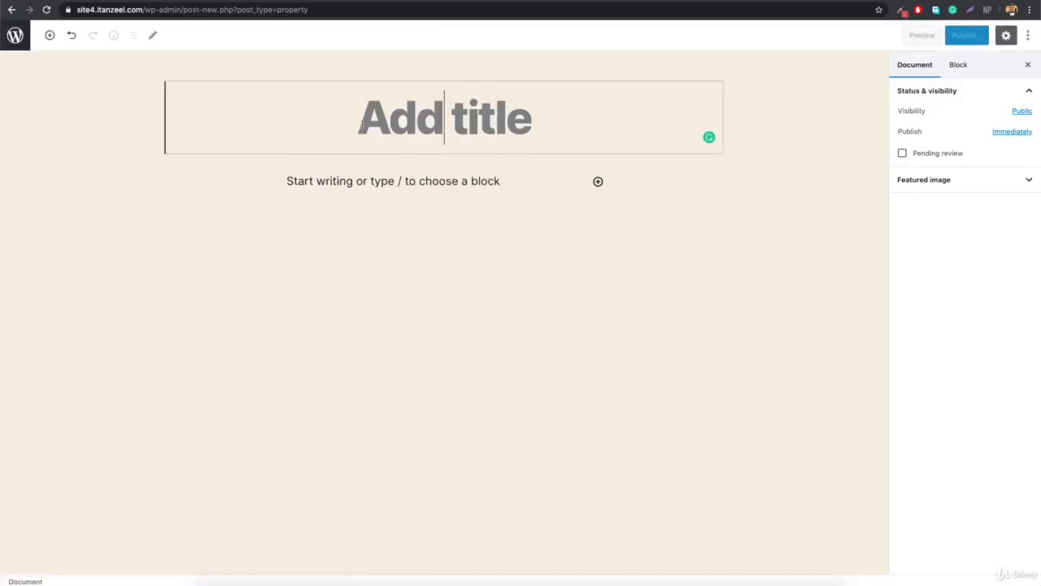
pyautogui.write('B')
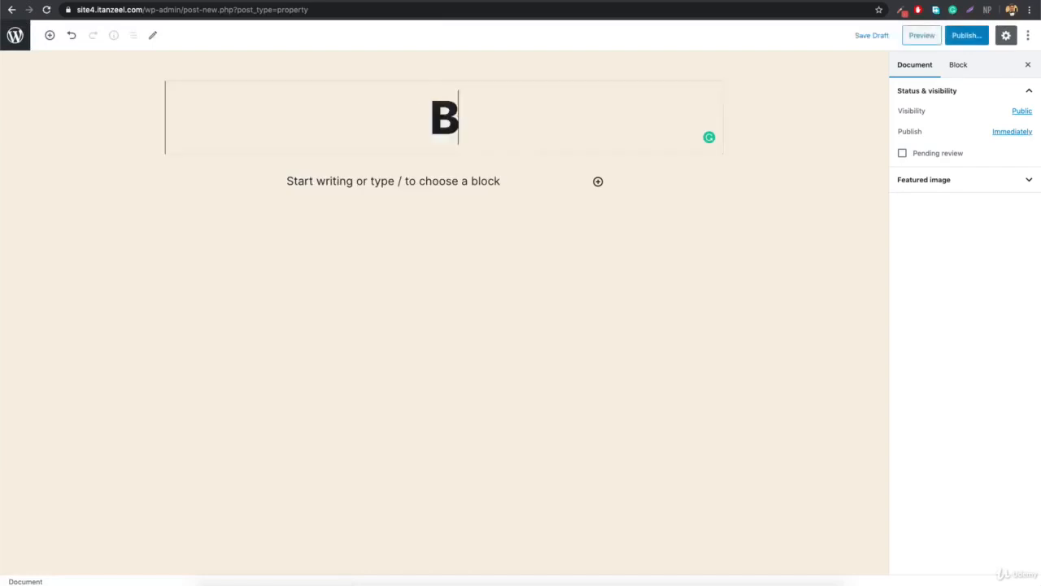
pyautogui.write('urj K')
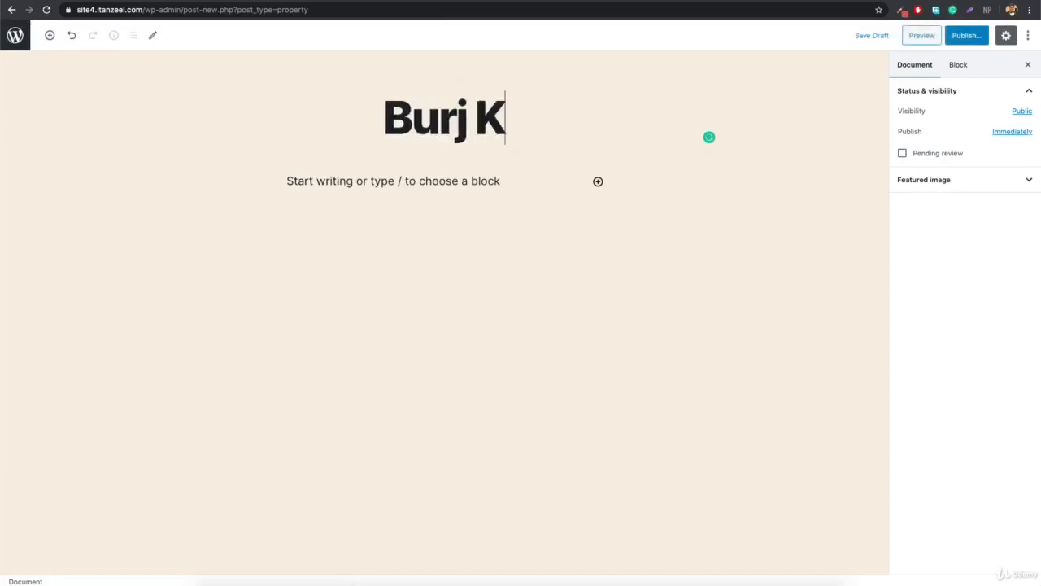
pyautogui.write('halifa ')
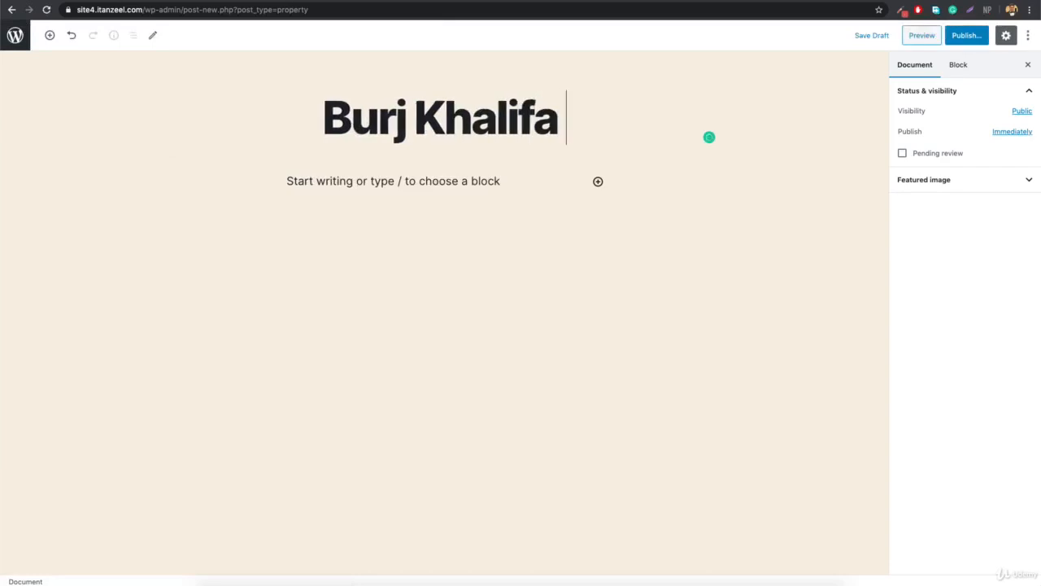
pyautogui.write('Top floor')
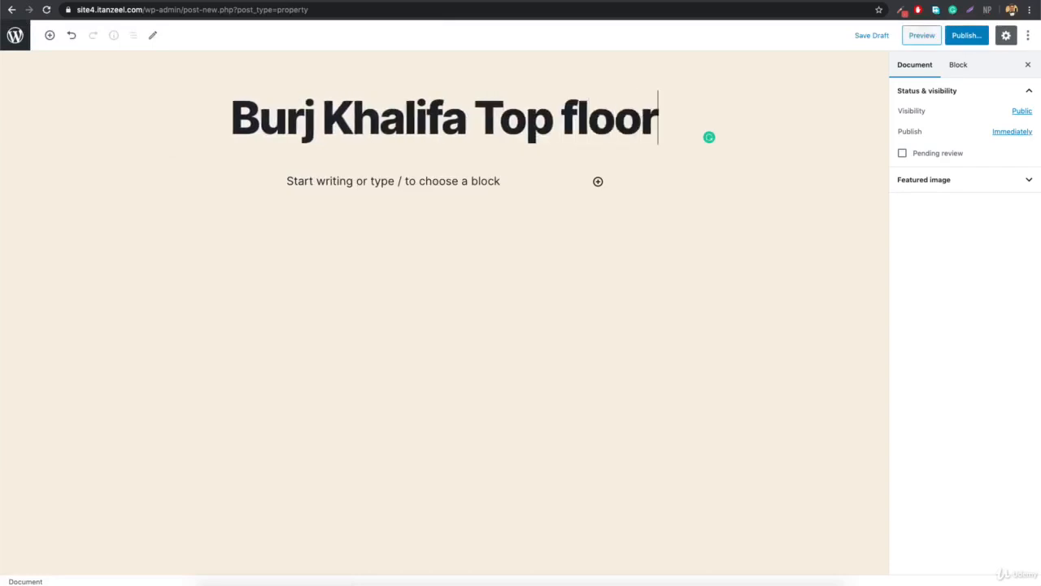
pyautogui.click(396, 254)
pyautogui.write('dddddddd')
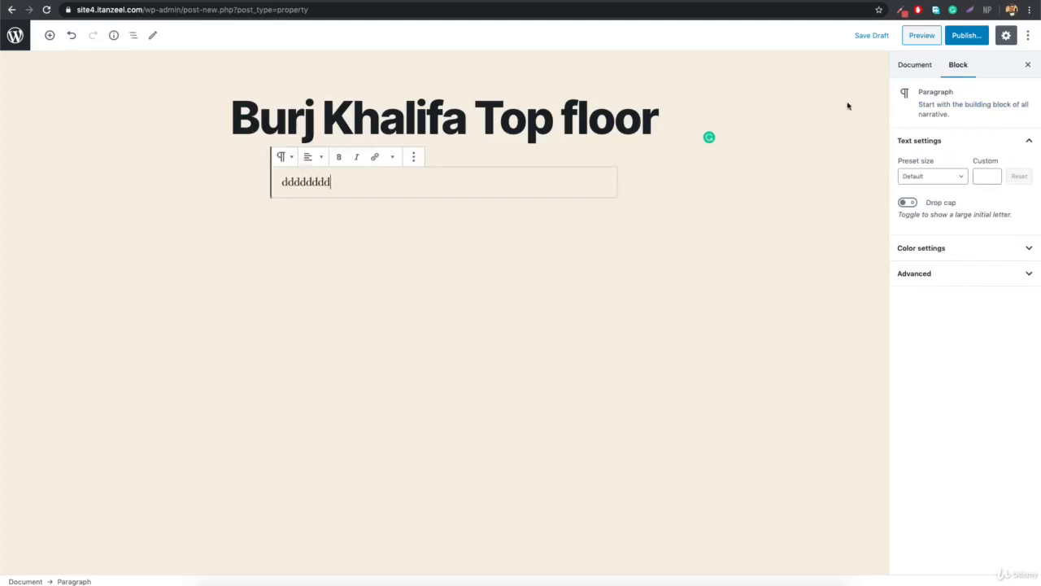
pyautogui.click(969, 39)
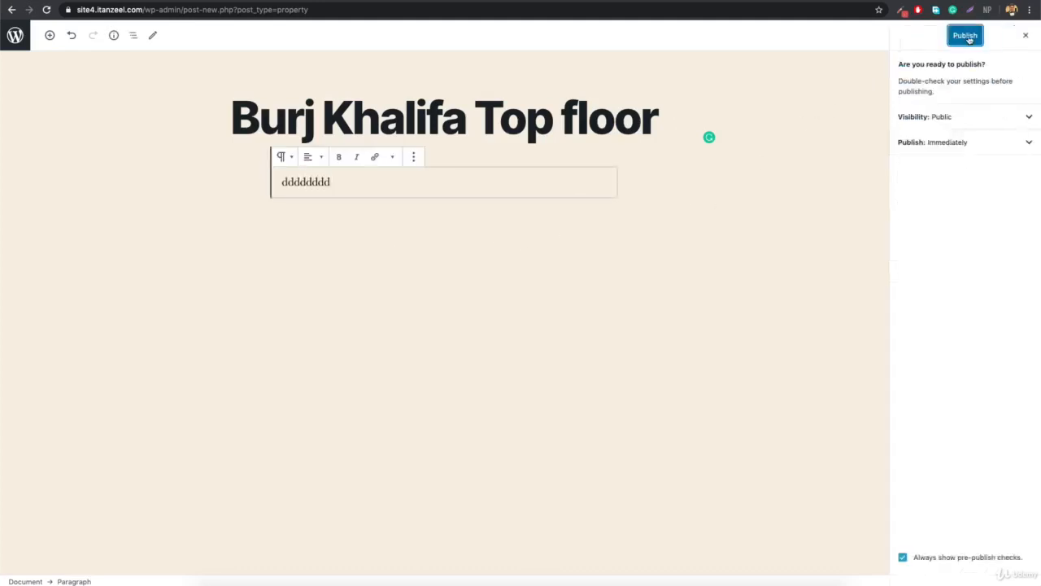
pyautogui.click(967, 35)
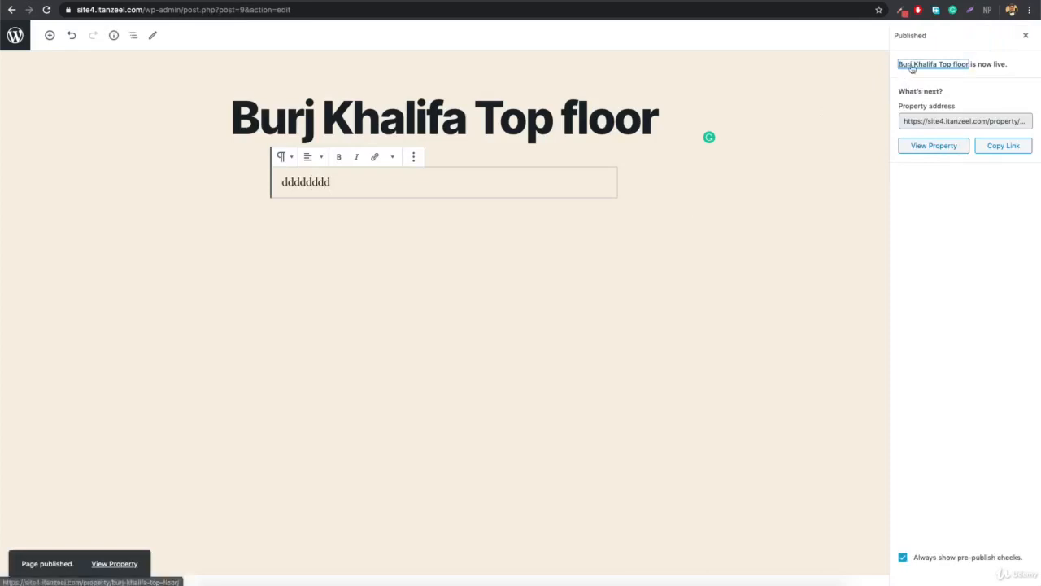
# View the published property on the live site, then reopen it for editing.
pyautogui.click(934, 147)
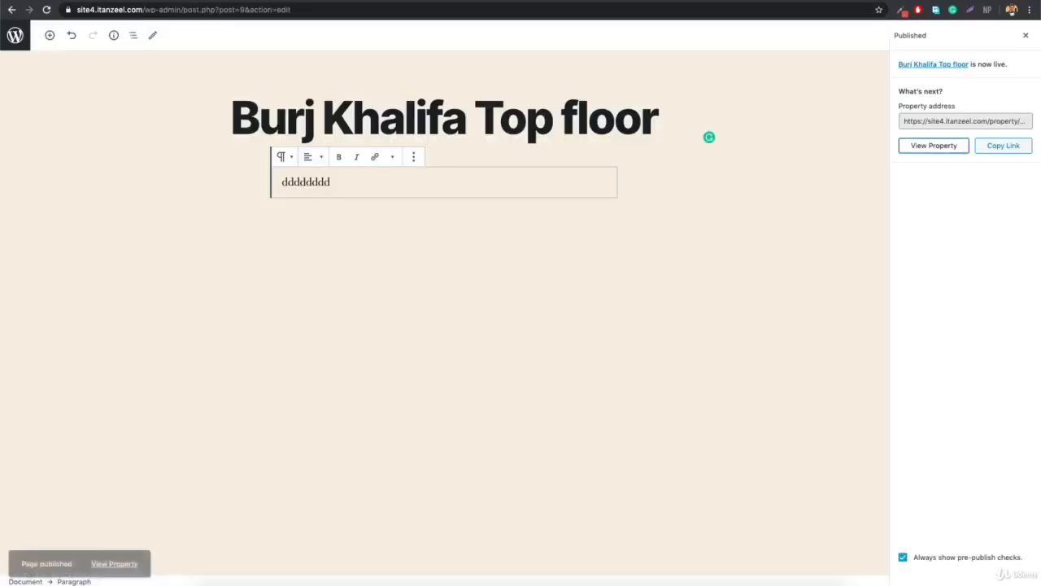
pyautogui.click(10, 39)
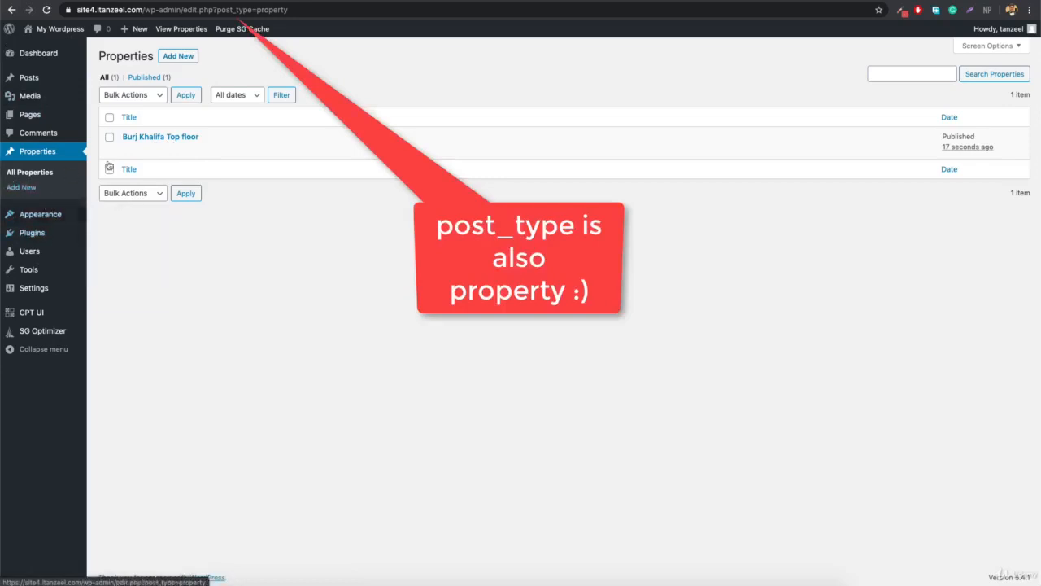
pyautogui.click(128, 149)
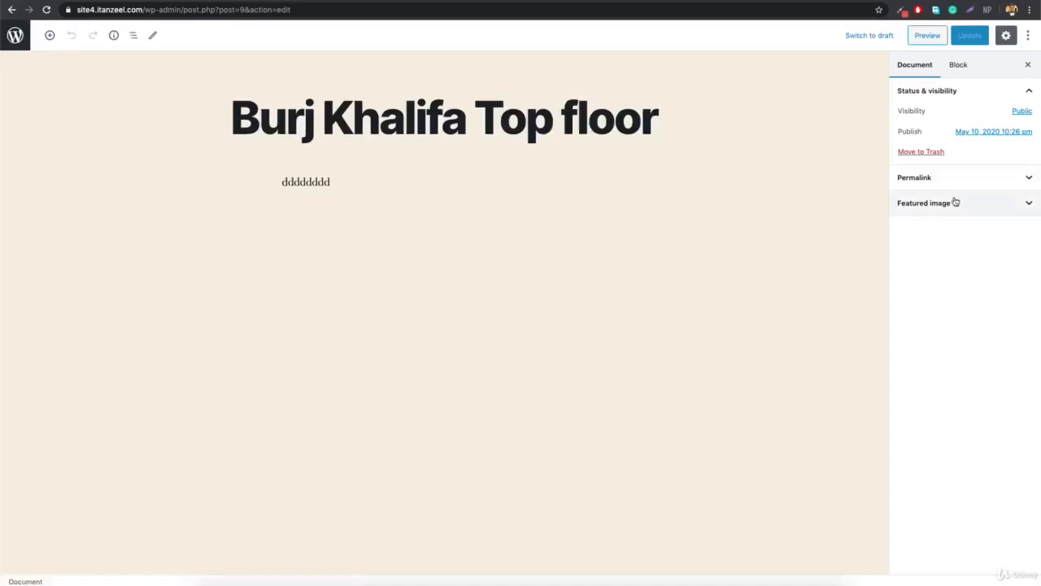
# Check its permalink slug and featured image settings, then return to the Properties list.
pyautogui.click(919, 65)
pyautogui.click(991, 184)
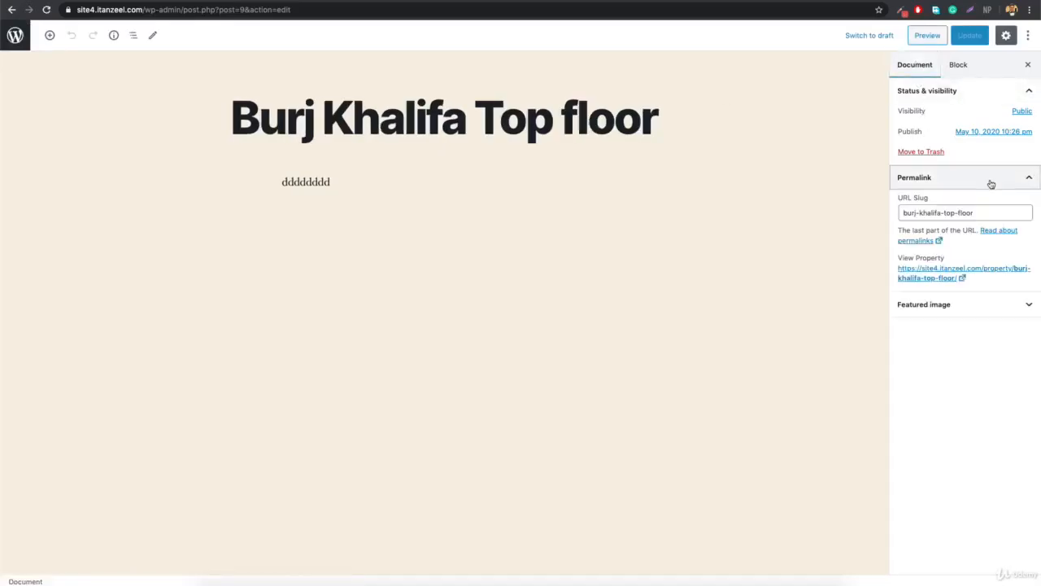
pyautogui.click(941, 306)
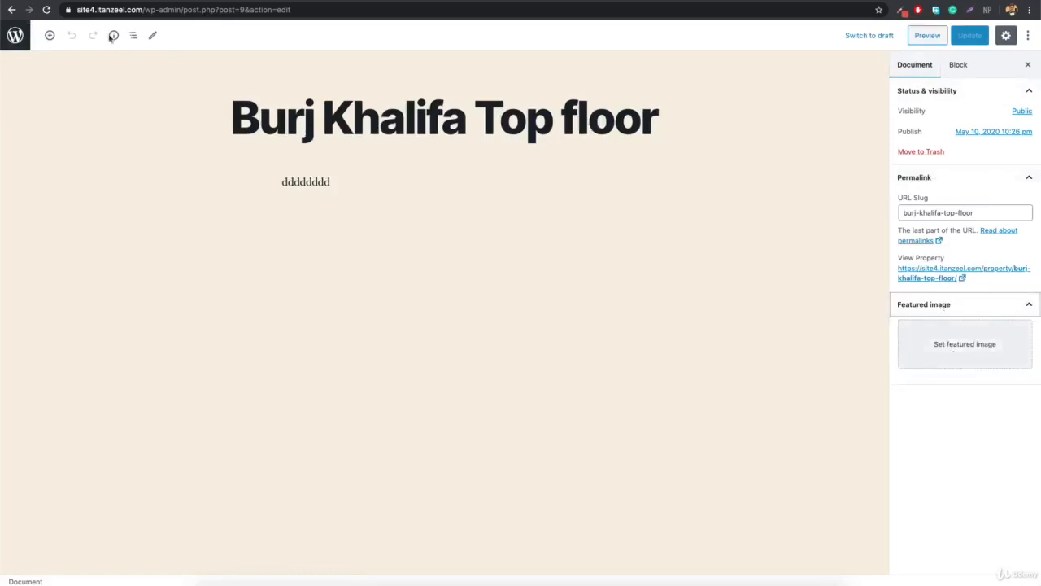
pyautogui.click(12, 9)
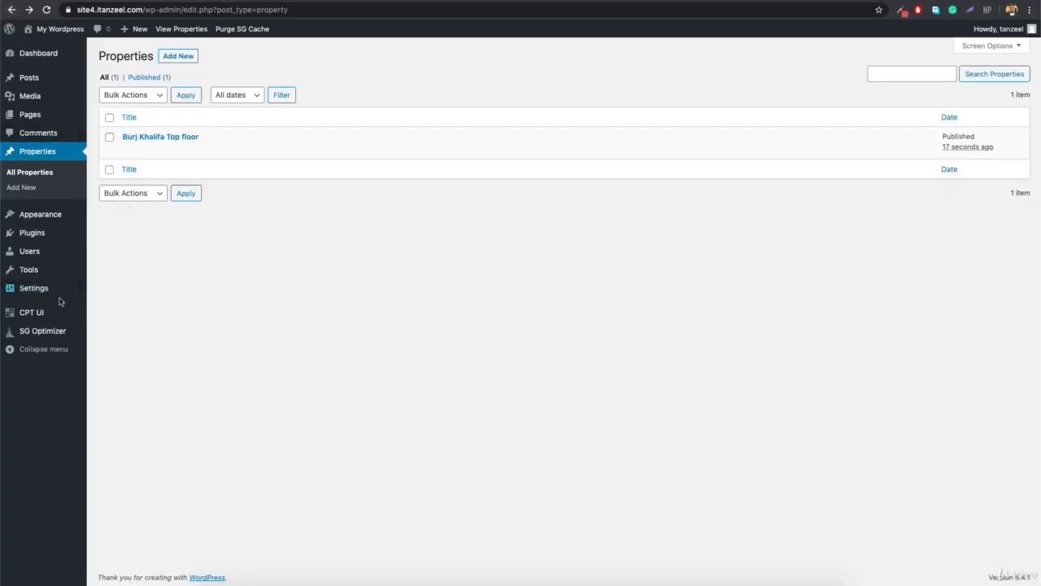
pyautogui.moveTo(20, 317)
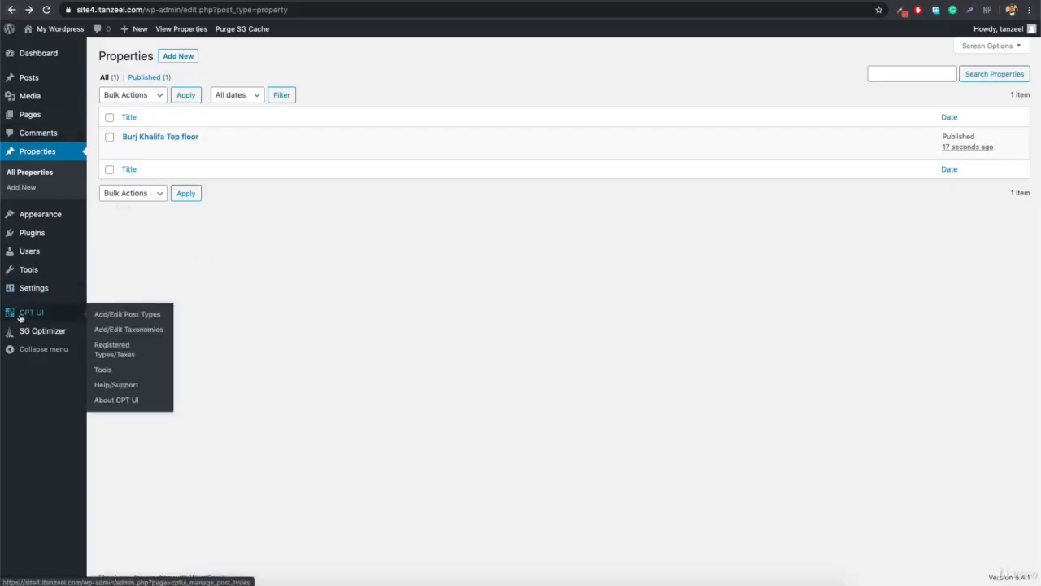
# Enable Categories (WP Core) on the Properties post type and save it.
pyautogui.click(124, 317)
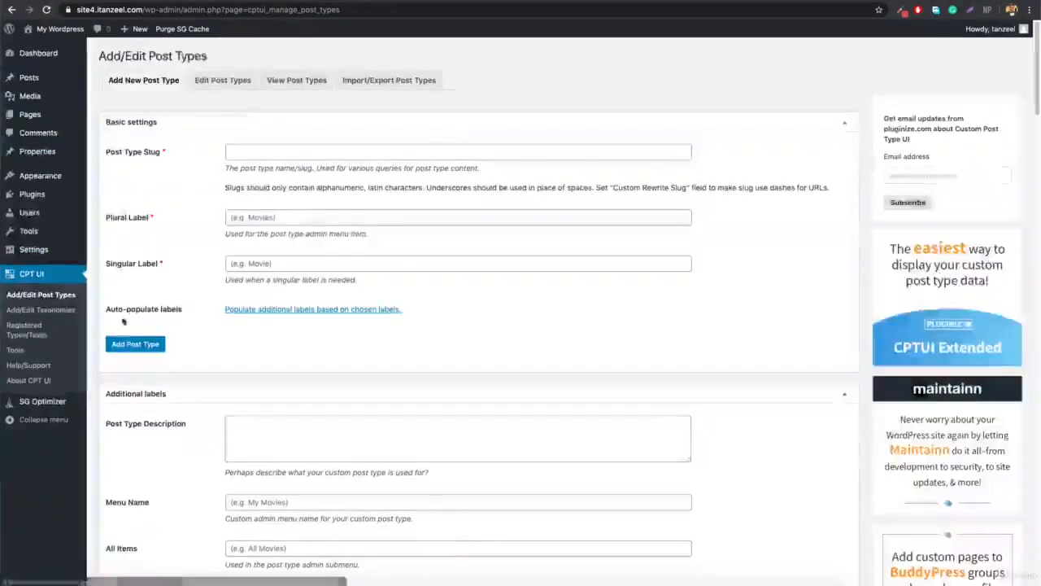
pyautogui.click(231, 80)
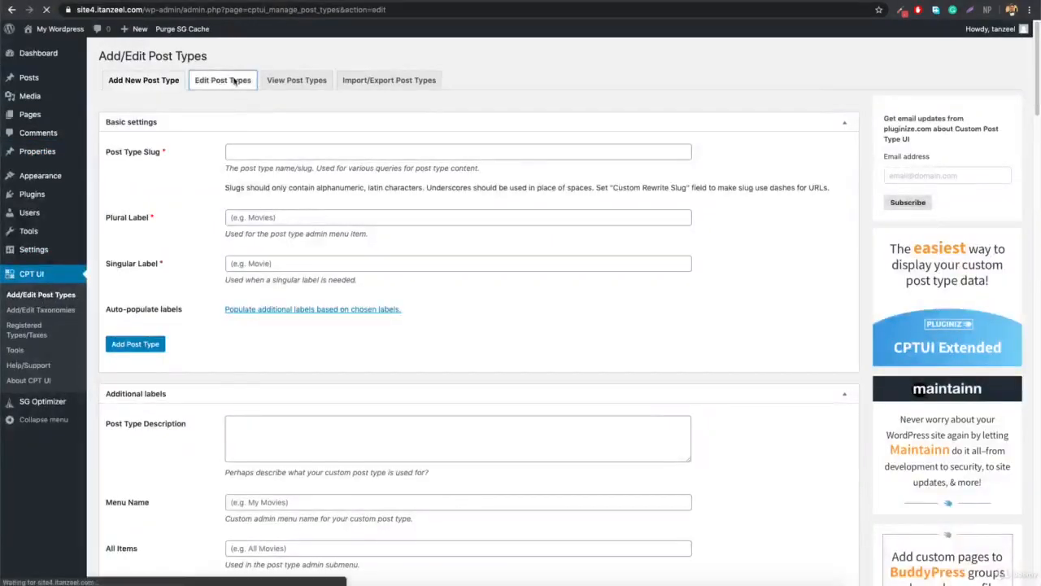
pyautogui.click(146, 110)
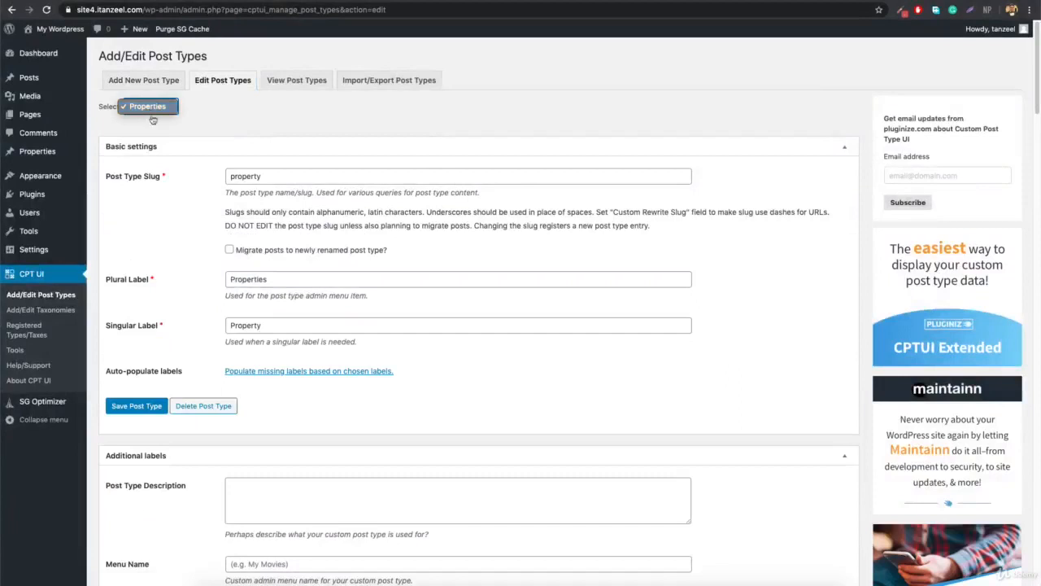
pyautogui.click(151, 107)
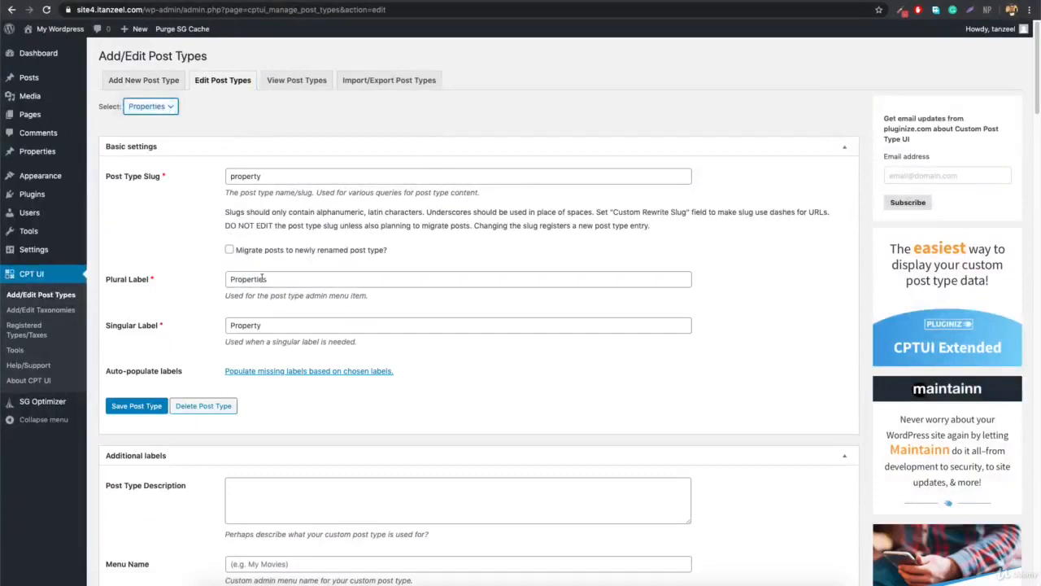
pyautogui.scroll(-15, 293, 269)
pyautogui.scroll(-20, 298, 270)
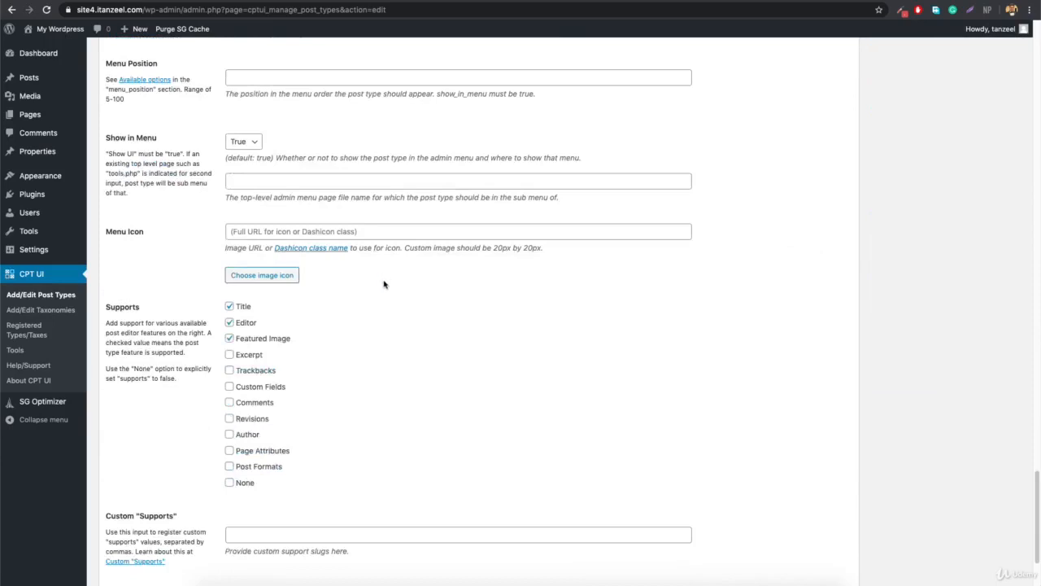
pyautogui.scroll(-3, 387, 280)
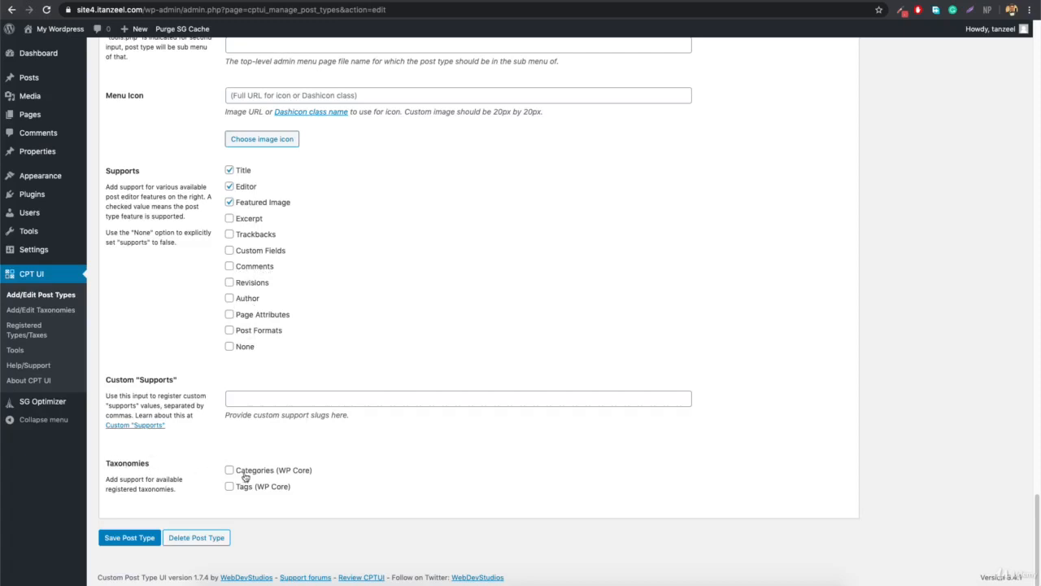
pyautogui.click(131, 543)
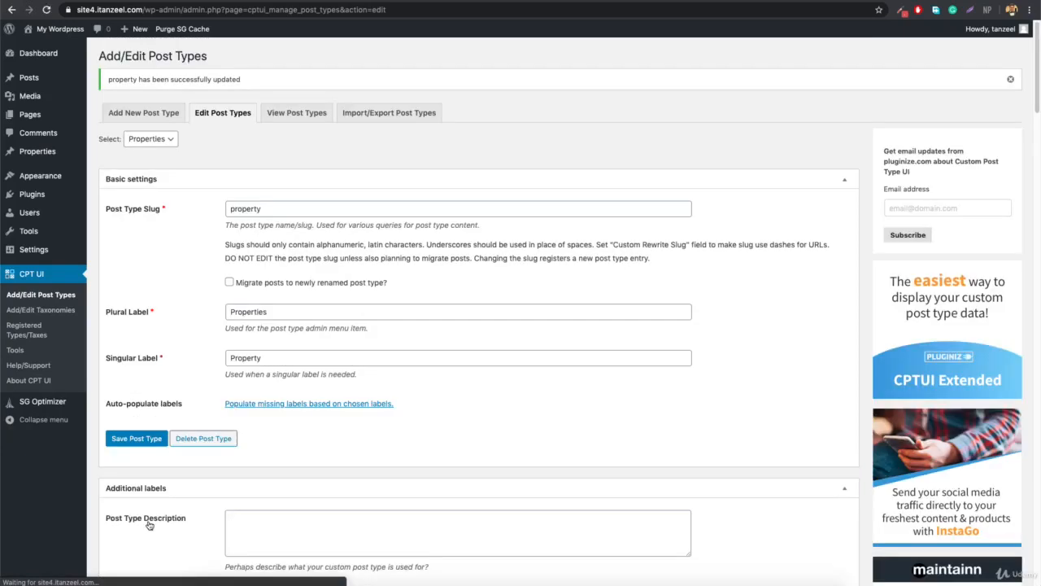
# Check the new property Categories page, then open Burj Khalifa Top floor for editing.
pyautogui.moveTo(61, 157)
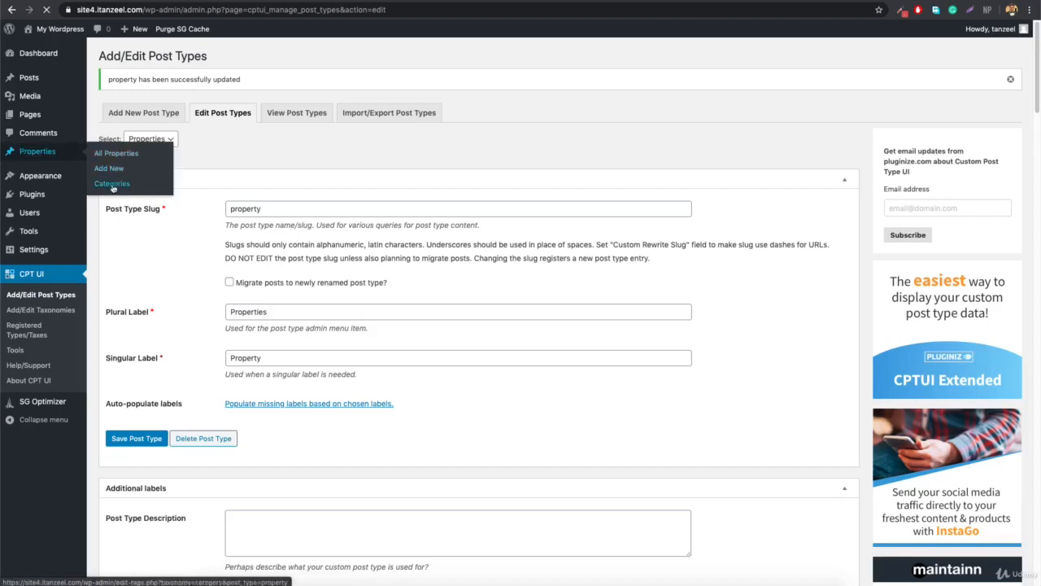
pyautogui.click(112, 183)
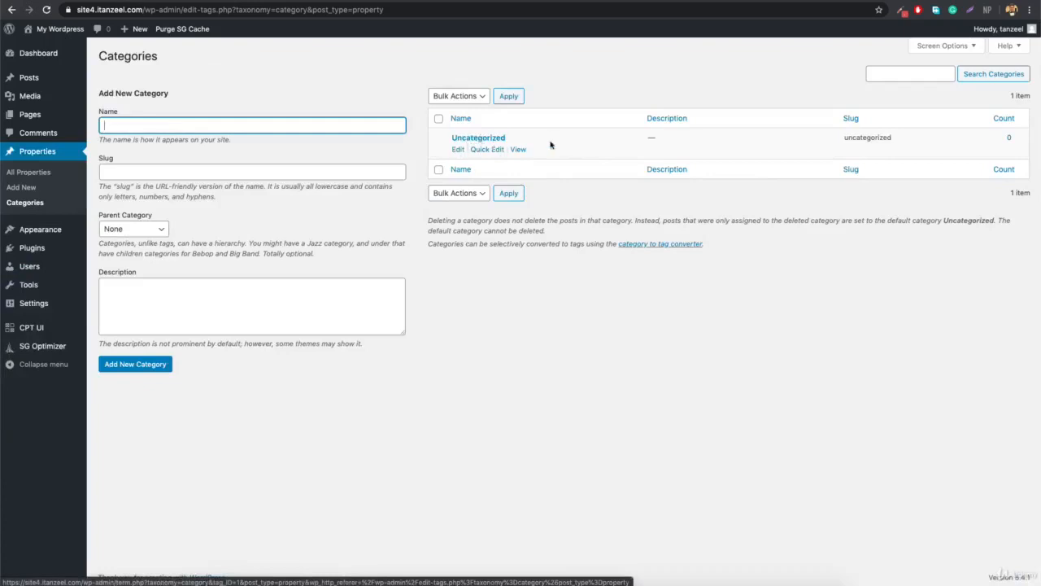
pyautogui.click(39, 174)
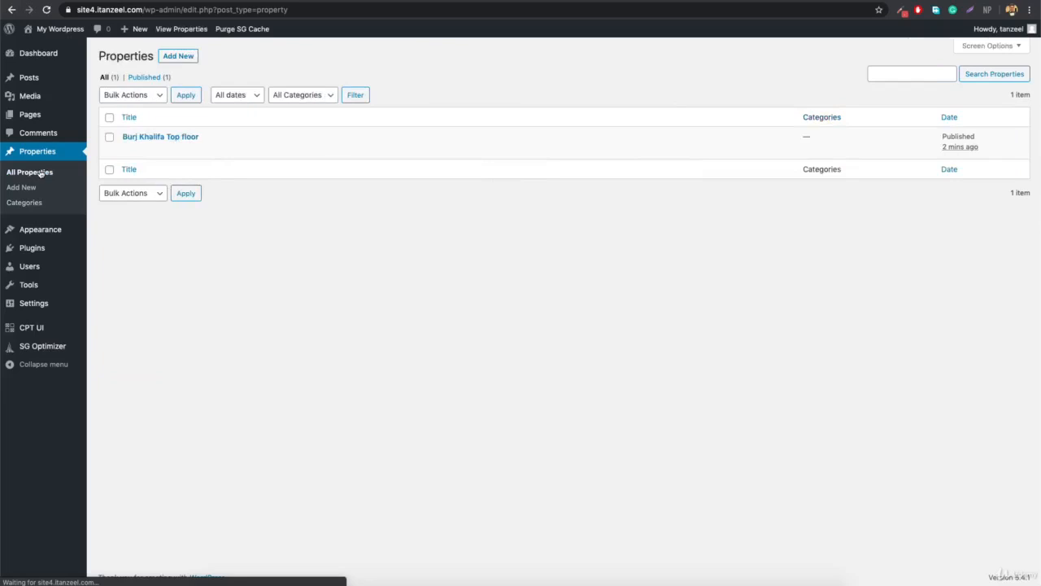
pyautogui.click(127, 153)
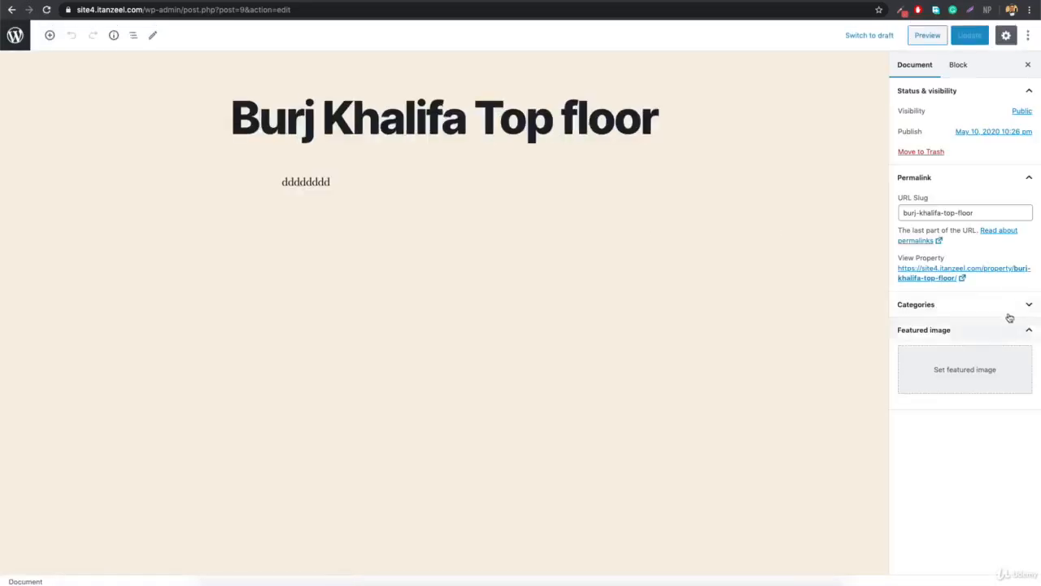
# Tick Uncategorized for Burj Khalifa Top floor, then leave the editor without saving.
pyautogui.click(1009, 316)
pyautogui.click(902, 325)
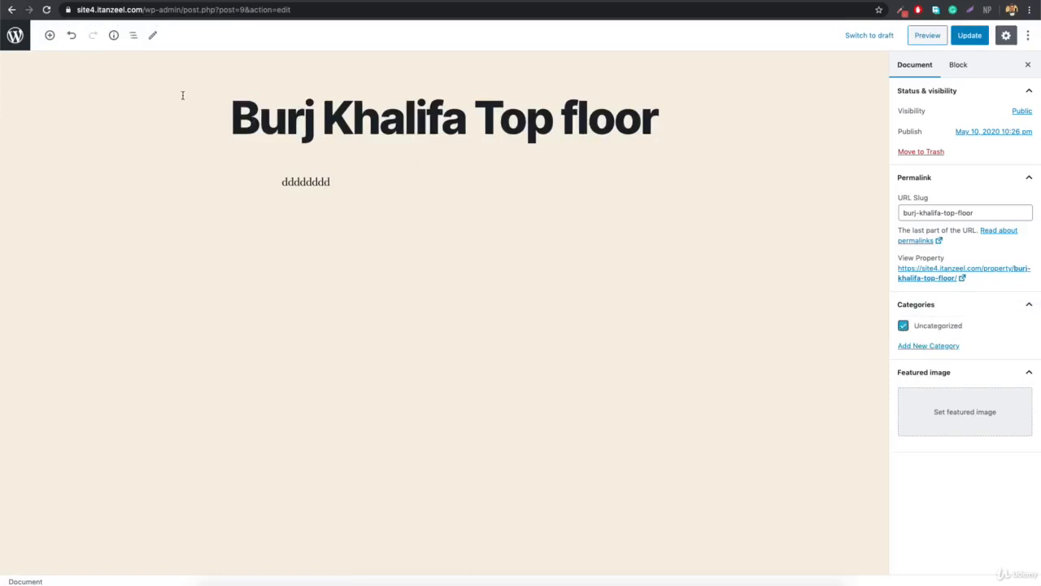
pyautogui.click(12, 41)
pyautogui.click(602, 176)
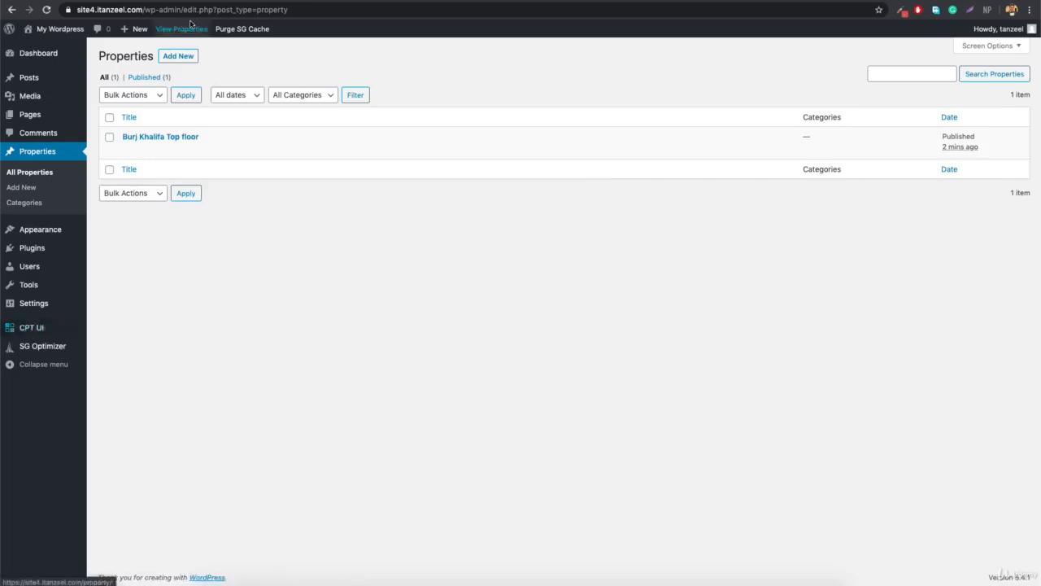
# Reopen the property post type settings and open the Dashicons reference in a new tab.
pyautogui.click(14, 185)
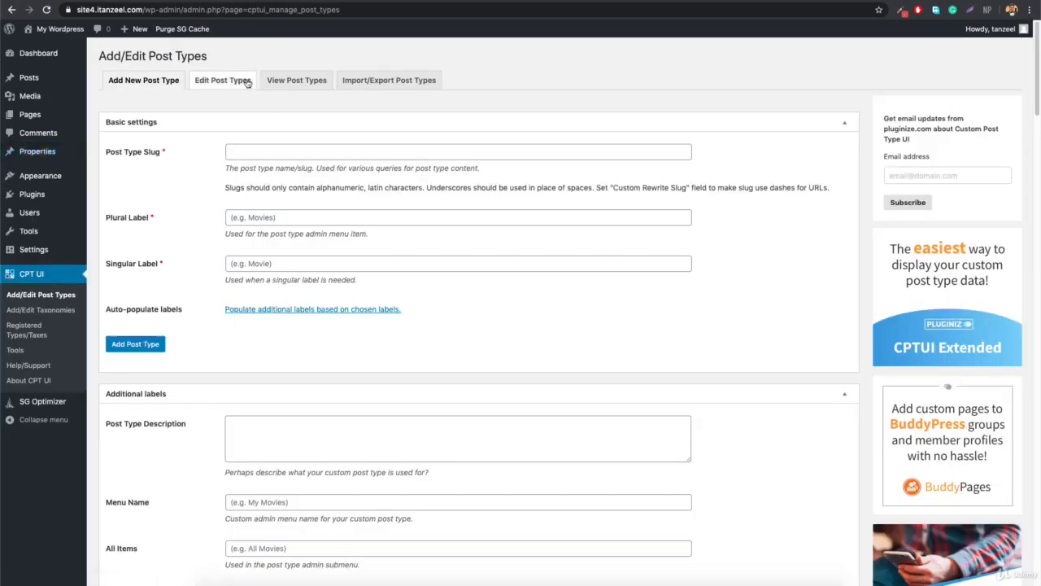
pyautogui.click(235, 83)
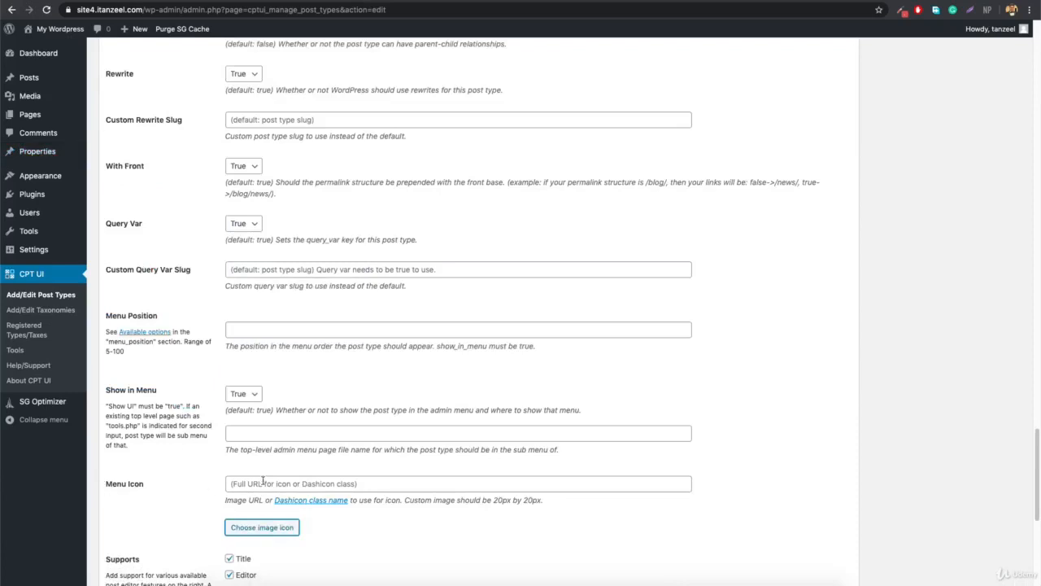
pyautogui.rightClick(302, 503)
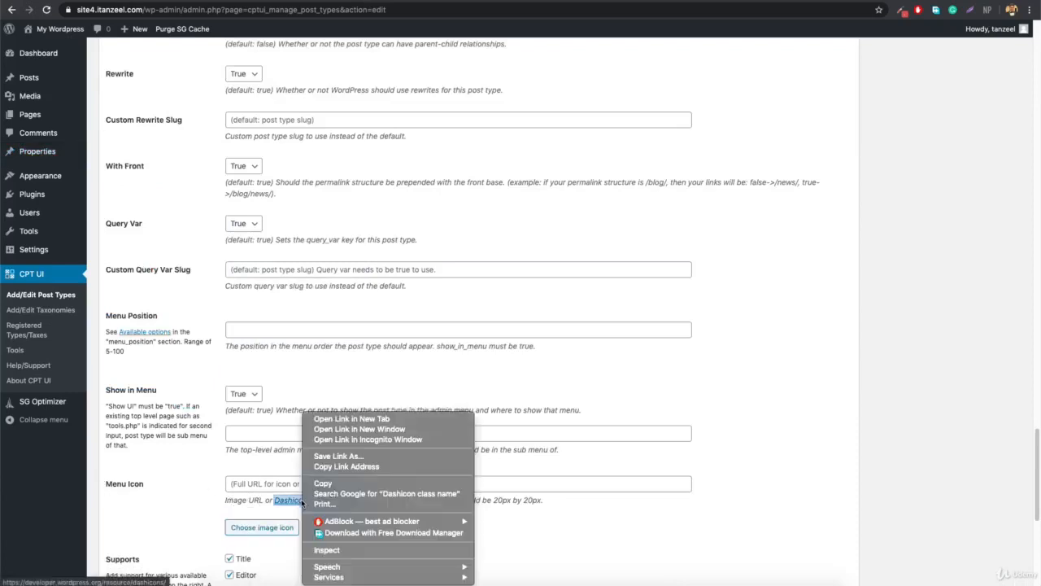
pyautogui.click(404, 419)
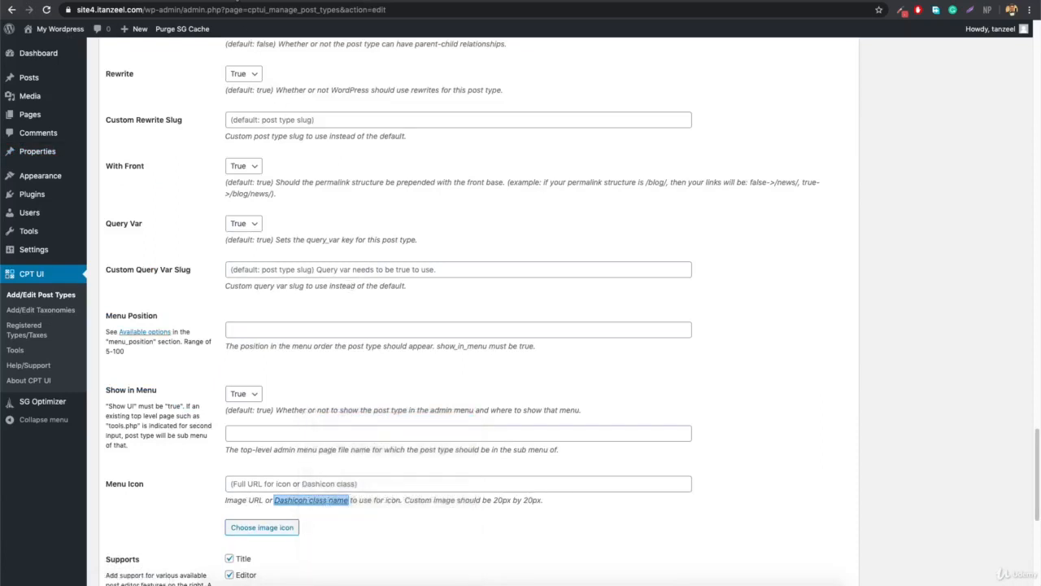
pyautogui.hotkey('ctrl', 'Tab')
# Filter Dashicons by 'home', select dashicons-admin-home, and go back to the WordPress tab.
pyautogui.write('home')
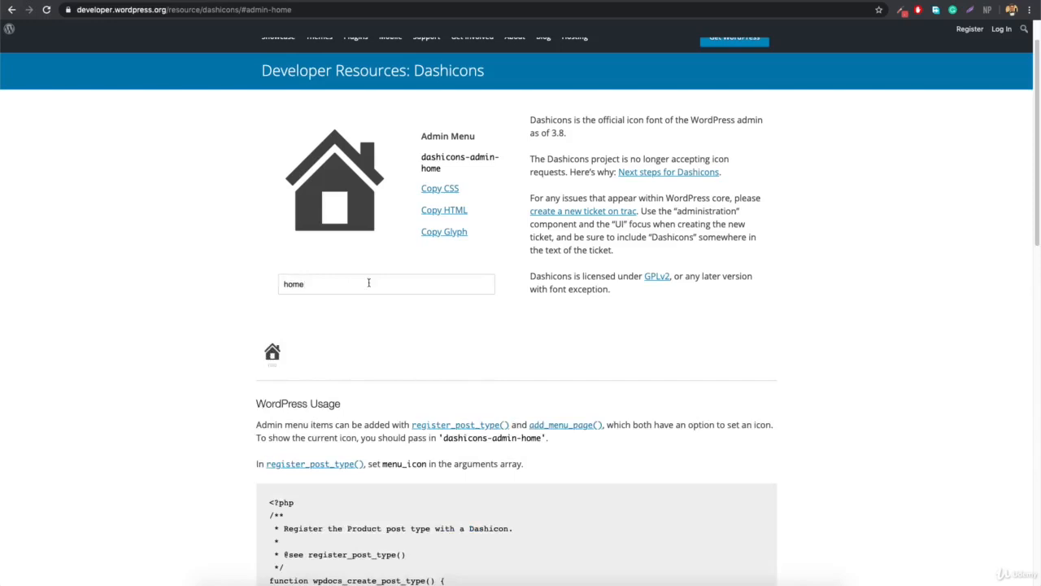
pyautogui.scroll(-2, 274, 352)
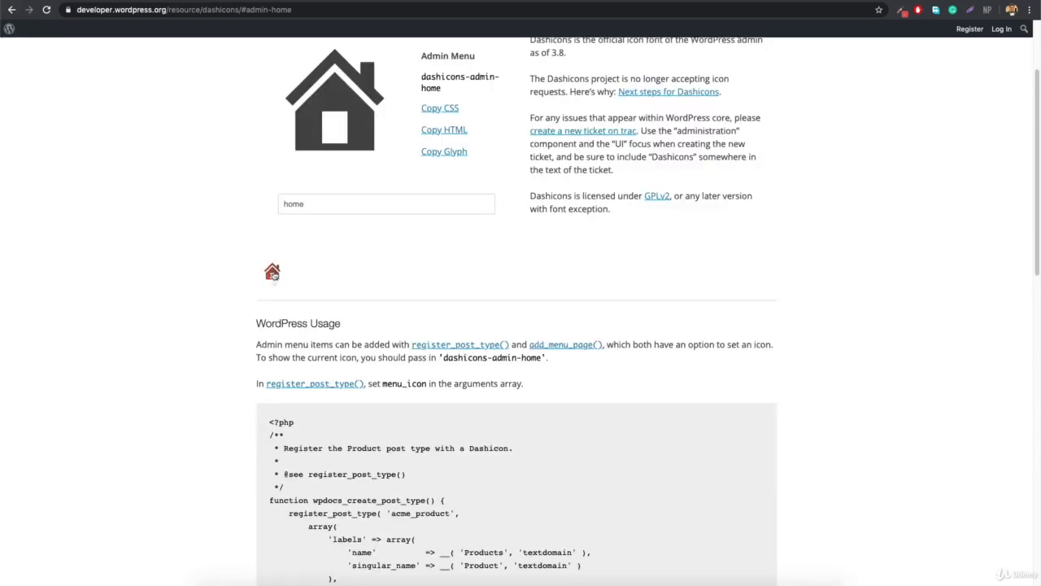
pyautogui.scroll(3, 274, 278)
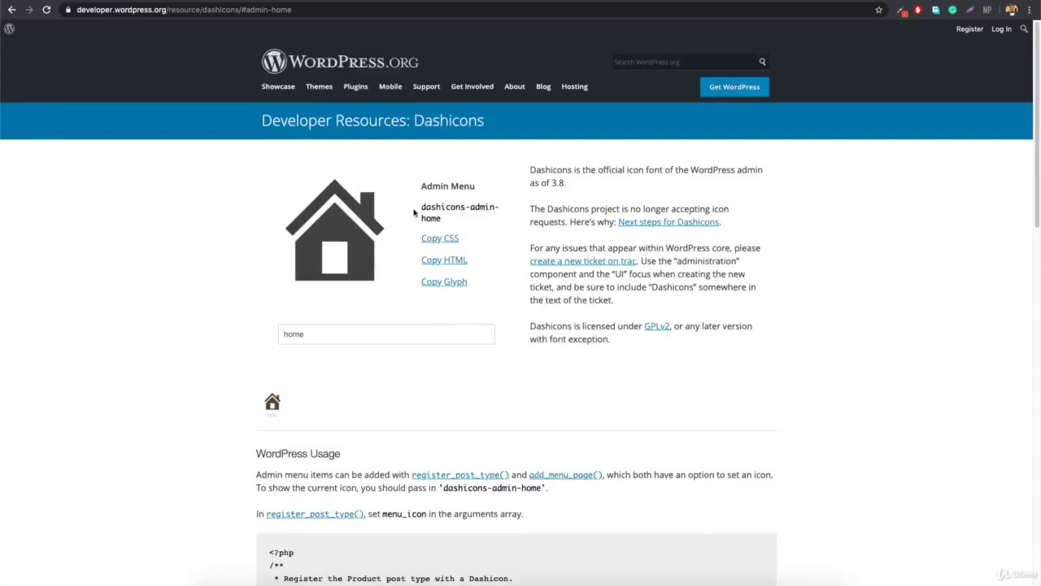
pyautogui.moveTo(420, 209); pyautogui.dragTo(446, 218)
pyautogui.press('super+c')
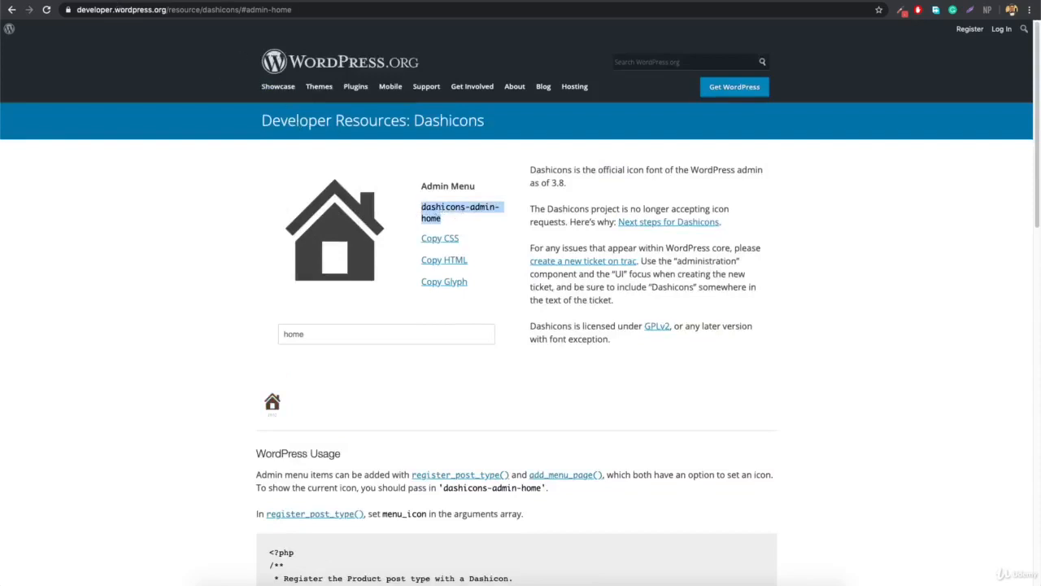
pyautogui.click(122, 2)
# Set the property menu icon to dashicons-admin-home and save the post type.
pyautogui.click(337, 482)
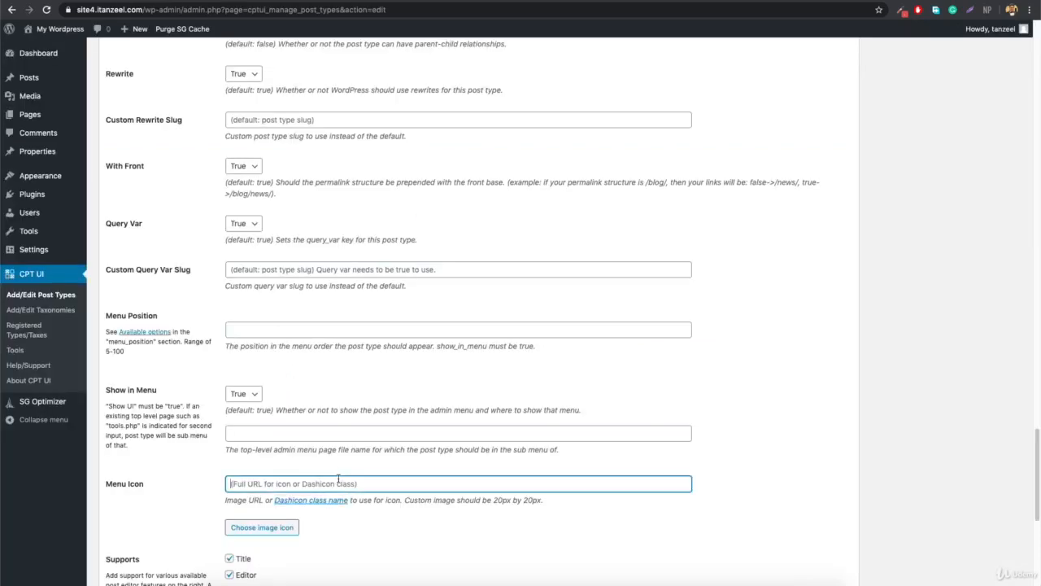
pyautogui.press('super+v')
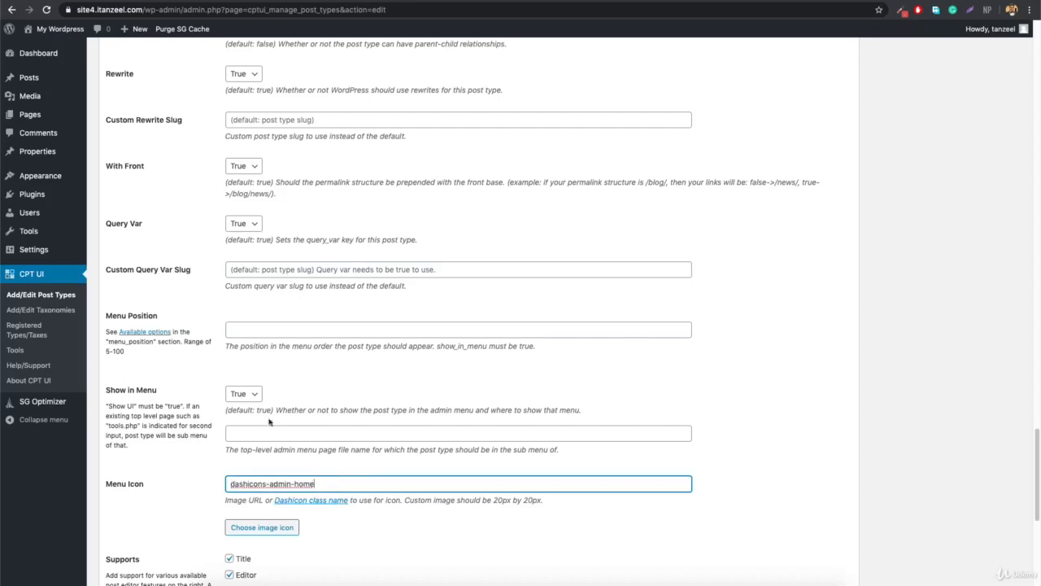
pyautogui.scroll(-5, 281, 376)
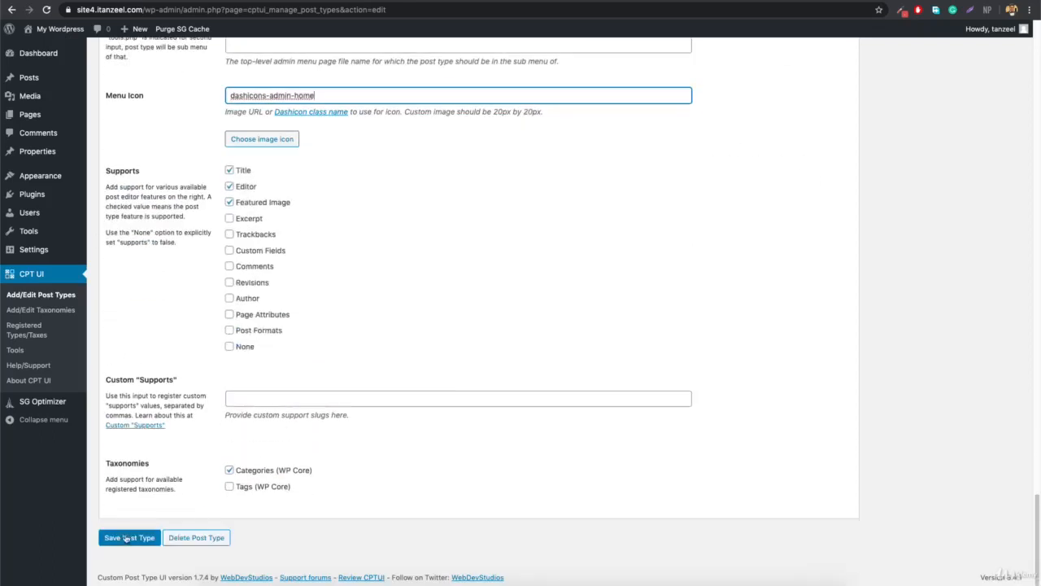
pyautogui.click(122, 537)
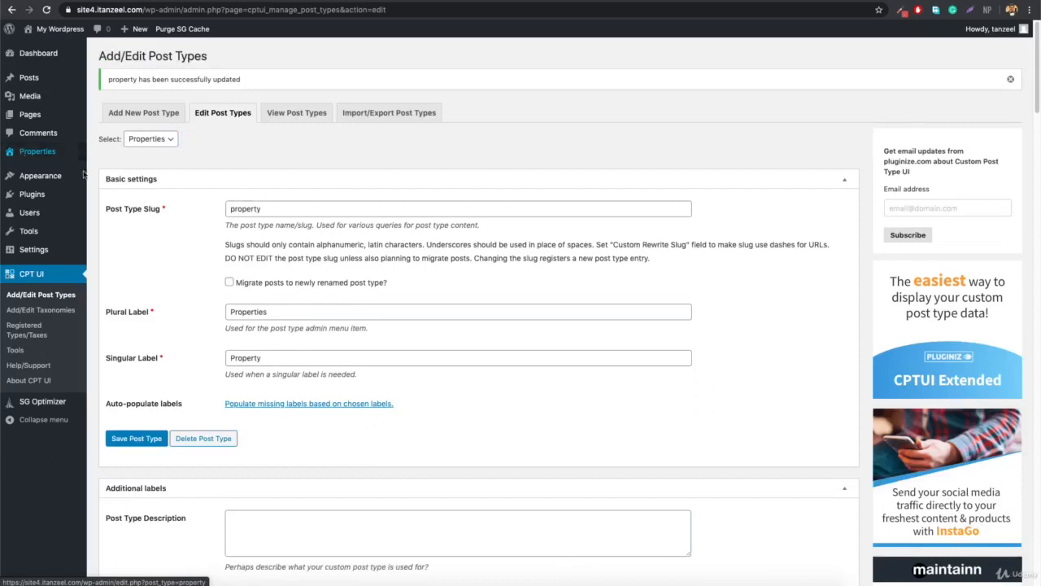
pyautogui.scroll(-15, 464, 342)
pyautogui.scroll(-15, 366, 353)
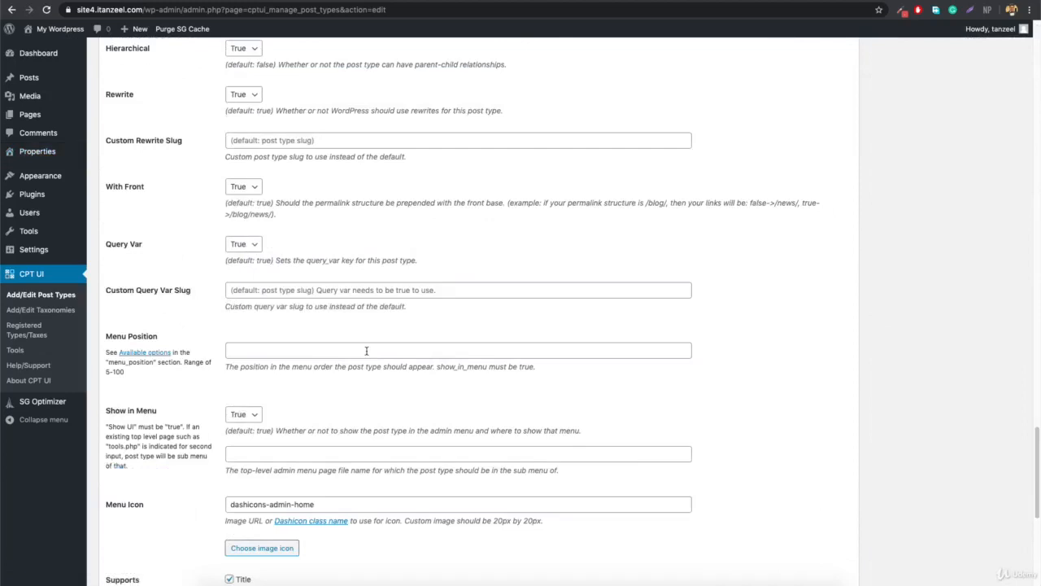
pyautogui.scroll(-4, 366, 350)
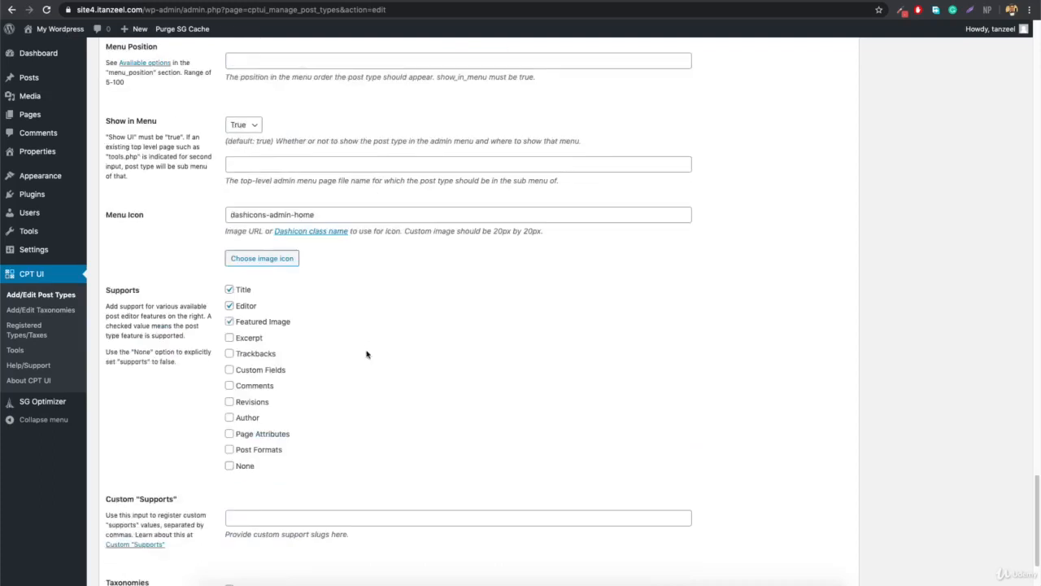
pyautogui.scroll(1, 366, 354)
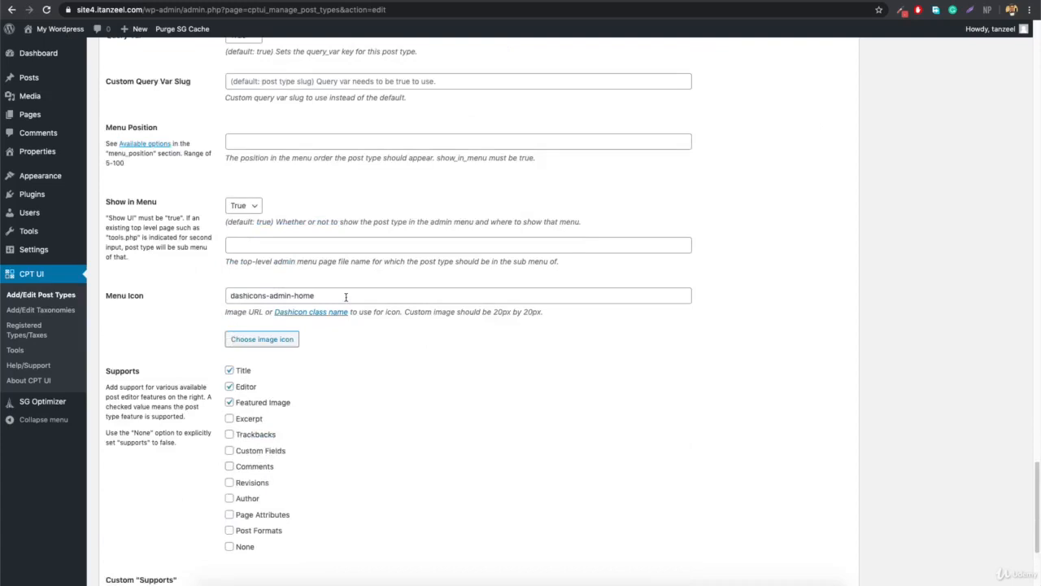
pyautogui.scroll(9, 345, 297)
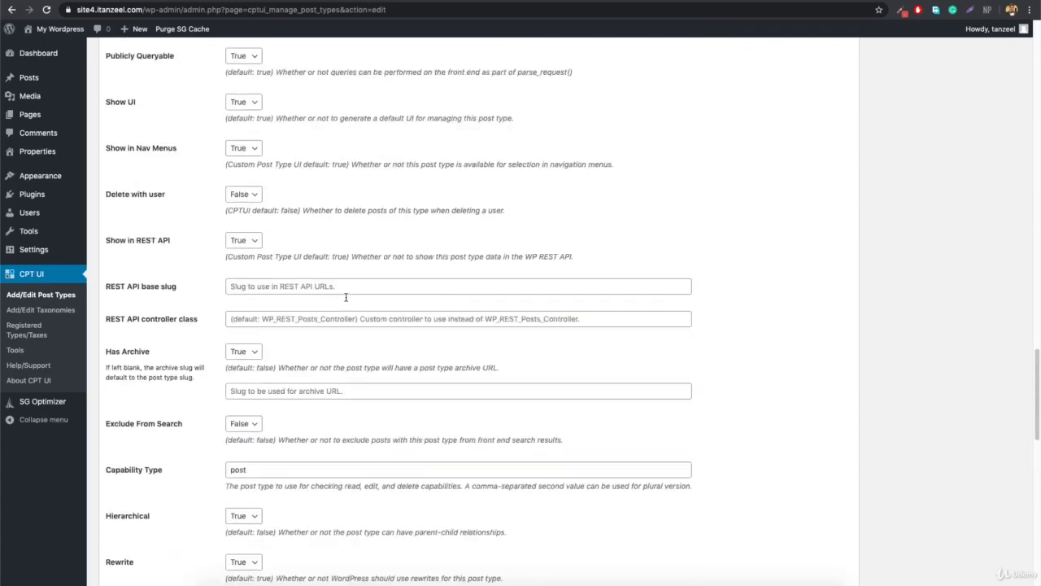
pyautogui.scroll(10, 346, 300)
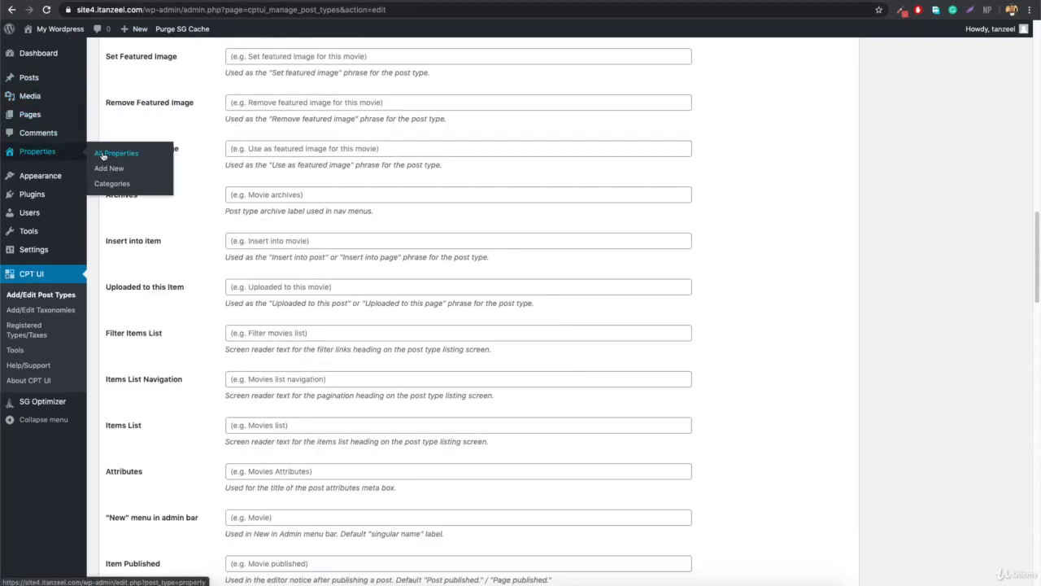
# Open Properties > Add New in a new tab to start a new Property.
pyautogui.rightClick(109, 168)
pyautogui.click(138, 173)
pyautogui.click(109, 167)
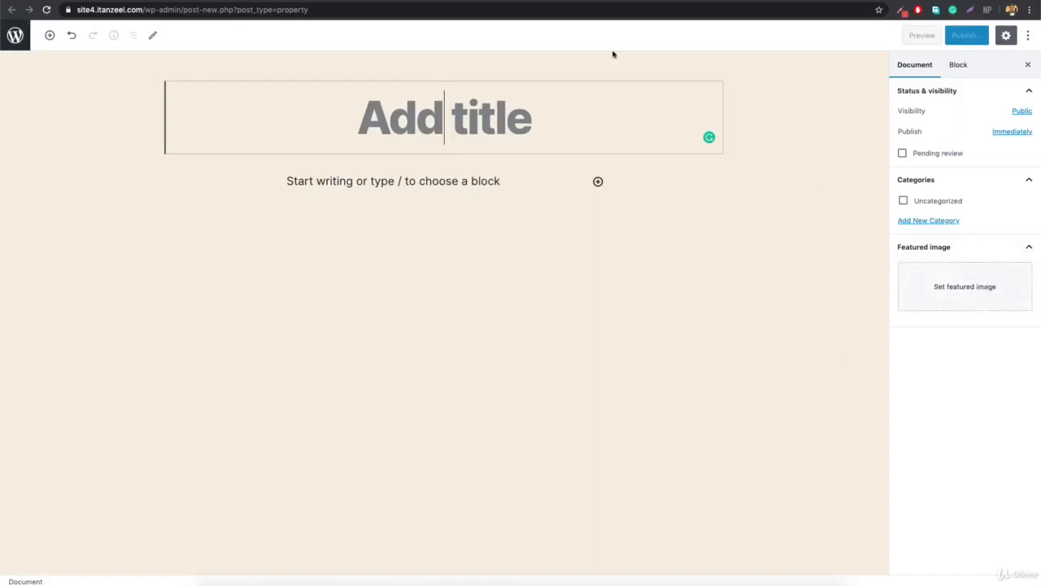
# Set the property's featured image label to 'Set Property Main Image' and save the post type.
pyautogui.click(203, 1)
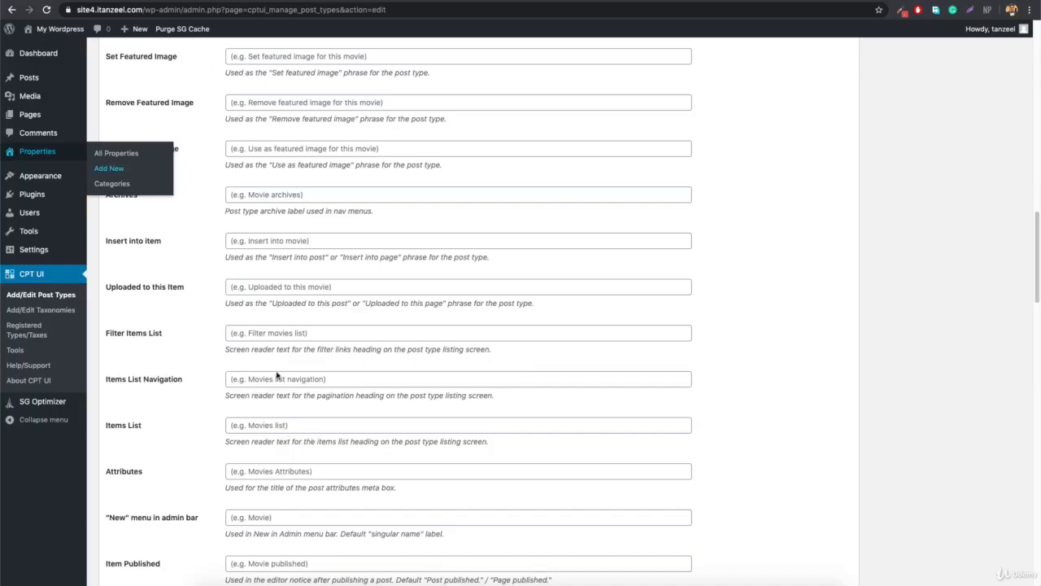
pyautogui.scroll(2, 349, 325)
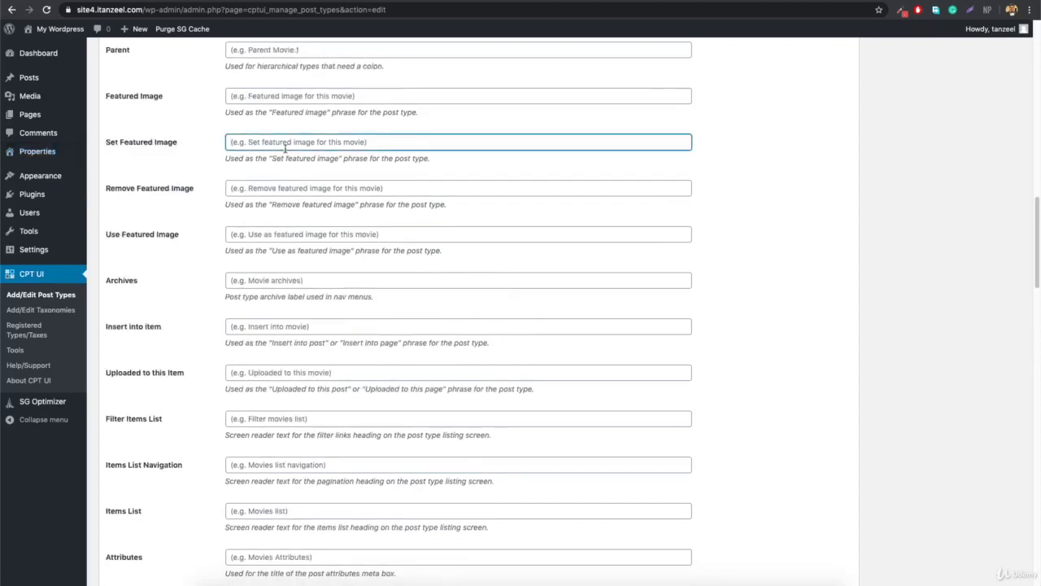
pyautogui.write('Set Property Main ')
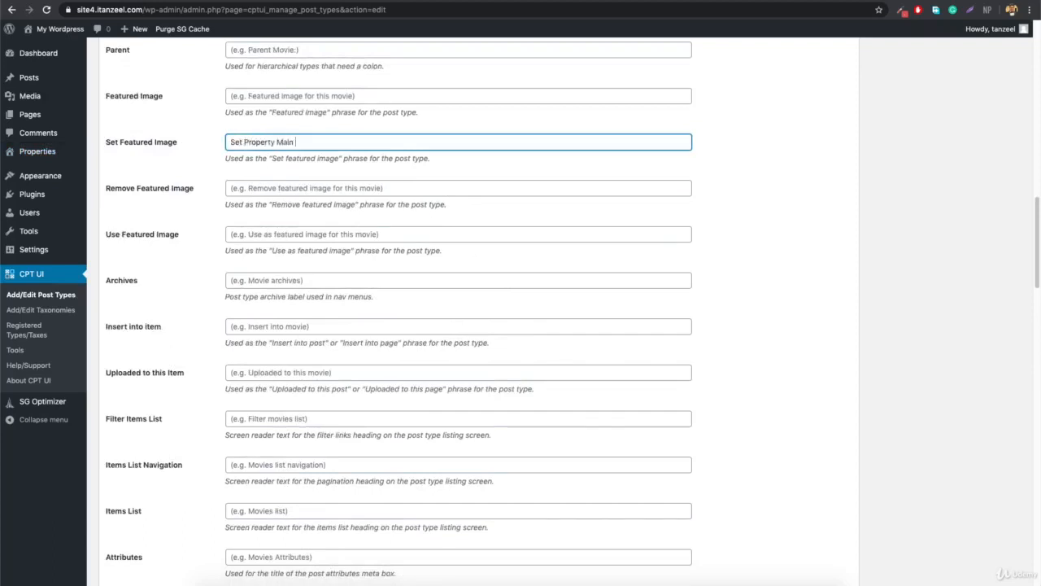
pyautogui.write('Image')
pyautogui.scroll(-20, 230, 391)
pyautogui.click(140, 536)
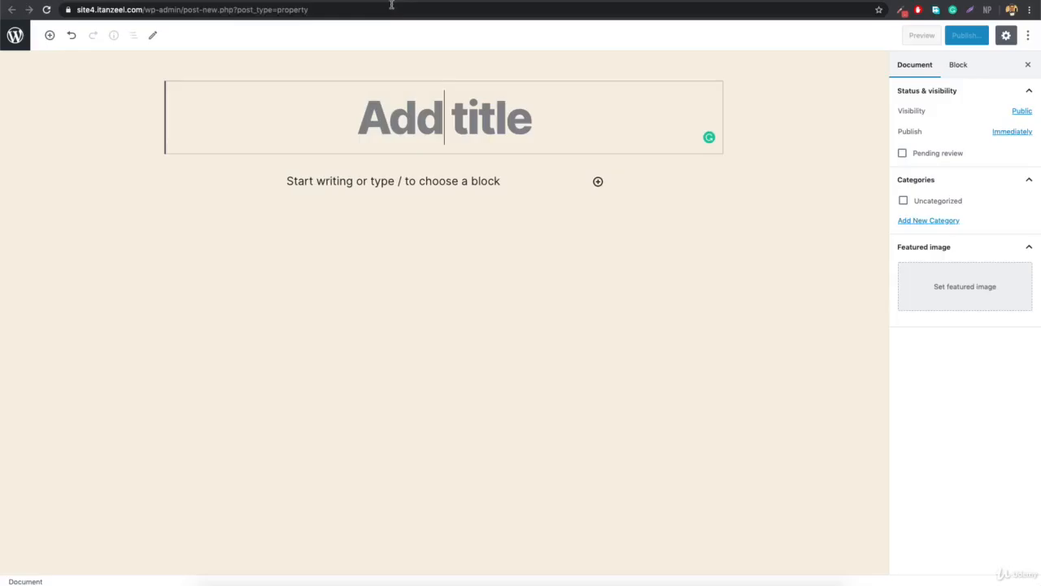
# Reload the new Property editor and check the Categories and featured image panels.
pyautogui.click(387, 11)
pyautogui.press('Return')
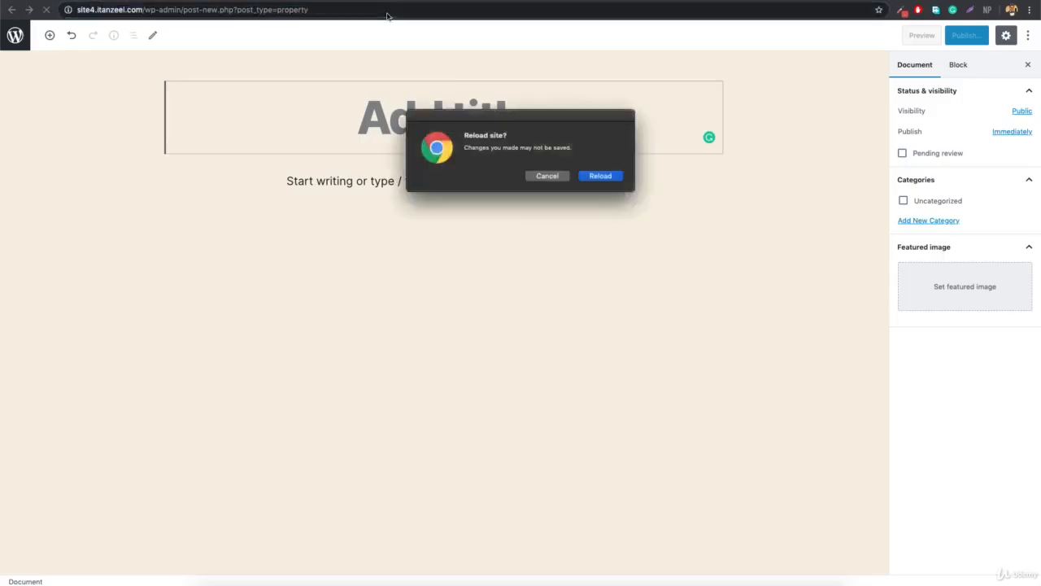
pyautogui.click(607, 176)
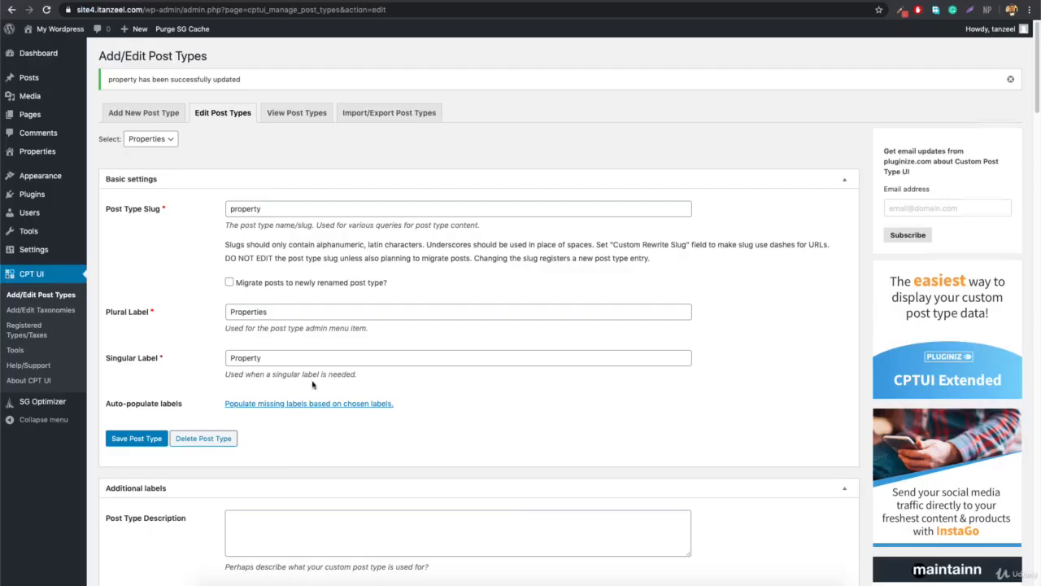
pyautogui.scroll(-10, 326, 289)
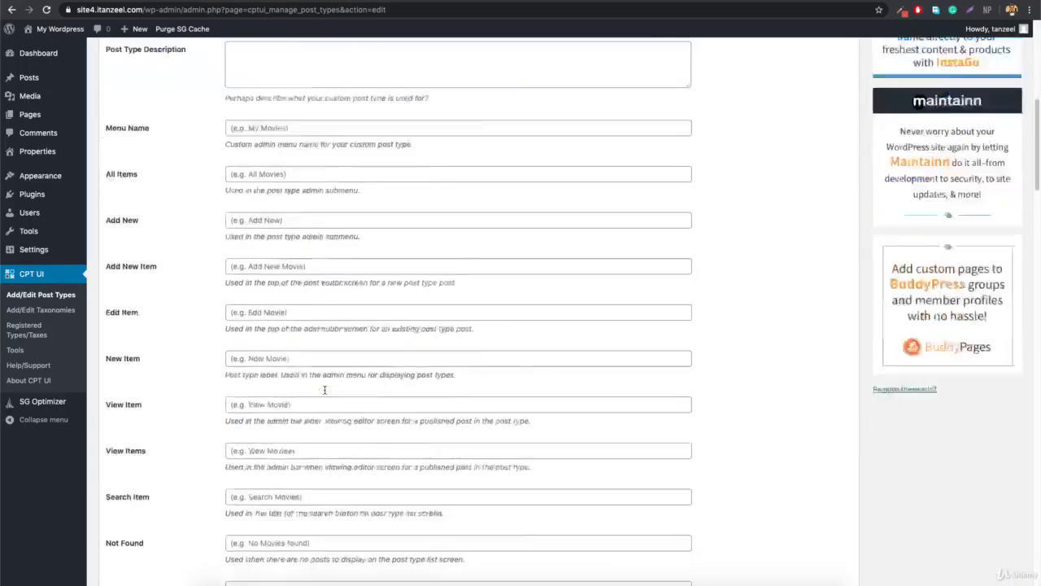
pyautogui.scroll(-7, 326, 289)
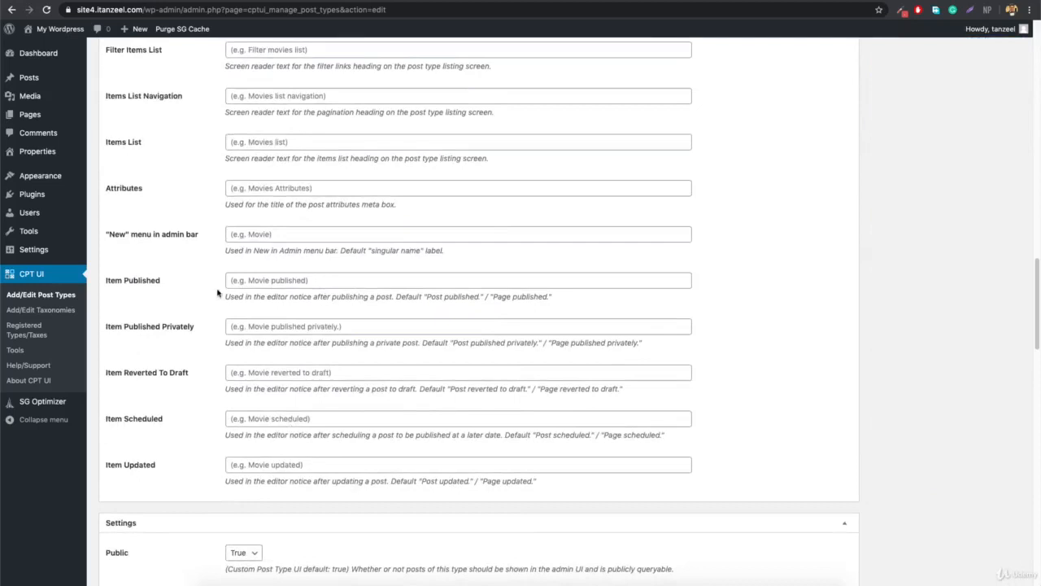
pyautogui.scroll(6, 210, 285)
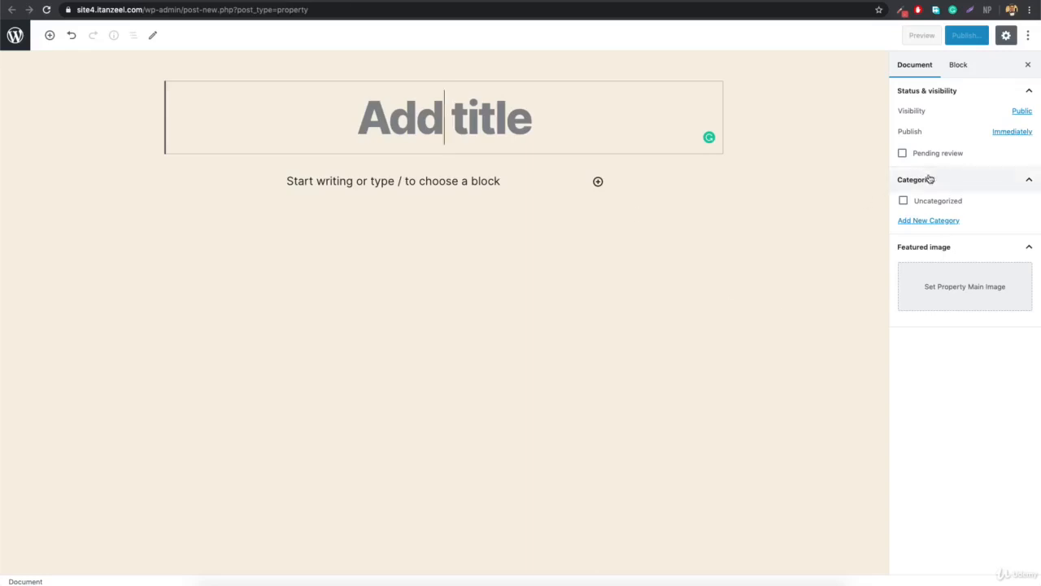
pyautogui.click(930, 179)
pyautogui.click(965, 205)
pyautogui.click(925, 181)
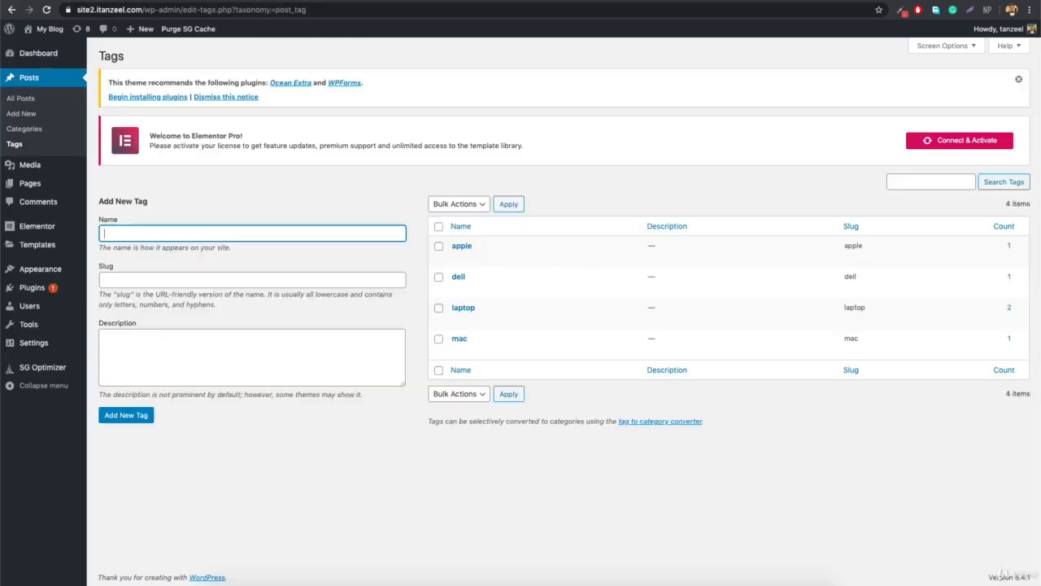
# Visit the My Blog public site from the admin bar.
pyautogui.click(44, 49)
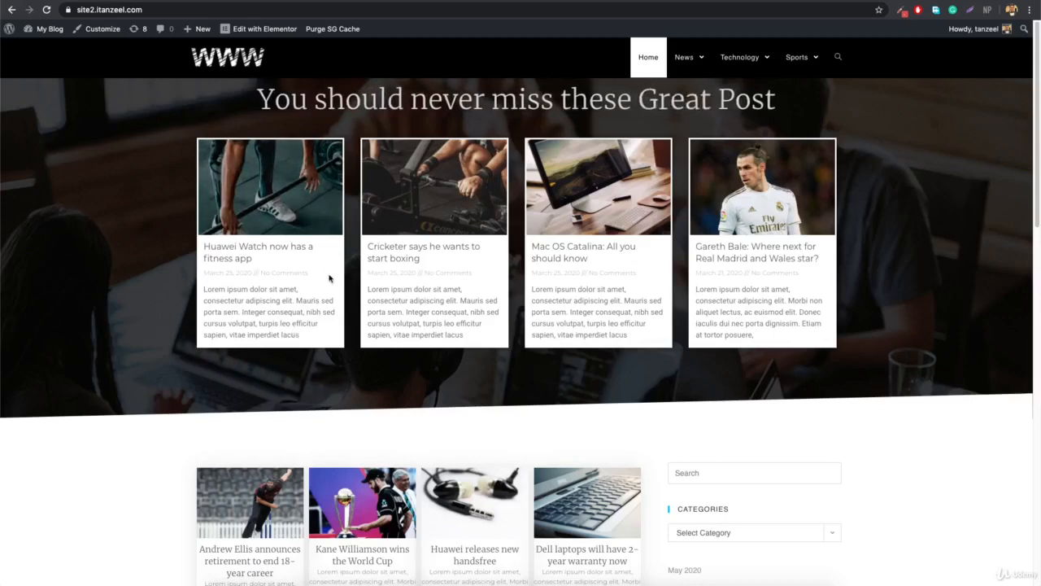
# Open the Technology category archive, scroll through it, and highlight the Category heading.
pyautogui.click(746, 64)
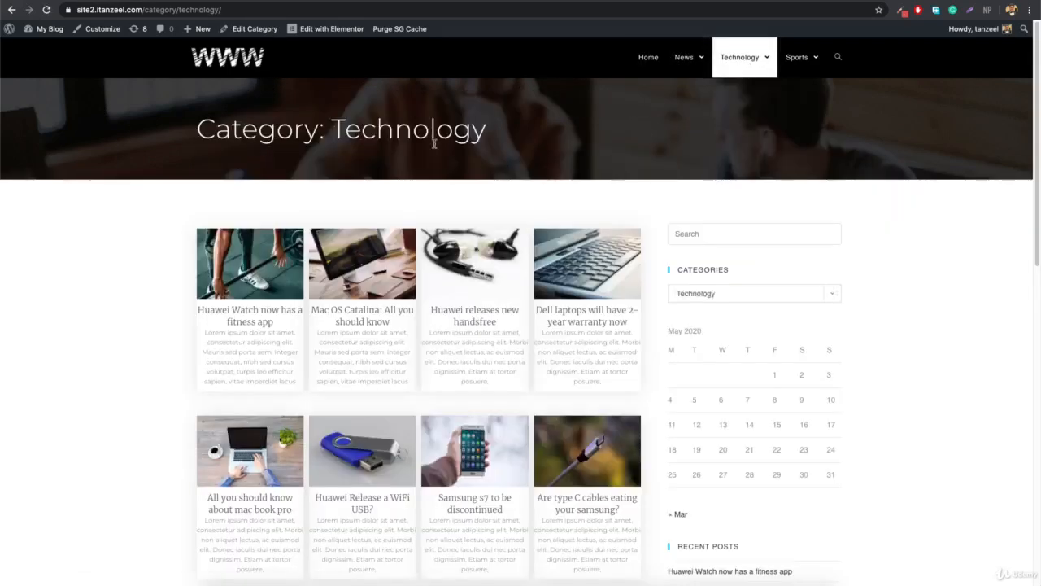
pyautogui.scroll(-5, 434, 144)
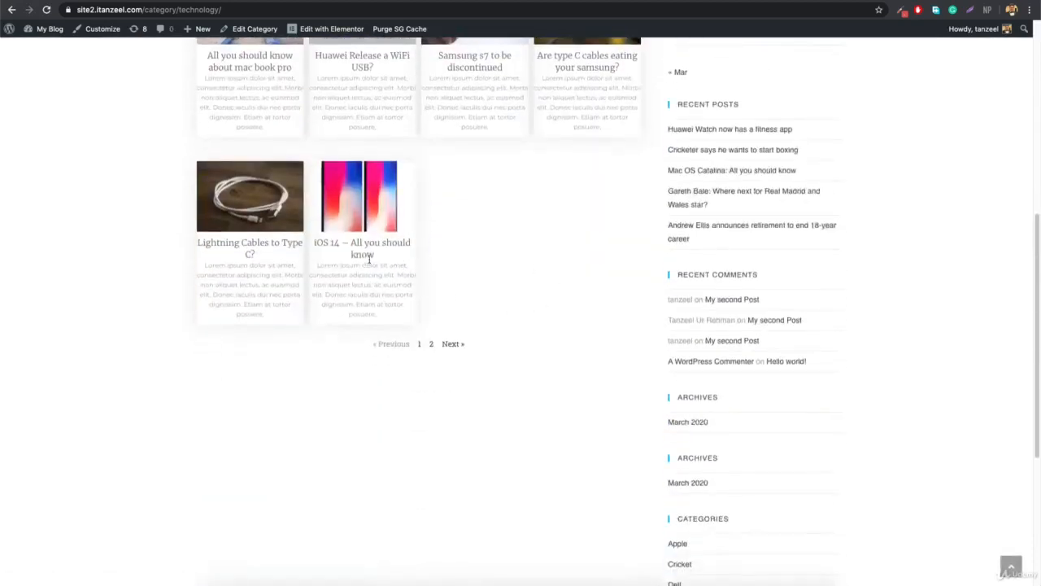
pyautogui.scroll(6, 370, 259)
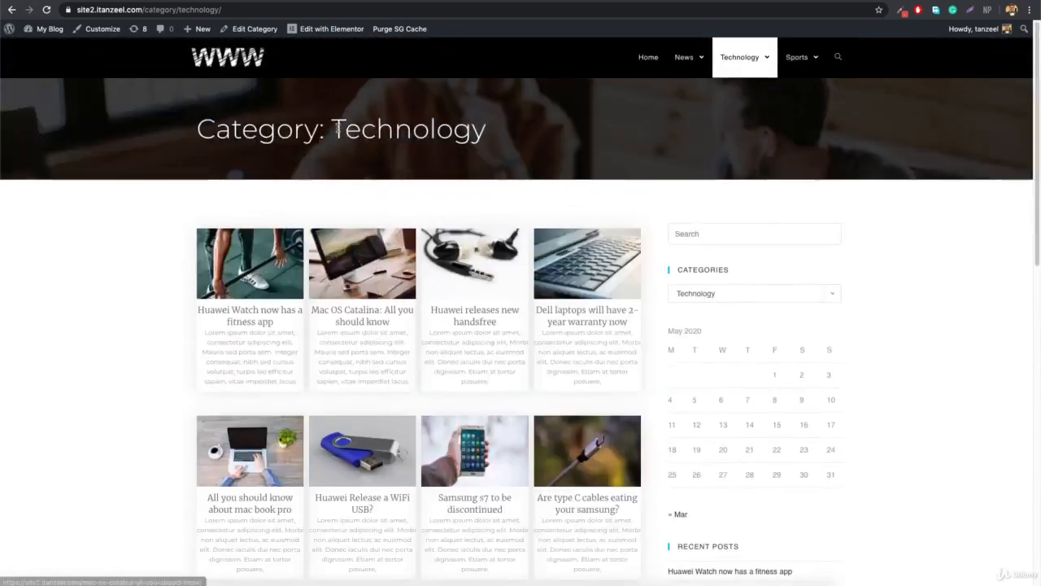
pyautogui.moveTo(202, 128); pyautogui.dragTo(316, 131)
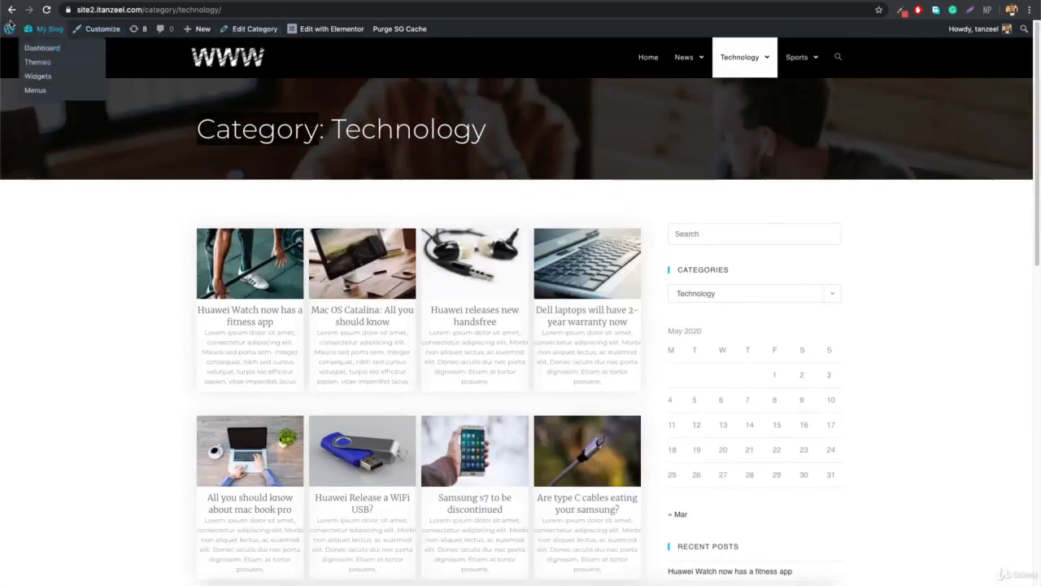
# Go to the My Blog Dashboard, open Posts > Tags, and bring up the apple tag's link options.
pyautogui.moveTo(36, 30)
pyautogui.click(44, 49)
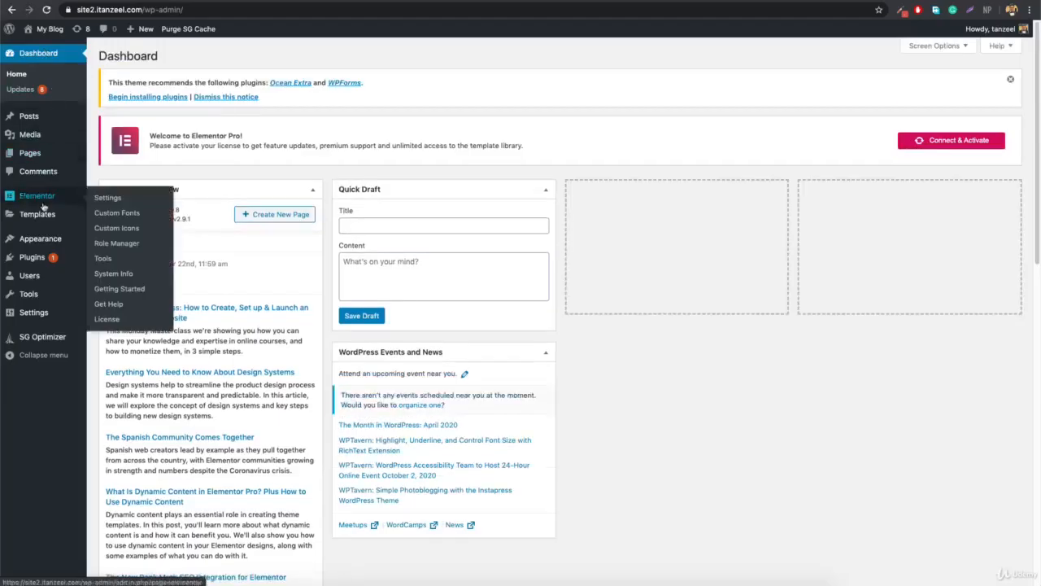
pyautogui.moveTo(30, 151)
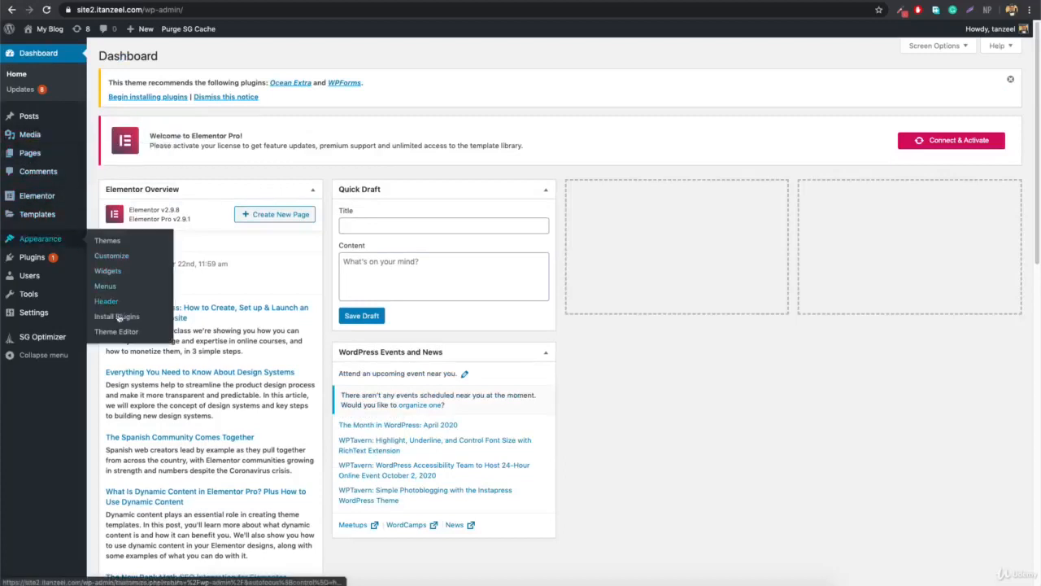
pyautogui.moveTo(45, 223)
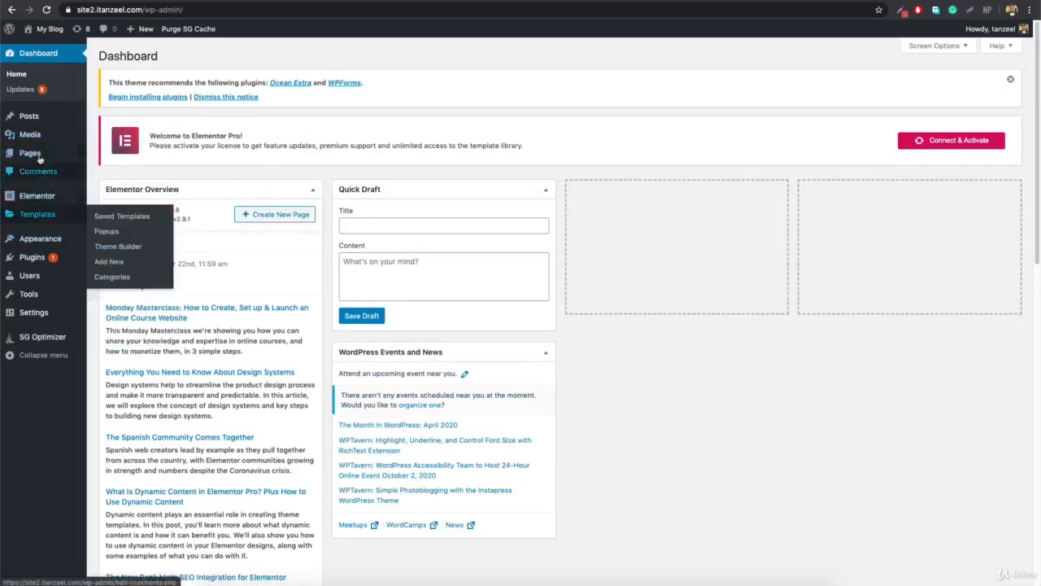
pyautogui.moveTo(37, 120)
pyautogui.click(101, 164)
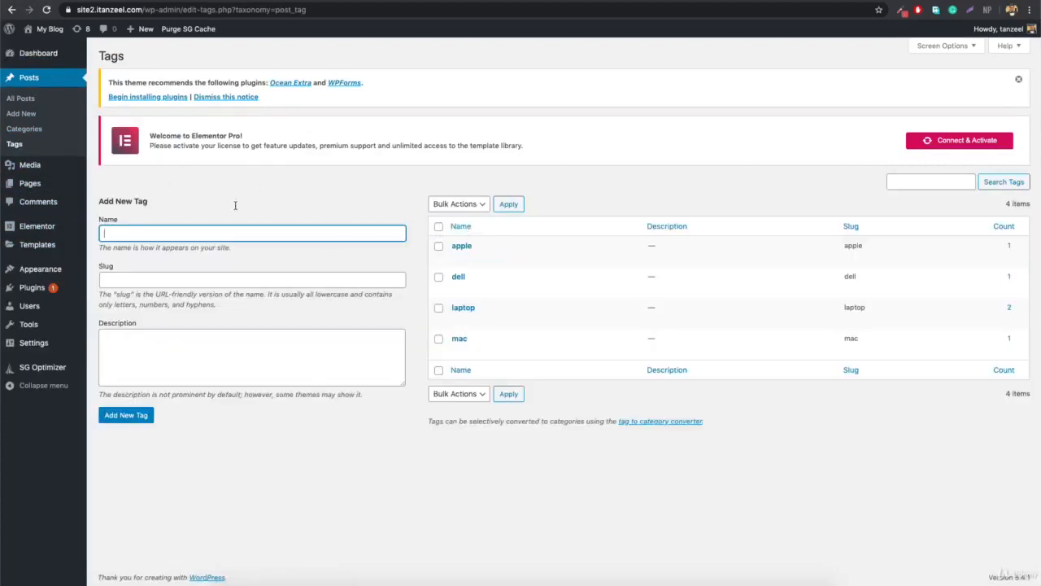
pyautogui.click(547, 258)
pyautogui.rightClick(548, 260)
# Open the apple tag archive in a new tab and highlight its 'Tag: apple' title.
pyautogui.click(561, 263)
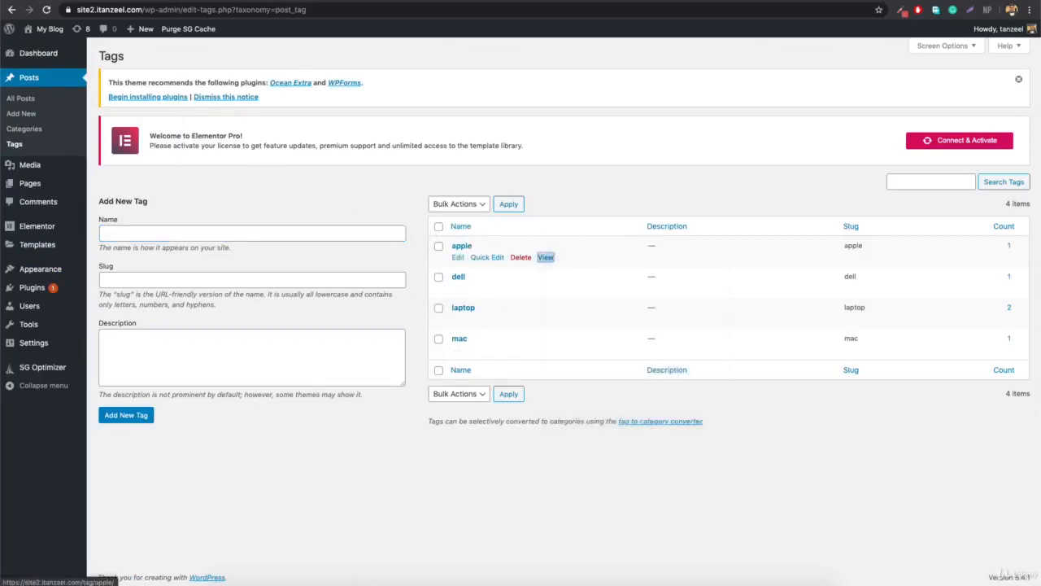
pyautogui.click(330, 2)
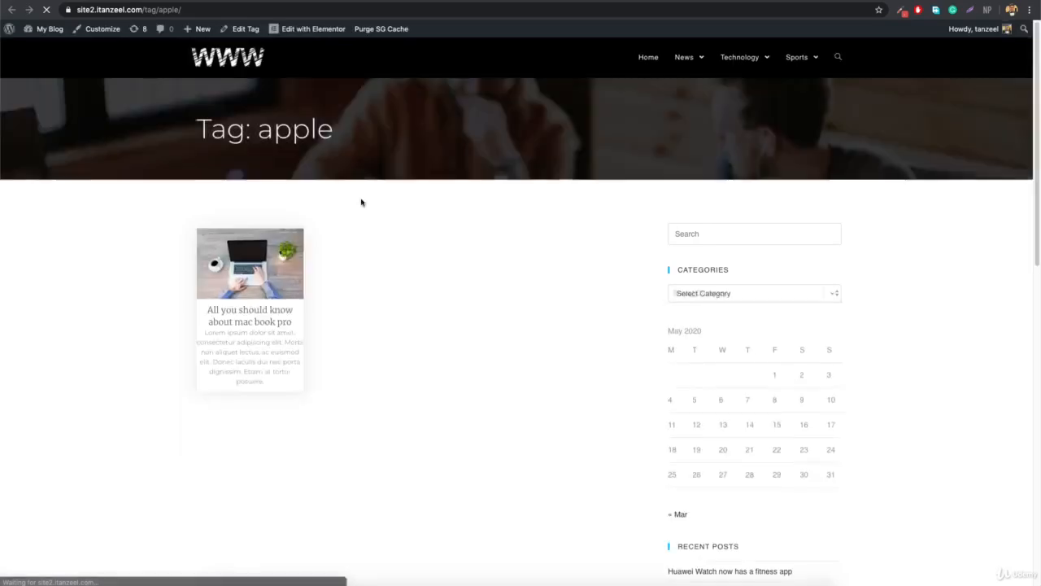
pyautogui.moveTo(200, 130); pyautogui.dragTo(328, 130)
pyautogui.click(326, 126)
pyautogui.click(350, 130)
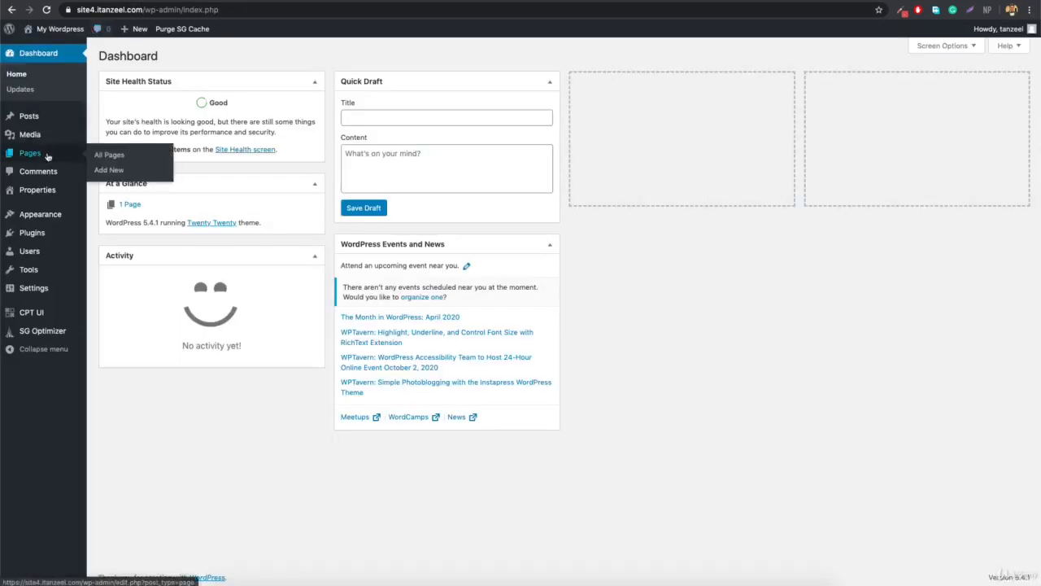
# Open All Properties, showing Burj Khalifa Top floor as the only published property.
pyautogui.moveTo(47, 196)
pyautogui.click(117, 195)
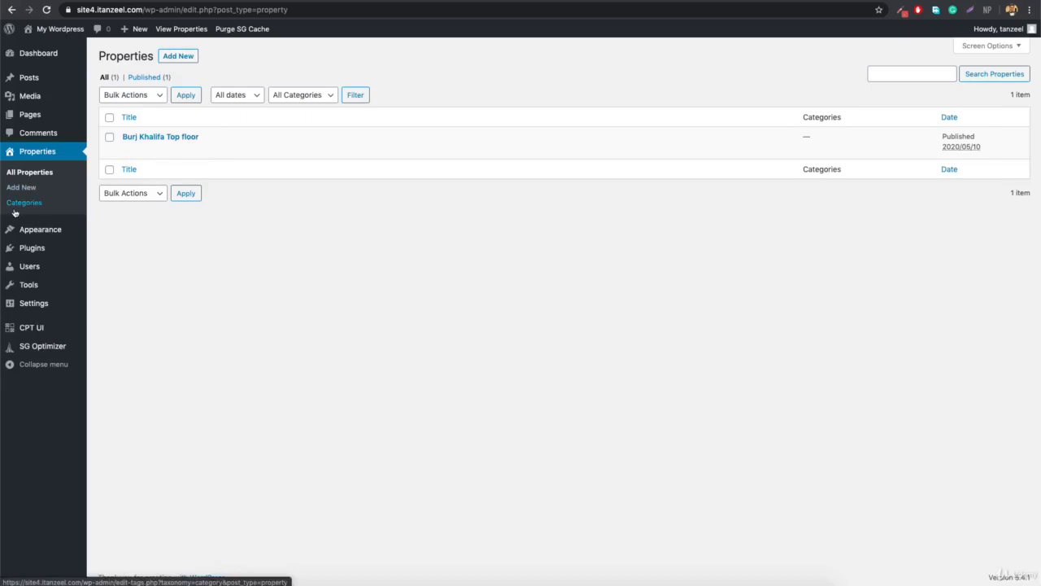
# Review the property post type in CPT UI's Edit Post Types tab, then go to Add/Edit Taxonomies.
pyautogui.moveTo(32, 334)
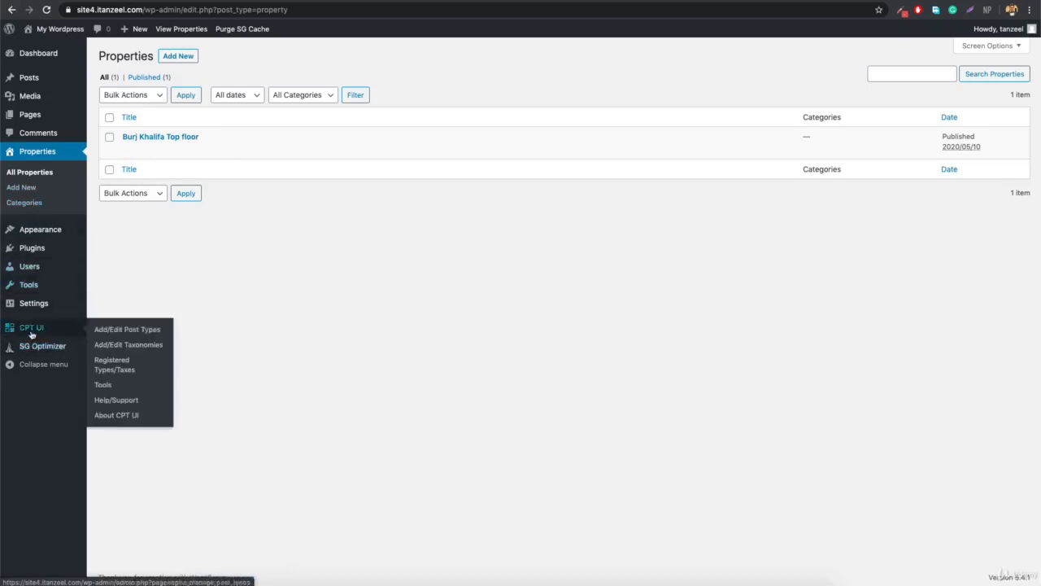
pyautogui.click(131, 329)
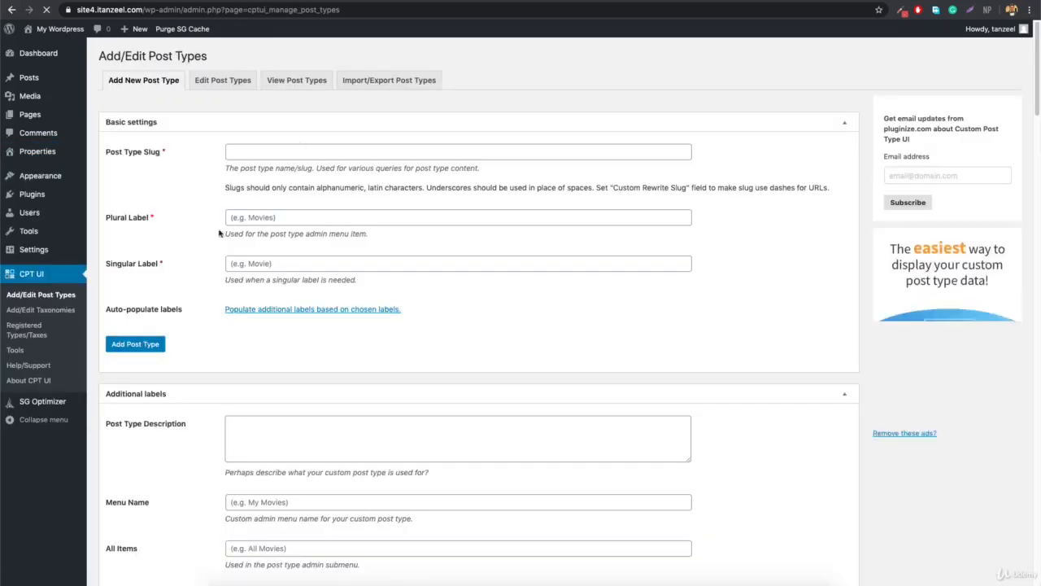
pyautogui.scroll(-5, 218, 324)
pyautogui.scroll(5, 218, 323)
pyautogui.click(223, 81)
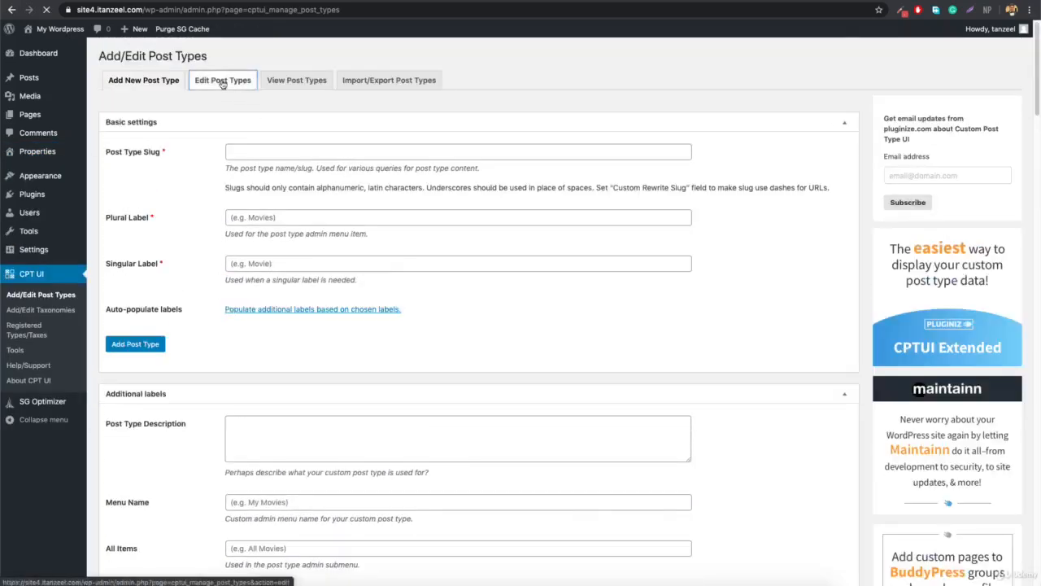
pyautogui.scroll(-15, 180, 244)
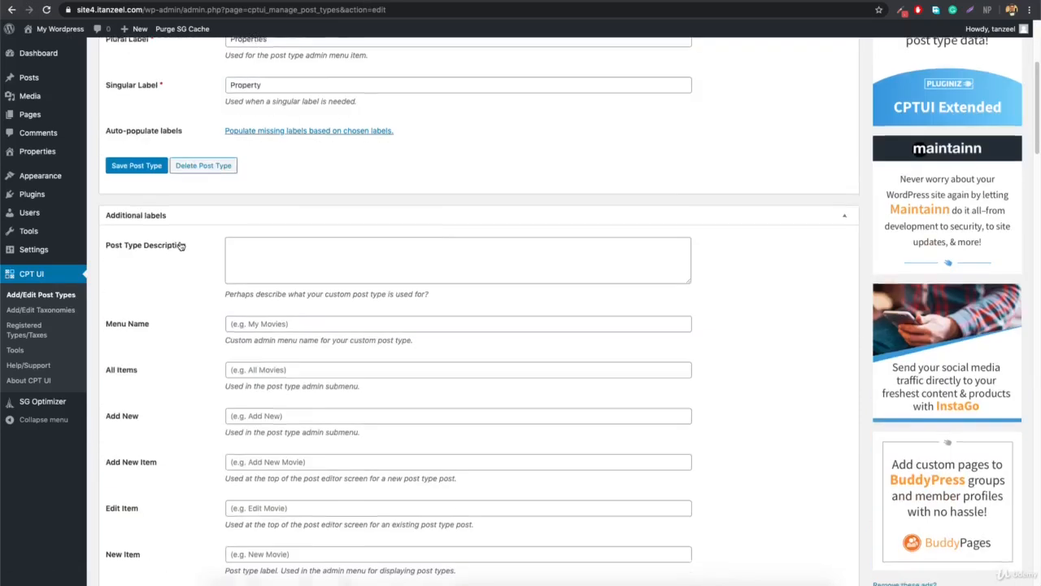
pyautogui.scroll(-20, 180, 246)
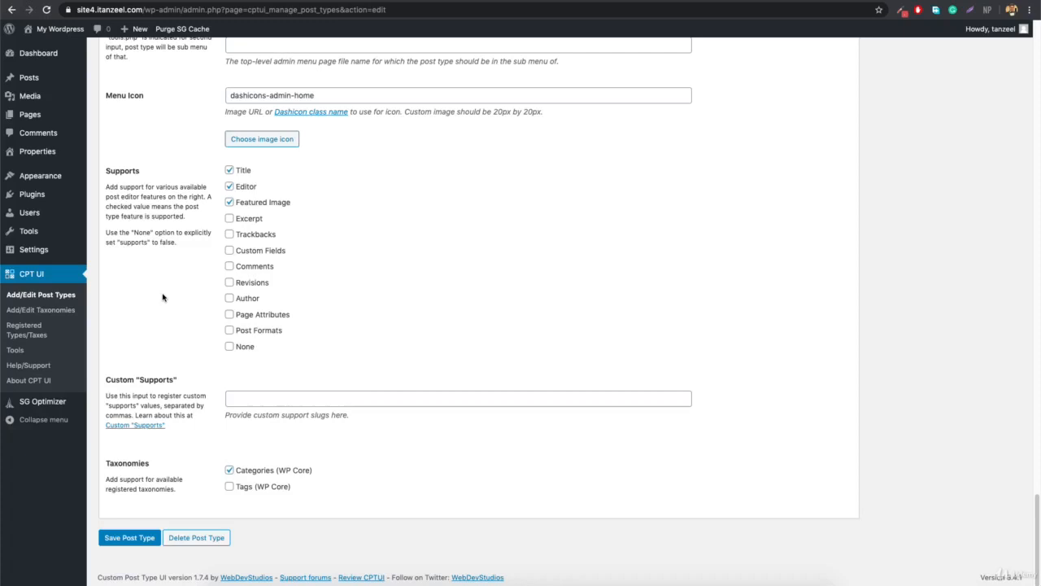
pyautogui.click(45, 312)
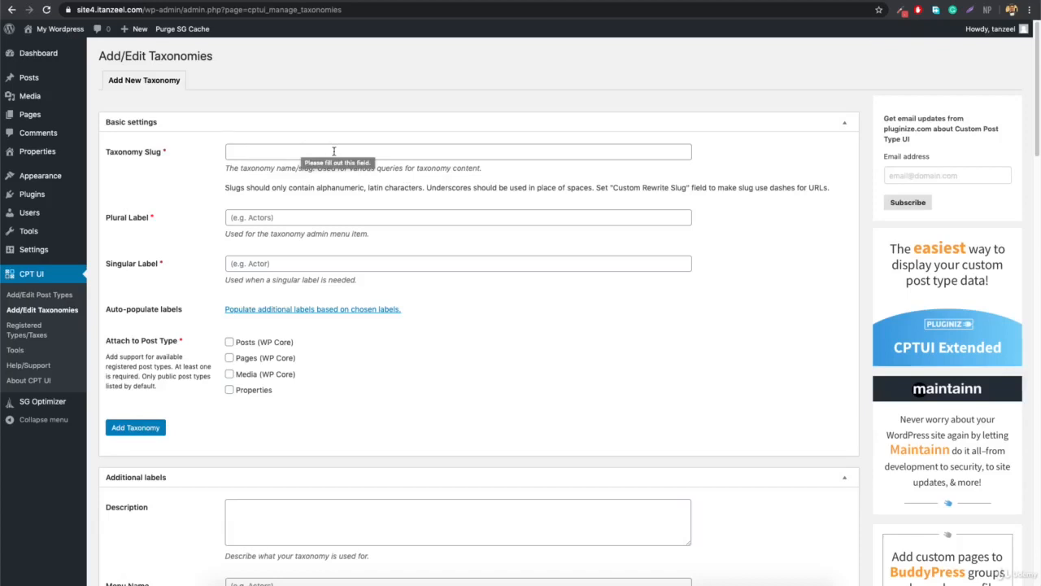
# Enter taxonomy slug 'location' with plural and singular labels 'Location'.
pyautogui.click(333, 151)
pyautogui.write('location')
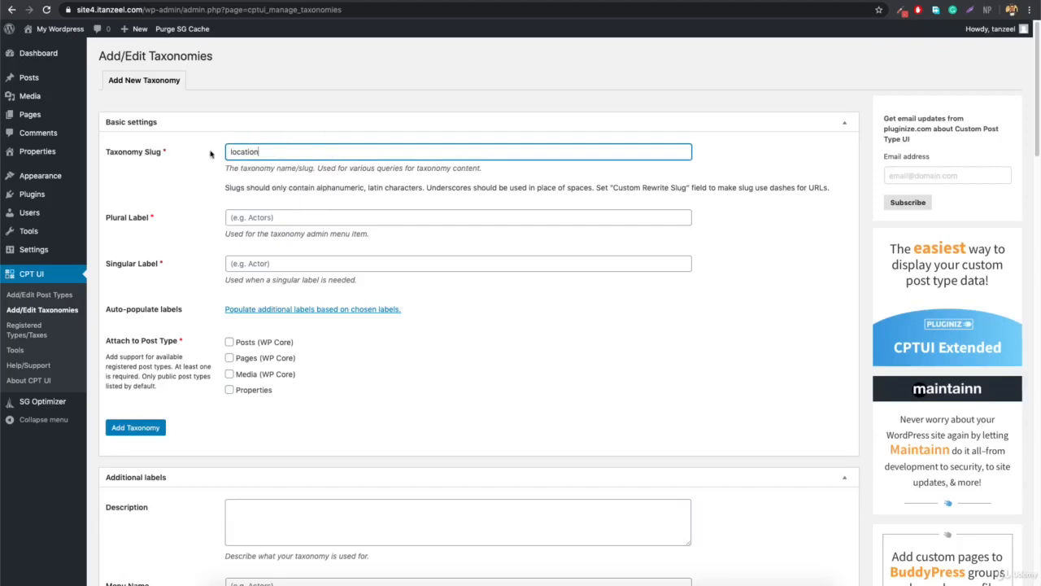
pyautogui.click(317, 215)
pyautogui.write('L')
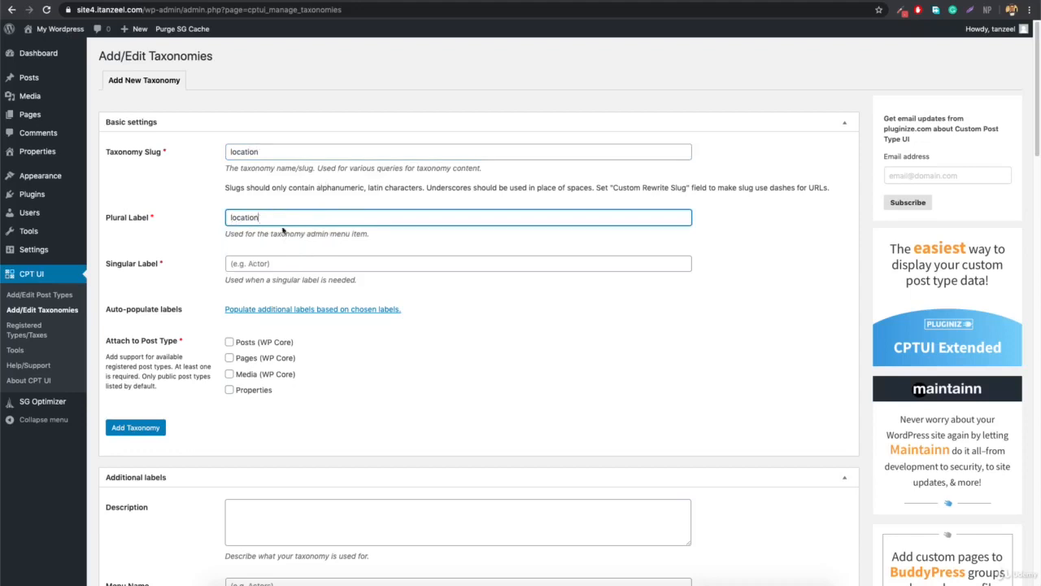
pyautogui.click(314, 264)
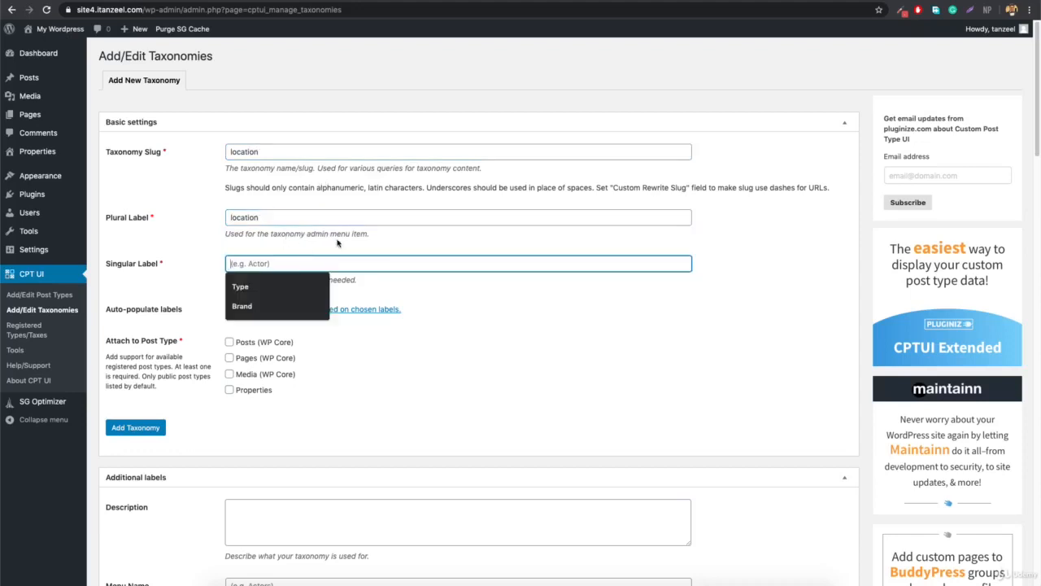
pyautogui.write('Location')
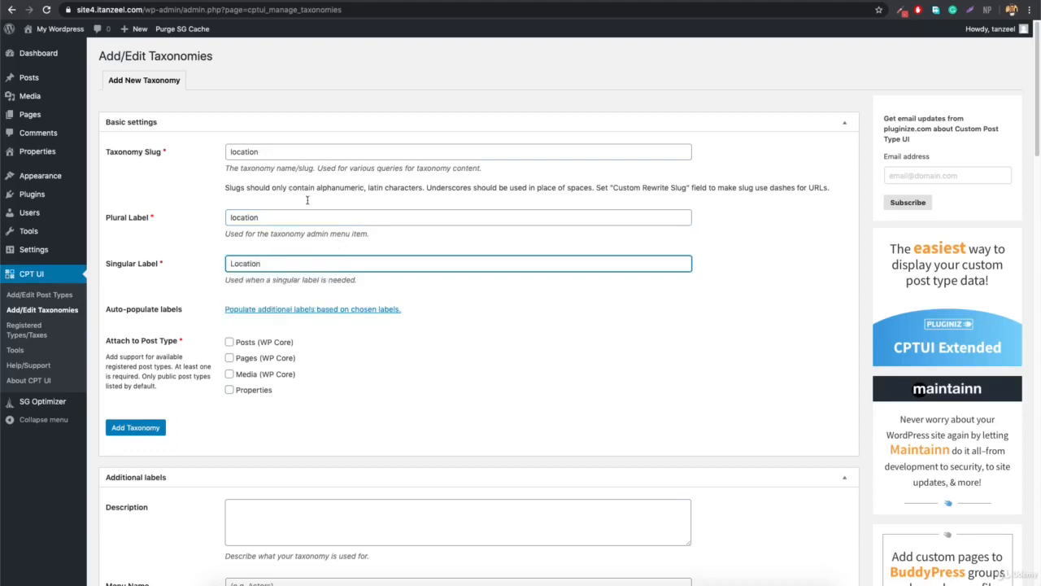
pyautogui.click(310, 220)
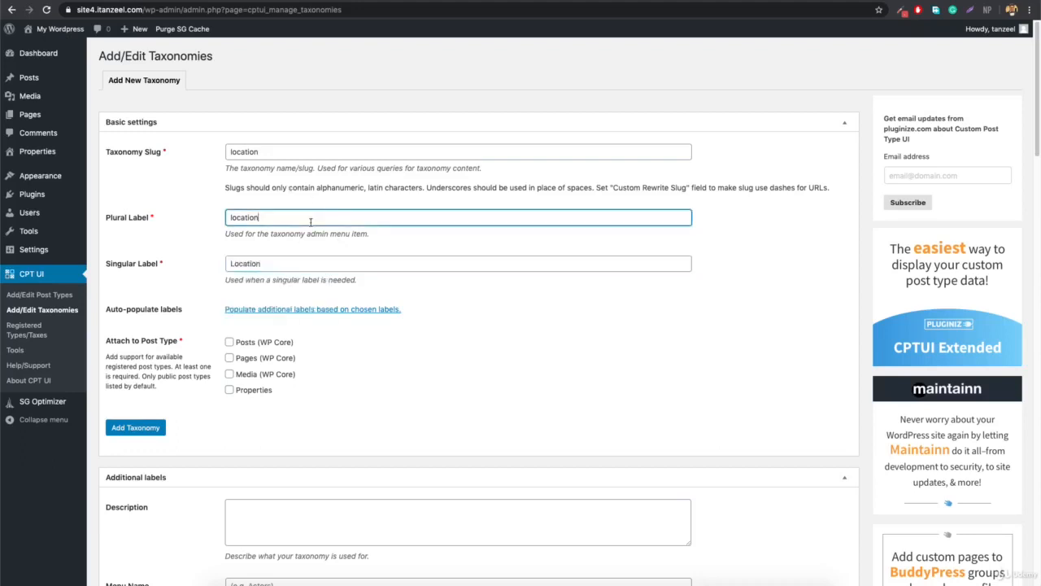
pyautogui.press('Delete')
pyautogui.write('L')
# Attach the taxonomy to Properties and save it with Add Taxonomy.
pyautogui.click(229, 390)
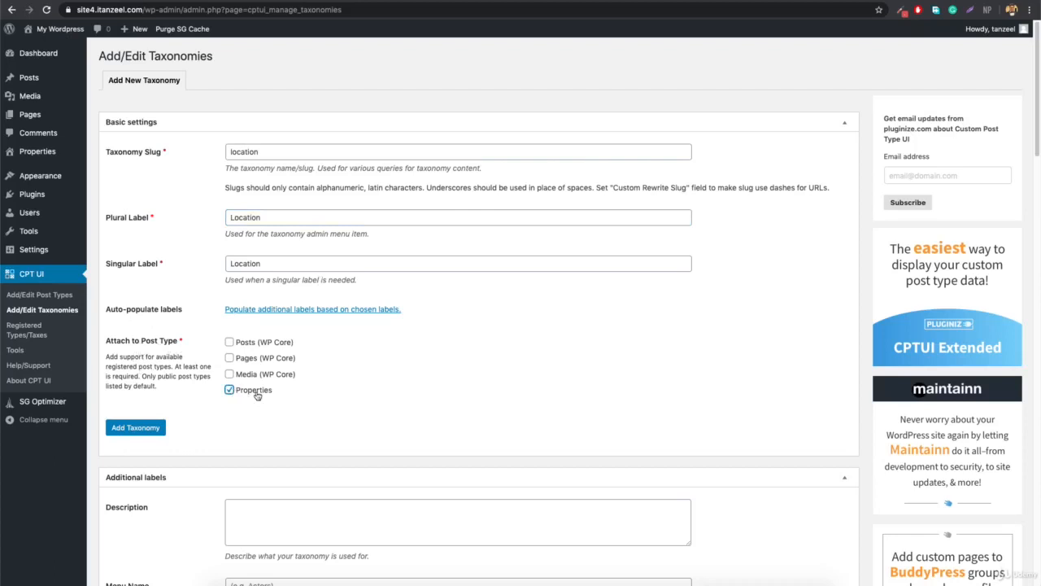
pyautogui.click(146, 431)
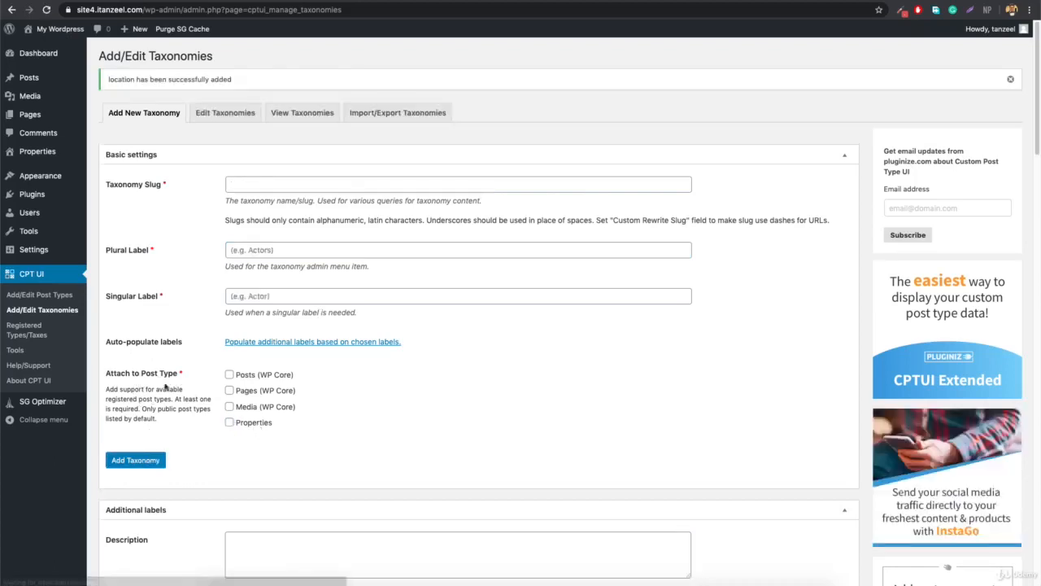
pyautogui.moveTo(53, 159)
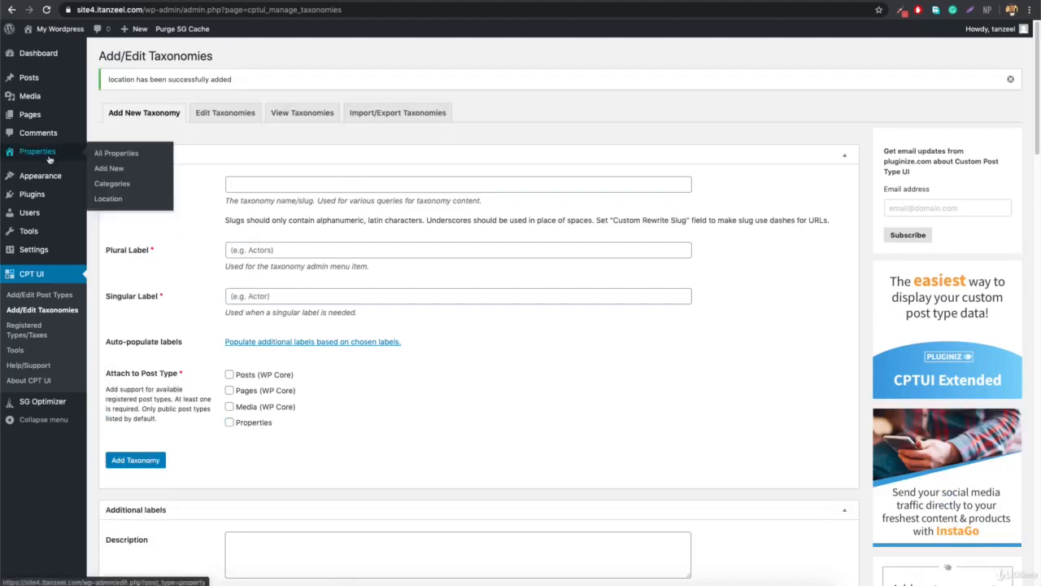
# Try a new property's Location panel, then abandon the unsaved editor.
pyautogui.click(106, 199)
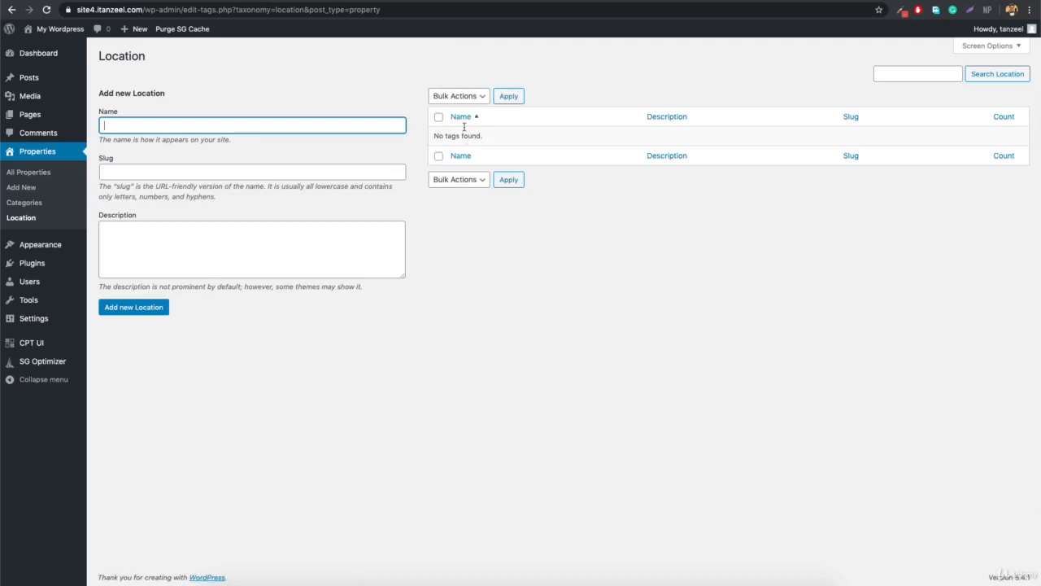
pyautogui.click(28, 190)
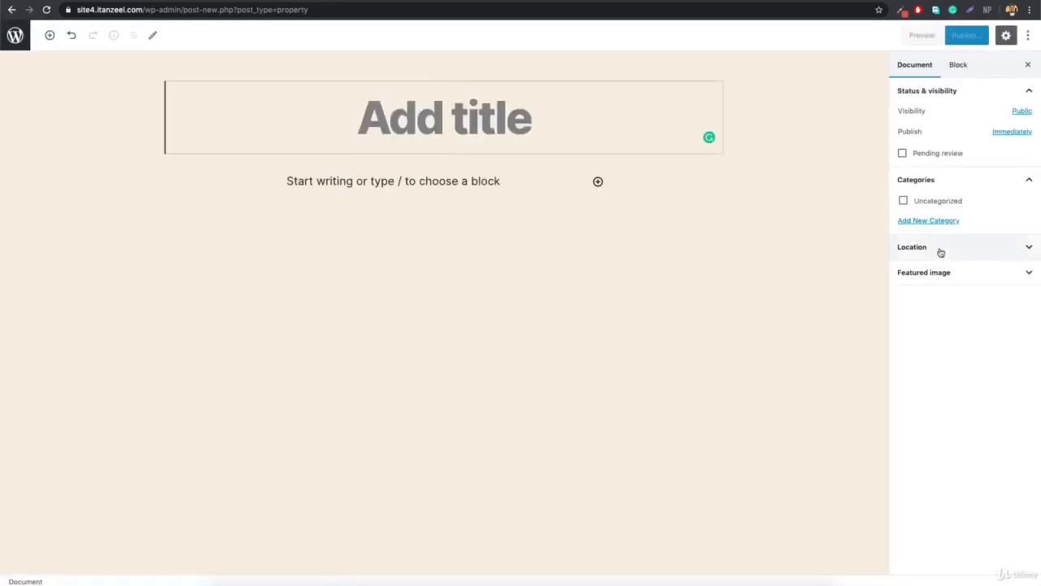
pyautogui.click(941, 248)
pyautogui.click(948, 279)
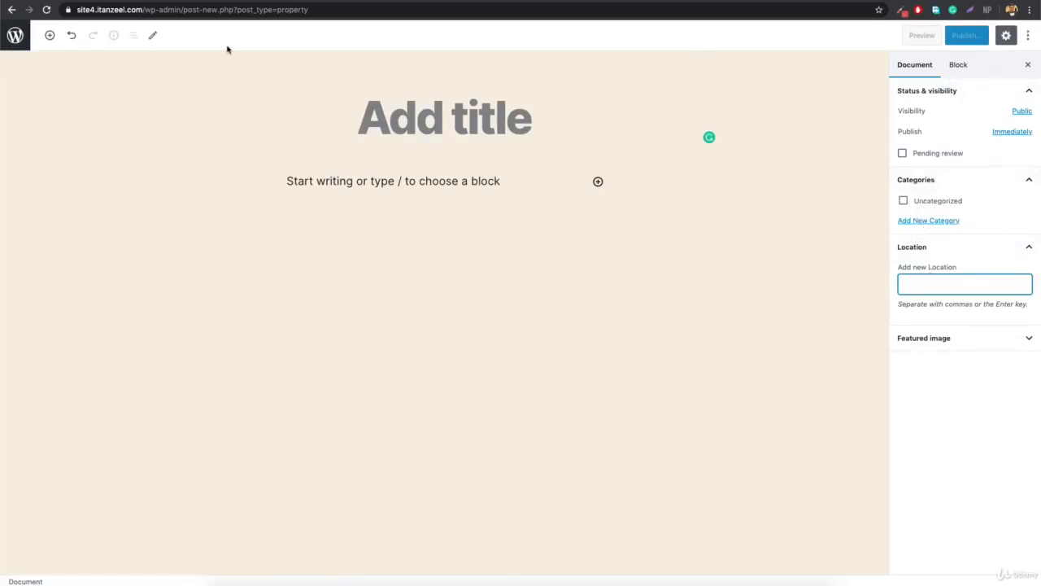
pyautogui.click(11, 10)
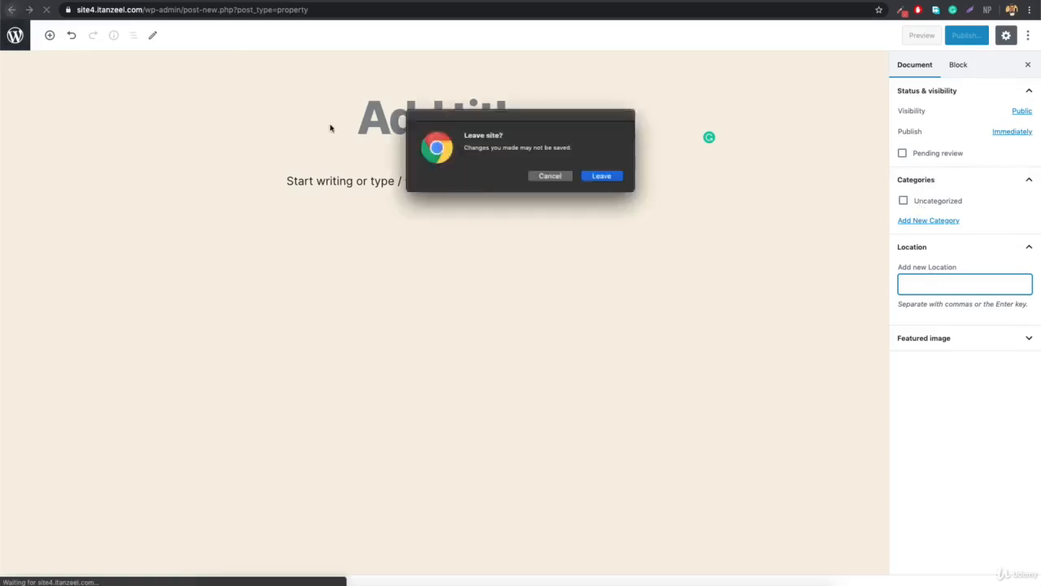
pyautogui.click(599, 177)
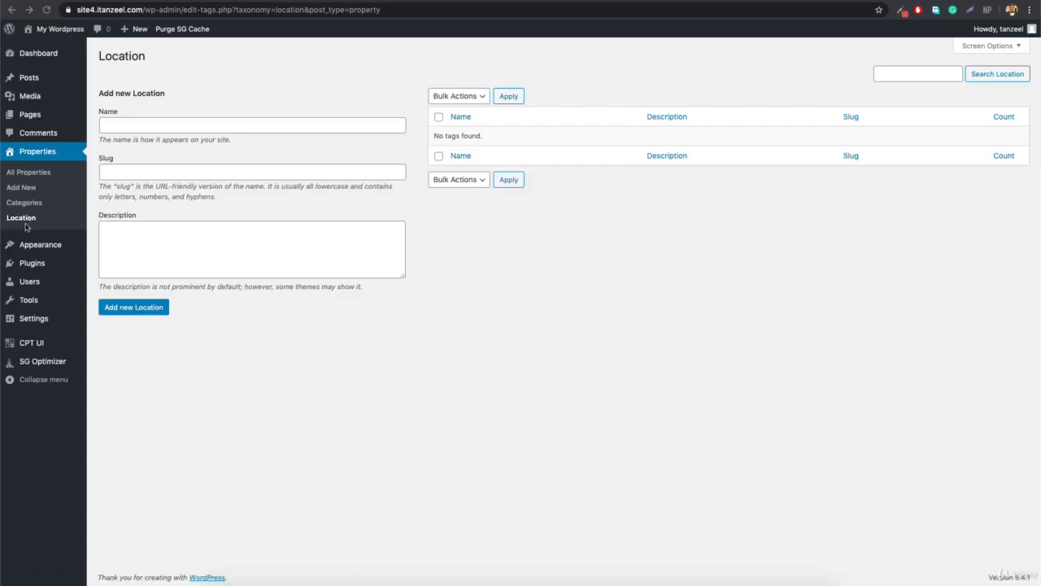
# Add Abu Dhabi and Dubai as Location terms, then start a new property.
pyautogui.click(212, 125)
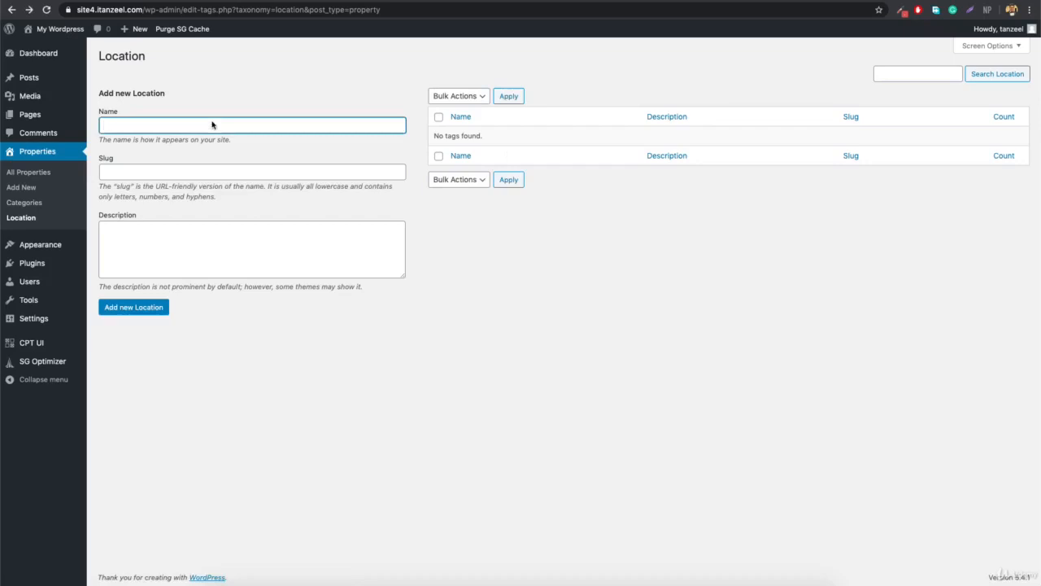
pyautogui.write('Abu Dhabi')
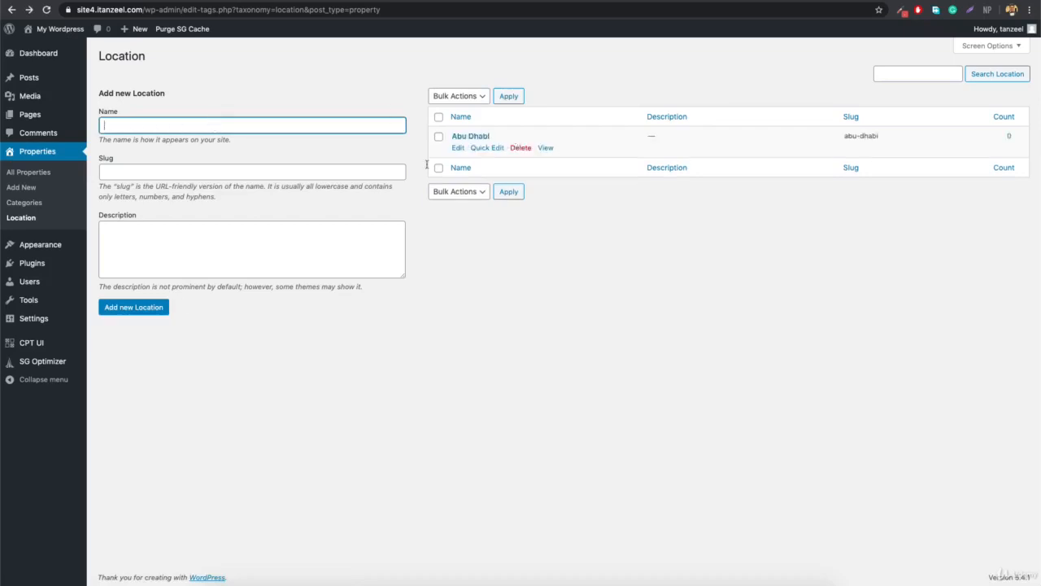
pyautogui.write('Dubai')
pyautogui.click(161, 305)
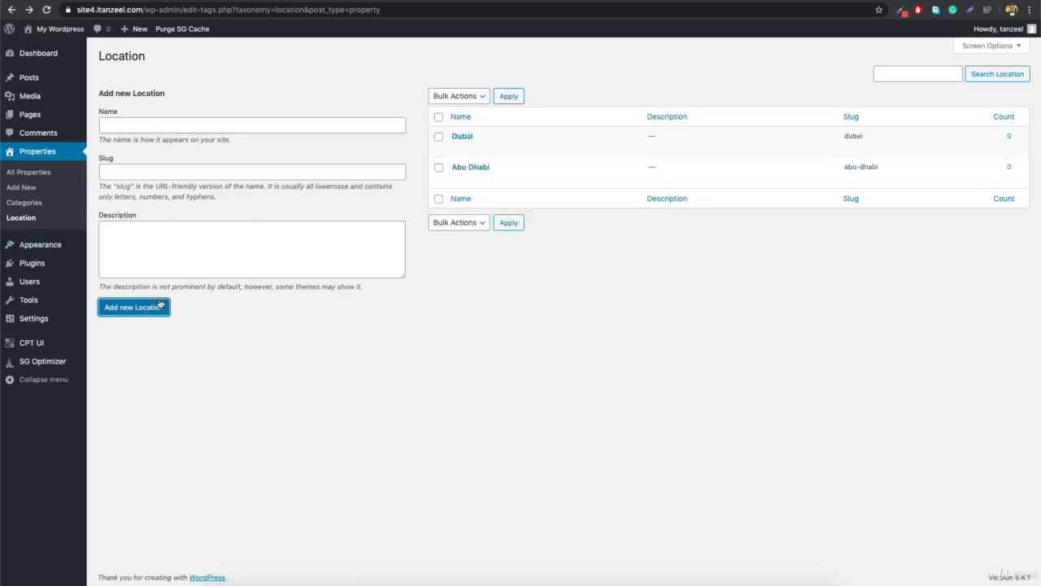
pyautogui.click(22, 187)
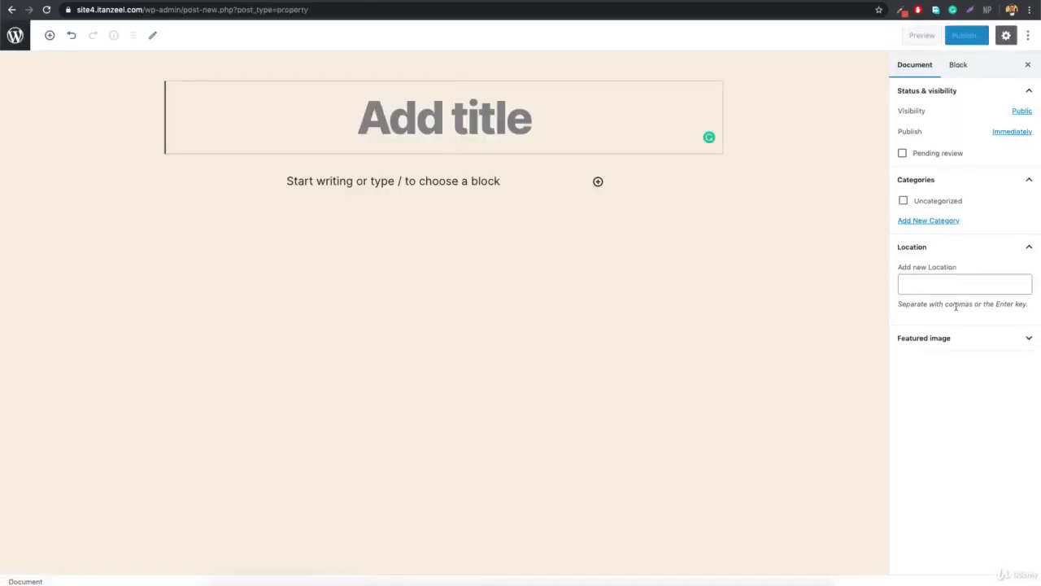
# Try typing 'ab' as the property's location, then leave the page without saving.
pyautogui.click(951, 282)
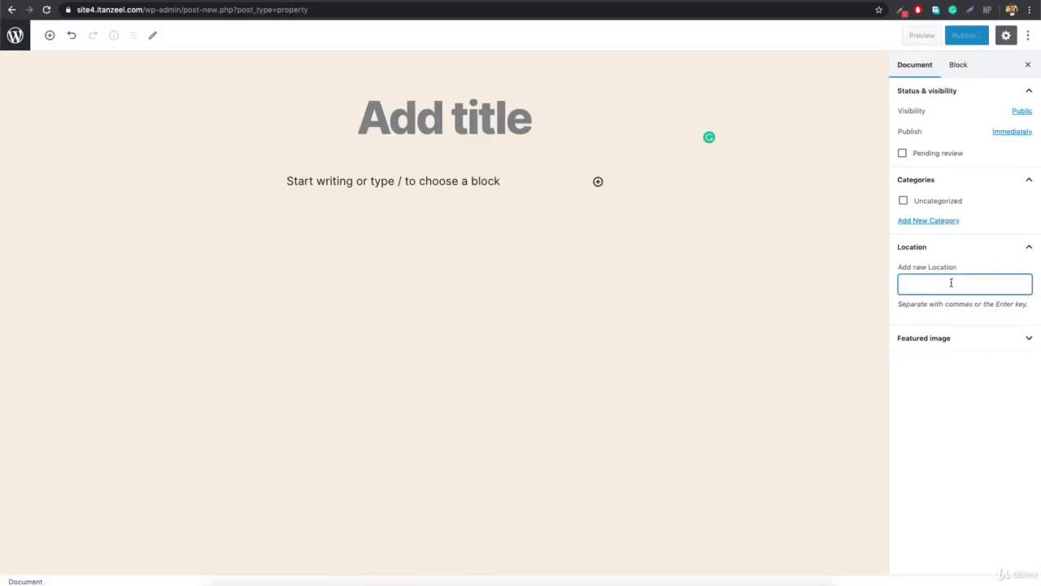
pyautogui.write('ab')
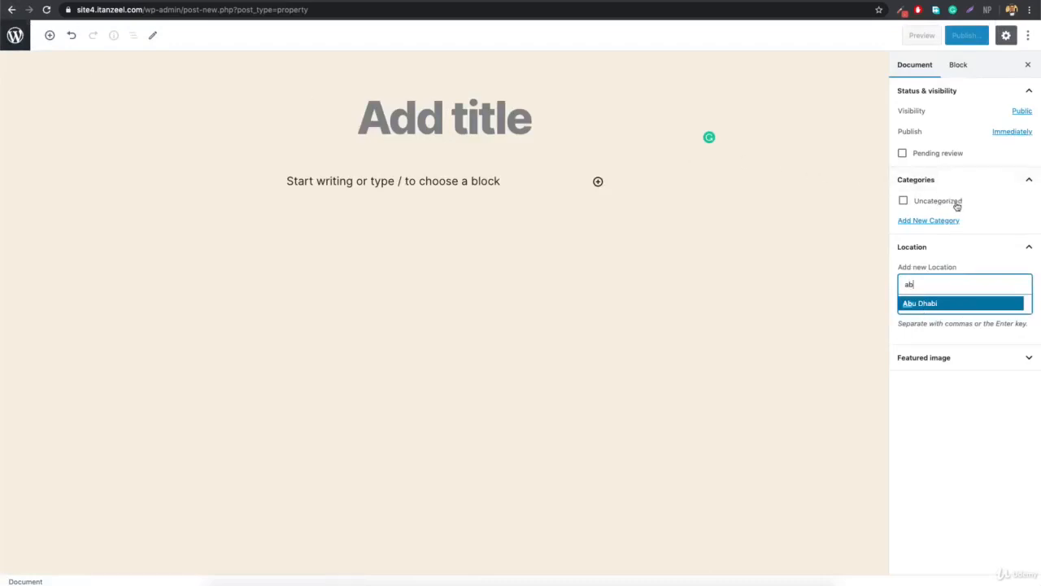
pyautogui.click(12, 9)
pyautogui.click(602, 177)
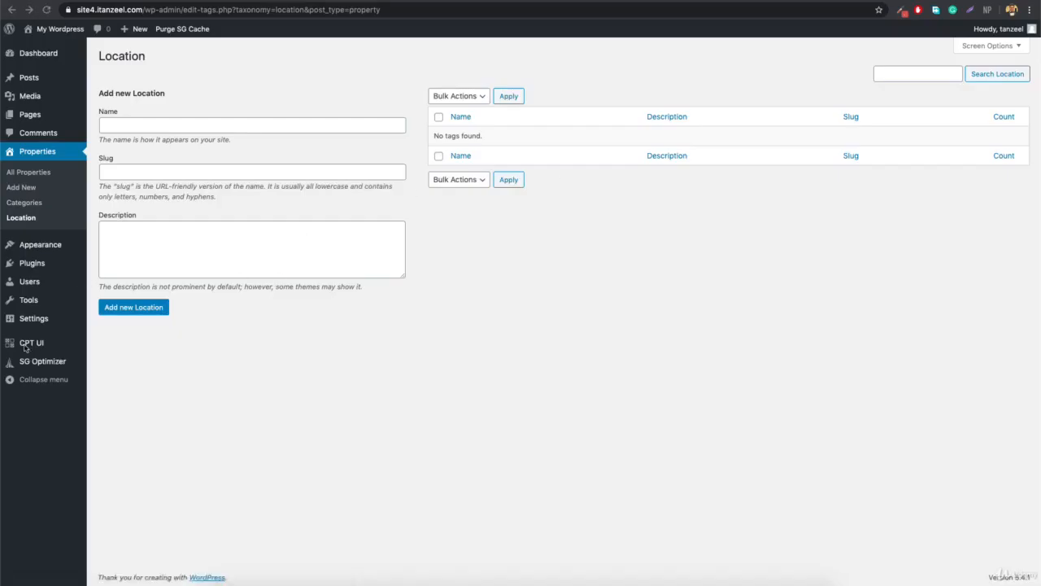
# Select the Location taxonomy in CPT UI's Edit Taxonomies tab.
pyautogui.moveTo(35, 344)
pyautogui.click(138, 359)
pyautogui.click(218, 80)
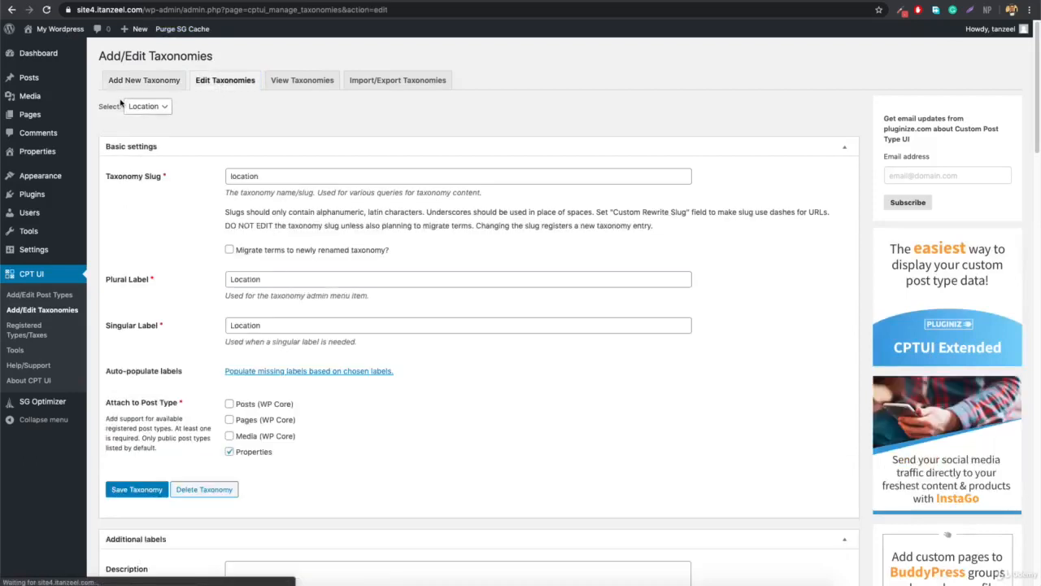
pyautogui.click(163, 112)
pyautogui.click(167, 113)
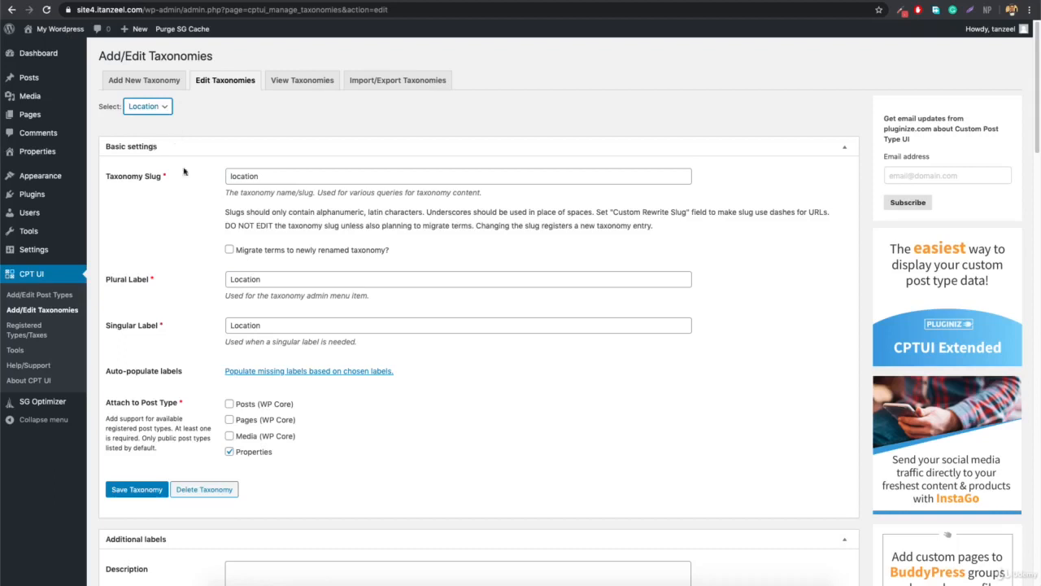
# Set Location's Hierarchical option to True and save the taxonomy.
pyautogui.scroll(-5, 241, 283)
pyautogui.scroll(-15, 241, 283)
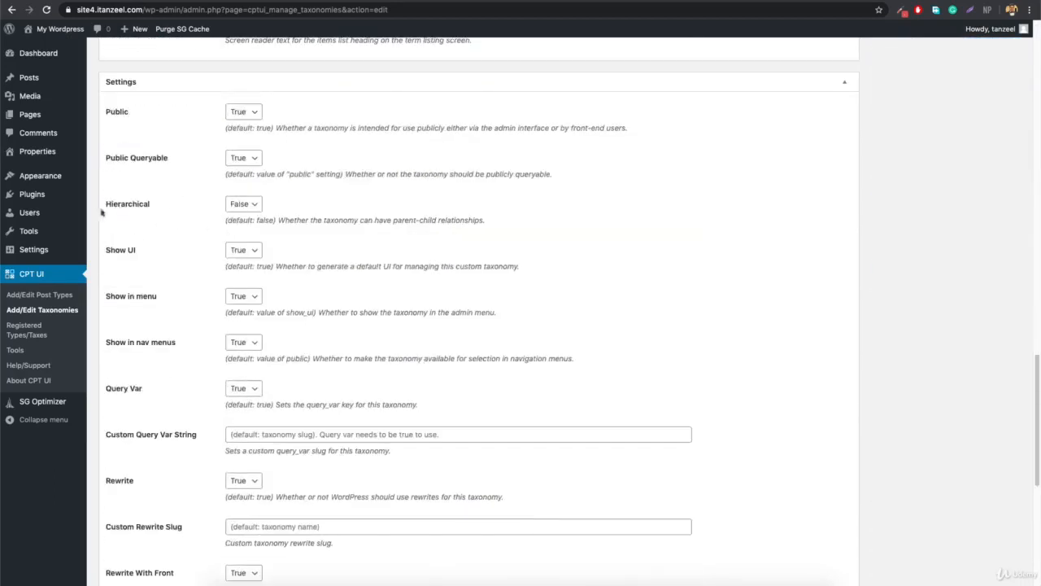
pyautogui.click(244, 204)
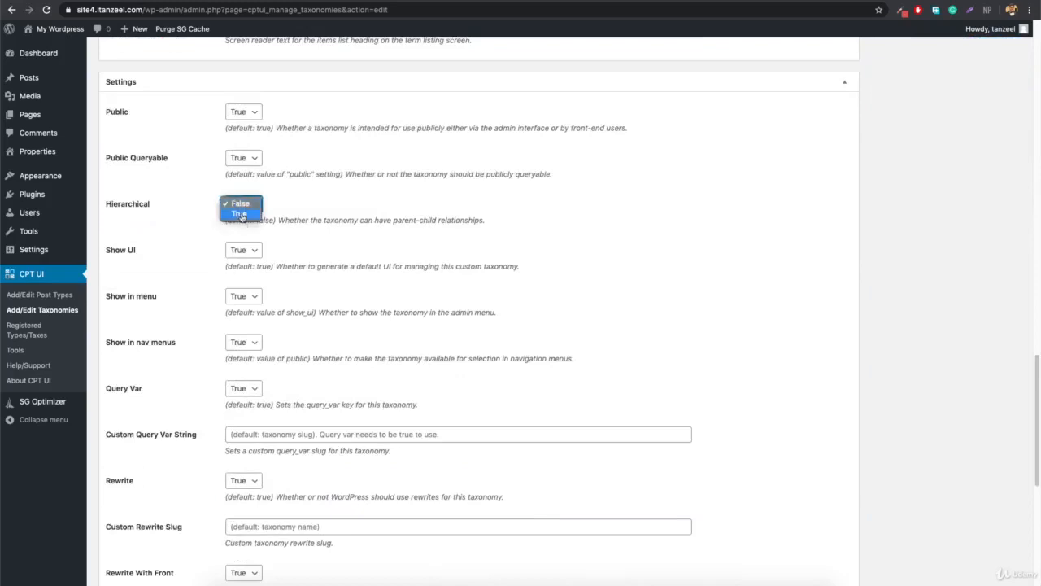
pyautogui.click(241, 214)
pyautogui.scroll(-5, 500, 328)
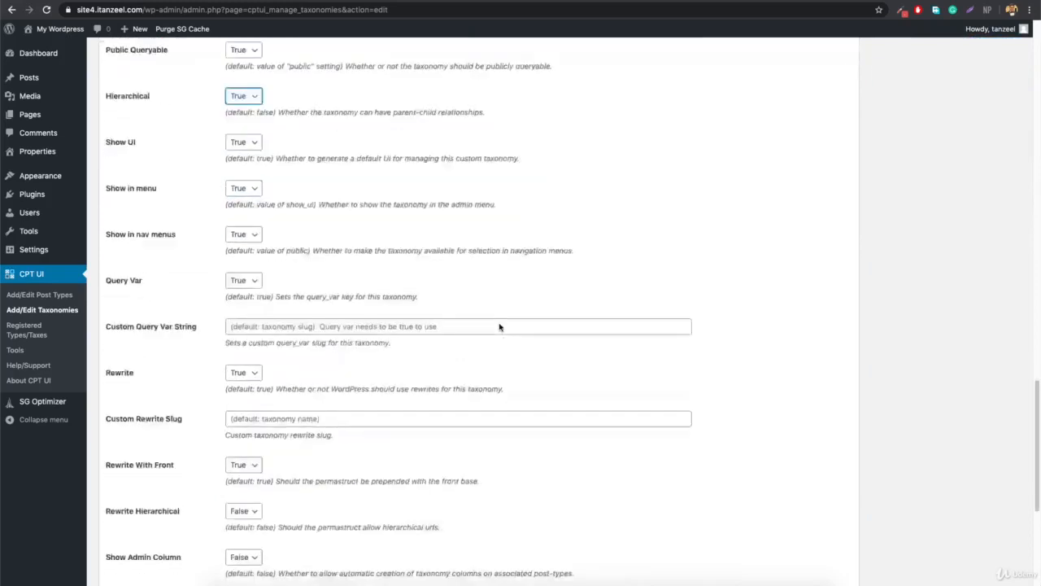
pyautogui.scroll(-3, 499, 327)
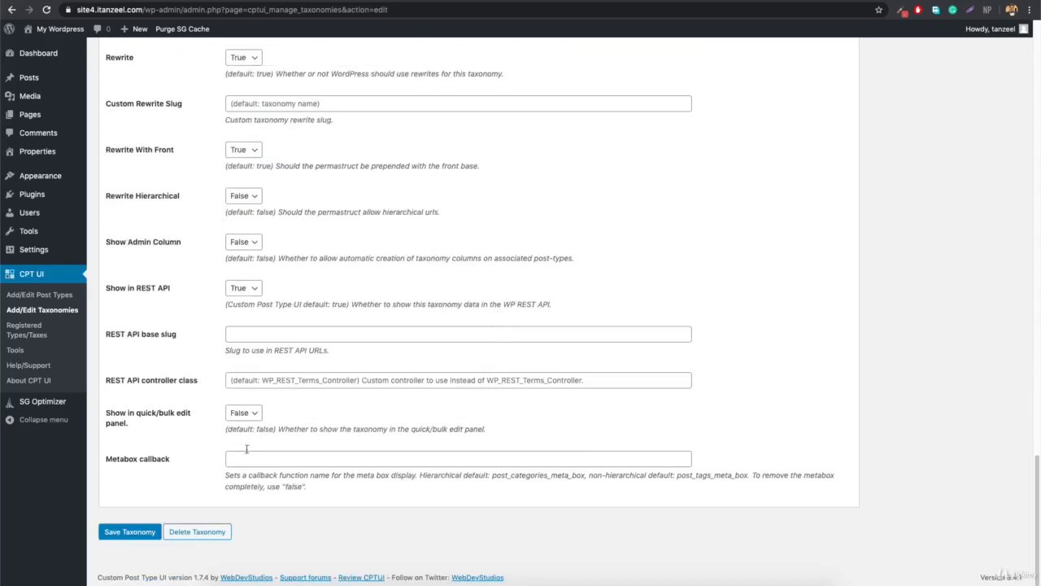
pyautogui.click(128, 532)
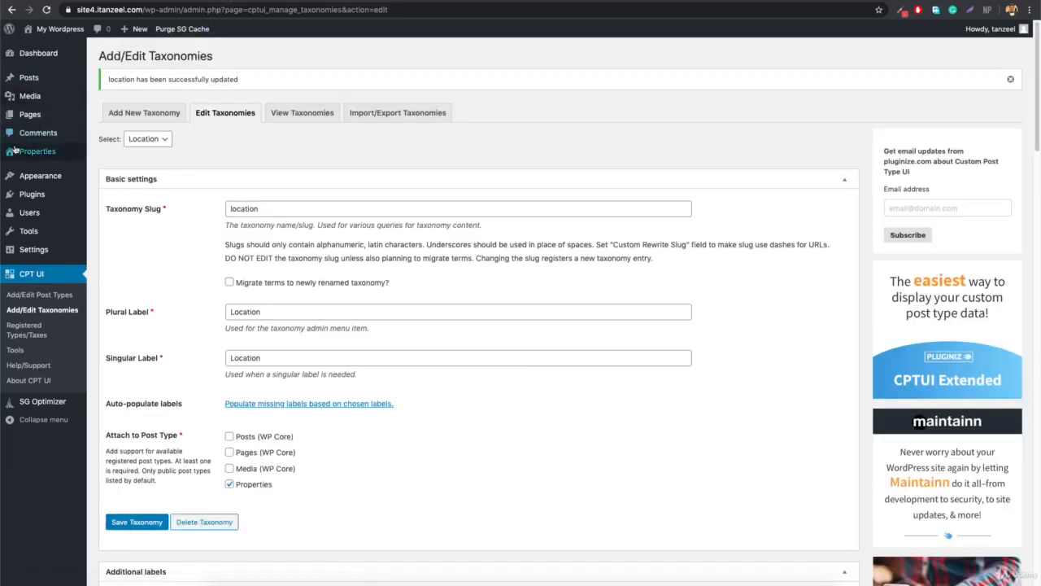
# Start a new blank property from Properties > Add New.
pyautogui.moveTo(44, 197)
pyautogui.moveTo(37, 153)
pyautogui.click(111, 169)
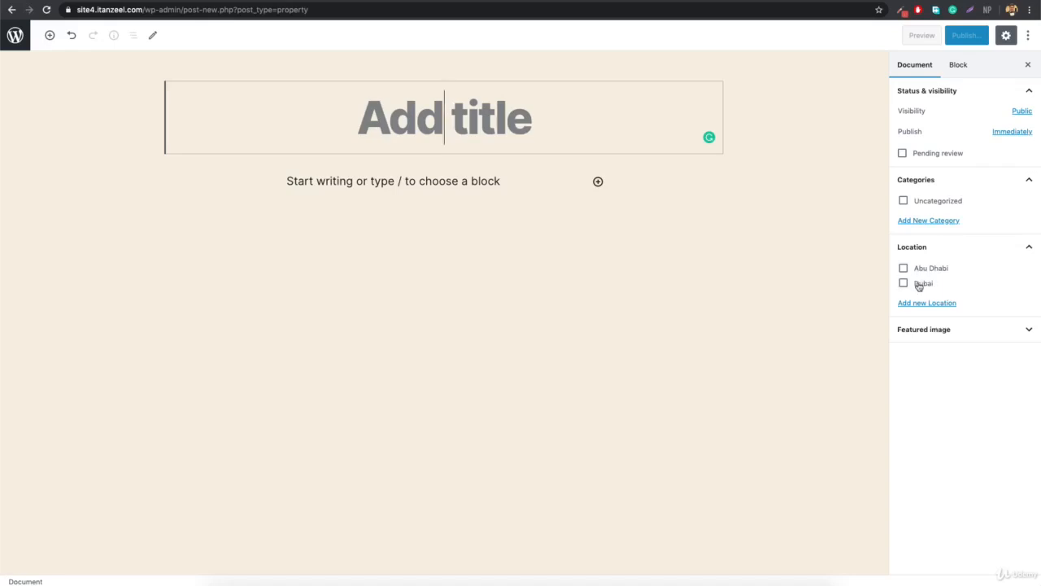
pyautogui.click(12, 11)
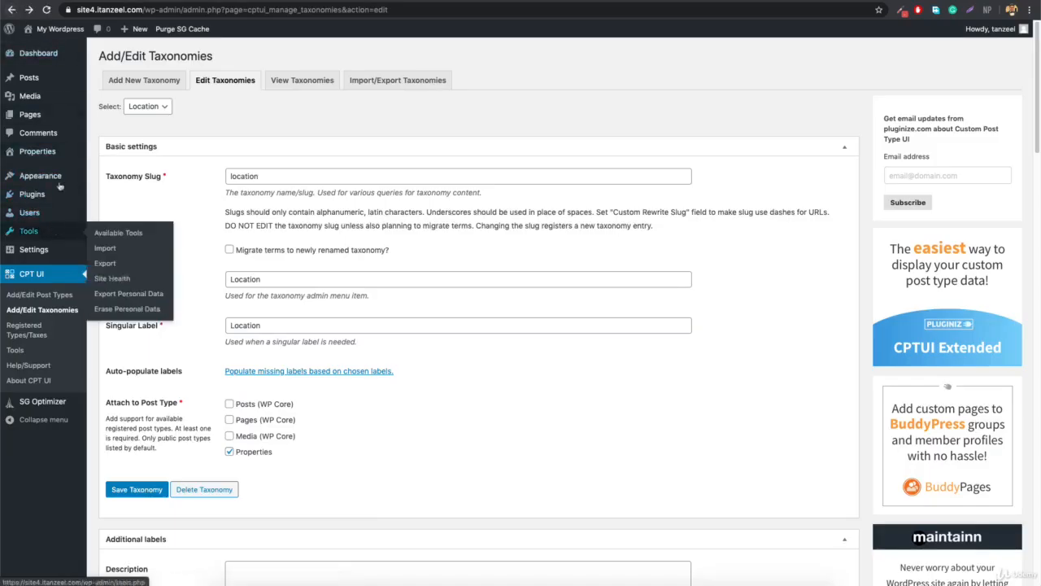
# Add Deira Dubai as a Location term with Dubai as its parent.
pyautogui.moveTo(37, 151)
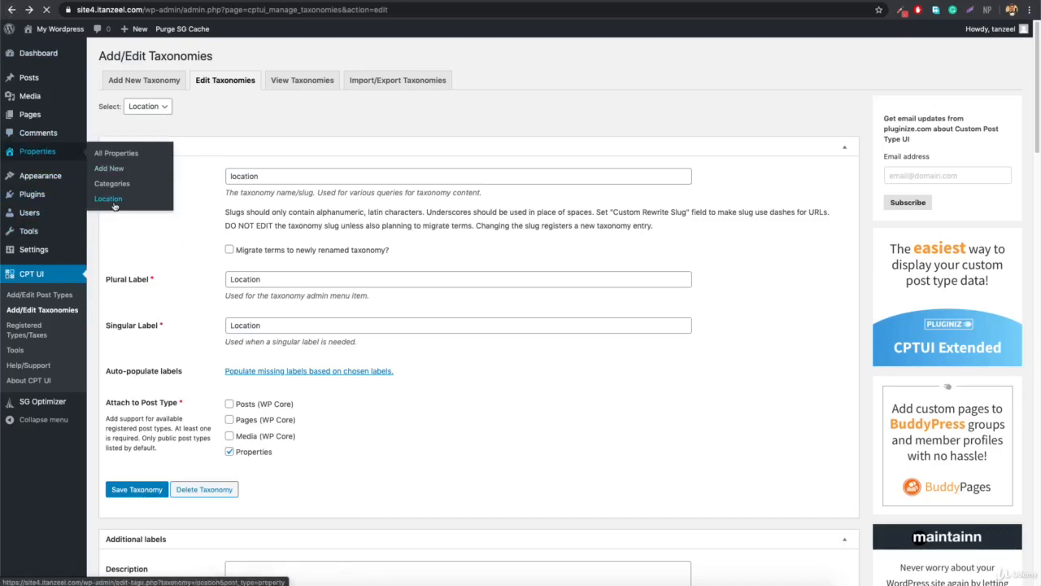
pyautogui.click(116, 202)
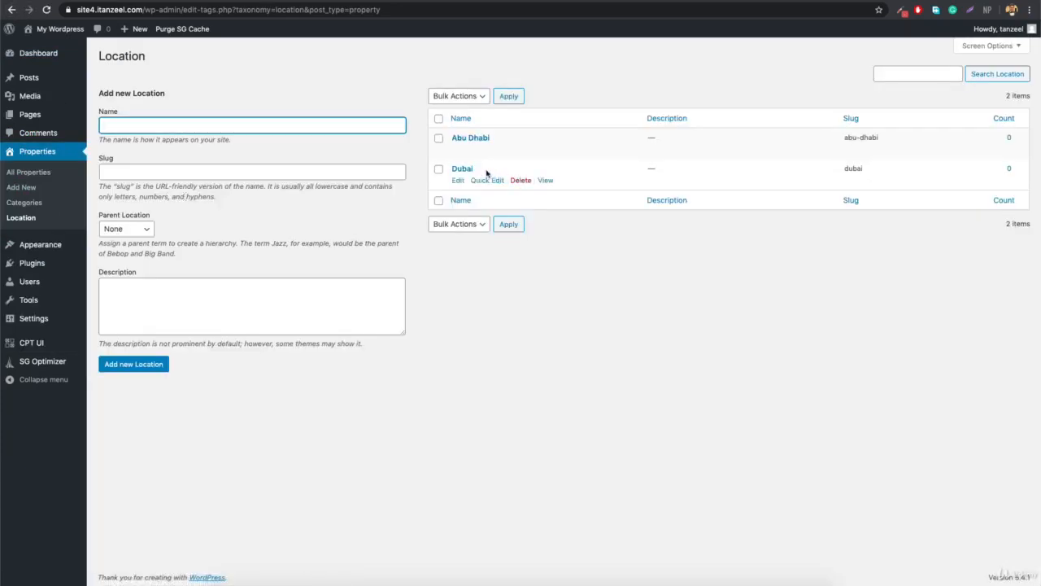
pyautogui.click(136, 230)
pyautogui.click(137, 251)
pyautogui.click(188, 122)
pyautogui.write('Deira Dubai')
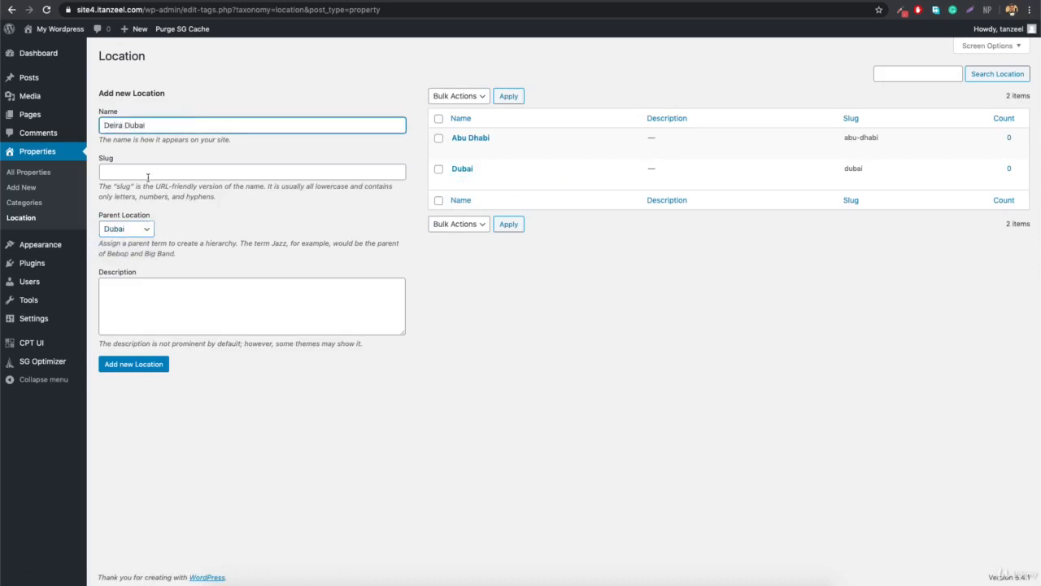
pyautogui.click(130, 365)
# Load site3.itanzeel.com in a new browser tab.
pyautogui.moveTo(467, 180)
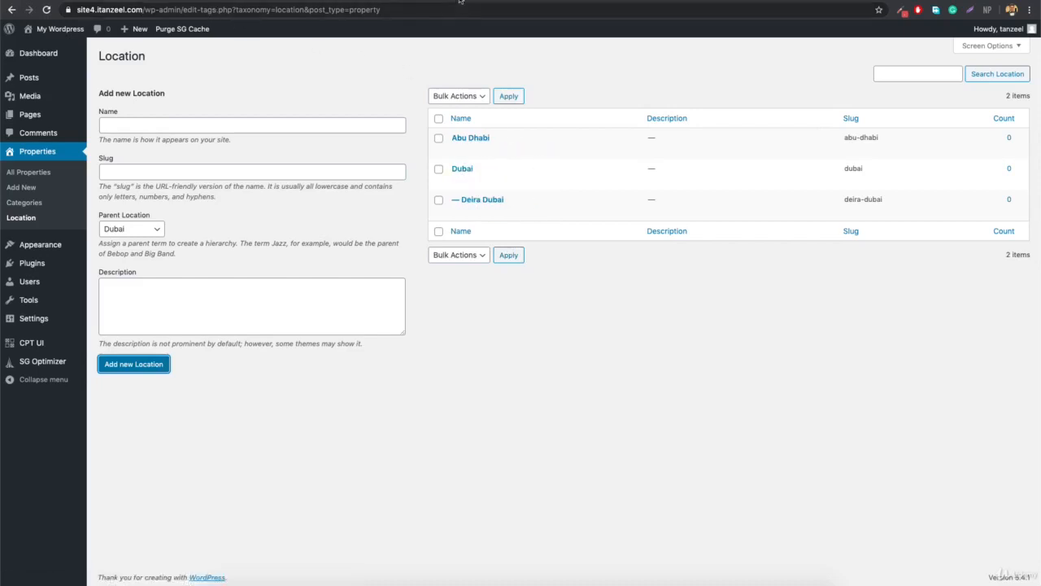
pyautogui.press('super+t')
pyautogui.write('site3.itanzeel.com')
pyautogui.press('Return')
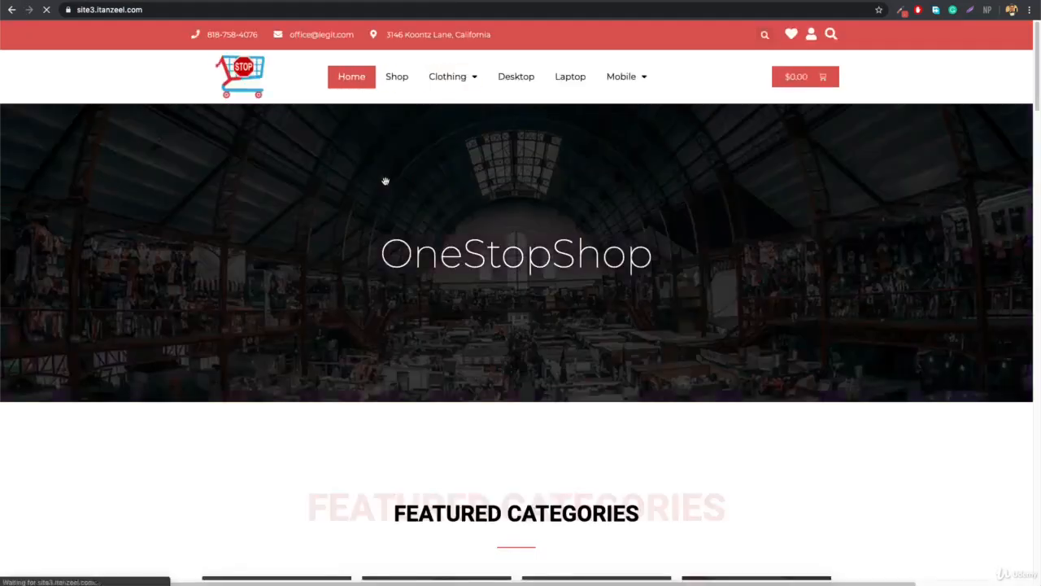
# Close the site3 tab and open Burj Khalifa Top floor for editing from All Properties.
pyautogui.press('super+w')
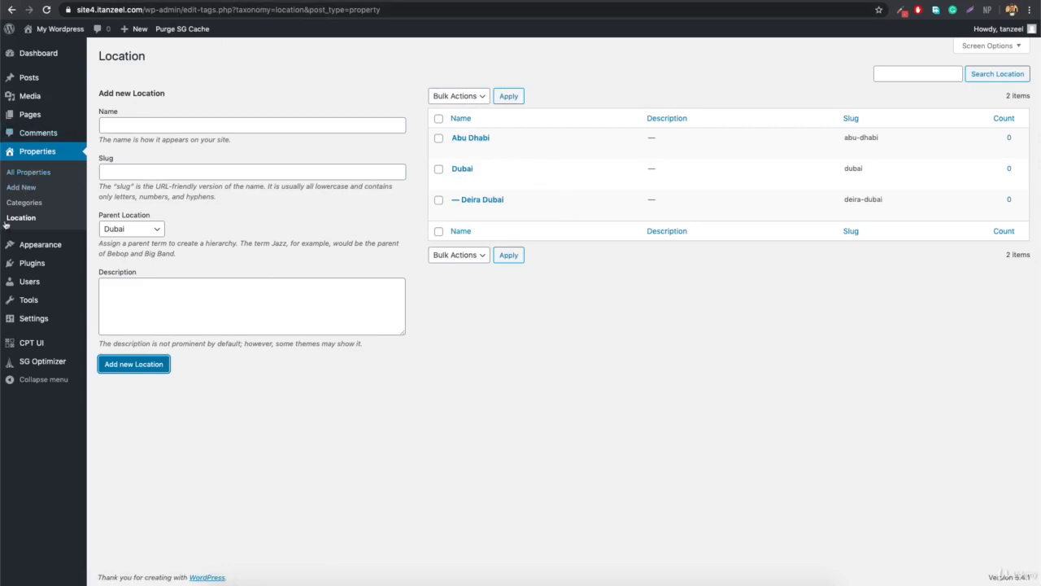
pyautogui.click(29, 175)
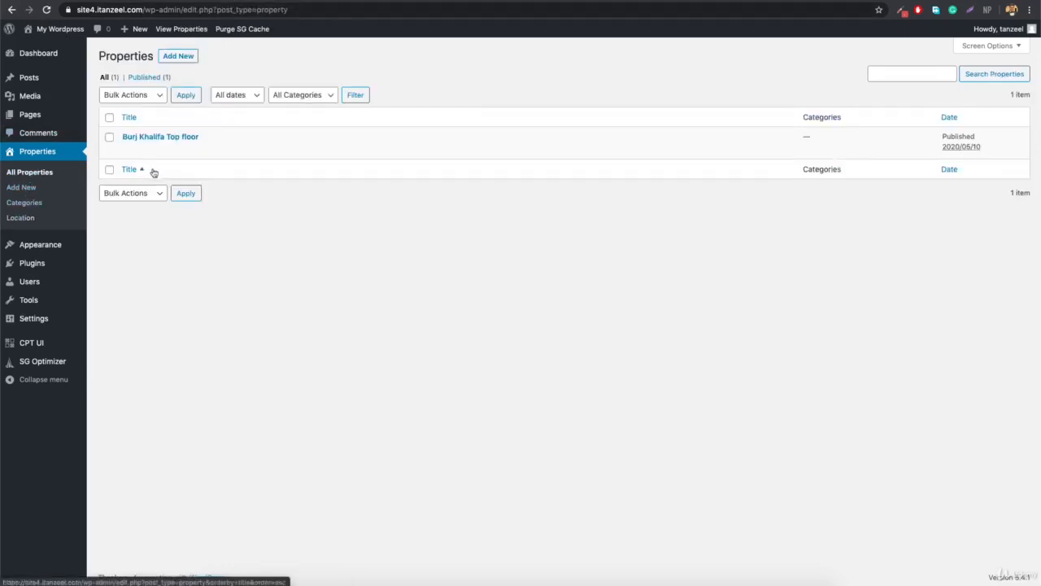
pyautogui.click(128, 150)
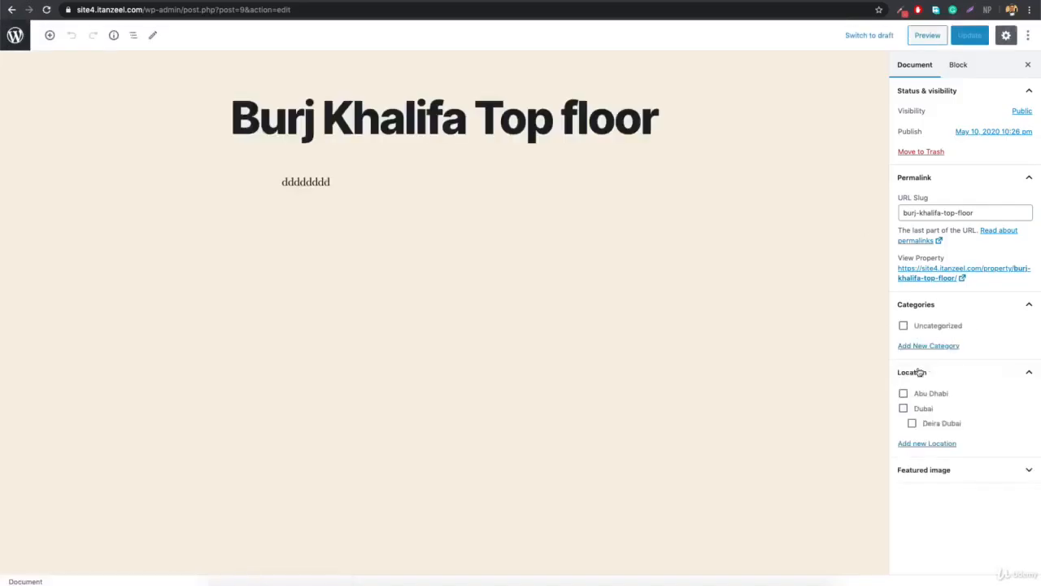
# Assign Dubai as Burj Khalifa Top floor's location, update it, and return to Properties.
pyautogui.click(905, 408)
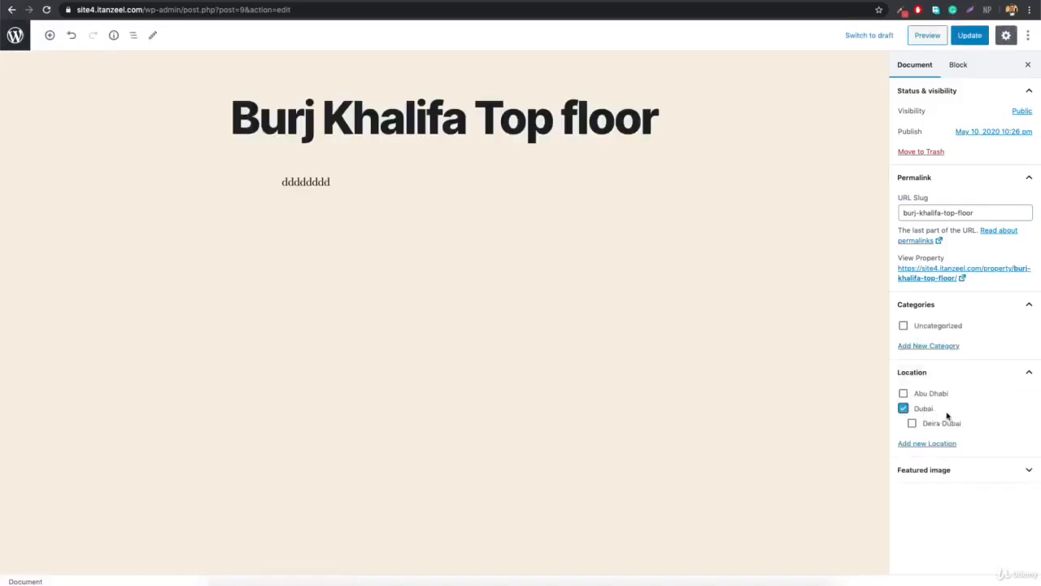
pyautogui.click(970, 35)
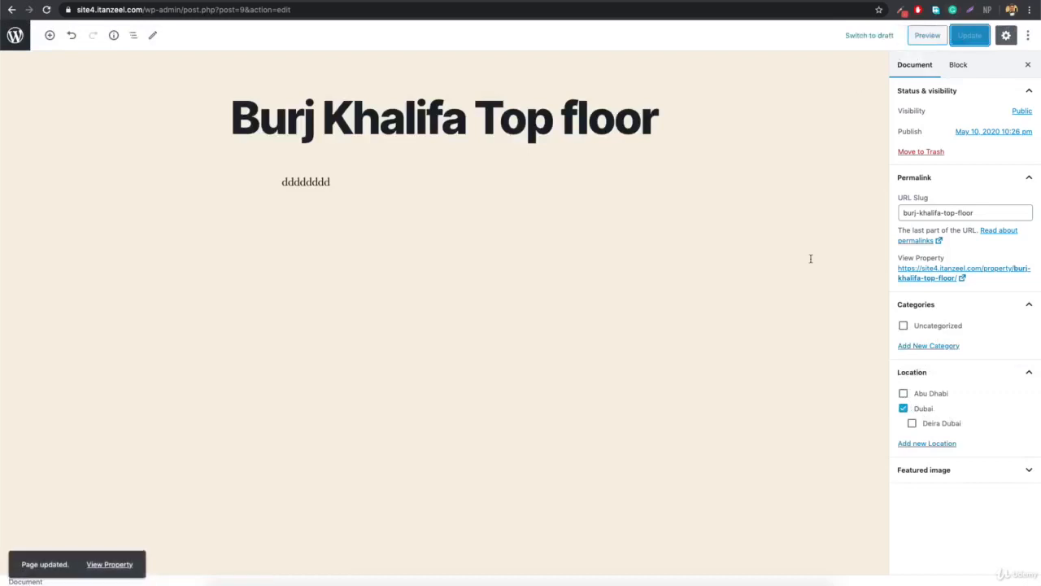
pyautogui.click(11, 10)
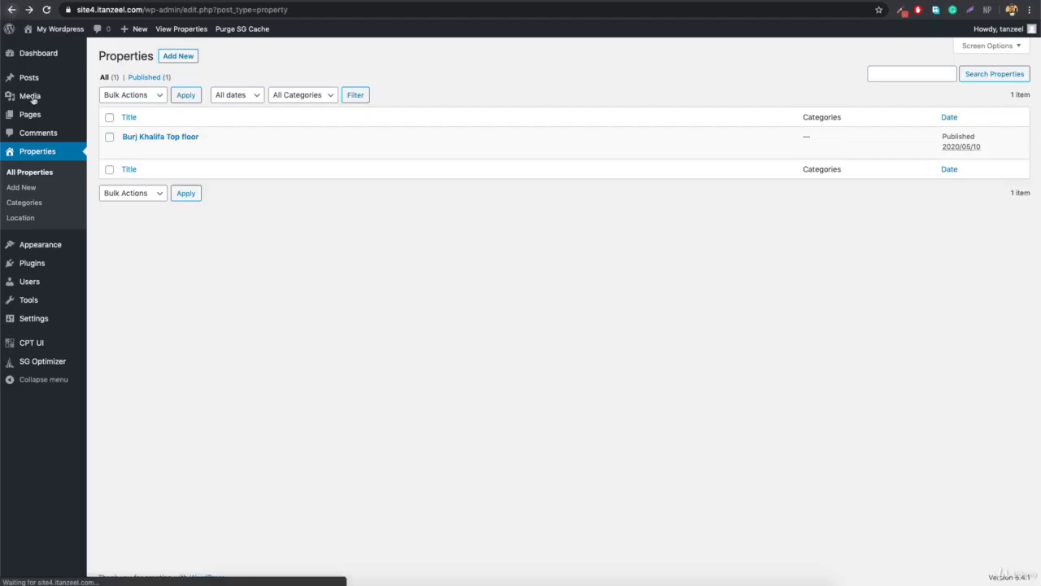
# View Dubai's public Location archive page, then return to All Properties.
pyautogui.click(38, 222)
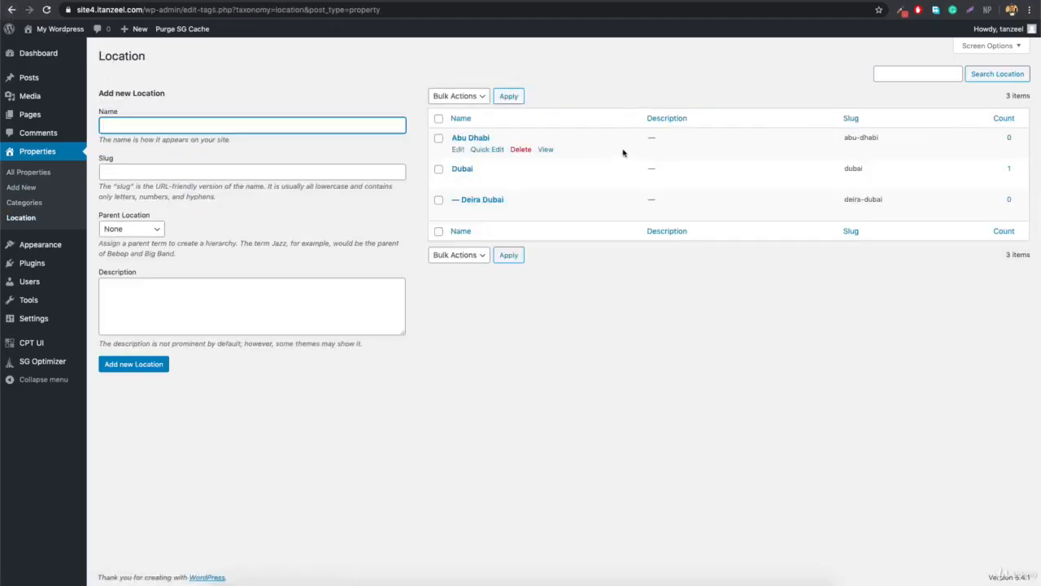
pyautogui.click(546, 180)
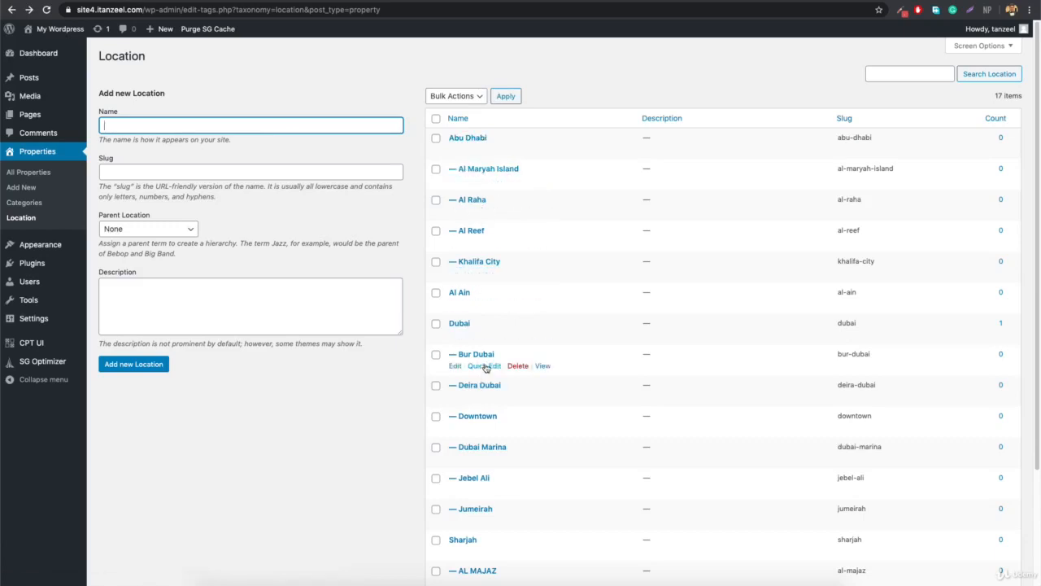
pyautogui.scroll(-3, 475, 508)
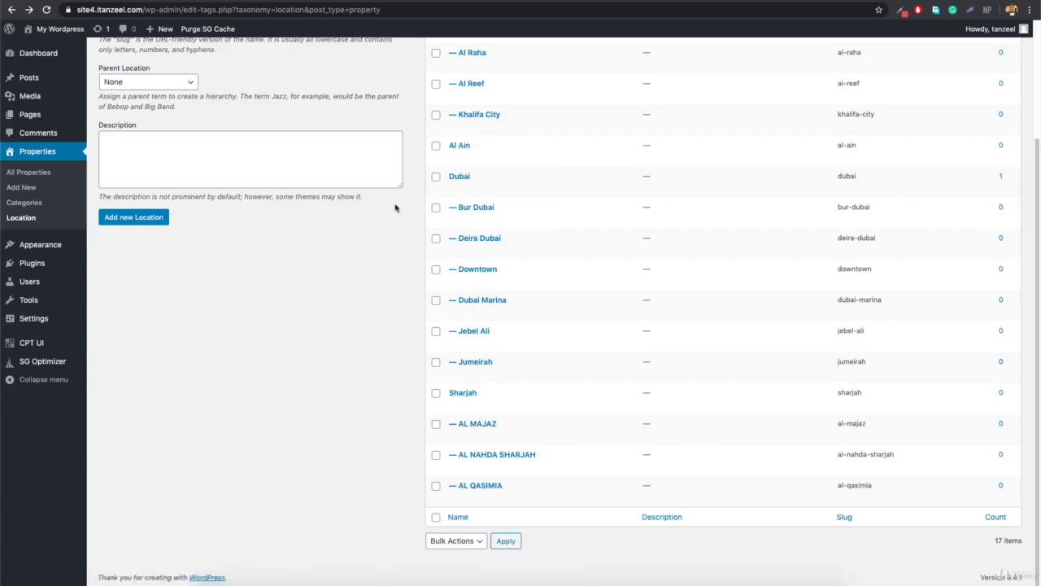
pyautogui.scroll(3, 202, 258)
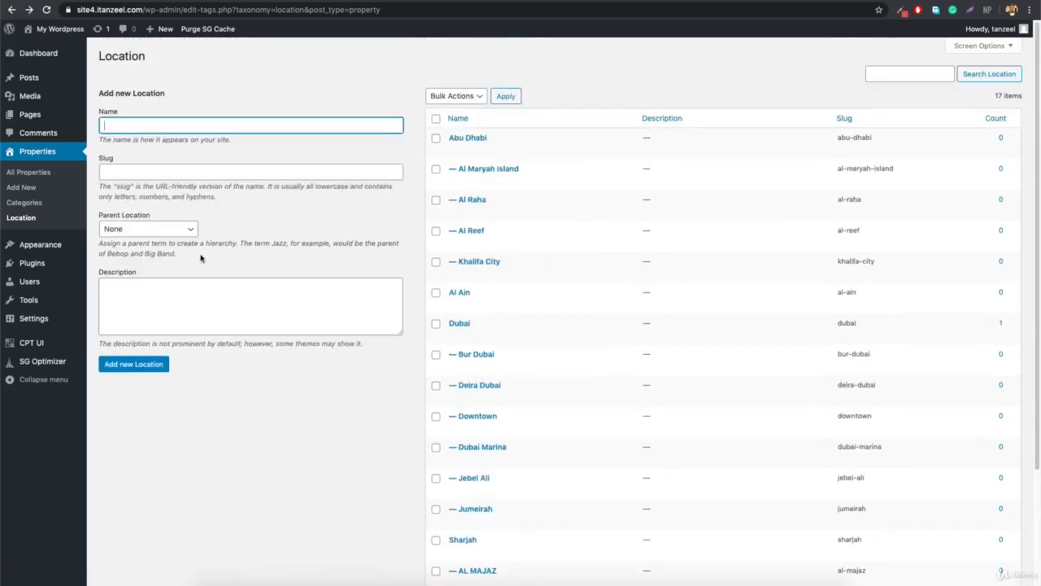
pyautogui.moveTo(63, 55)
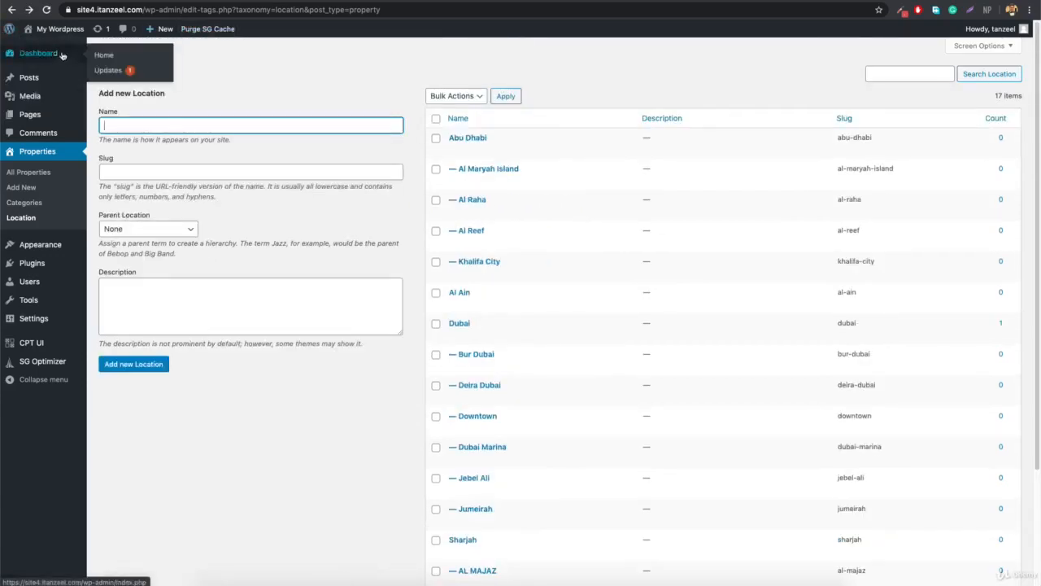
pyautogui.moveTo(40, 37)
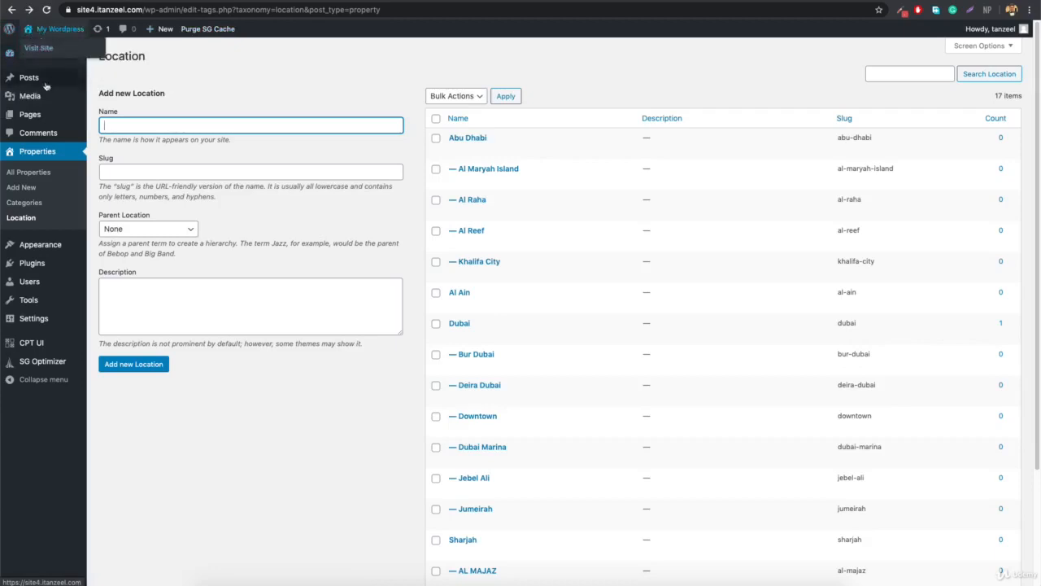
pyautogui.click(36, 176)
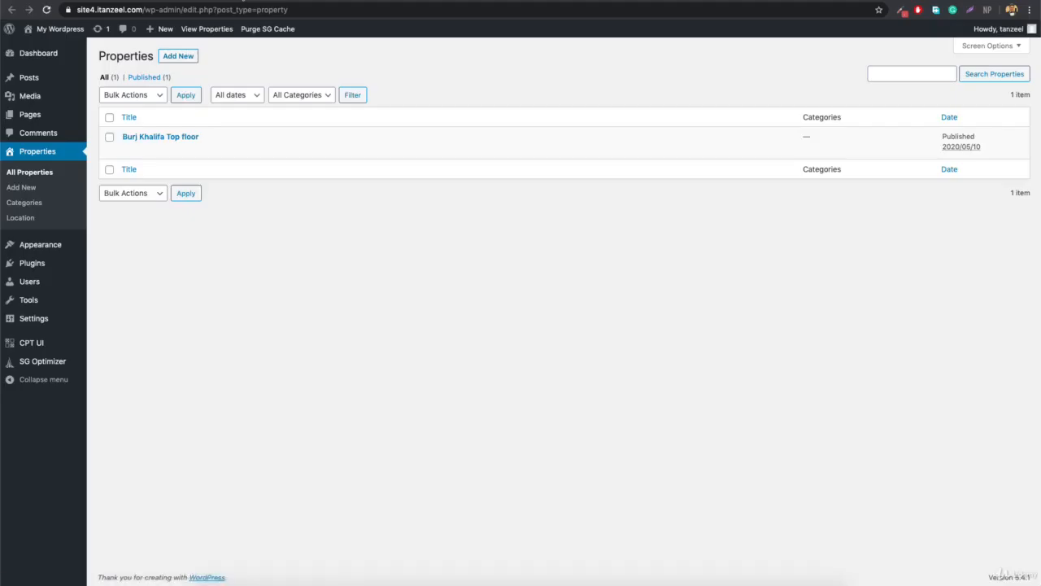
# Reopen Burj Khalifa Top floor in the editor and verify Dubai is ticked under Location.
pyautogui.keyDown('super'); pyautogui.click(132, 150); pyautogui.keyUp('super')
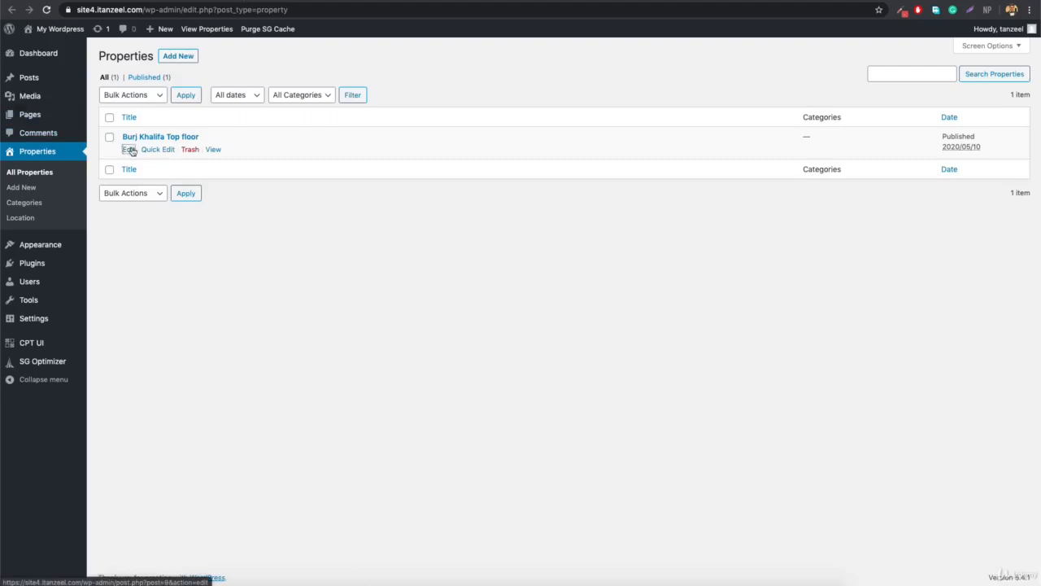
pyautogui.click(348, 0)
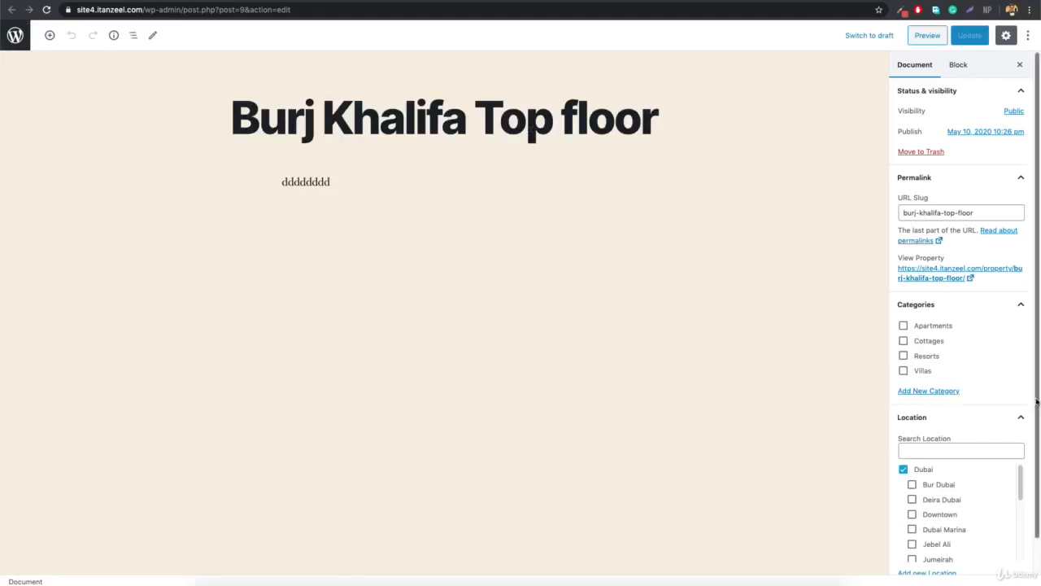
pyautogui.scroll(-1, 905, 303)
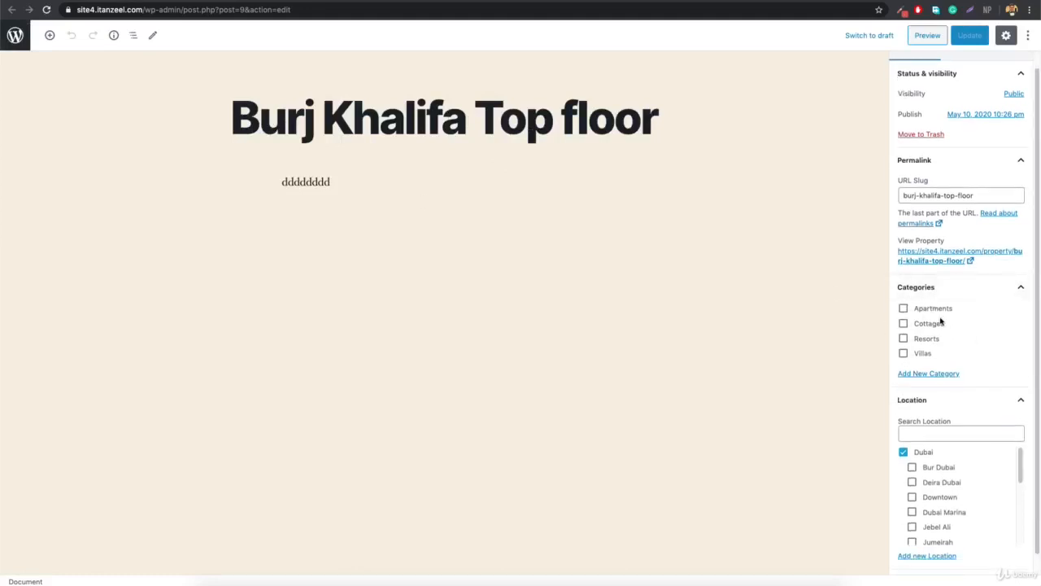
pyautogui.scroll(-1, 965, 377)
pyautogui.scroll(-1, 967, 460)
pyautogui.scroll(1, 967, 462)
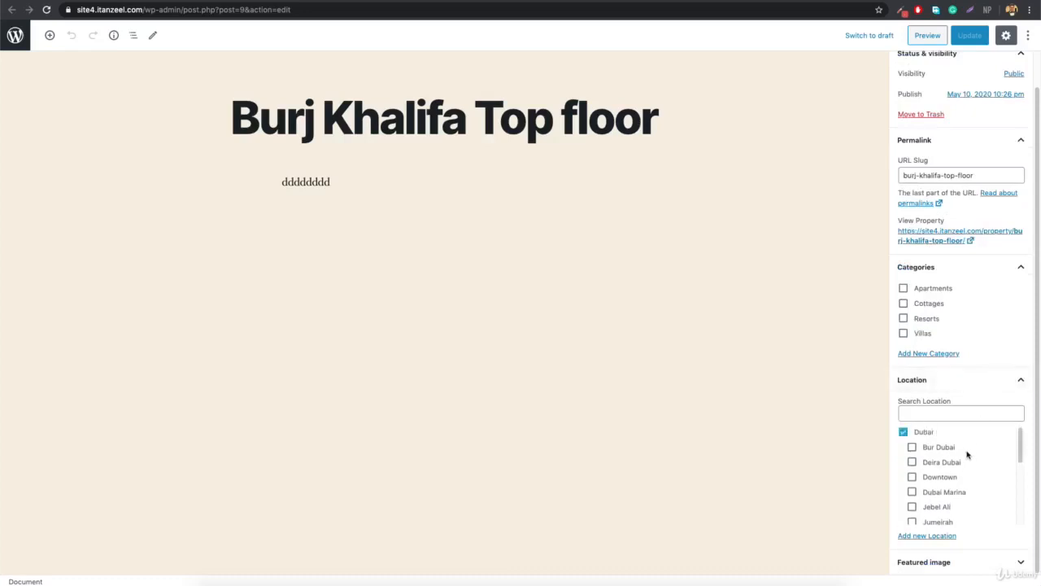
pyautogui.scroll(1, 963, 477)
pyautogui.scroll(-1, 964, 478)
pyautogui.scroll(-5, 931, 458)
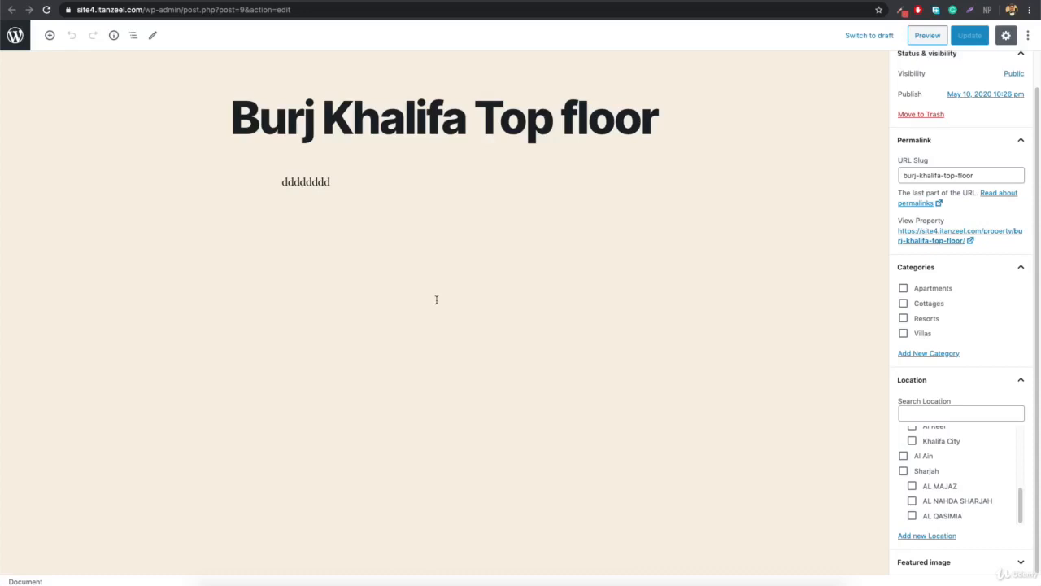
# Open the site3 shop admin in a new tab and scroll through the HP OMEN product editor.
pyautogui.press('super+t')
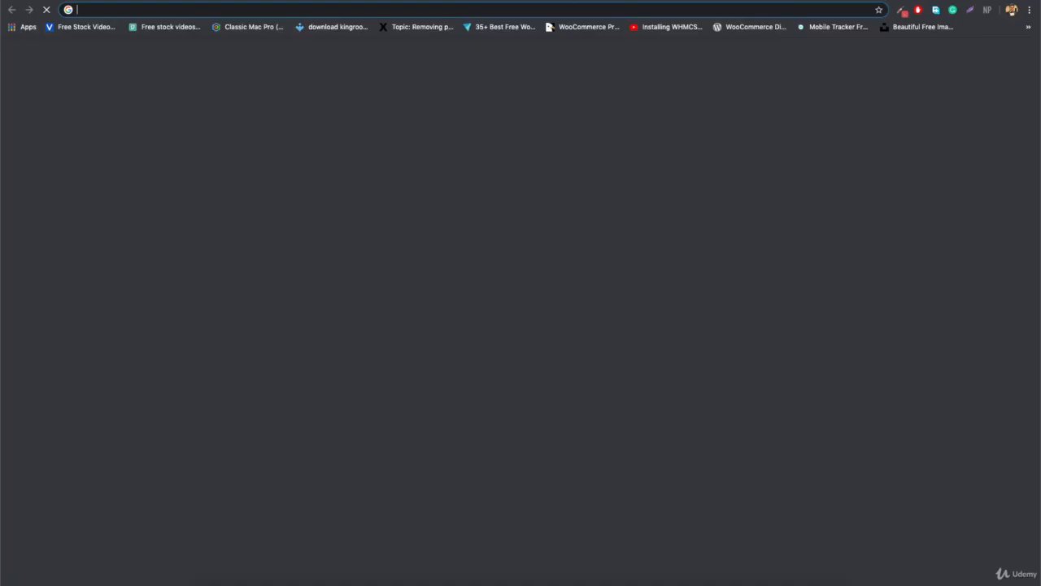
pyautogui.write('site3.itanzeel.com')
pyautogui.press('Return')
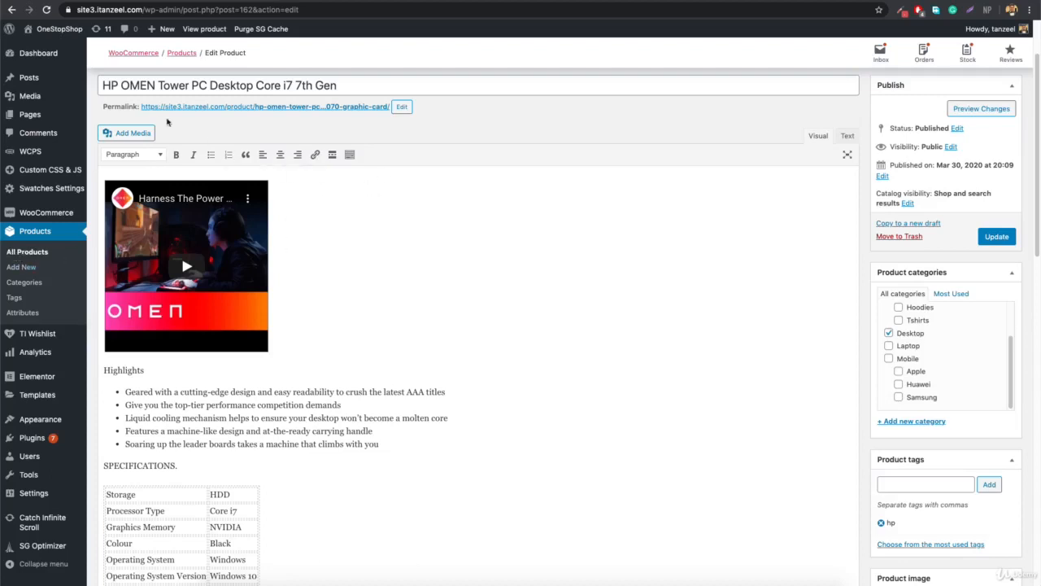
pyautogui.scroll(-10, 397, 277)
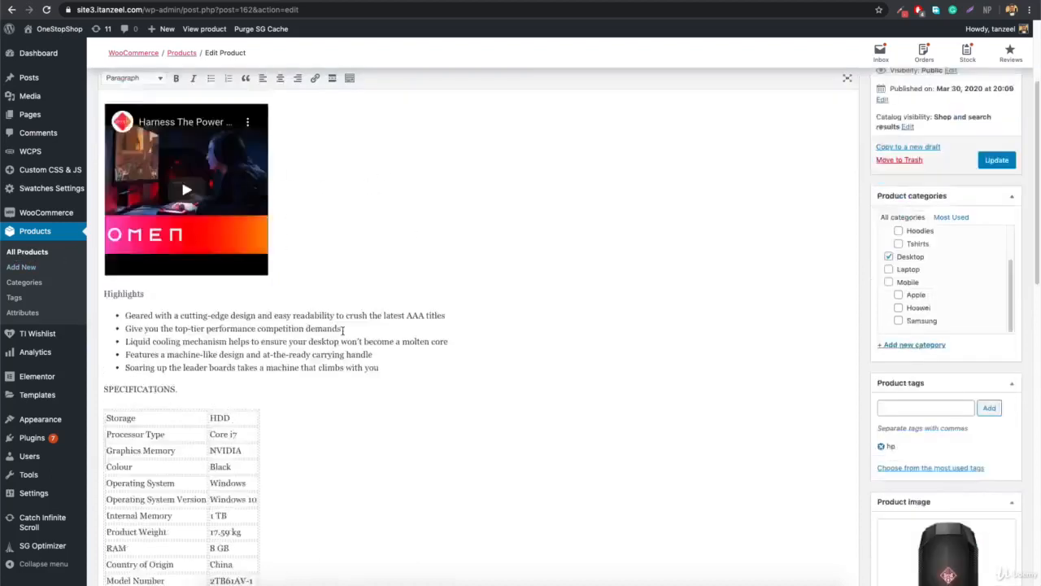
pyautogui.scroll(6, 393, 304)
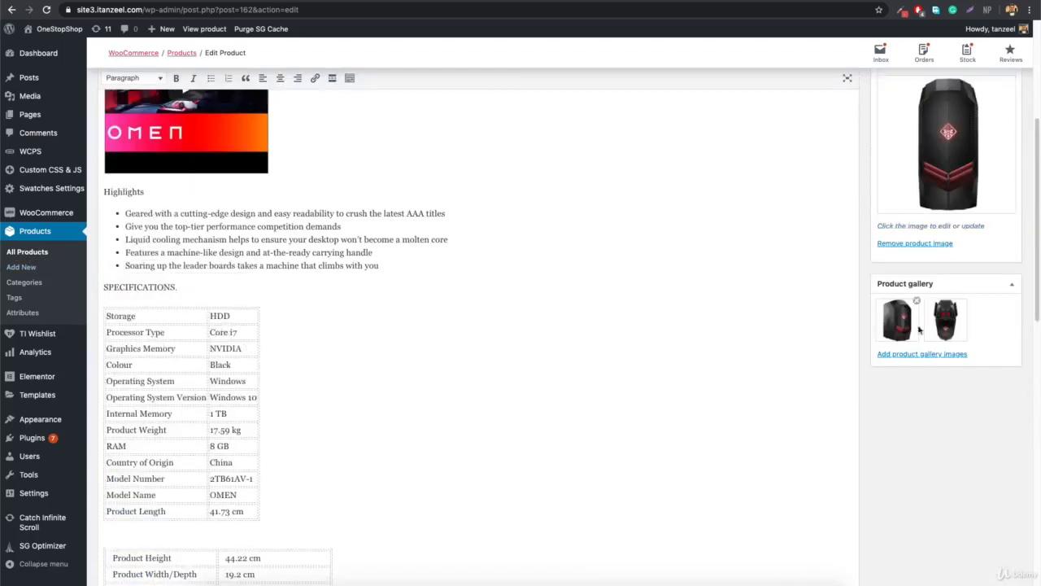
pyautogui.scroll(3, 923, 203)
pyautogui.scroll(-1, 932, 363)
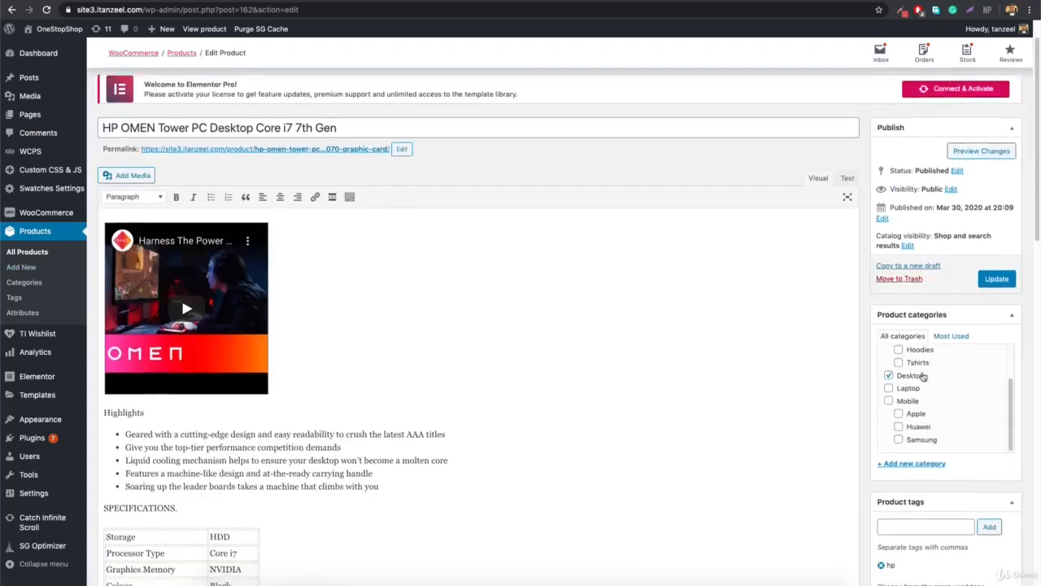
pyautogui.scroll(-1, 938, 404)
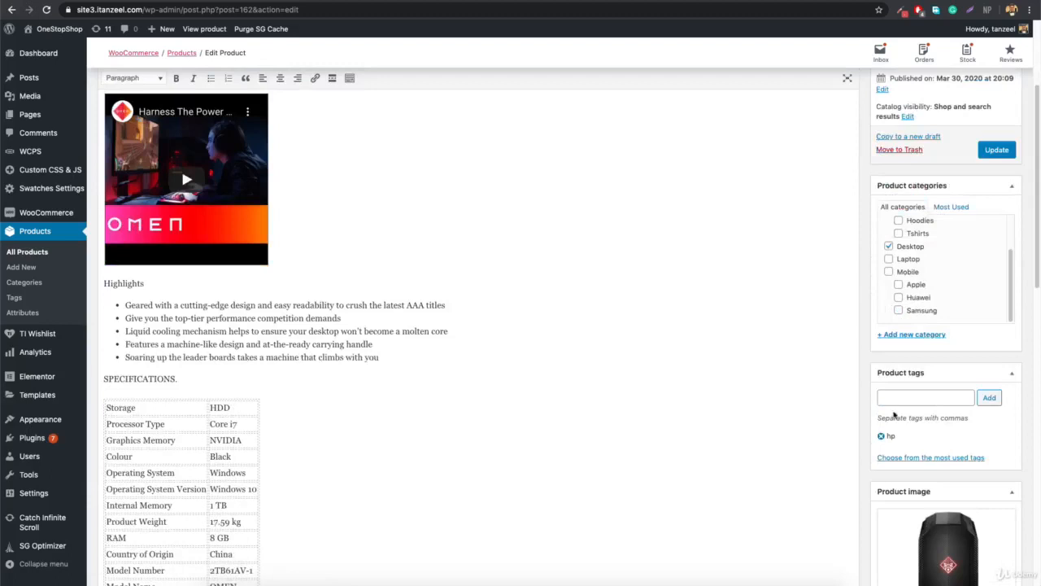
pyautogui.scroll(-4, 544, 327)
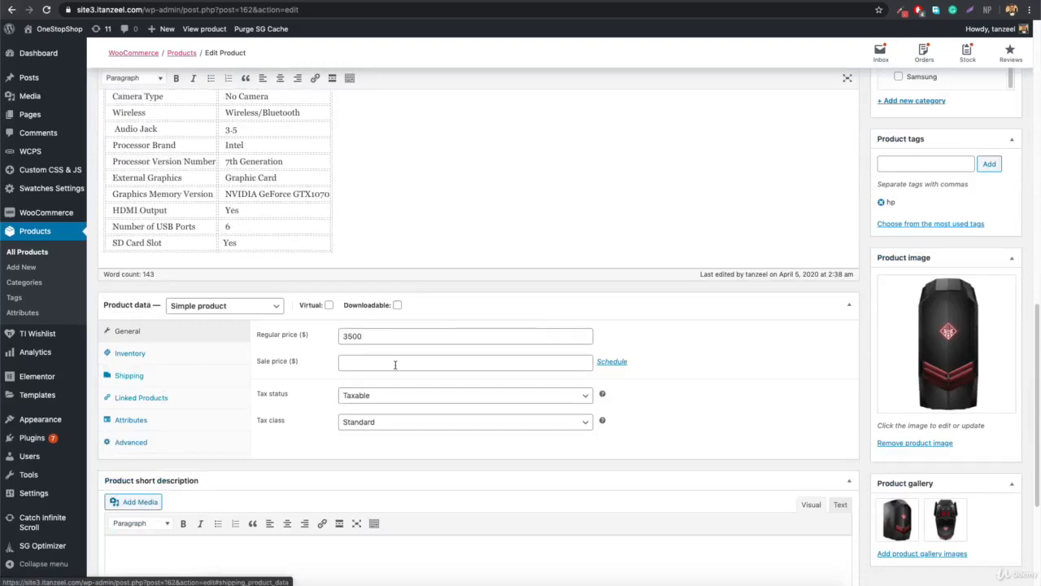
# Review the product's Shipping and Attributes settings in Product data.
pyautogui.click(151, 375)
pyautogui.click(157, 426)
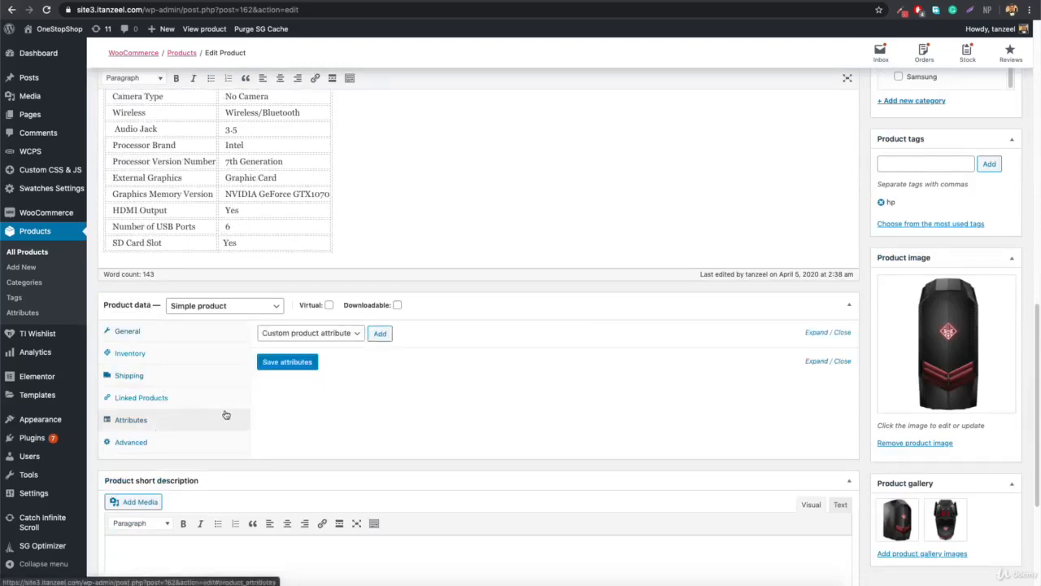
pyautogui.scroll(-5, 617, 332)
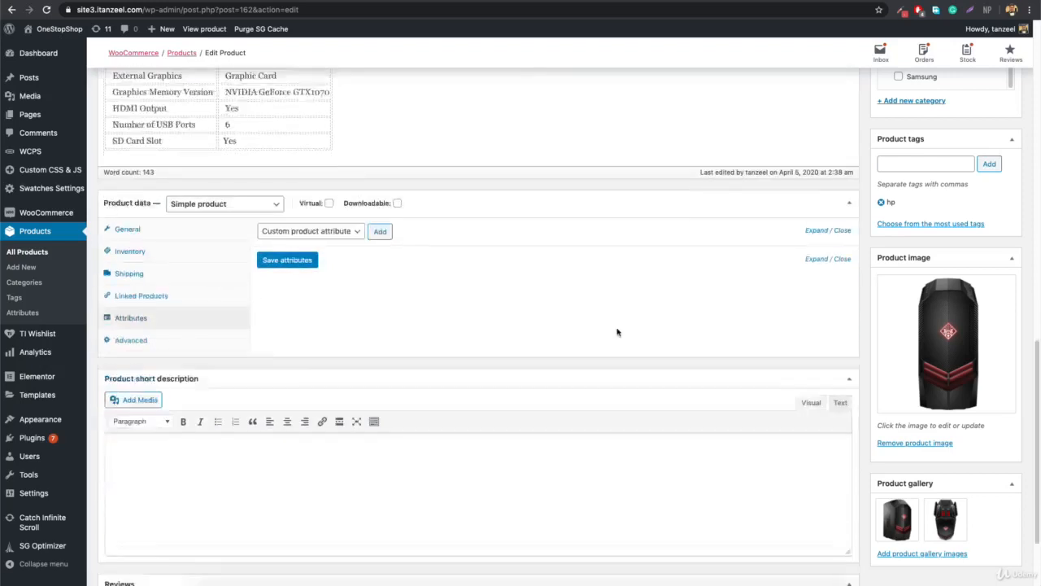
pyautogui.scroll(15, 271, 351)
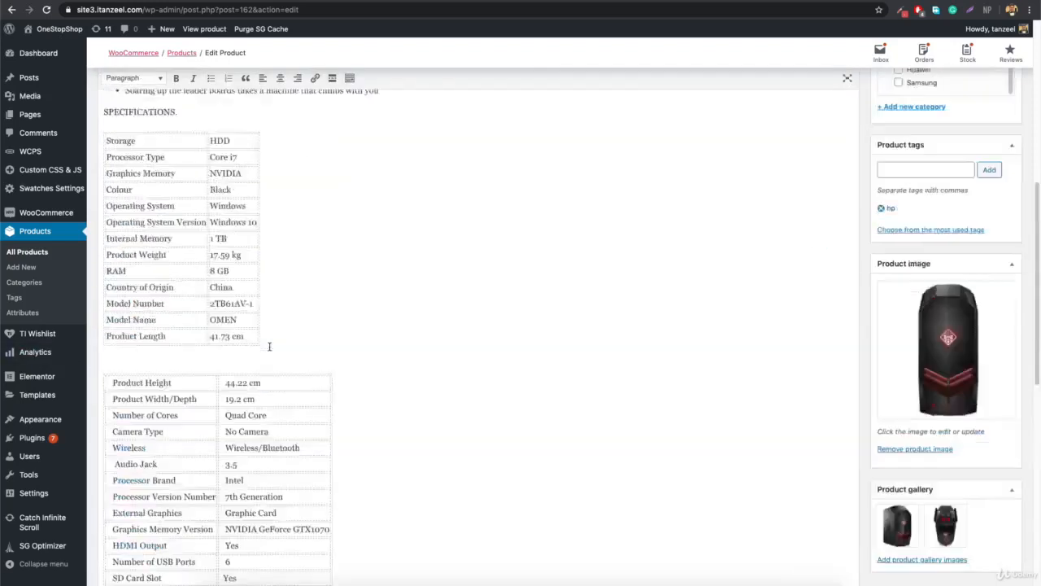
# Open the product's permalink as the live product page in a new tab.
pyautogui.rightClick(263, 201)
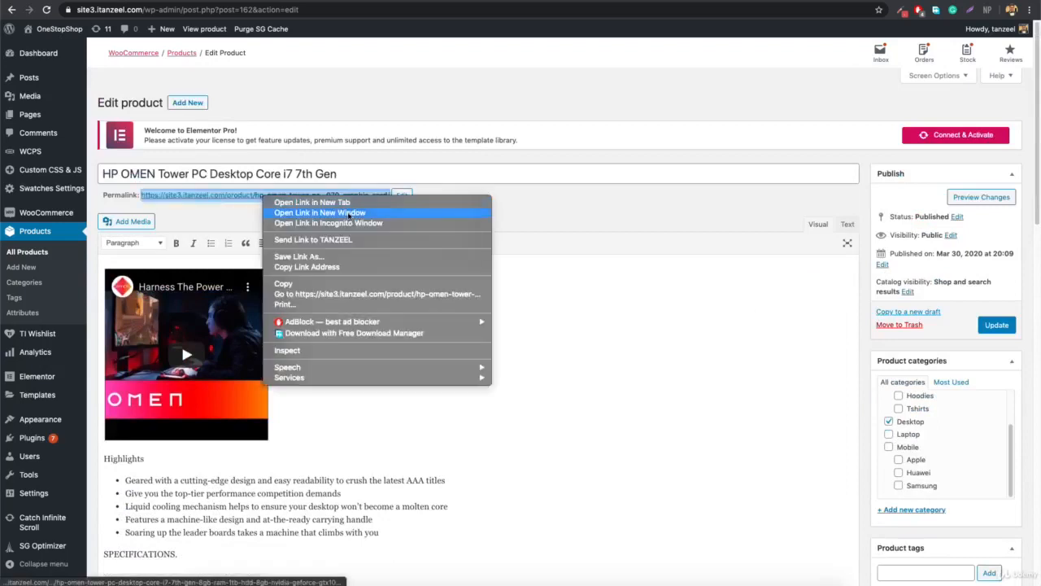
pyautogui.click(358, 205)
pyautogui.click(732, 0)
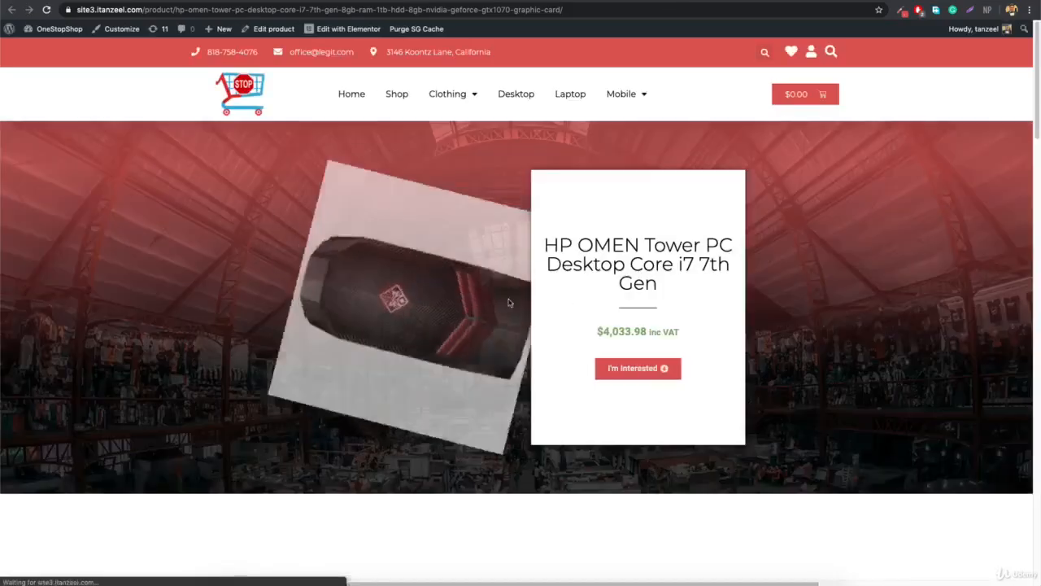
# Check the General pricing settings, then scroll the live page's description and specifications table.
pyautogui.click(570, 1)
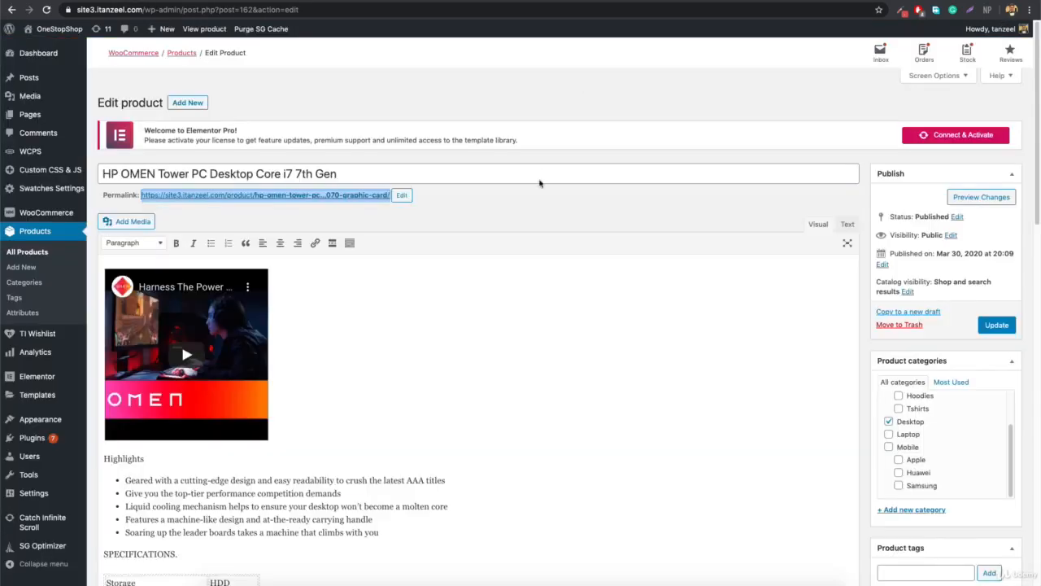
pyautogui.scroll(-9, 520, 227)
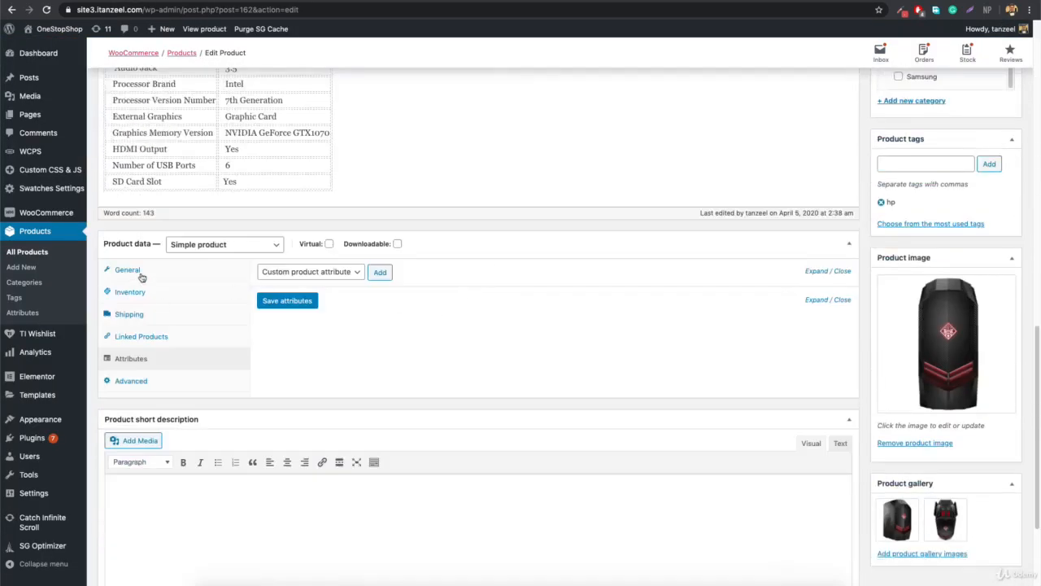
pyautogui.click(137, 273)
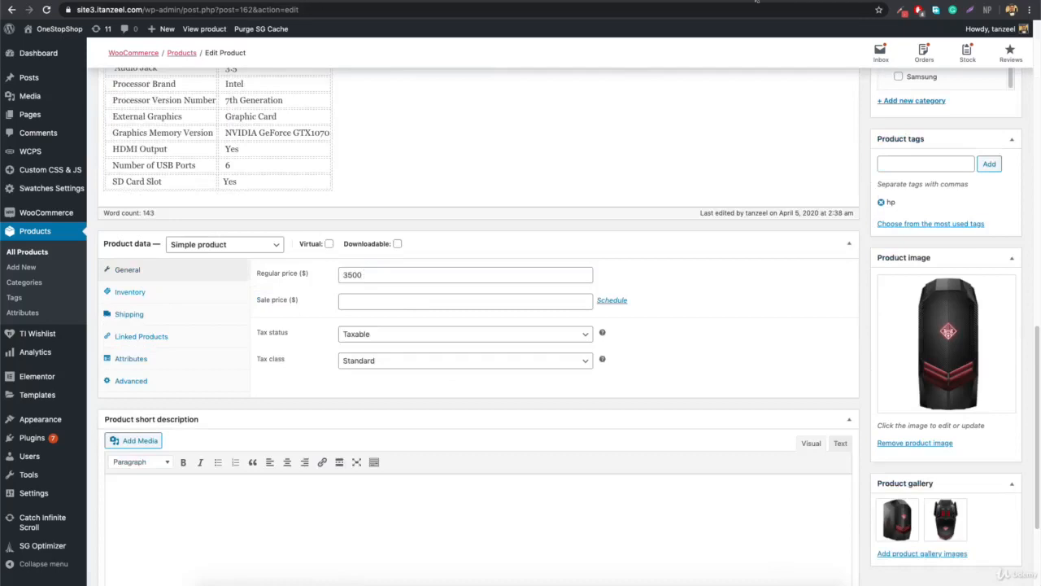
pyautogui.click(756, 3)
pyautogui.scroll(-5, 606, 293)
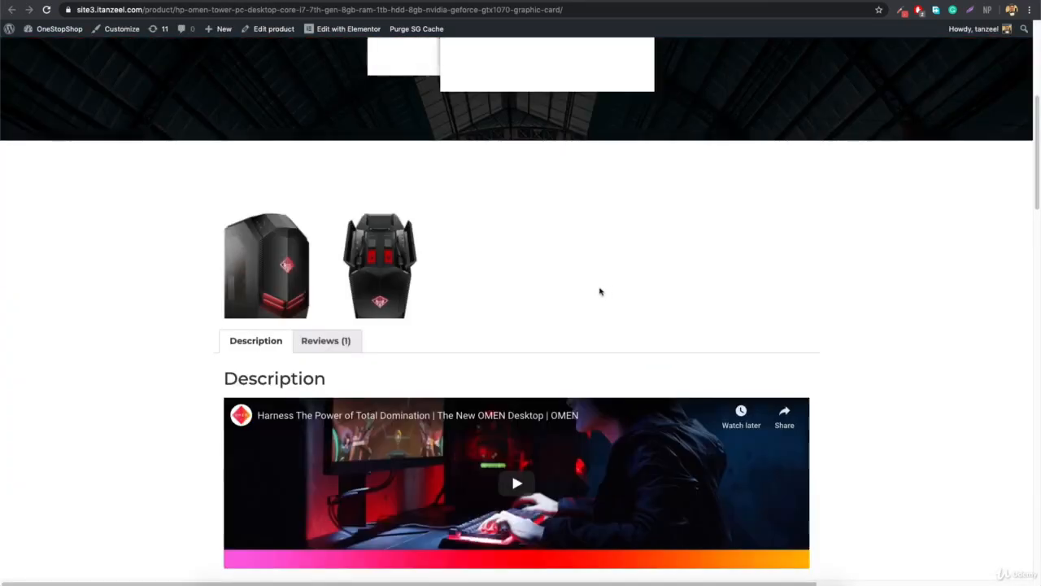
pyautogui.scroll(-4, 599, 291)
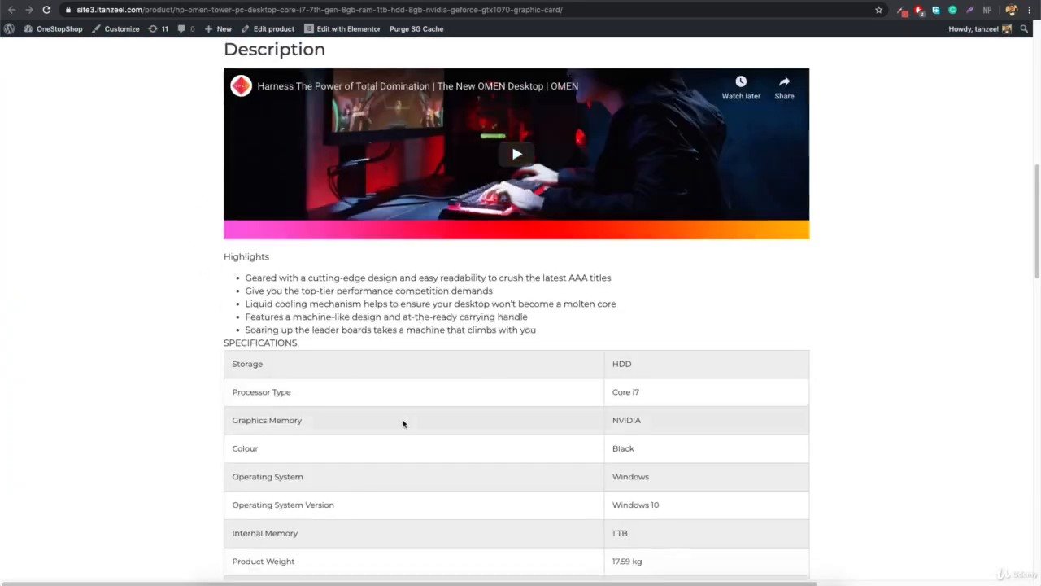
pyautogui.scroll(-15, 481, 381)
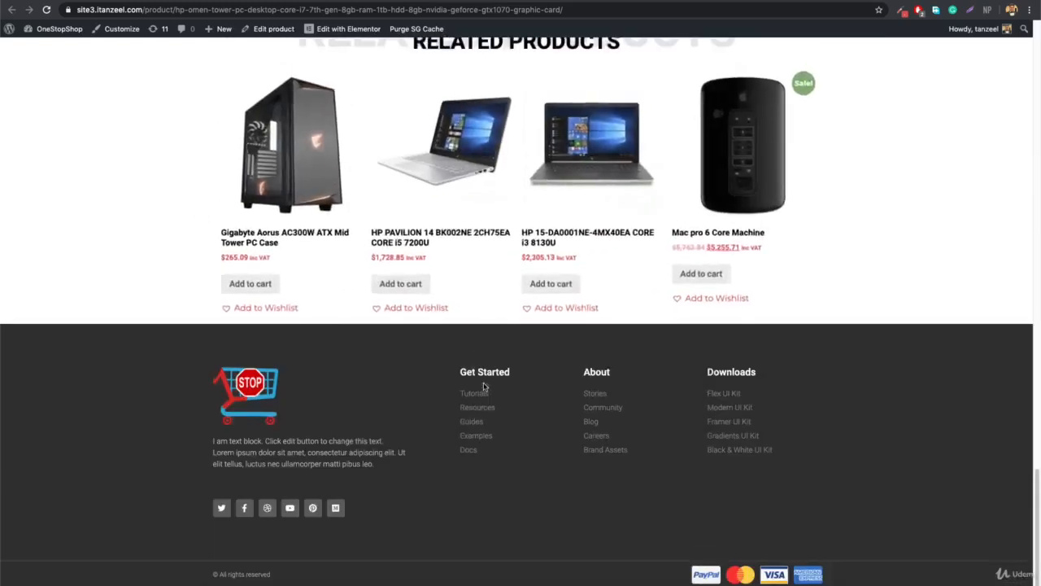
pyautogui.scroll(3, 484, 386)
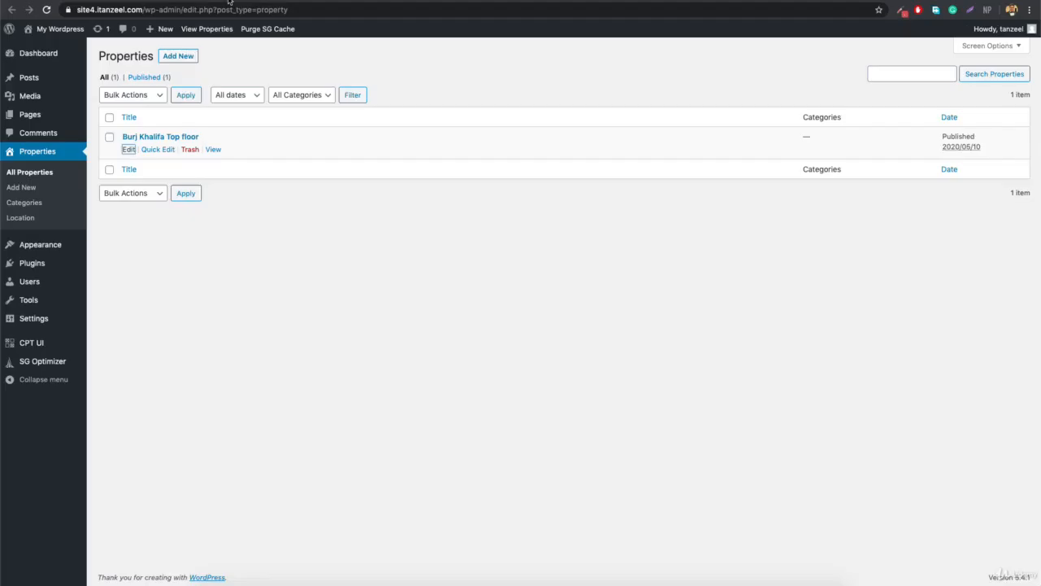
# Return to the site4 property editor and bring up the Word notes listing Price, Size sqft and Bedrooms.
pyautogui.click(231, 5)
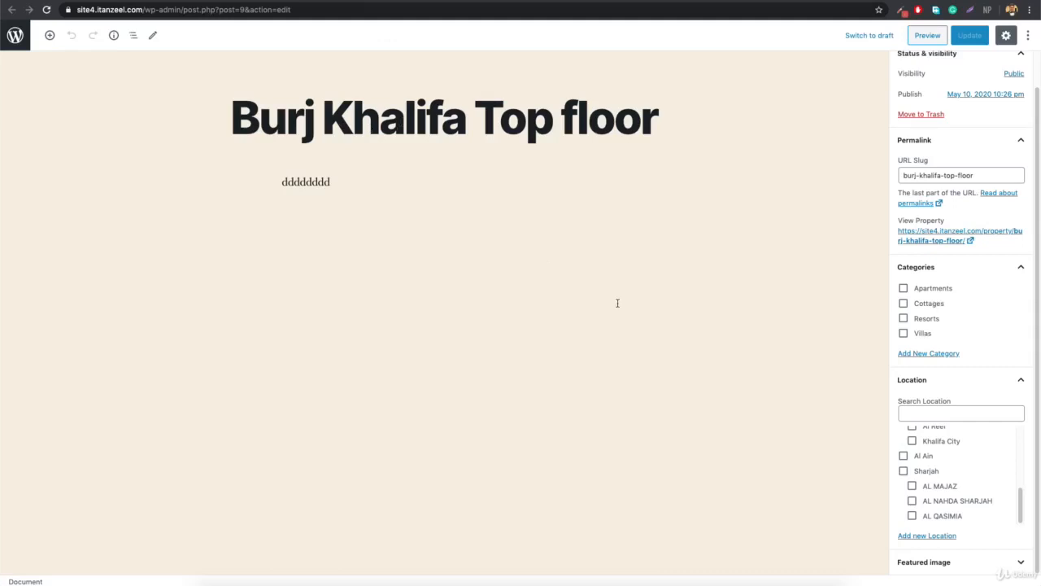
pyautogui.click(725, 581)
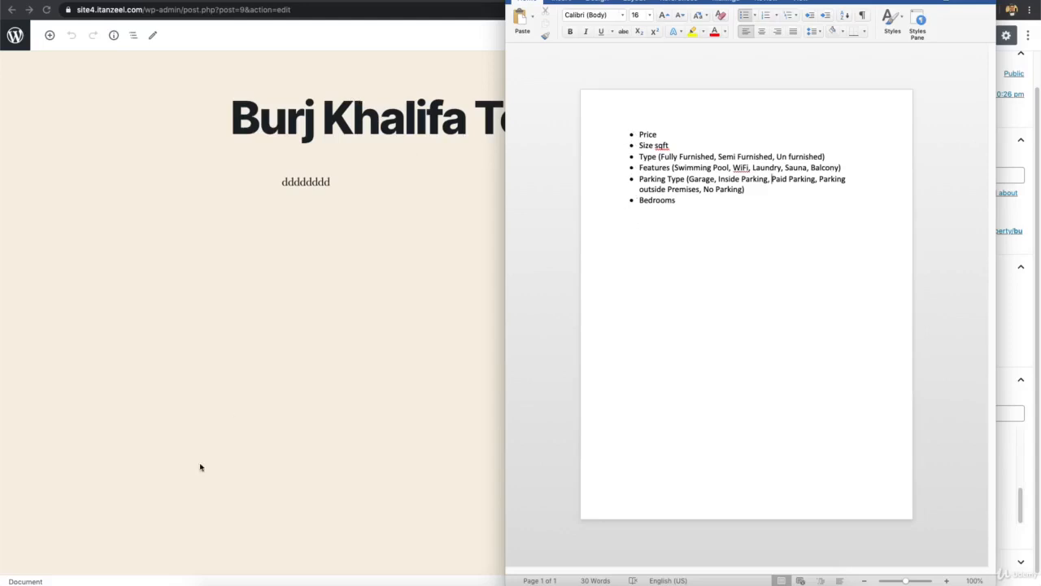
# Bring the Burj Khalifa Top floor post editor back in front of the Word notes.
pyautogui.click(289, 449)
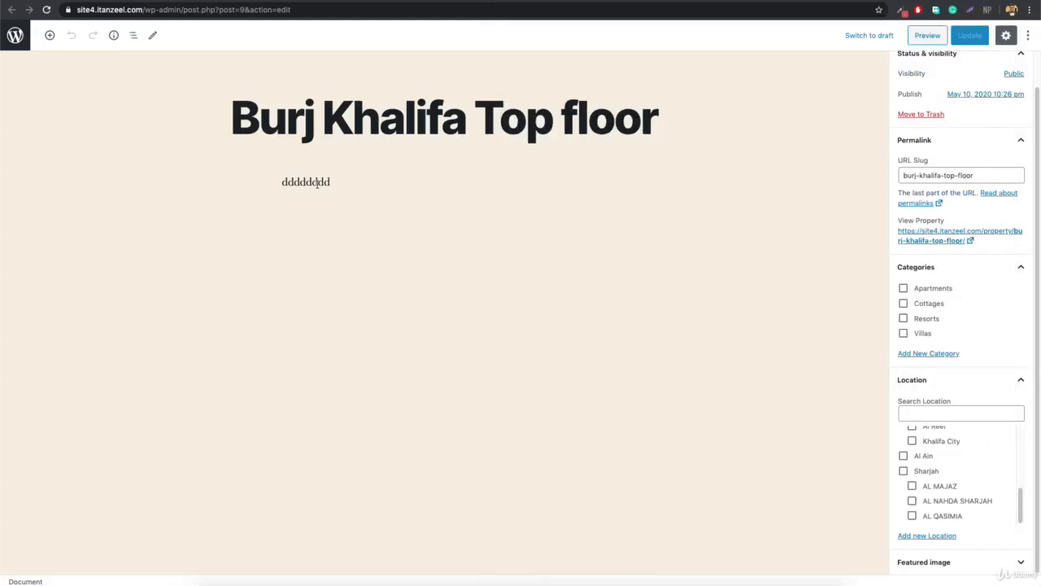
# Preview the Burj Khalifa Top floor post on the site, then open the Properties list.
pyautogui.click(926, 37)
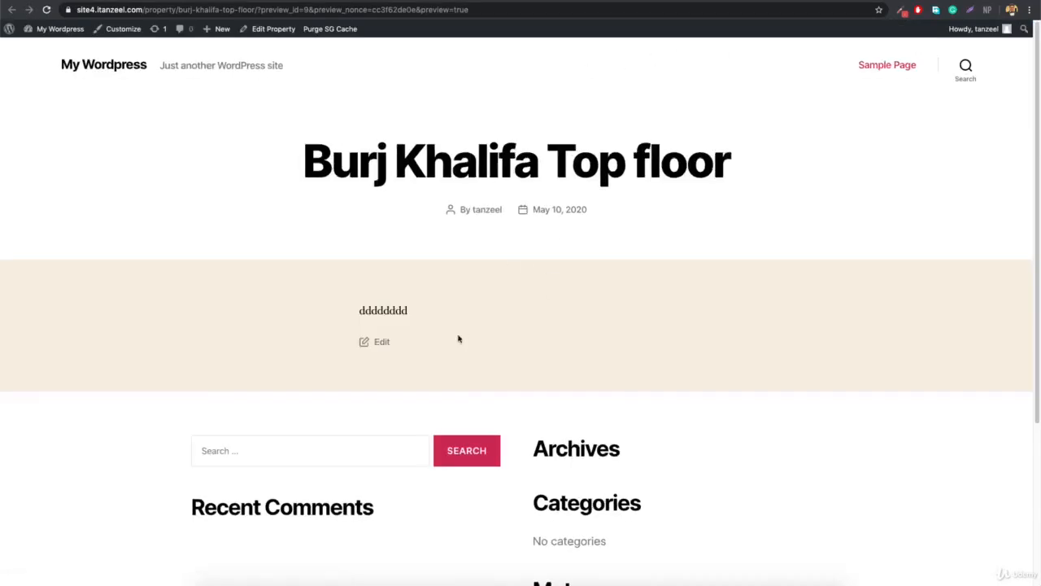
pyautogui.scroll(-3, 407, 218)
pyautogui.scroll(3, 409, 228)
pyautogui.click(377, 3)
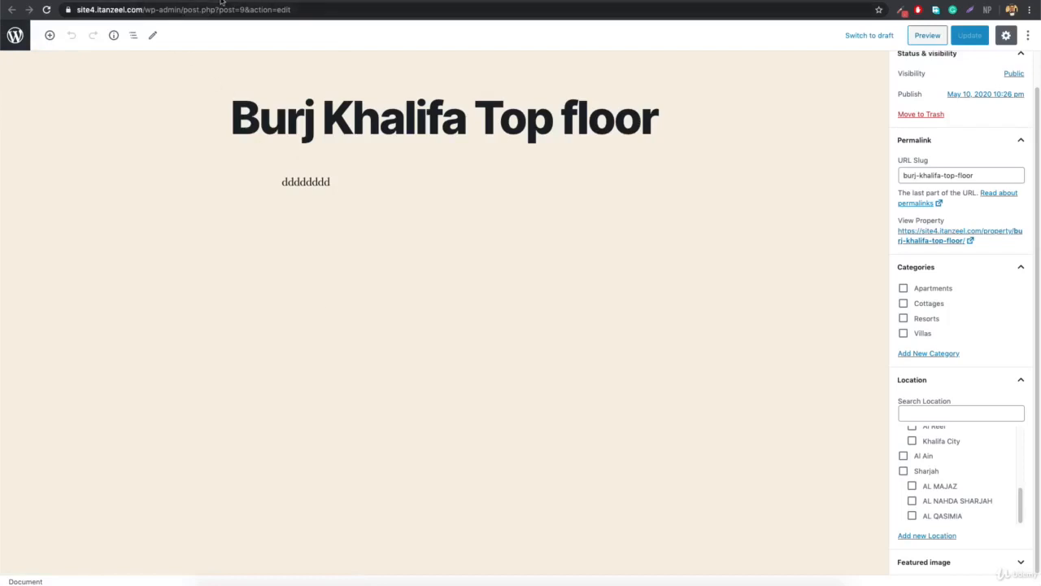
pyautogui.click(221, 0)
# Search plugins for 'act', then install and activate Advanced Custom Fields 5.8.11.
pyautogui.moveTo(30, 268)
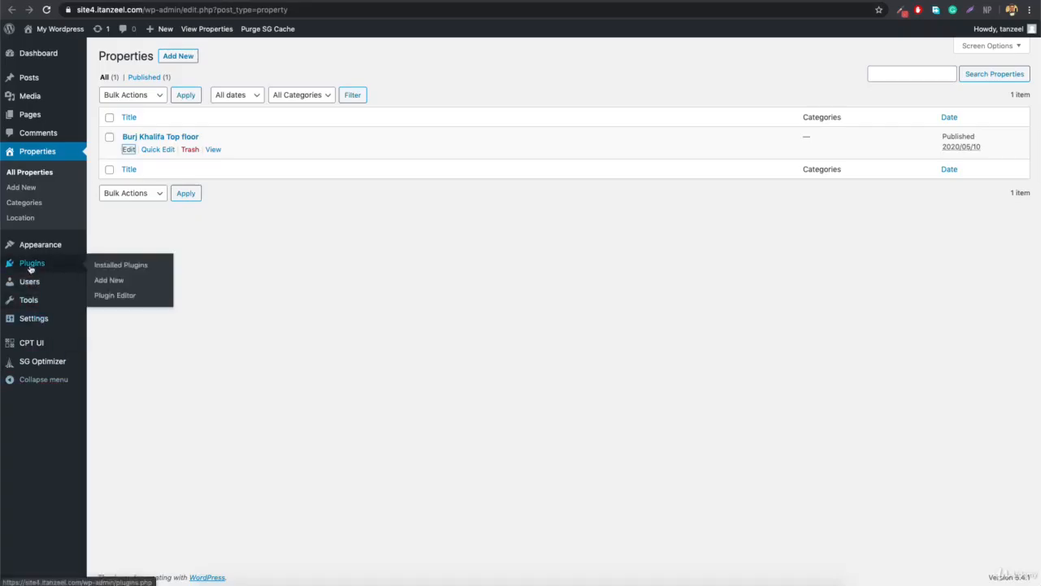
pyautogui.click(115, 281)
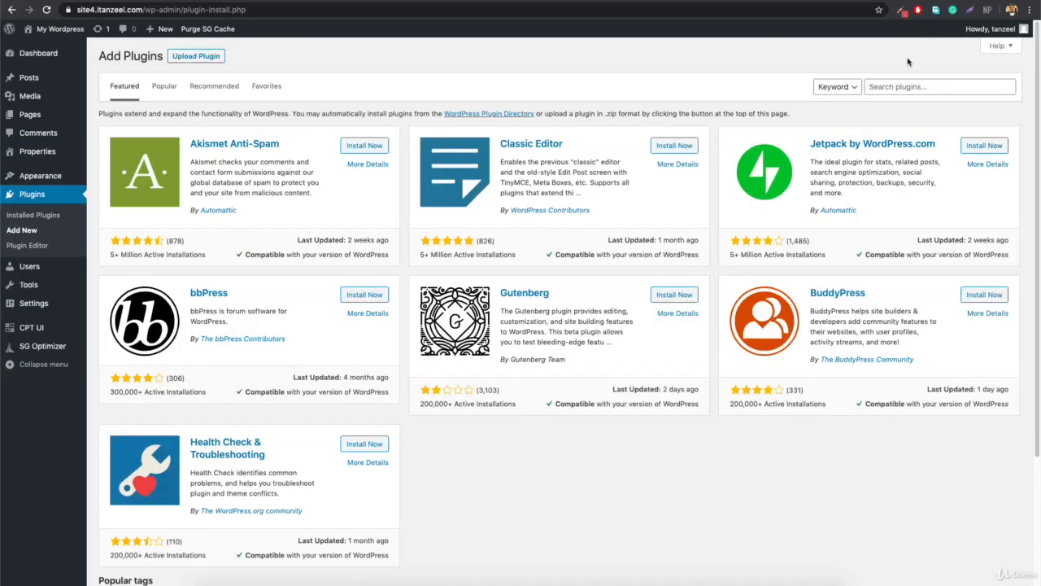
pyautogui.click(897, 87)
pyautogui.write('act')
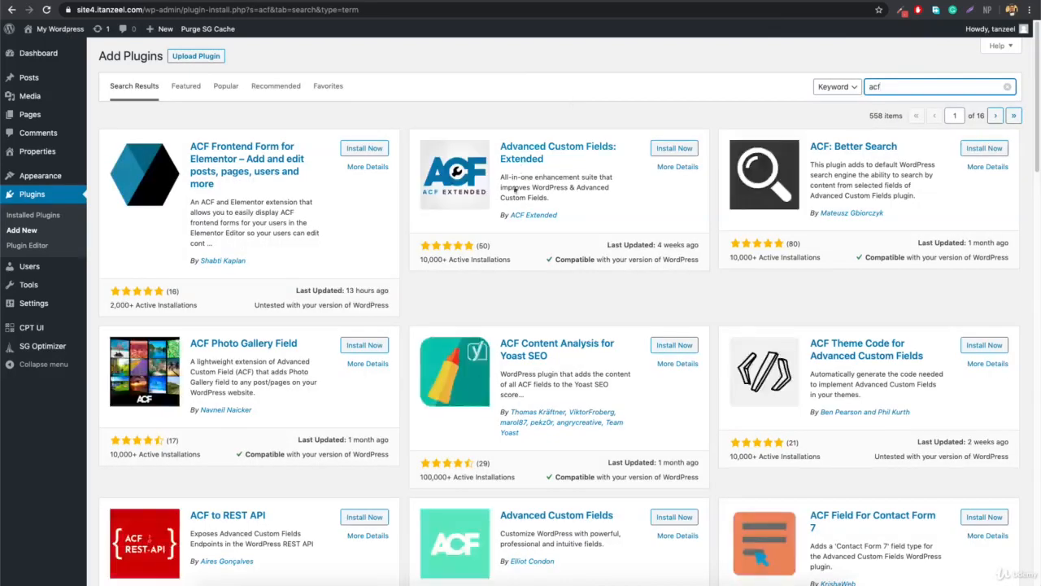
pyautogui.scroll(-3, 514, 188)
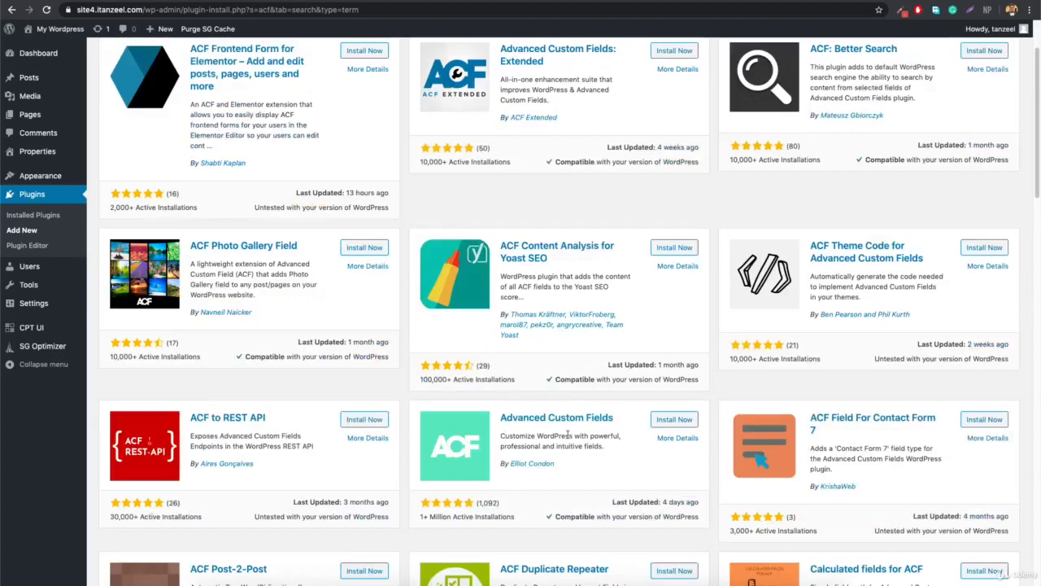
pyautogui.click(661, 421)
pyautogui.scroll(2, 626, 443)
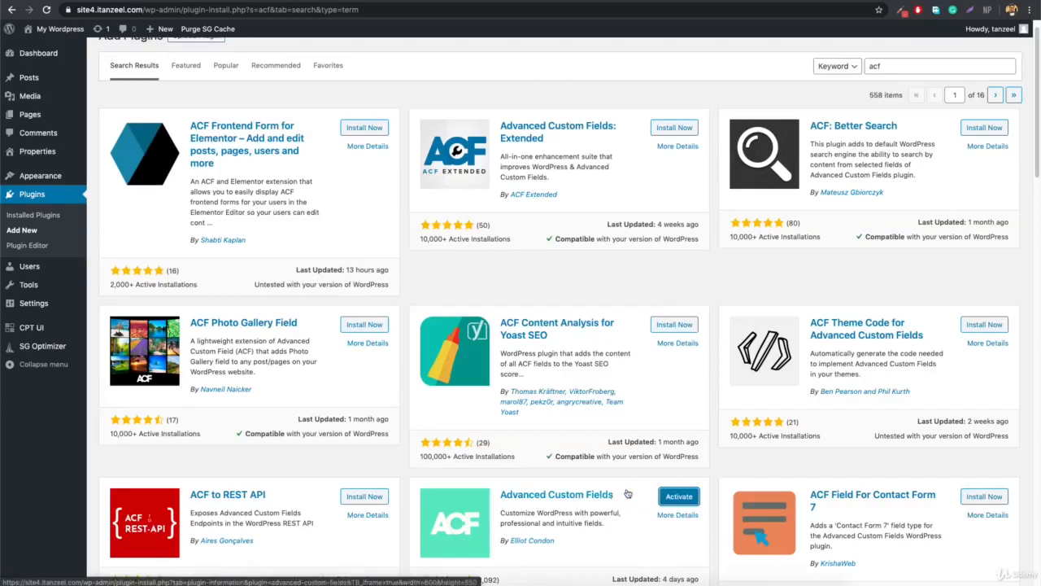
pyautogui.click(668, 497)
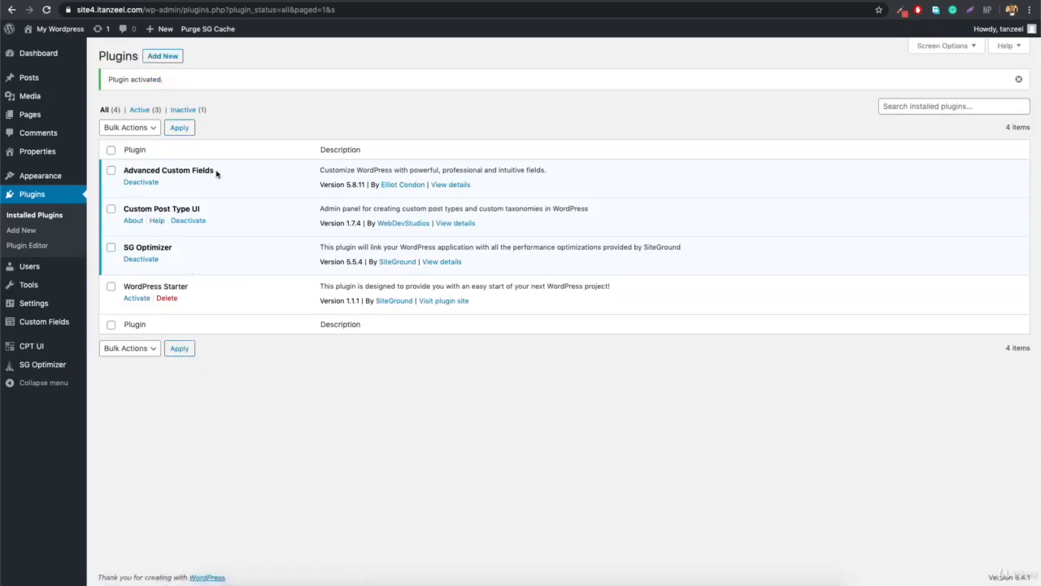
# View the empty Field Groups list and start a new field group.
pyautogui.moveTo(21, 326)
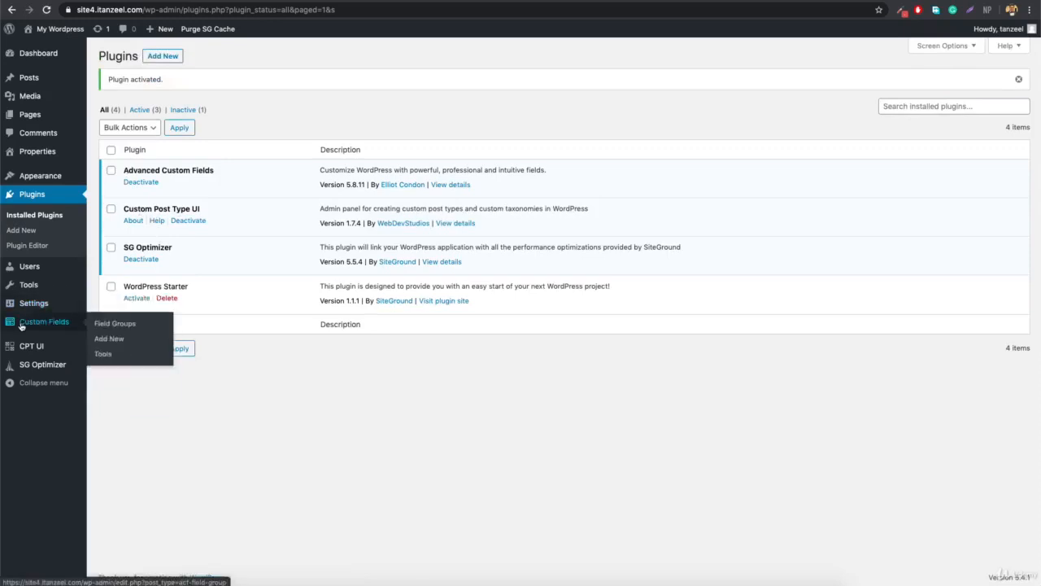
pyautogui.click(118, 324)
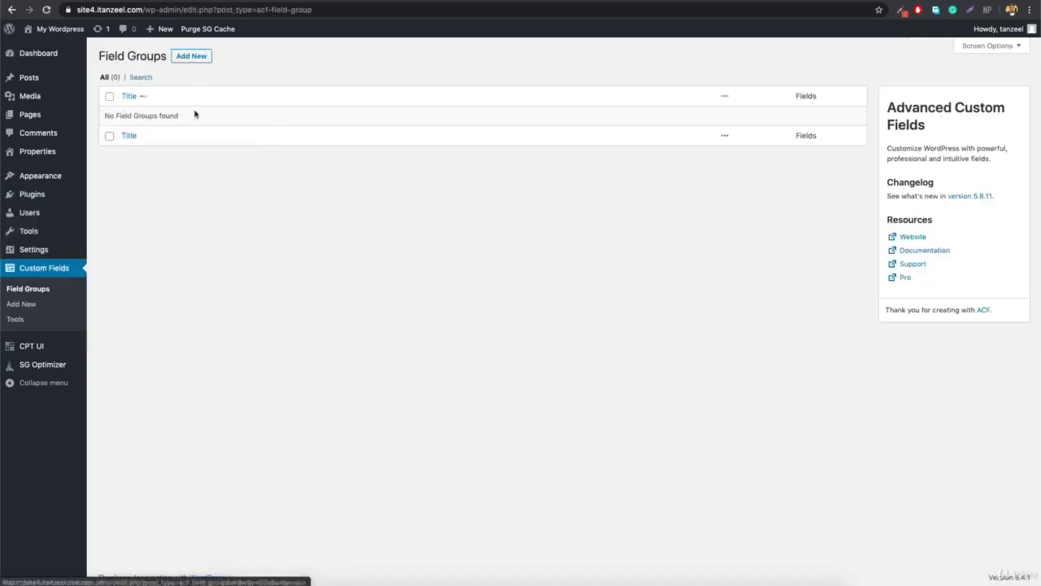
pyautogui.click(22, 304)
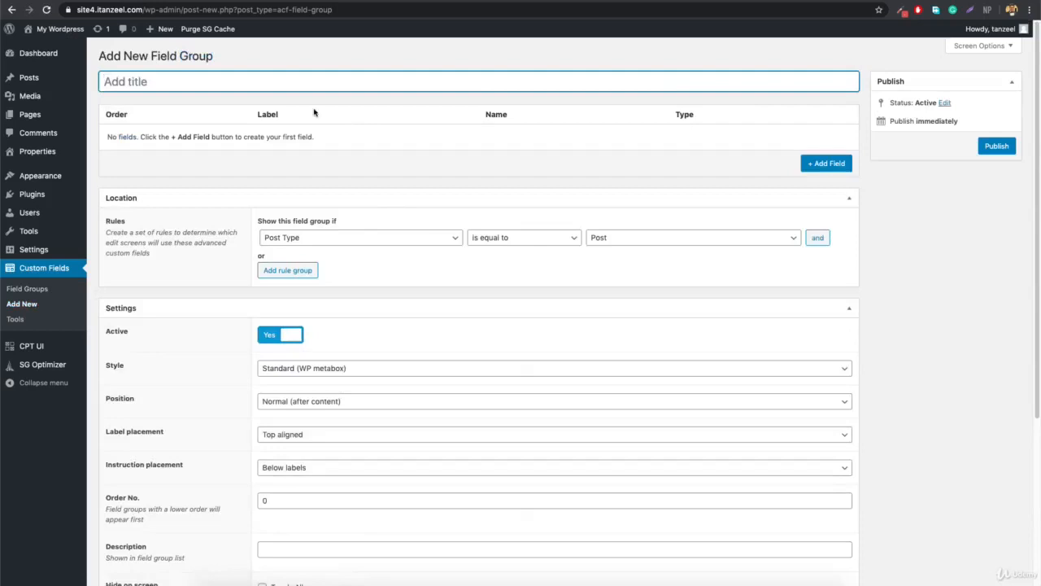
# Title the group 'Property Details' and add a field labelled Price.
pyautogui.write('Property Details')
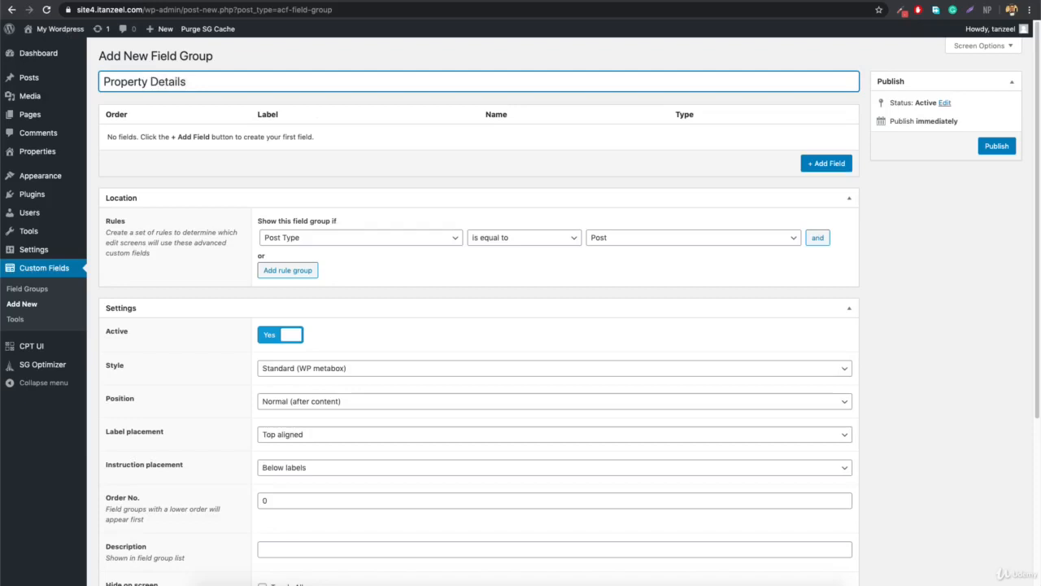
pyautogui.click(816, 164)
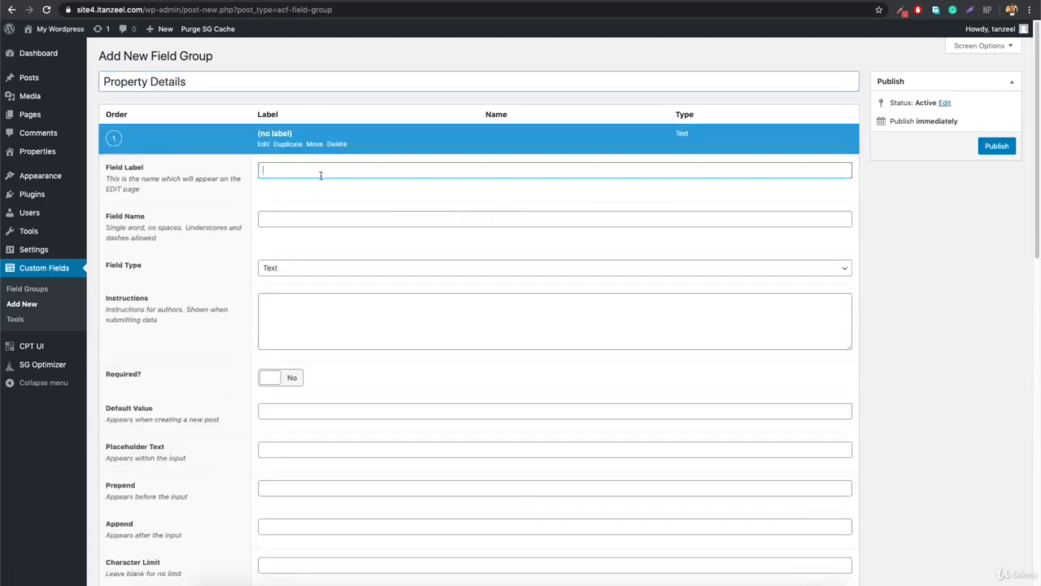
pyautogui.write('Price')
pyautogui.click(321, 201)
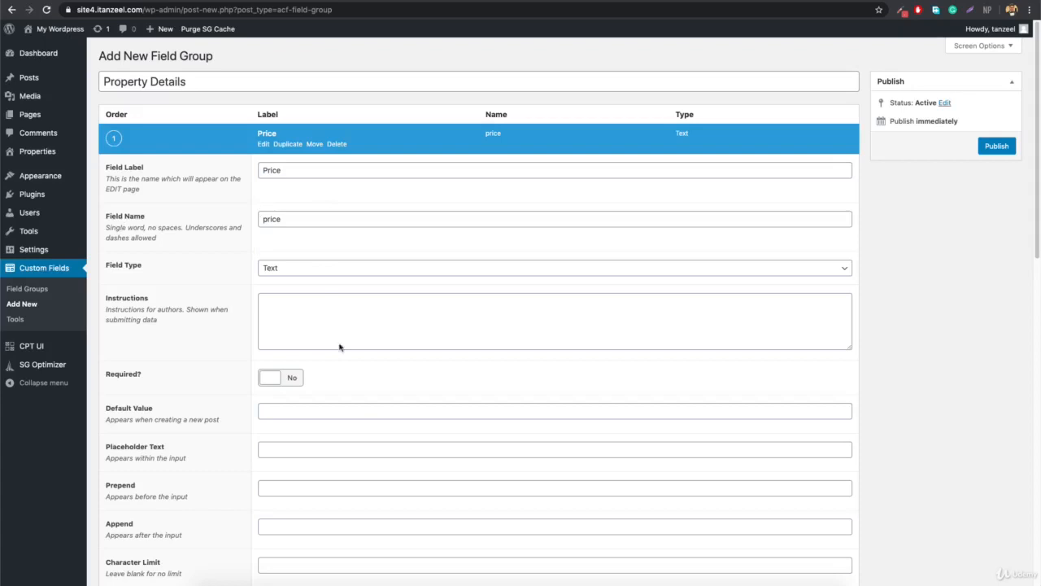
# Make Price a required Number field with placeholder text 500.
pyautogui.click(280, 274)
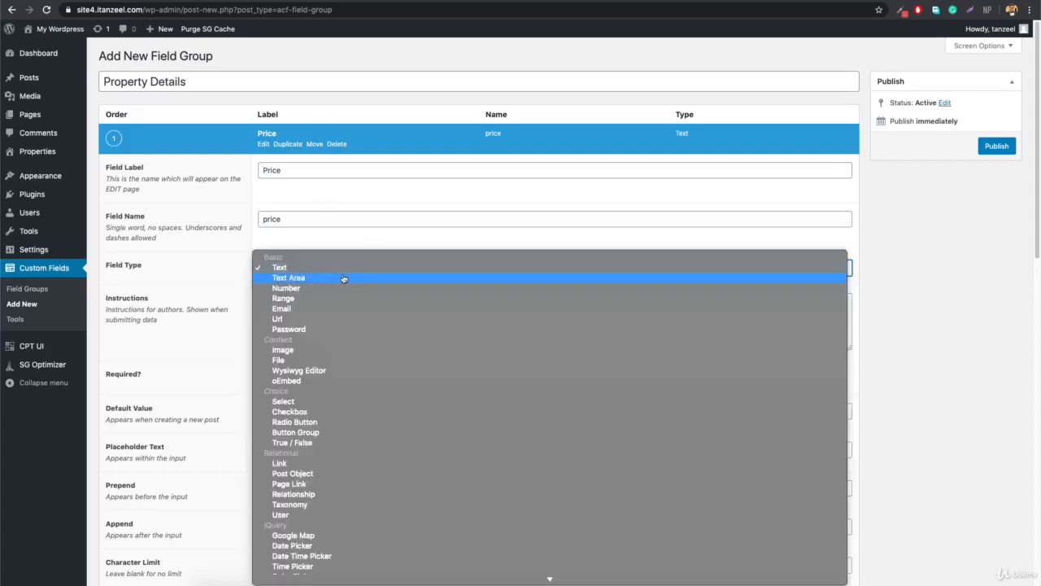
pyautogui.click(325, 288)
pyautogui.scroll(-1, 324, 288)
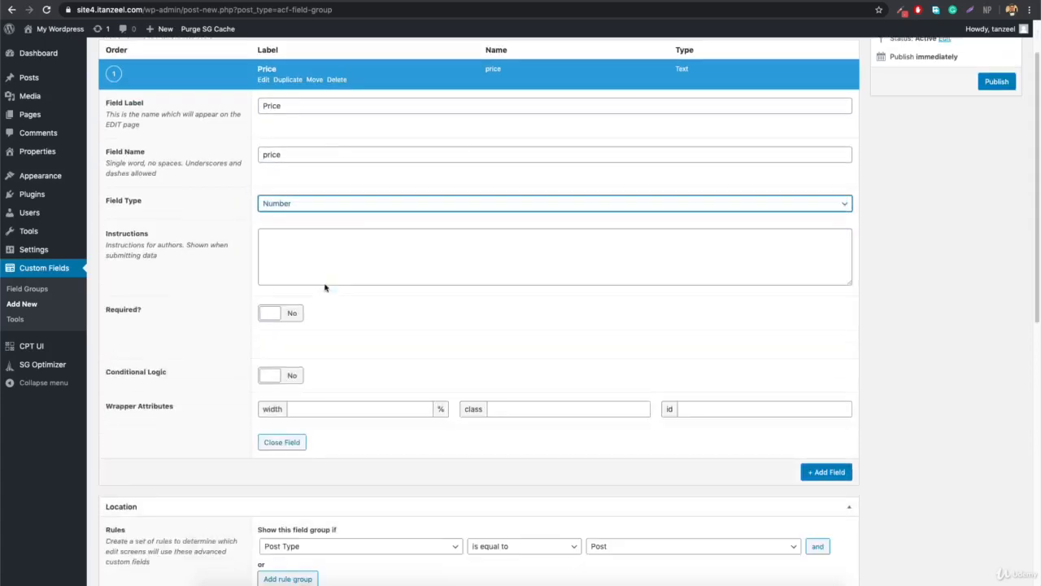
pyautogui.scroll(1, 412, 250)
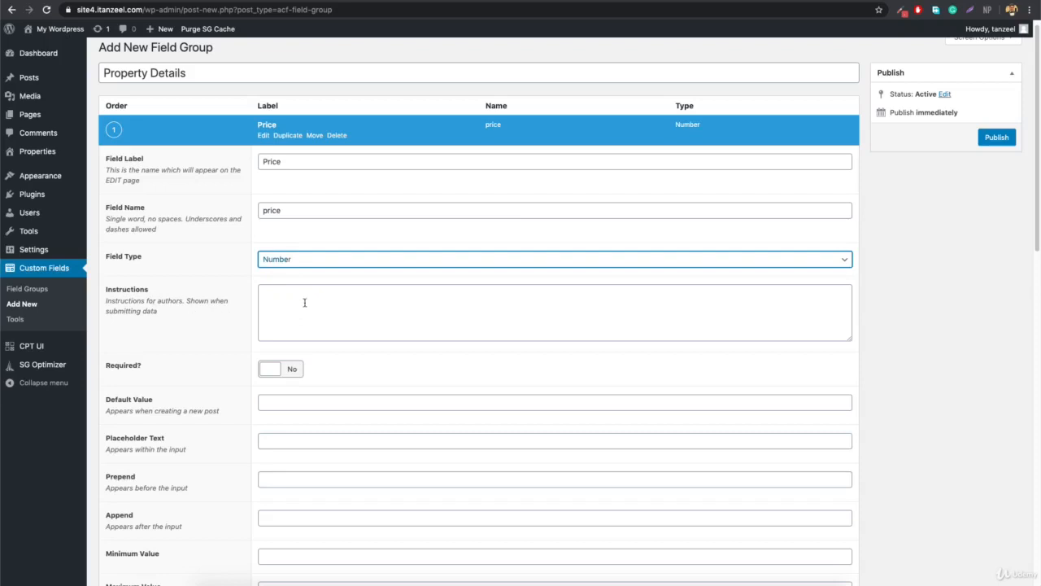
pyautogui.click(290, 369)
pyautogui.scroll(-1, 334, 389)
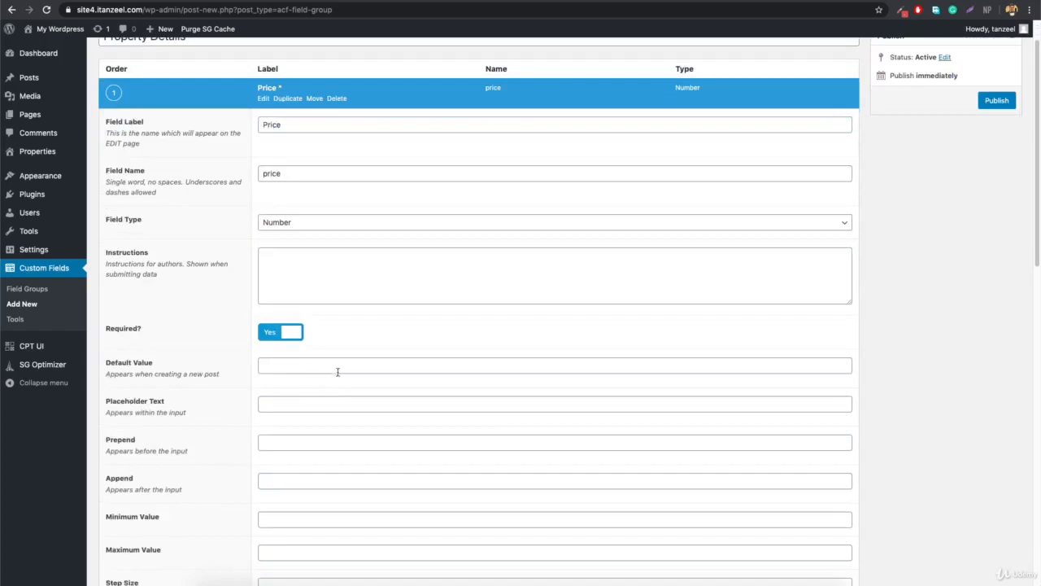
pyautogui.scroll(-1, 307, 408)
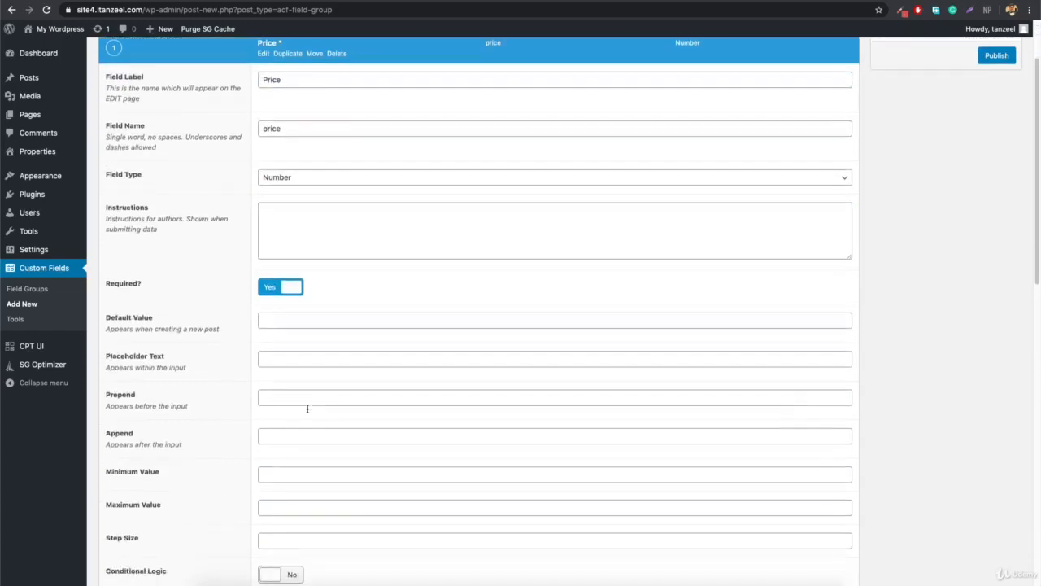
pyautogui.click(301, 355)
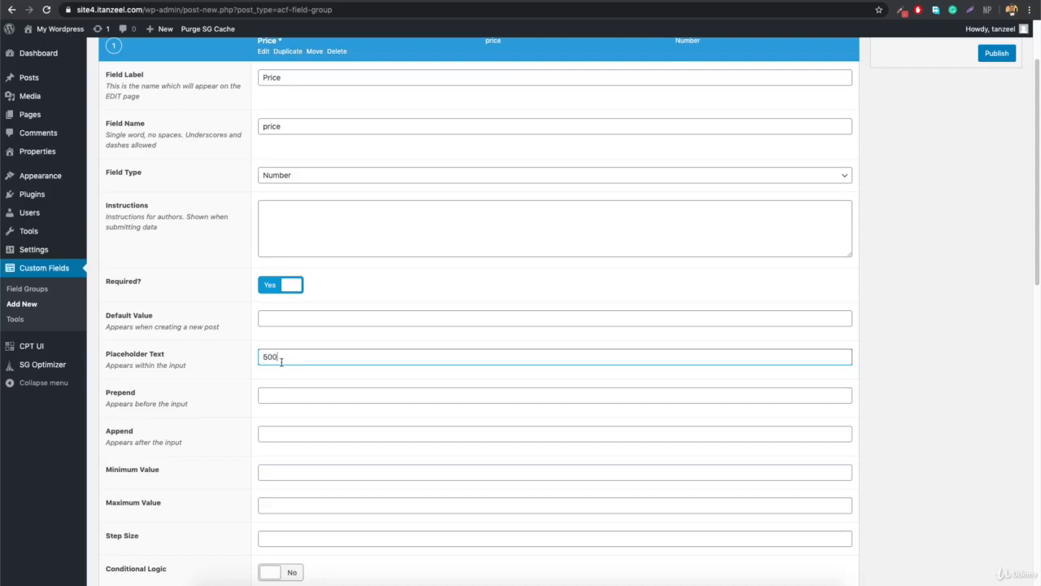
# Prepend a '$' sign to the Price field's input.
pyautogui.scroll(3, 276, 357)
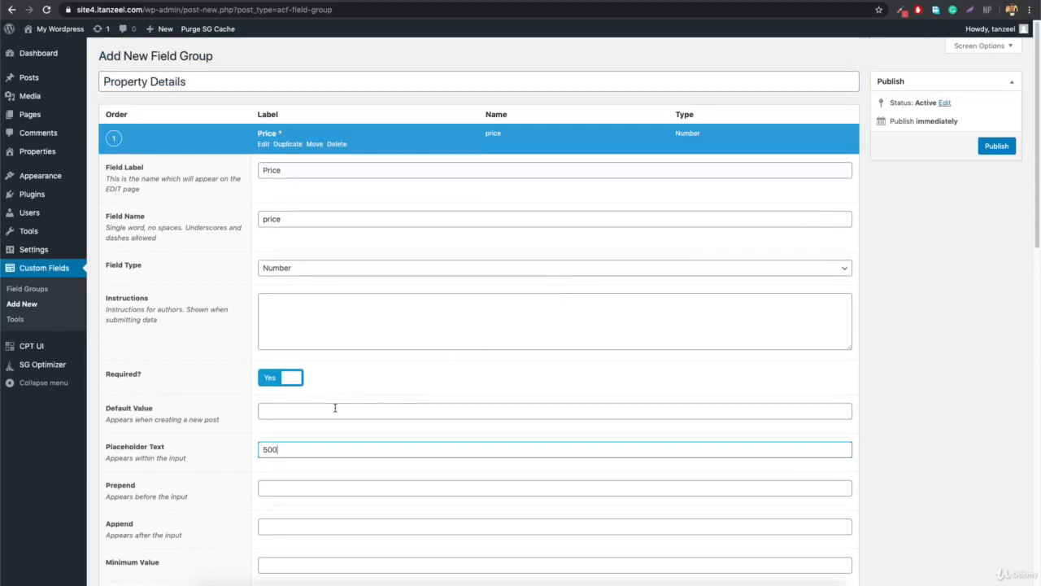
pyautogui.scroll(-2, 171, 454)
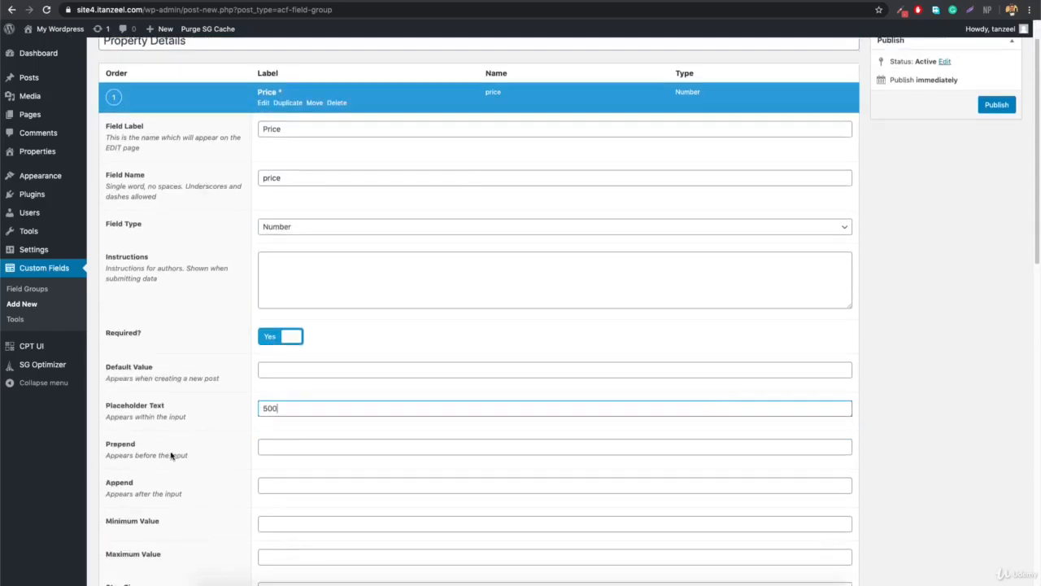
pyautogui.scroll(-2, 162, 450)
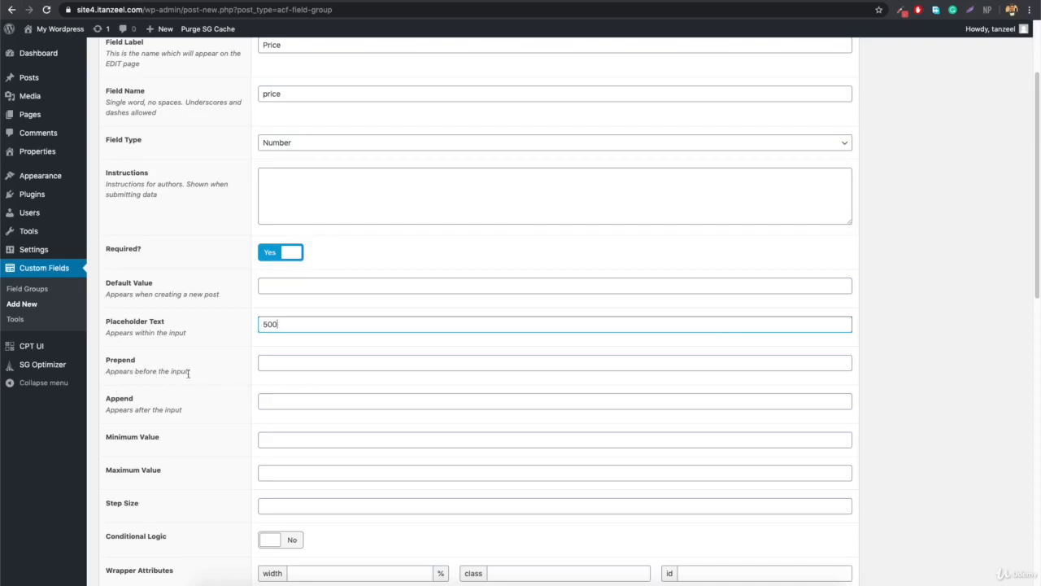
pyautogui.click(318, 366)
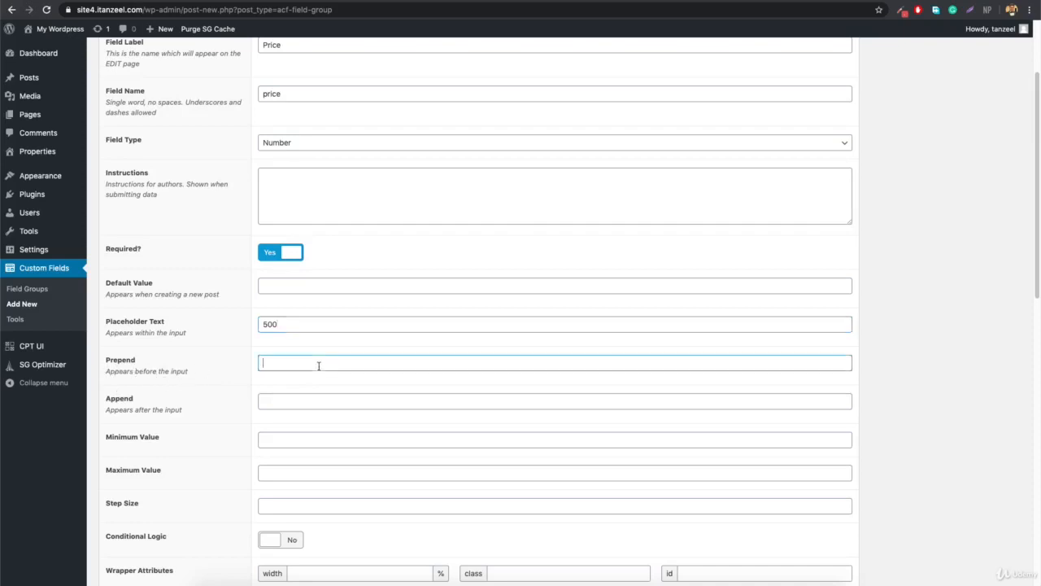
pyautogui.write('$')
pyautogui.scroll(-3, 345, 394)
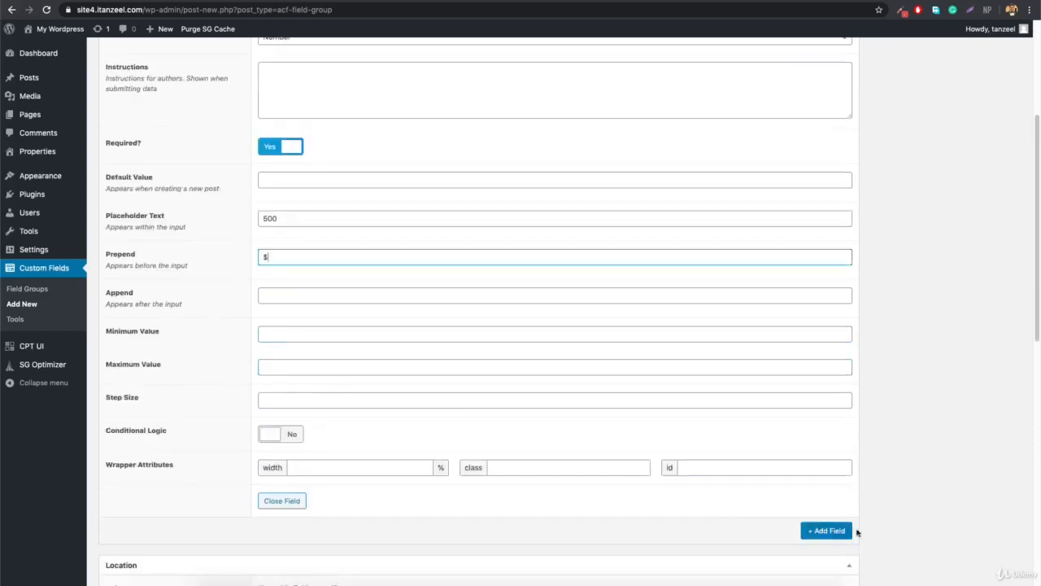
# Add and then delete a spare unlabelled field, and collapse the Price field.
pyautogui.click(827, 531)
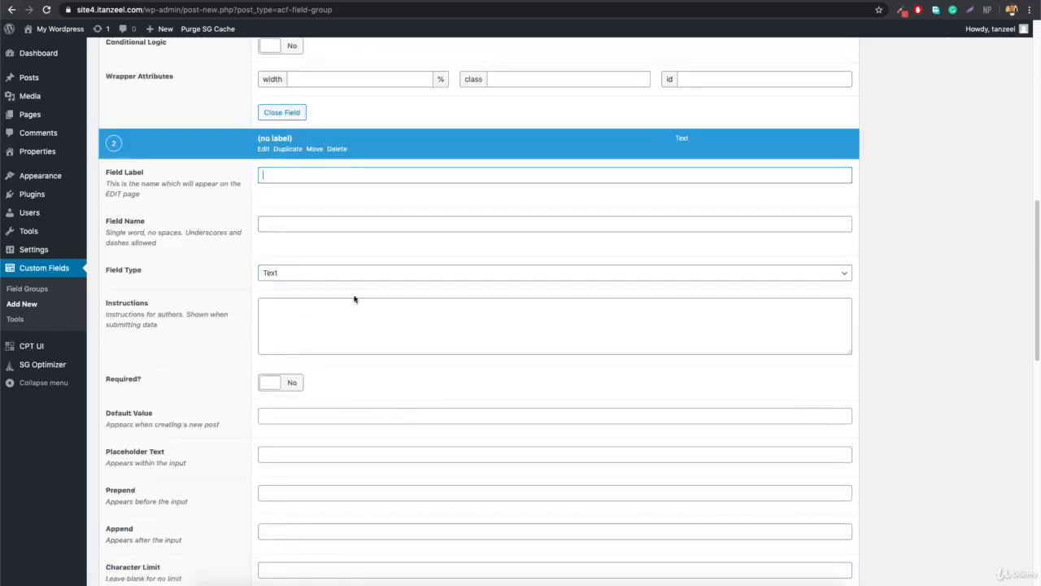
pyautogui.click(337, 149)
pyautogui.click(347, 133)
pyautogui.scroll(10, 365, 162)
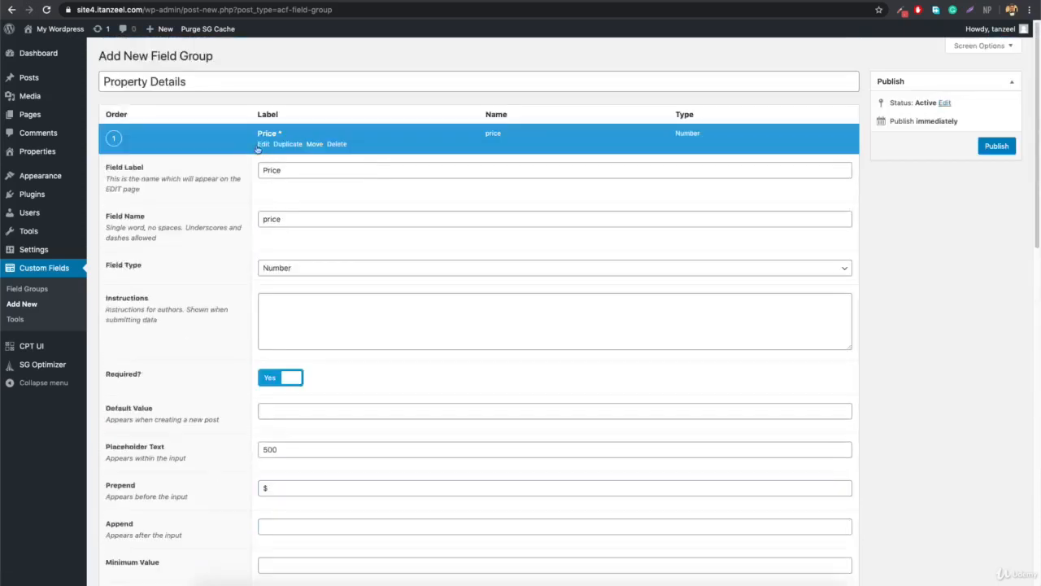
pyautogui.click(262, 145)
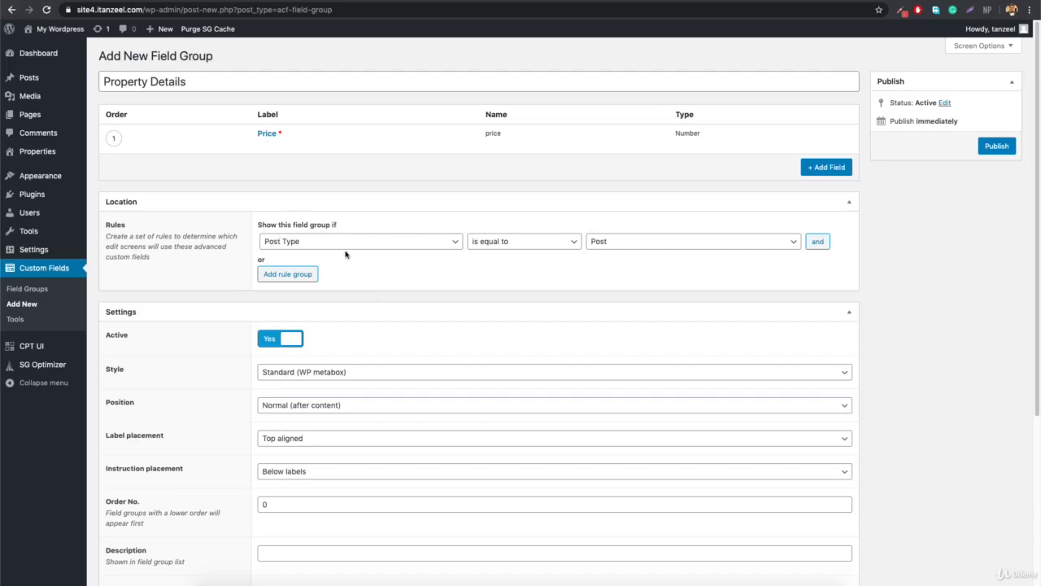
# Set the location rule to Post Type is equal to Property and publish the group.
pyautogui.click(287, 244)
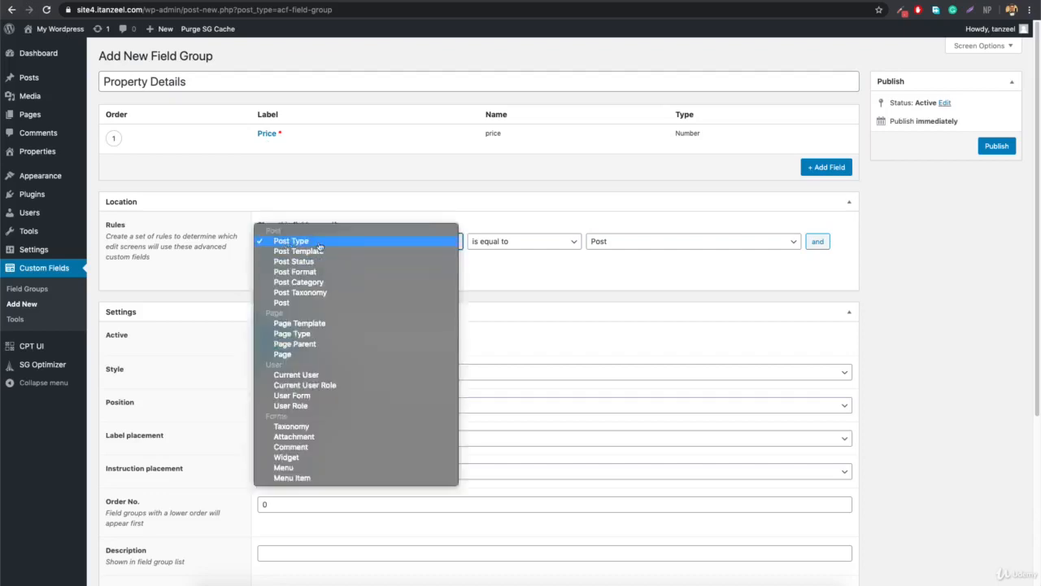
pyautogui.click(320, 244)
pyautogui.click(630, 241)
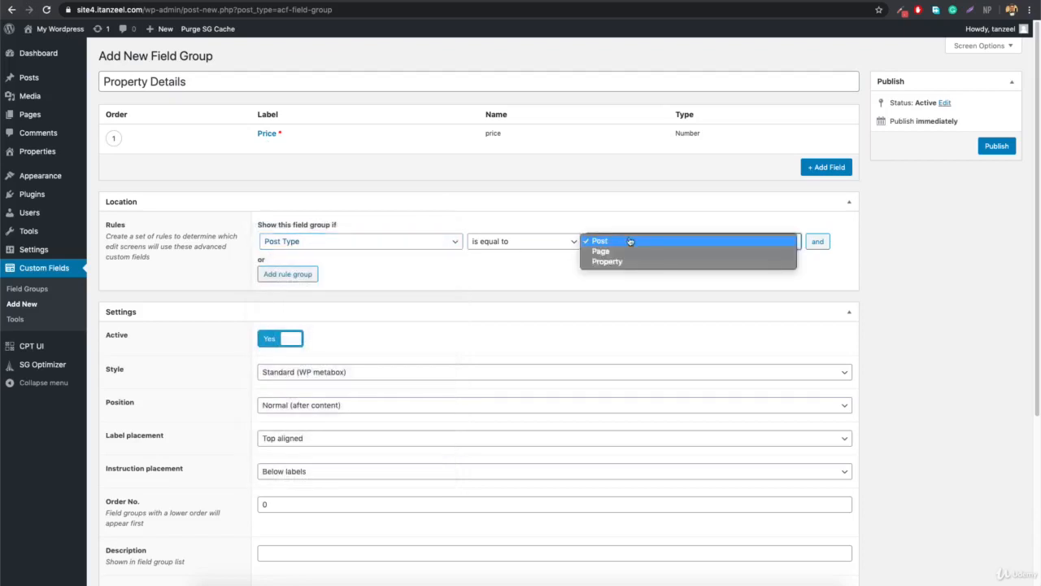
pyautogui.click(705, 265)
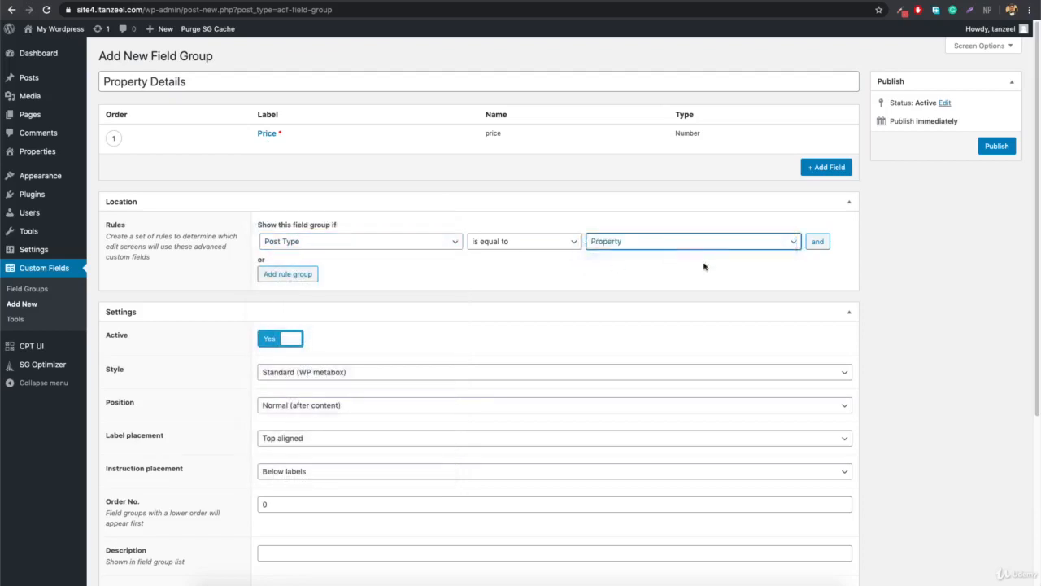
pyautogui.moveTo(49, 152)
pyautogui.click(997, 148)
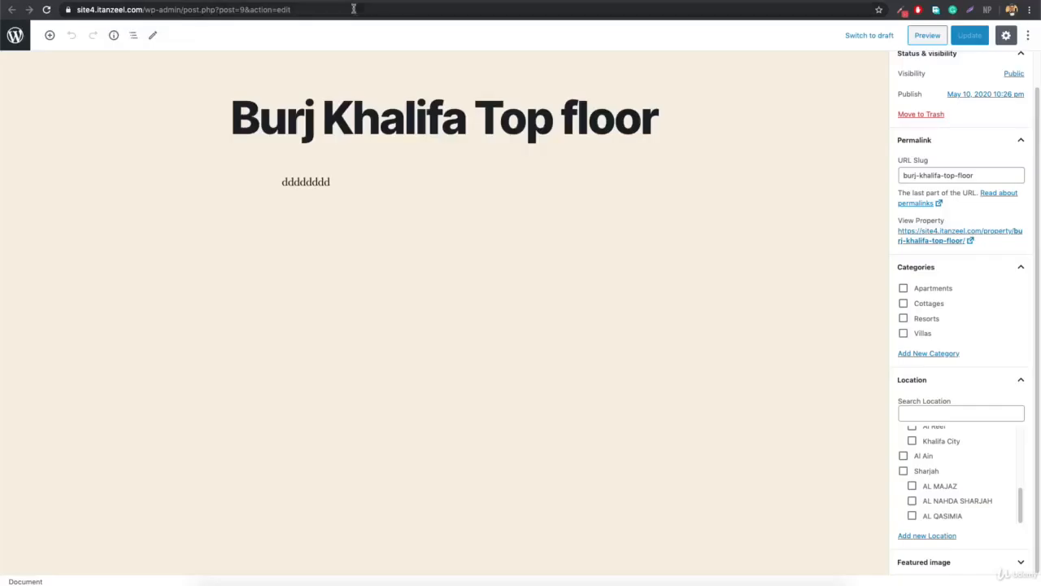
# Enter 125 as the Burj Khalifa Top floor Price, update the post, and reload it.
pyautogui.click(354, 9)
pyautogui.press('Return')
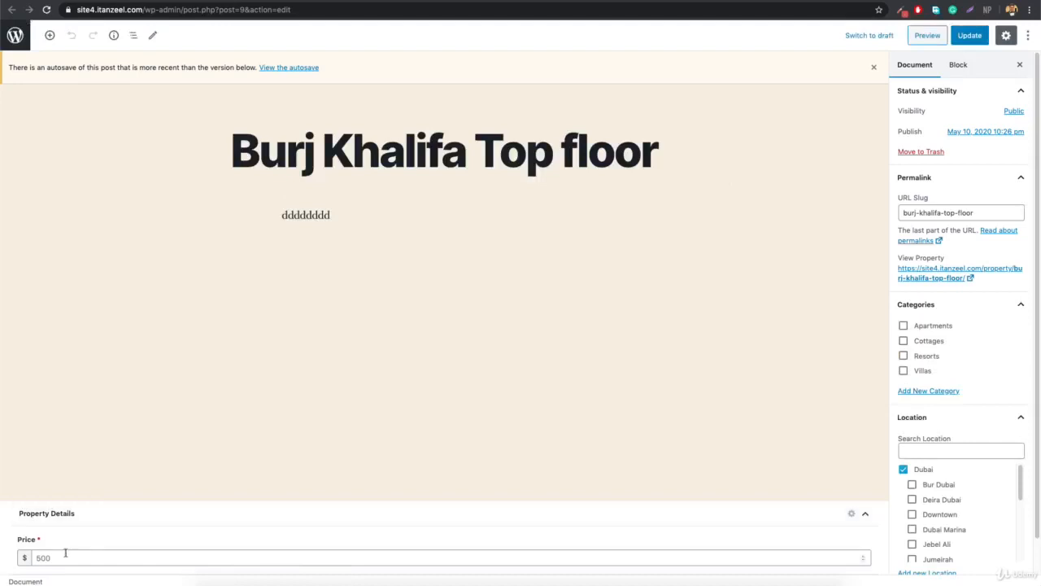
pyautogui.click(41, 557)
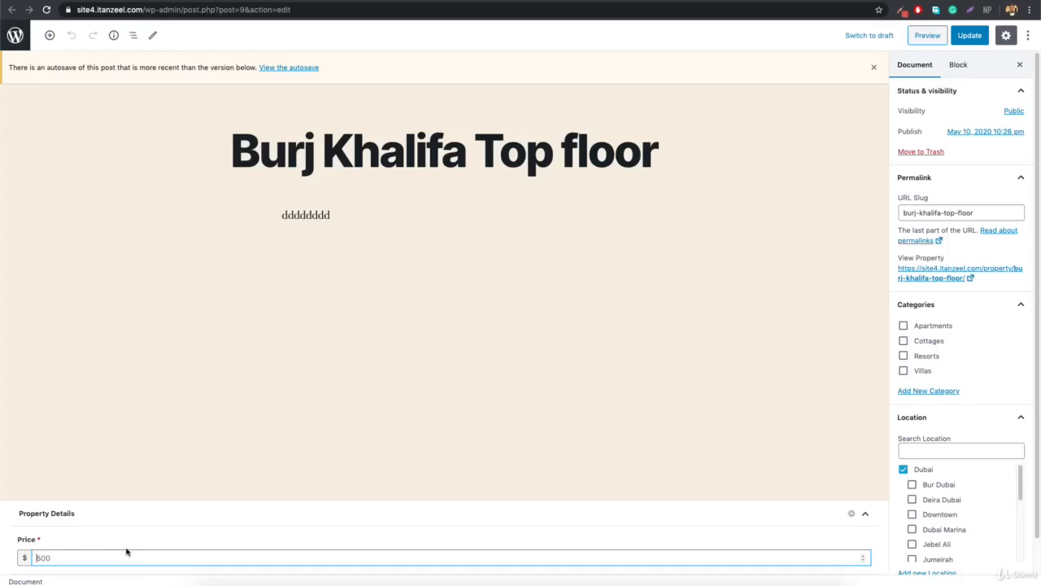
pyautogui.write('1250')
pyautogui.click(968, 36)
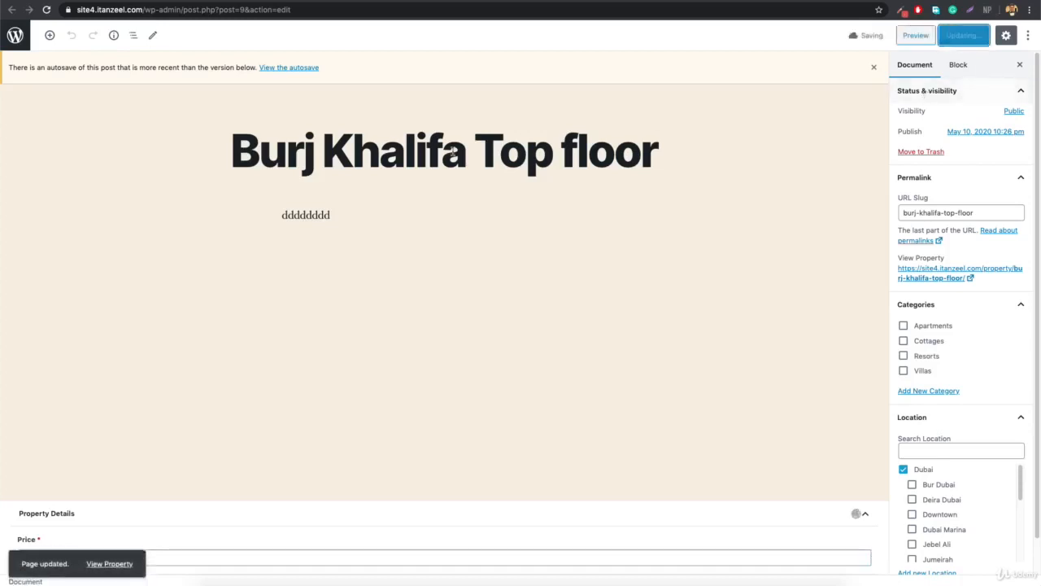
pyautogui.click(303, 10)
pyautogui.press('Return')
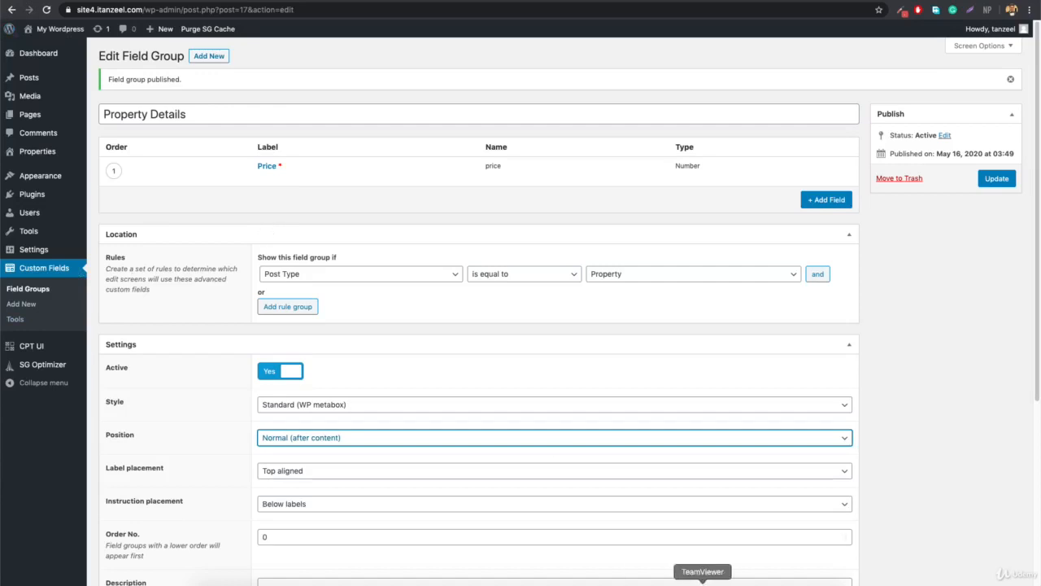
# Show the Word list of planned fields: Price, Size sqft, Type, Features, Parking Type, Bedrooms.
pyautogui.click(725, 582)
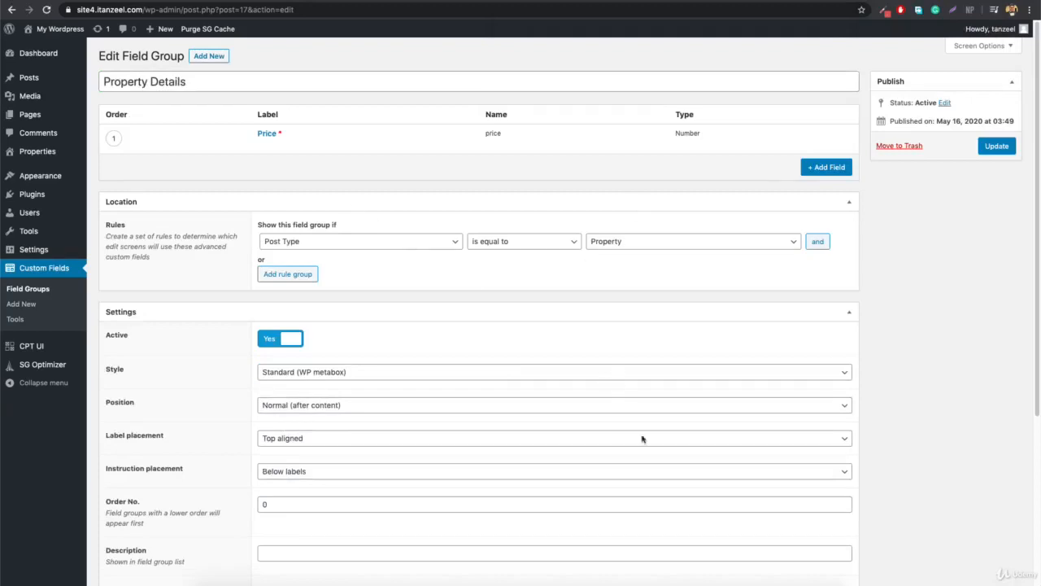
pyautogui.click(724, 579)
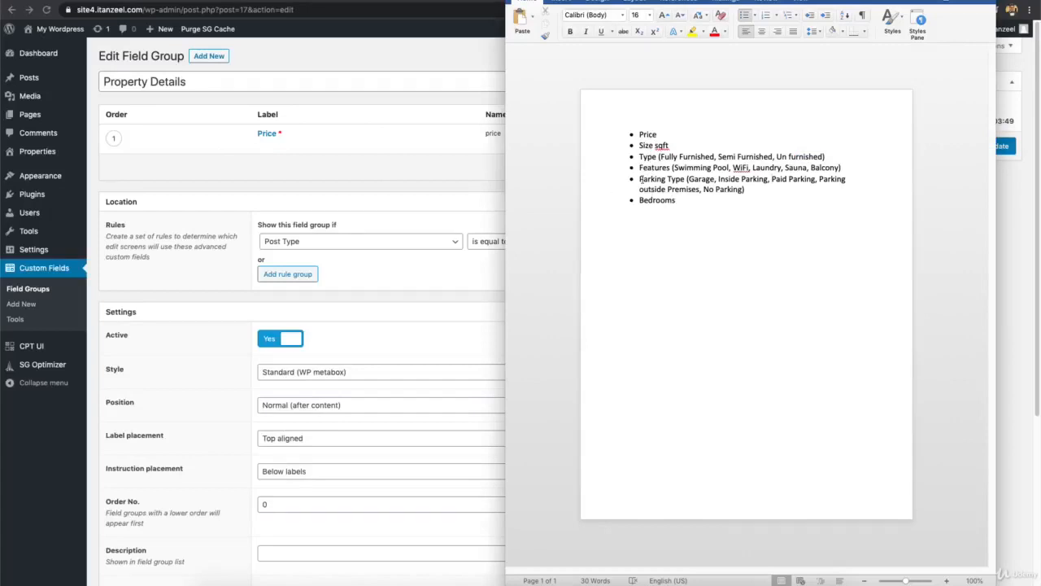
# Add a second field labelled Size as a required Number field.
pyautogui.click(384, 181)
pyautogui.click(824, 171)
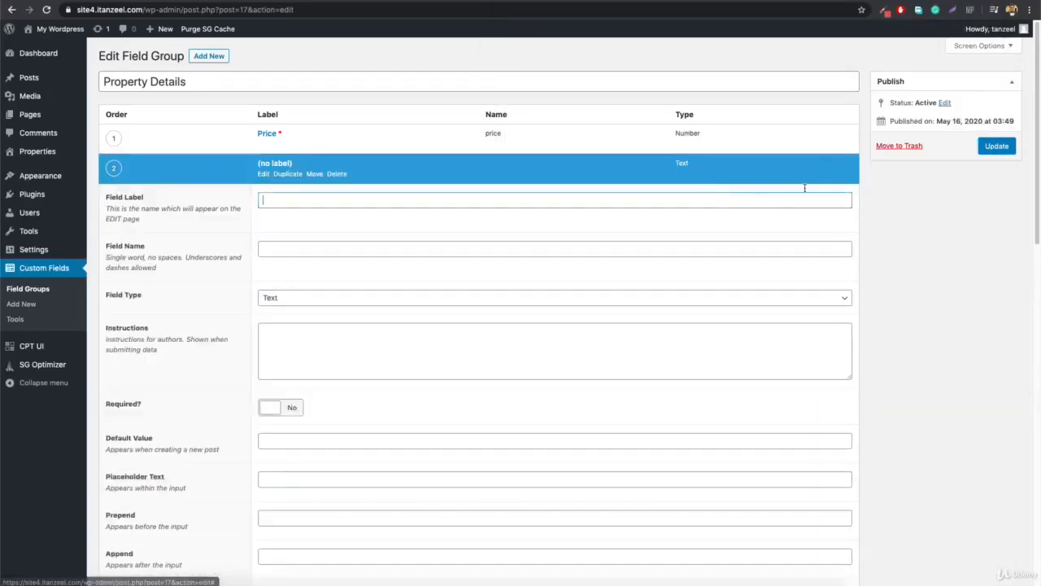
pyautogui.write('Size')
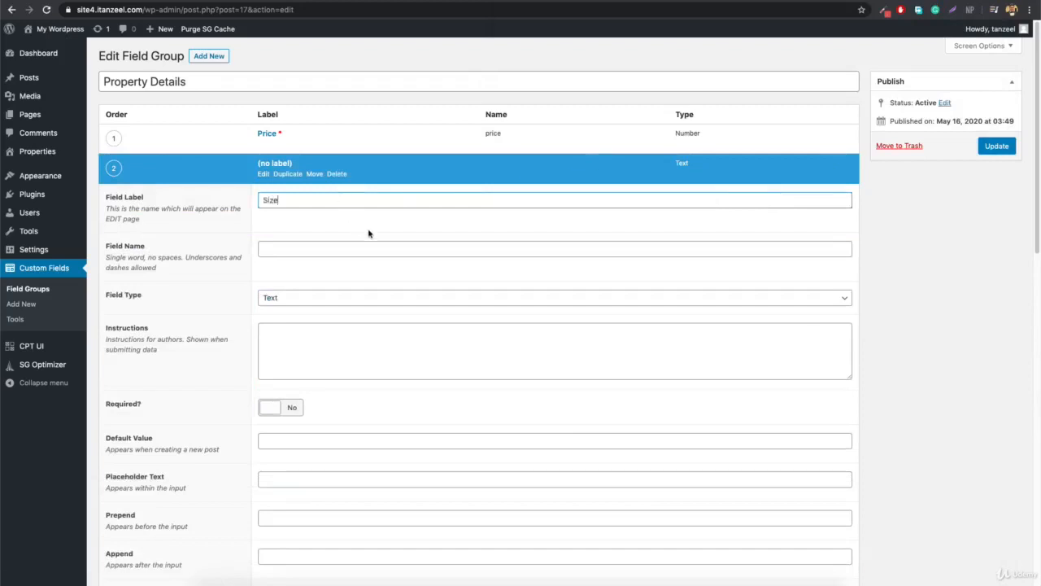
pyautogui.click(372, 232)
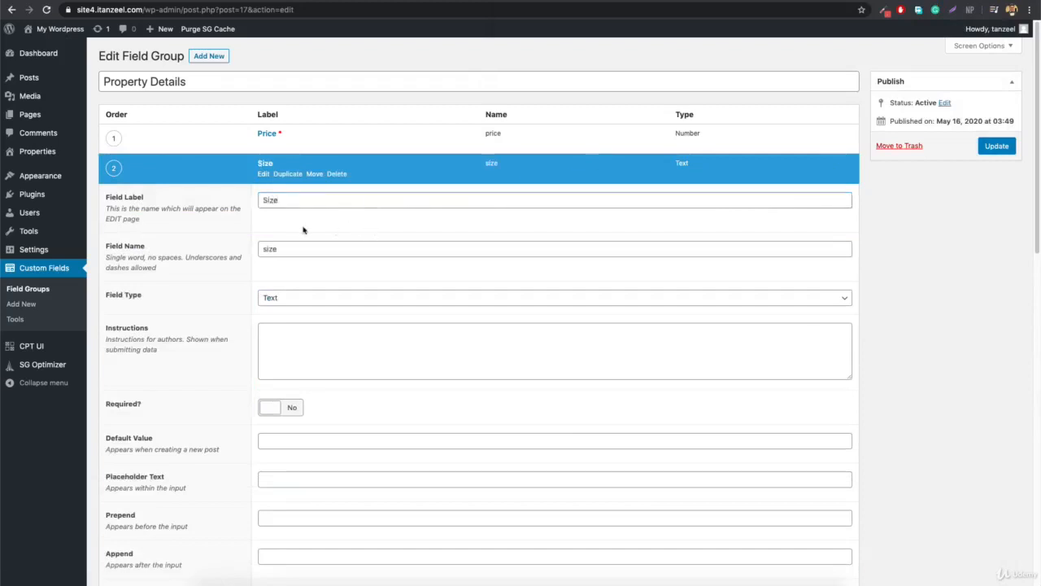
pyautogui.click(285, 298)
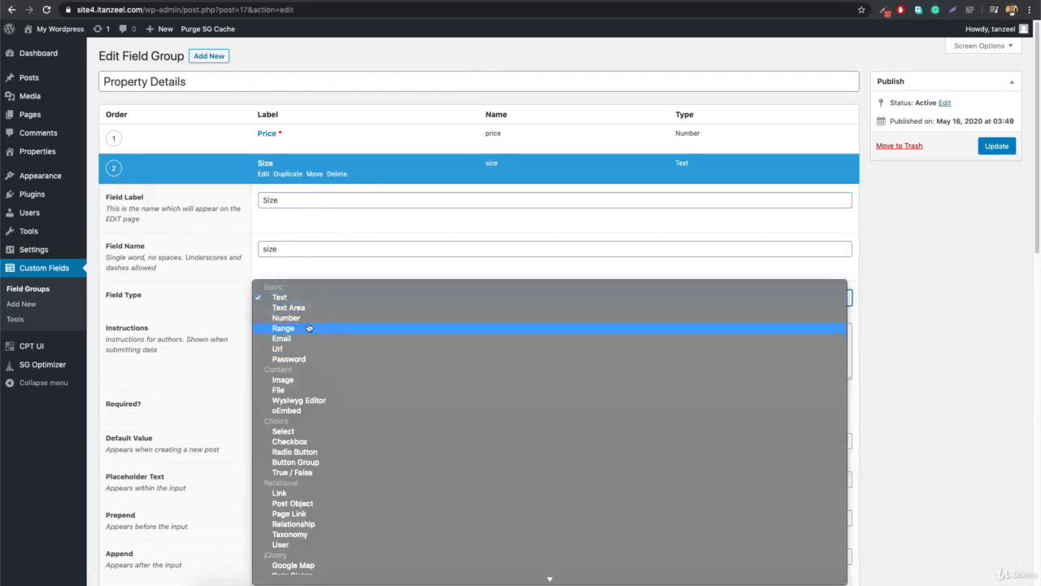
pyautogui.click(289, 316)
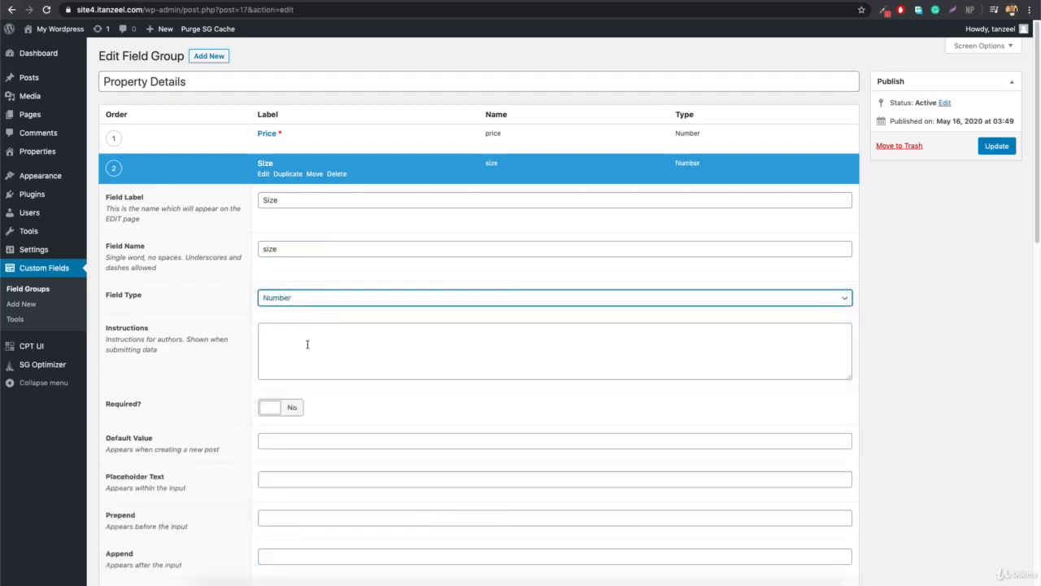
pyautogui.click(279, 411)
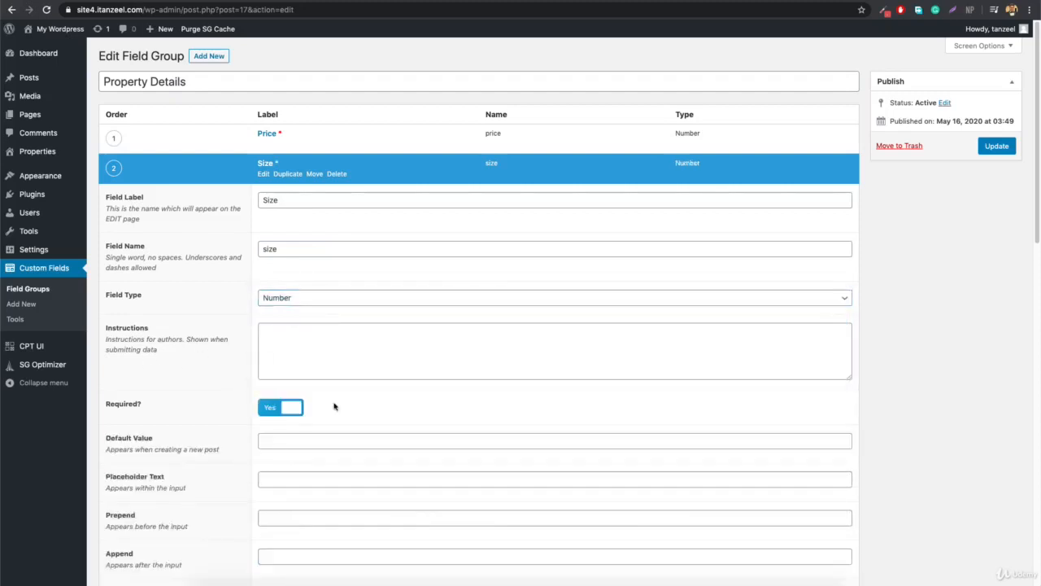
# Append 'Sq. Ft' after the Size input and compare against the Word field list.
pyautogui.scroll(-1, 337, 405)
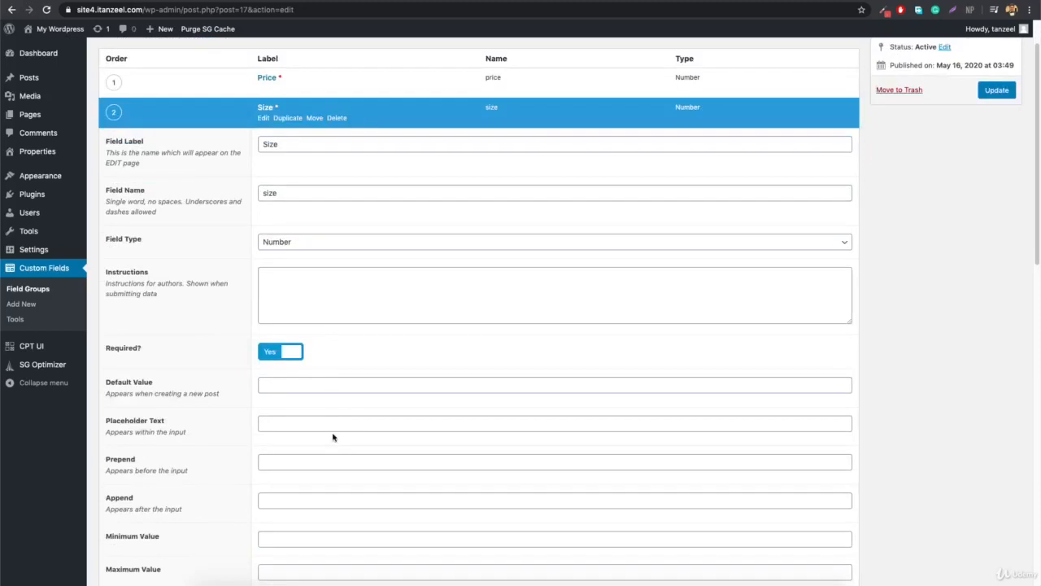
pyautogui.click(322, 504)
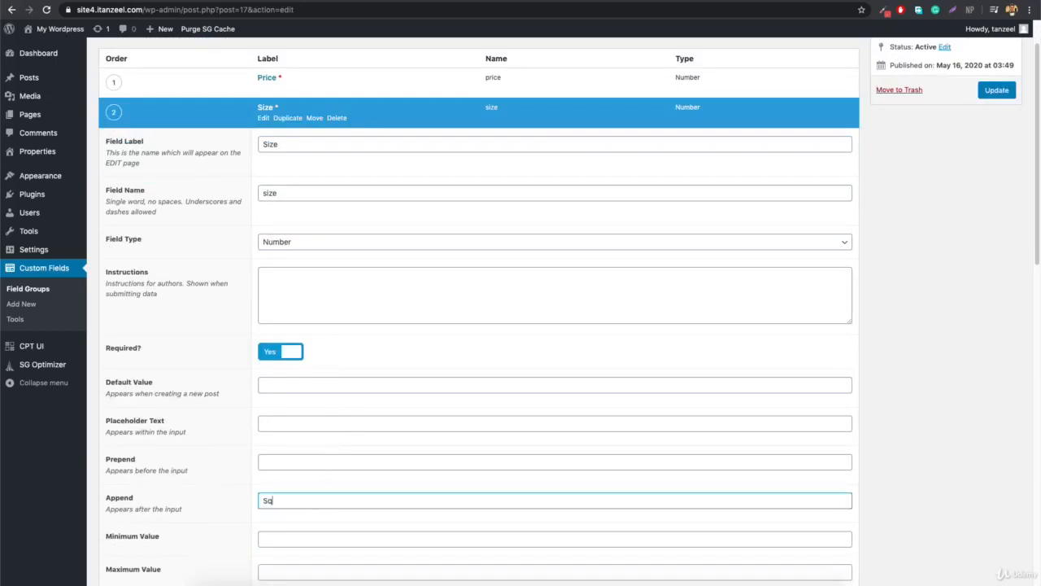
pyautogui.write('Sq. F')
pyautogui.write('t')
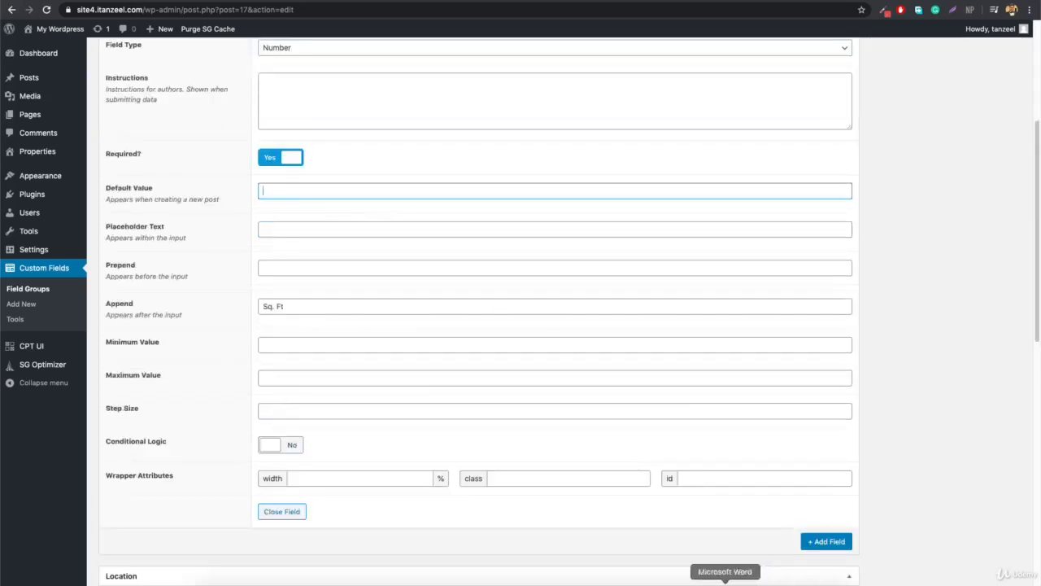
pyautogui.click(725, 581)
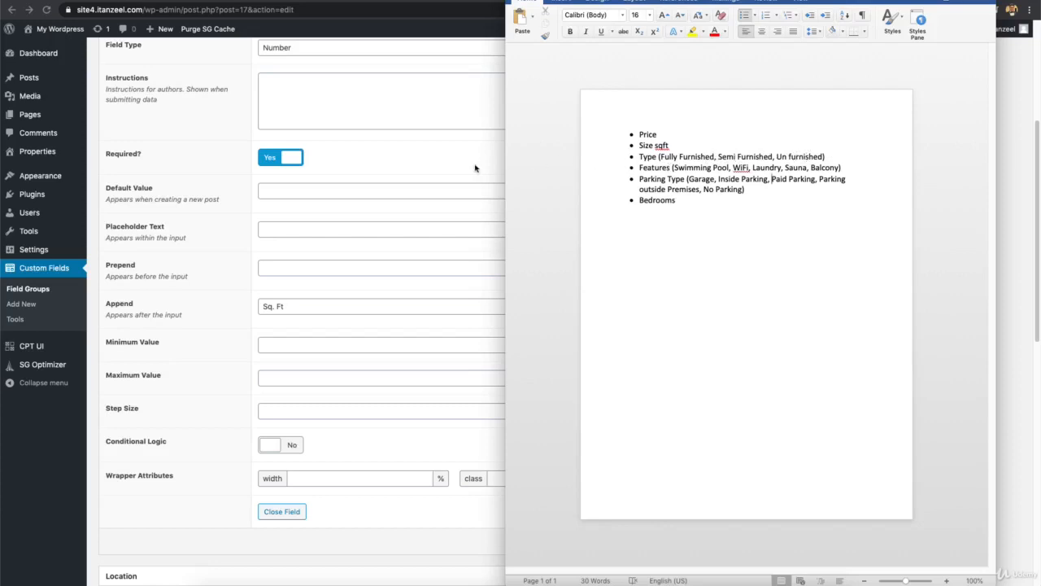
pyautogui.click(407, 165)
pyautogui.scroll(3, 407, 165)
pyautogui.scroll(2, 407, 165)
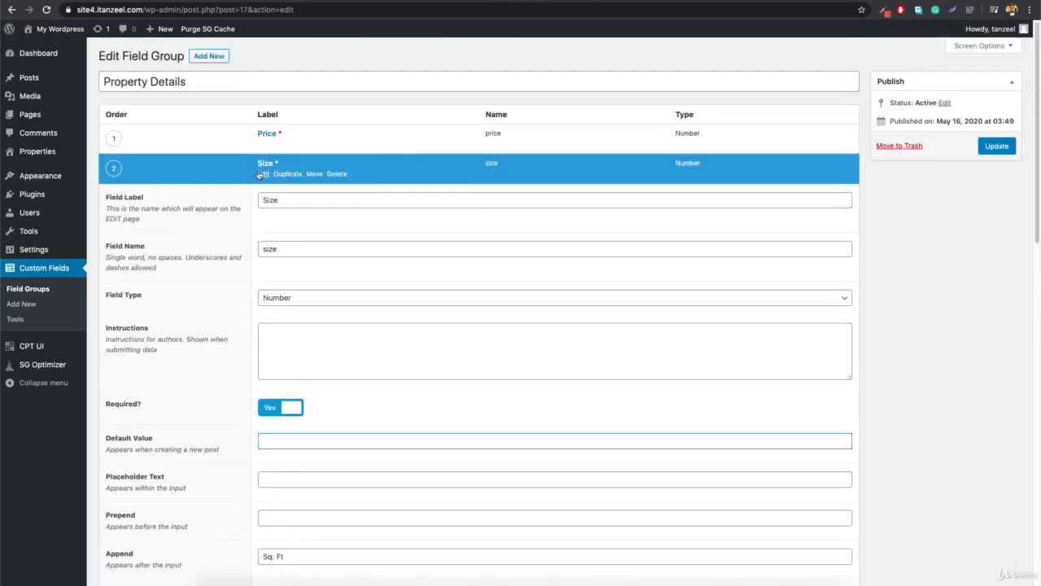
pyautogui.scroll(-10, 558, 361)
# Add a third field labelled Property Type, with the field name auto-filled as property_type.
pyautogui.click(813, 281)
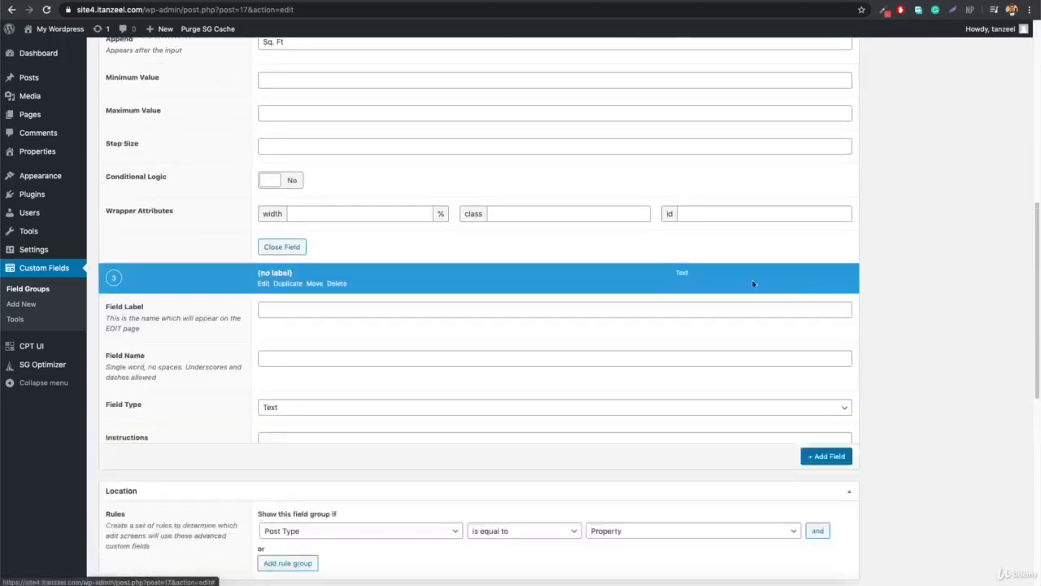
pyautogui.write('Type')
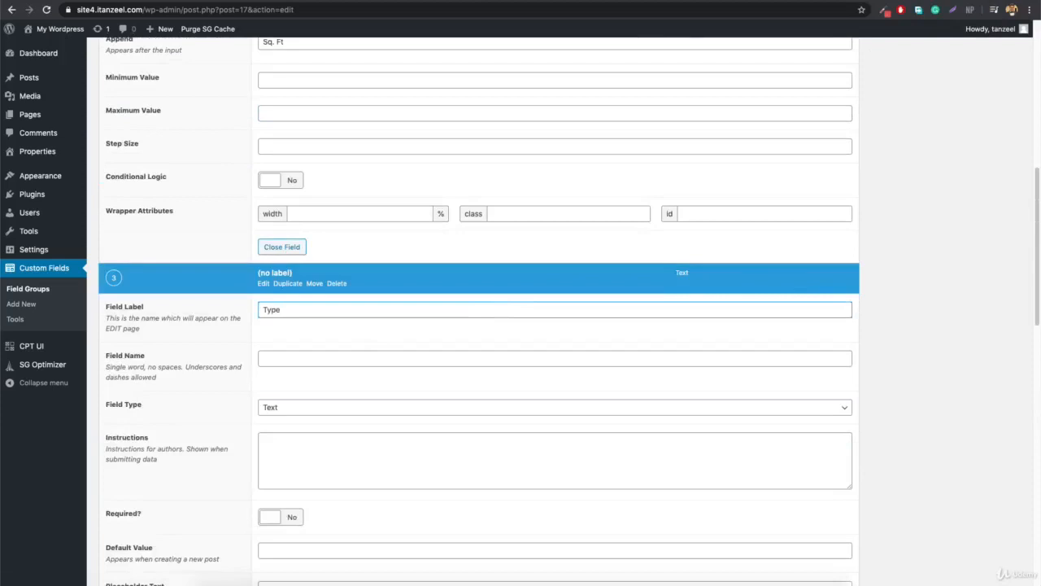
pyautogui.click(262, 310)
pyautogui.write('Property')
pyautogui.click(262, 356)
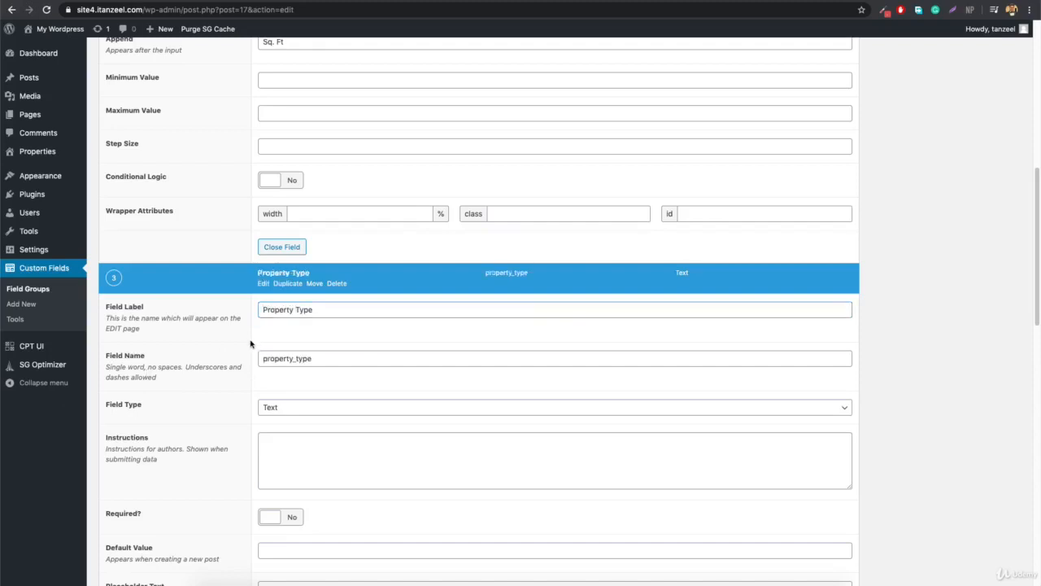
pyautogui.click(285, 411)
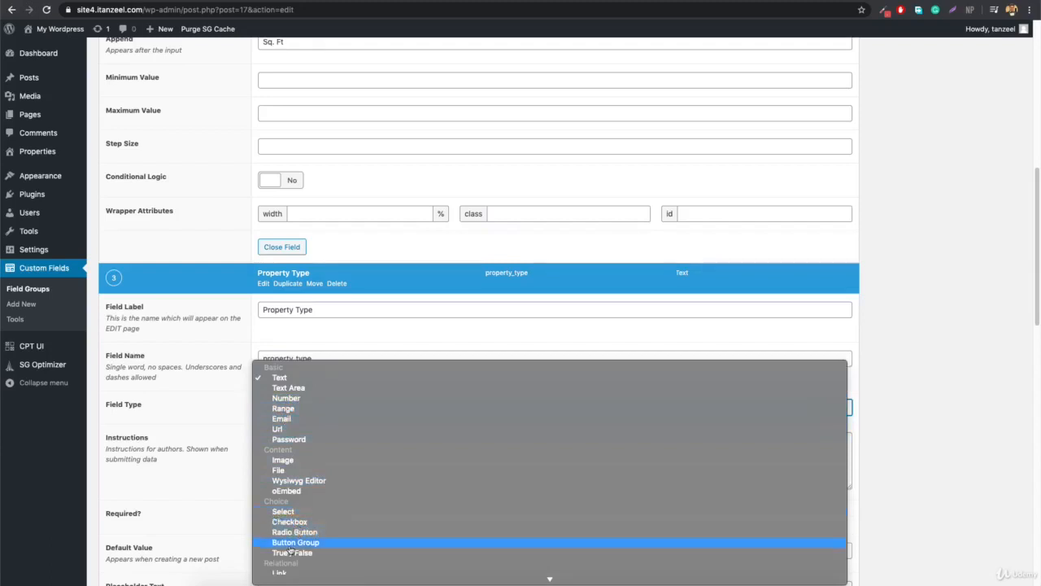
# Make Property Type a Select field and paste the furnishing options from the Word notes as its choices.
pyautogui.click(289, 514)
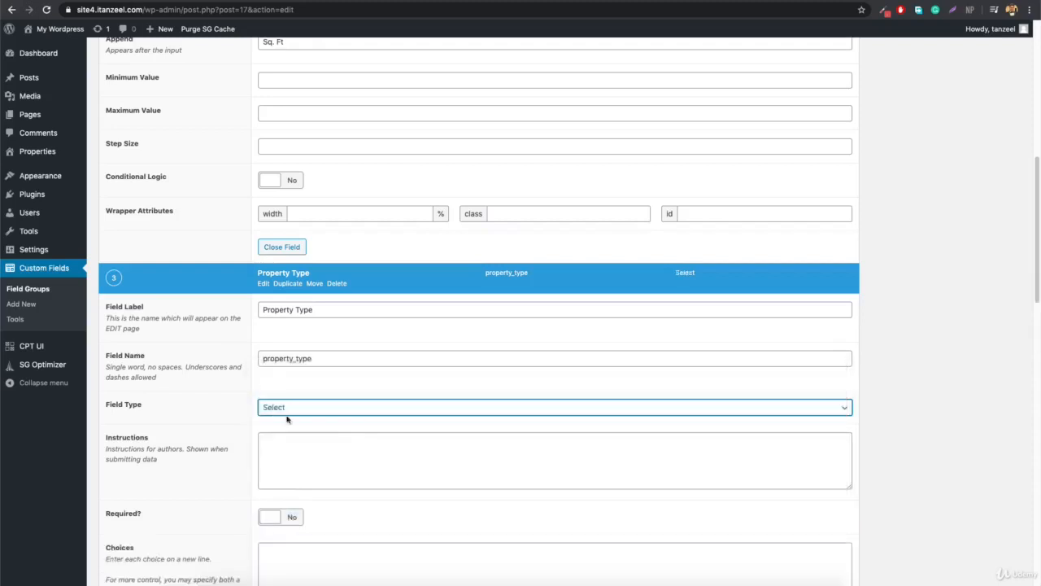
pyautogui.scroll(-2, 323, 404)
pyautogui.click(340, 492)
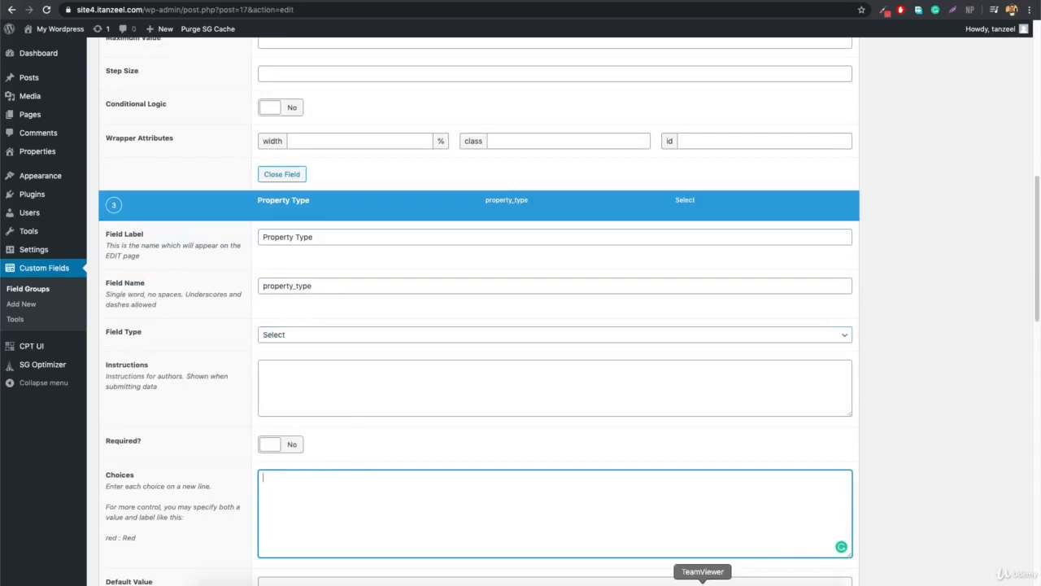
pyautogui.click(725, 582)
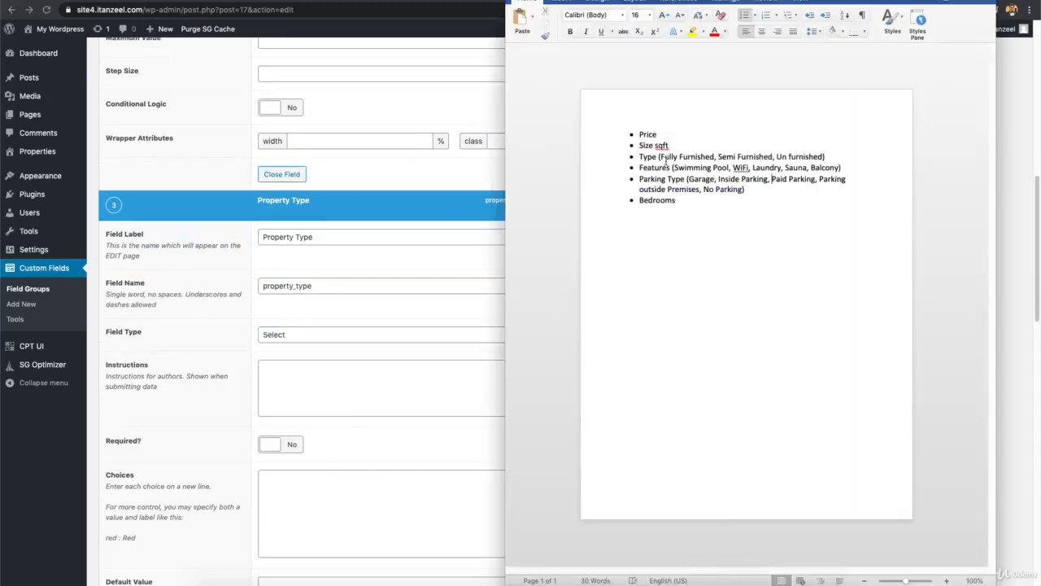
pyautogui.moveTo(661, 156); pyautogui.dragTo(823, 156)
pyautogui.hotkey('ctrl', 'c')
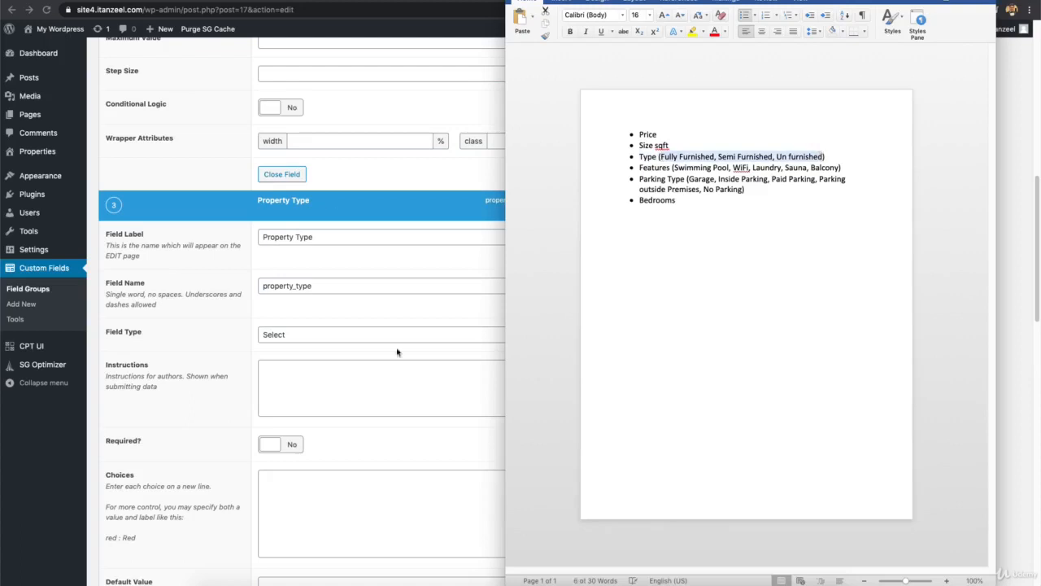
pyautogui.click(318, 505)
pyautogui.hotkey('ctrl', 'v')
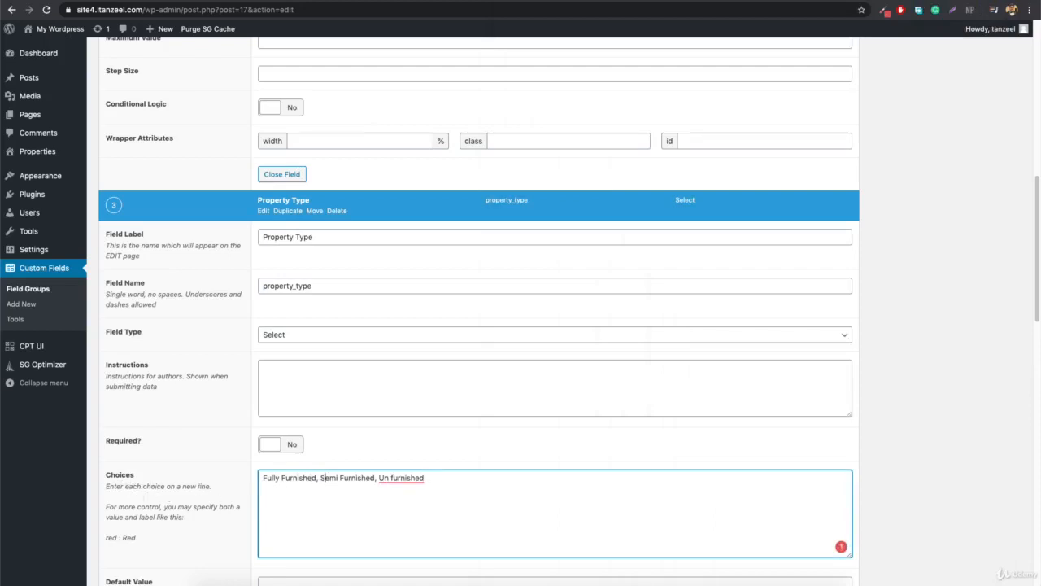
# Put Fully Furnished, Semi Furnished and Un furnished on separate lines and make the field required.
pyautogui.click(320, 478)
pyautogui.press('BackSpace')
pyautogui.press('BackSpace')
pyautogui.press('Return')
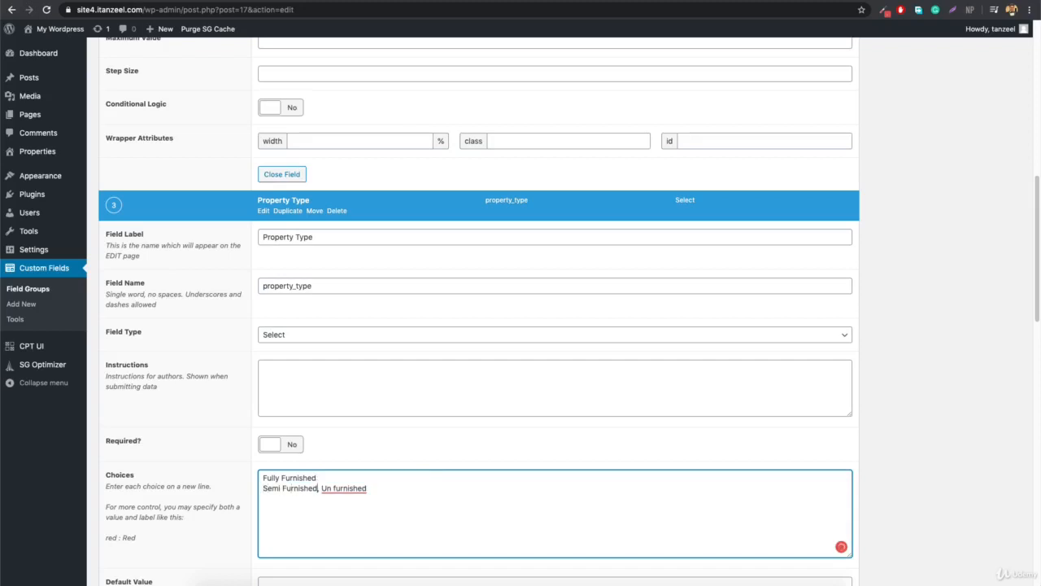
pyautogui.click(321, 488)
pyautogui.press('BackSpace')
pyautogui.press('BackSpace')
pyautogui.press('Return')
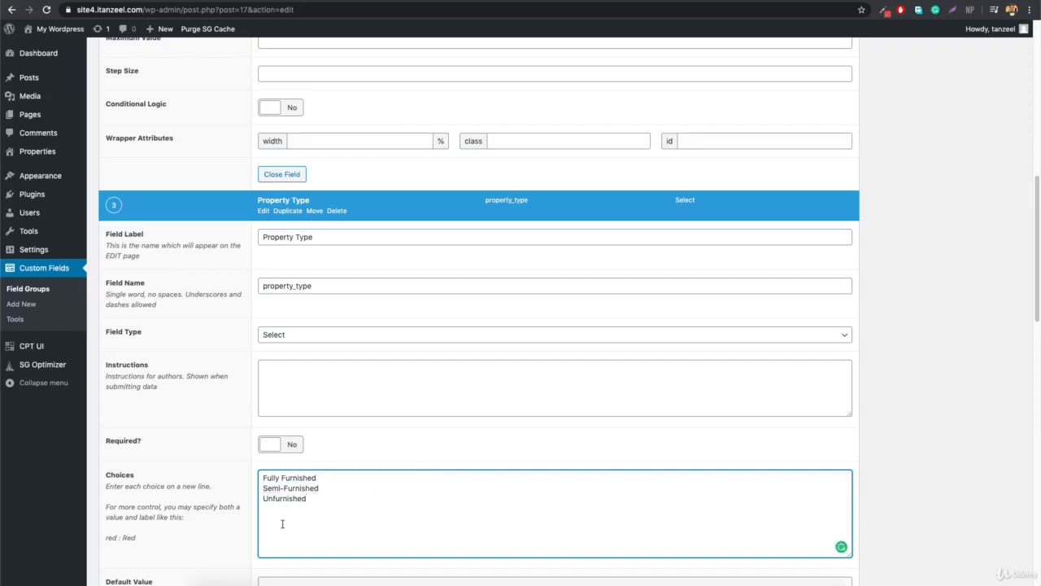
pyautogui.scroll(-3, 283, 524)
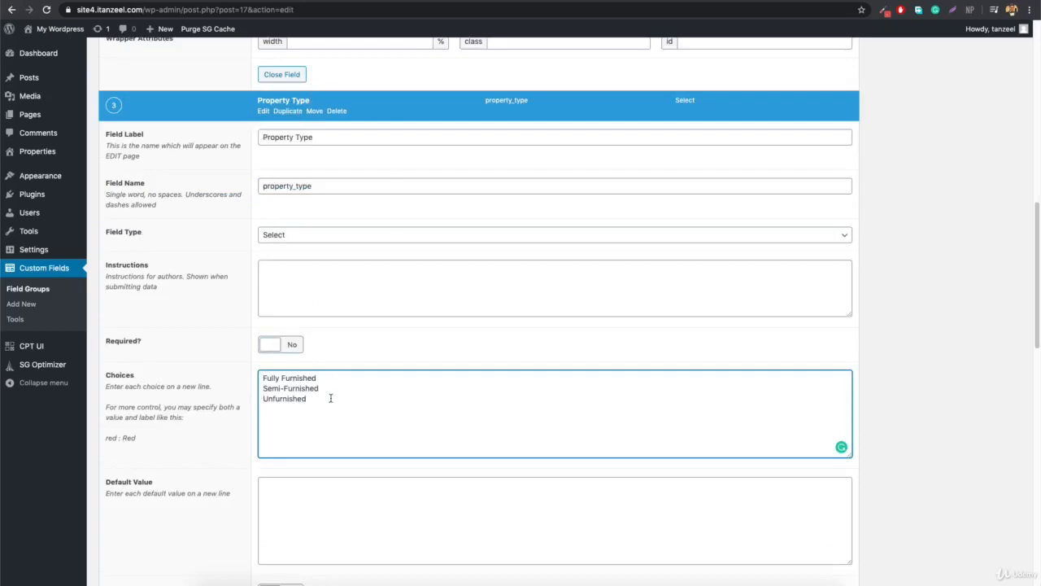
pyautogui.click(281, 345)
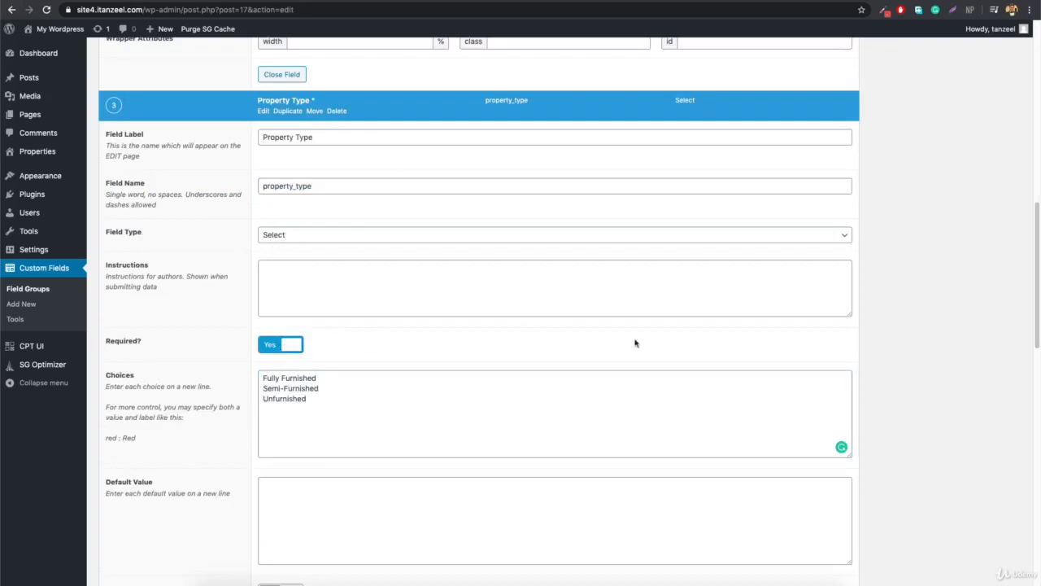
pyautogui.scroll(10, 651, 338)
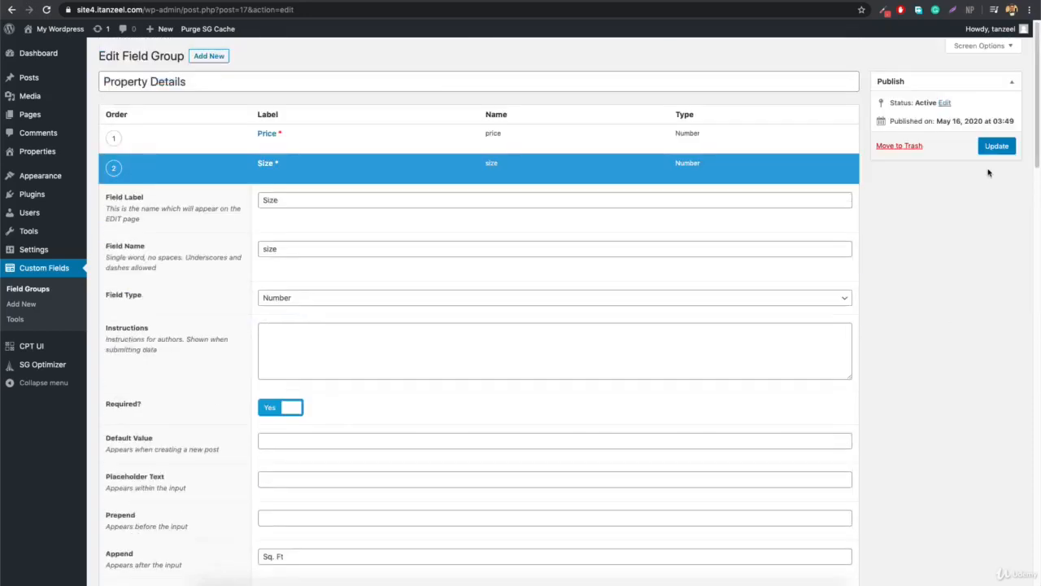
# Update the field group and confirm the property's Property Type select lists the three furnishing options.
pyautogui.click(995, 147)
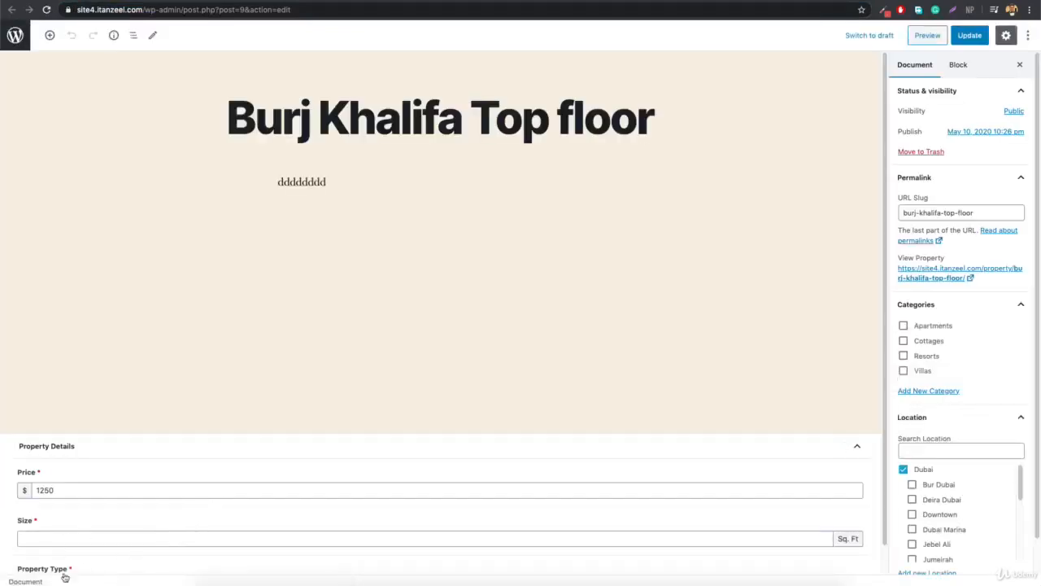
pyautogui.scroll(-1, 351, 521)
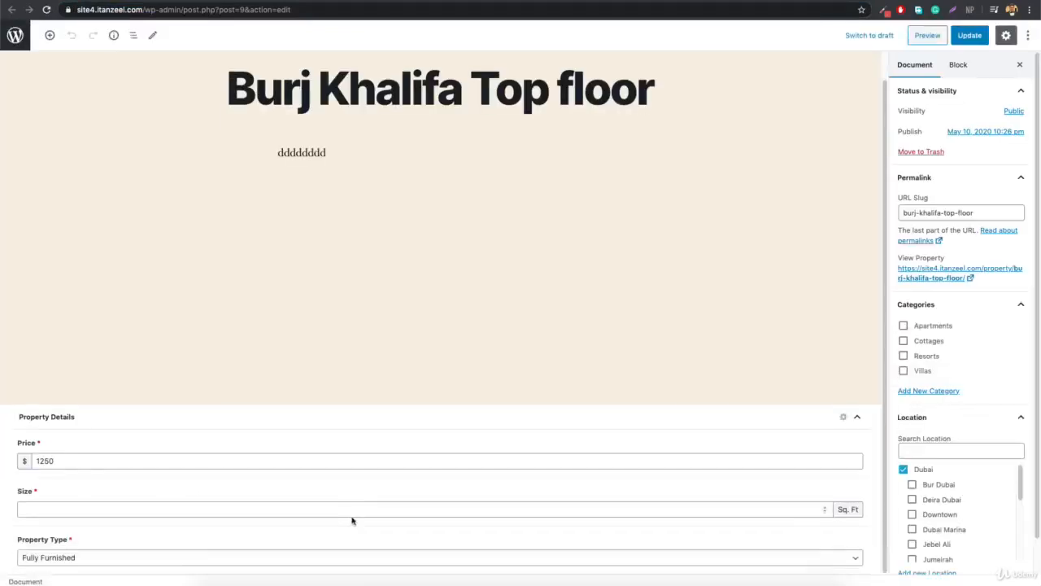
pyautogui.click(70, 561)
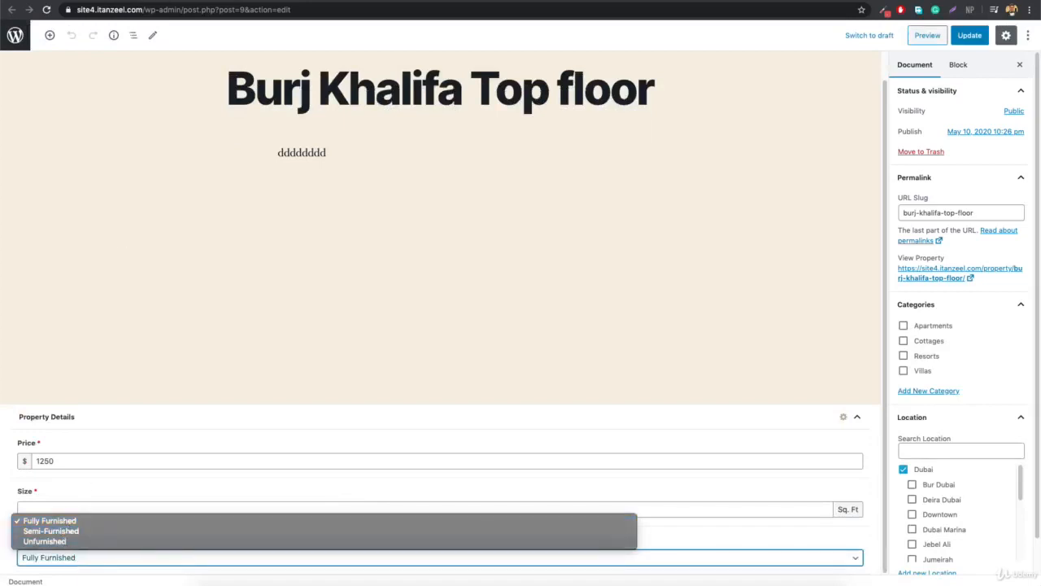
pyautogui.click(246, 194)
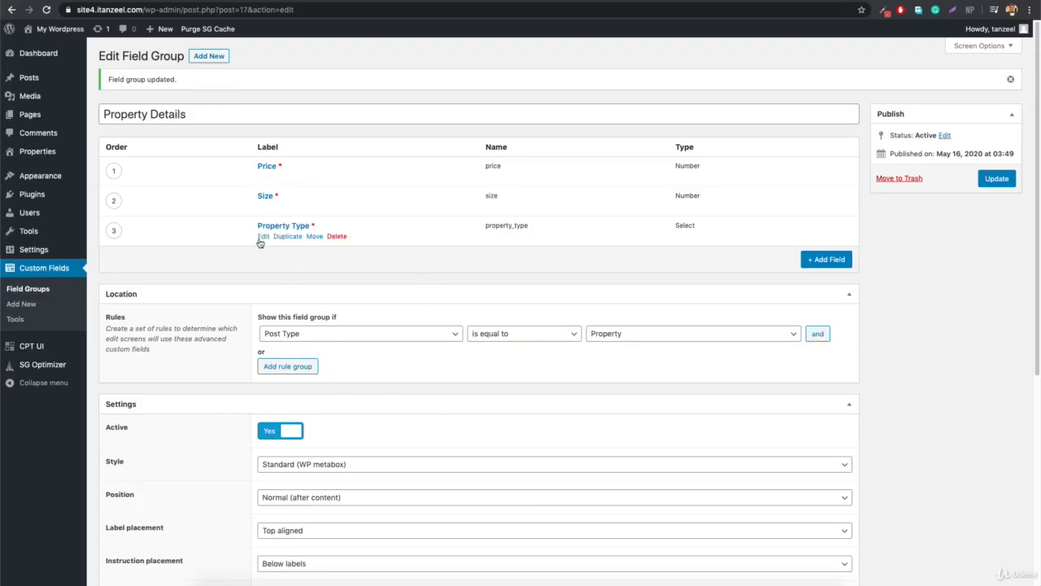
# Change Property Type to Radio Button with choices Fully Furnished, Semi Furnished, Un furnished, and update the group.
pyautogui.click(261, 237)
pyautogui.scroll(-2, 394, 446)
pyautogui.scroll(-8, 394, 446)
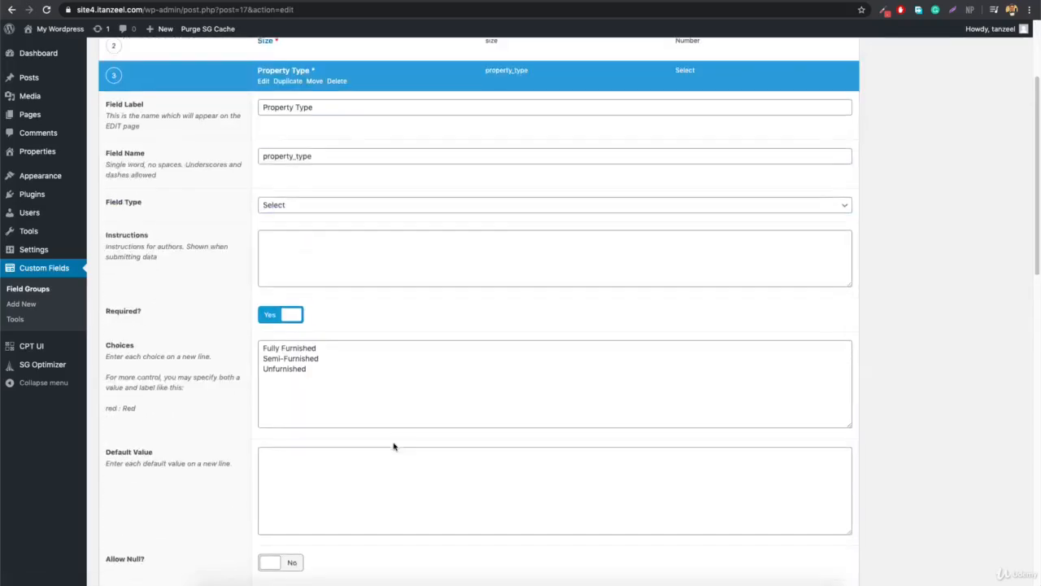
pyautogui.scroll(4, 294, 250)
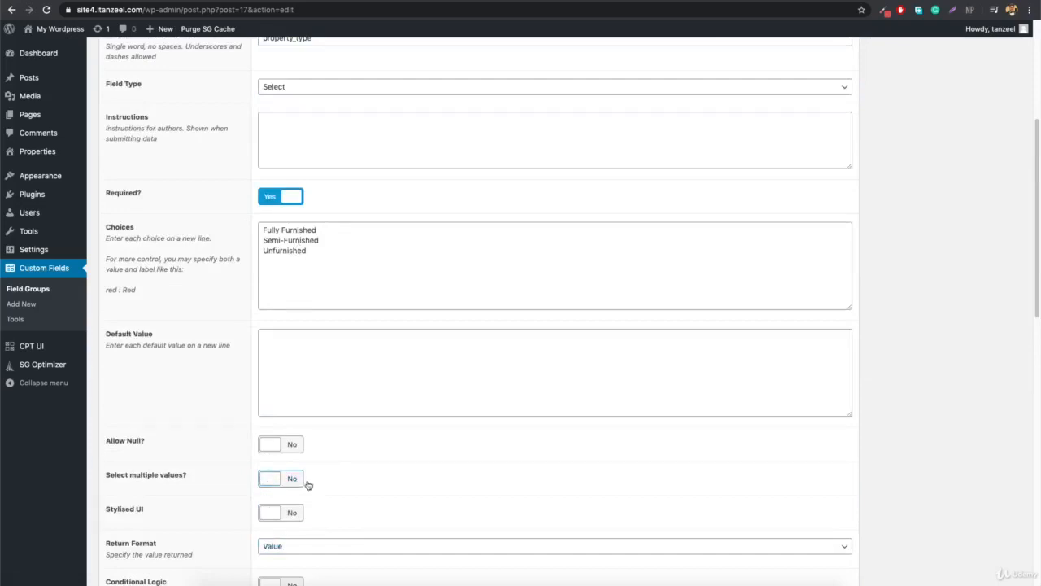
pyautogui.click(348, 92)
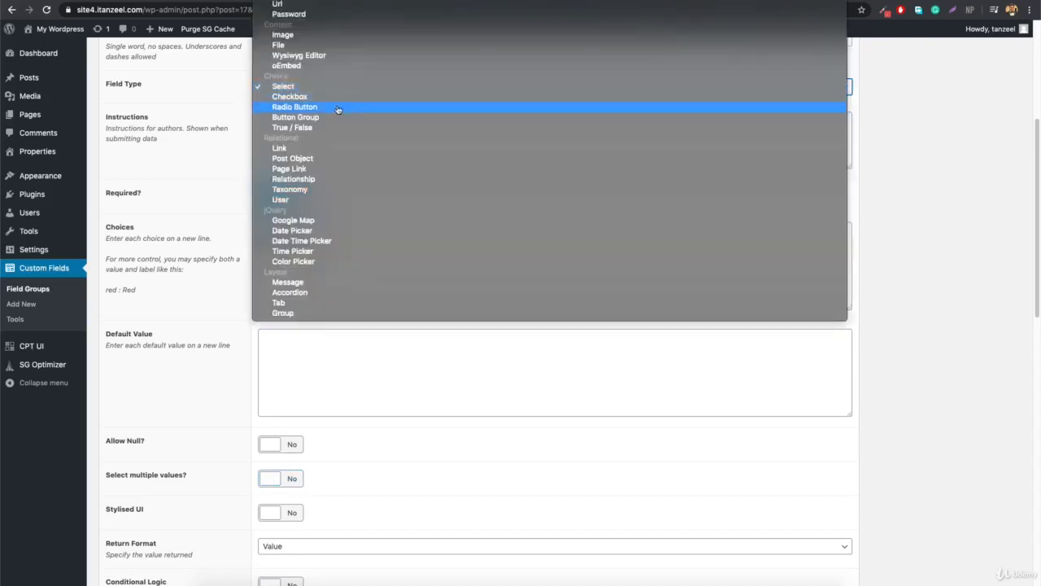
pyautogui.click(338, 109)
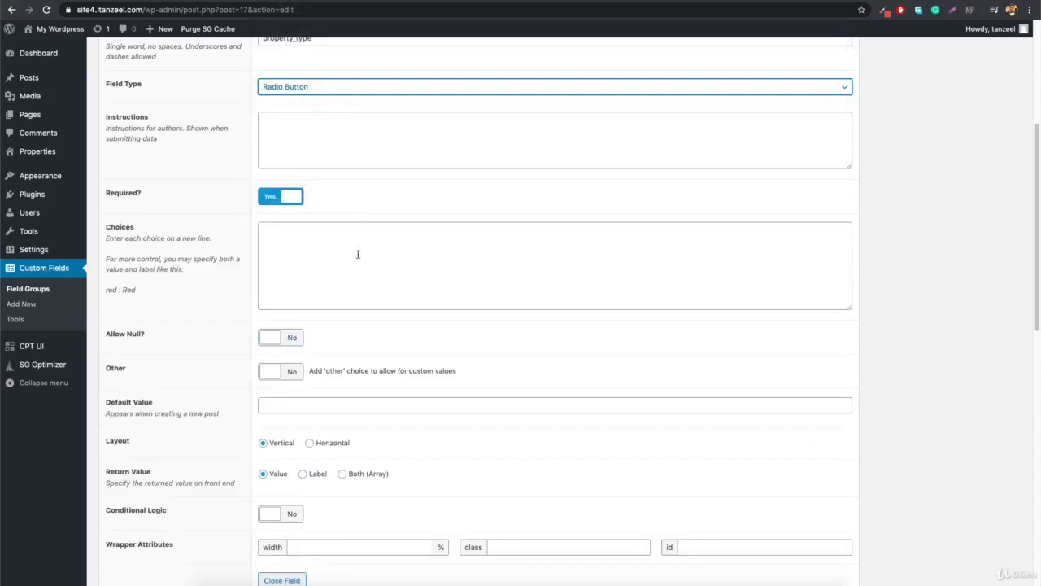
pyautogui.click(310, 259)
pyautogui.write('Fully Furnished, Semi Furnished, Un furnished')
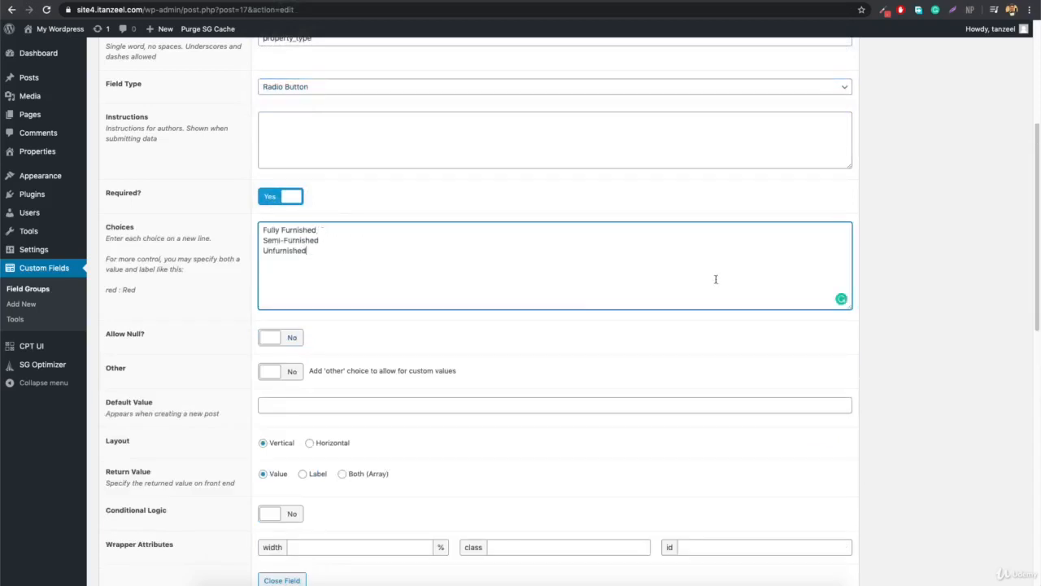
pyautogui.scroll(4, 714, 279)
pyautogui.click(997, 178)
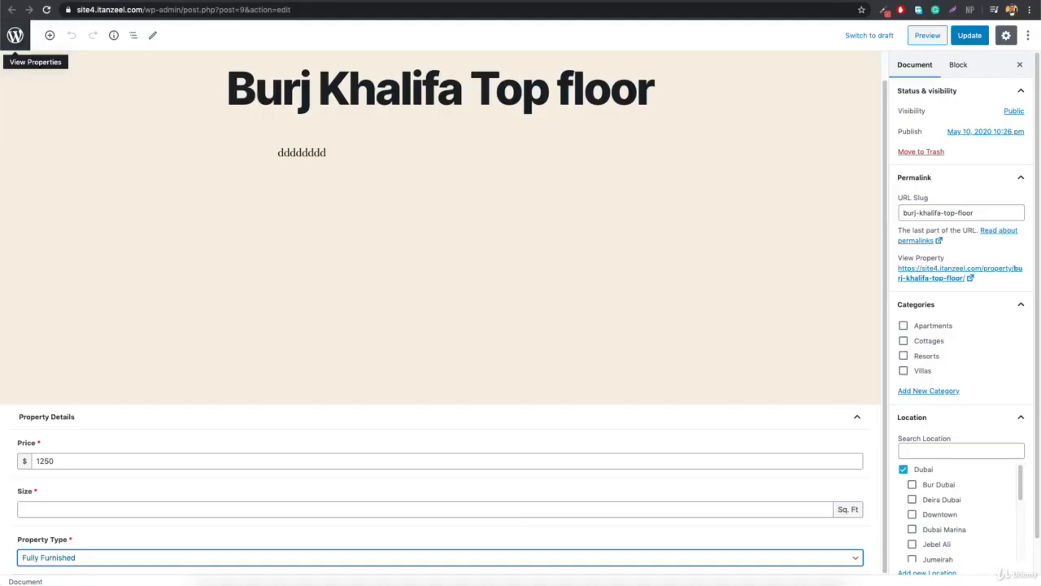
# Reload the property editor, try the Unfurnished radio button, then leave Fully Furnished selected.
pyautogui.click(288, 10)
pyautogui.press('Return')
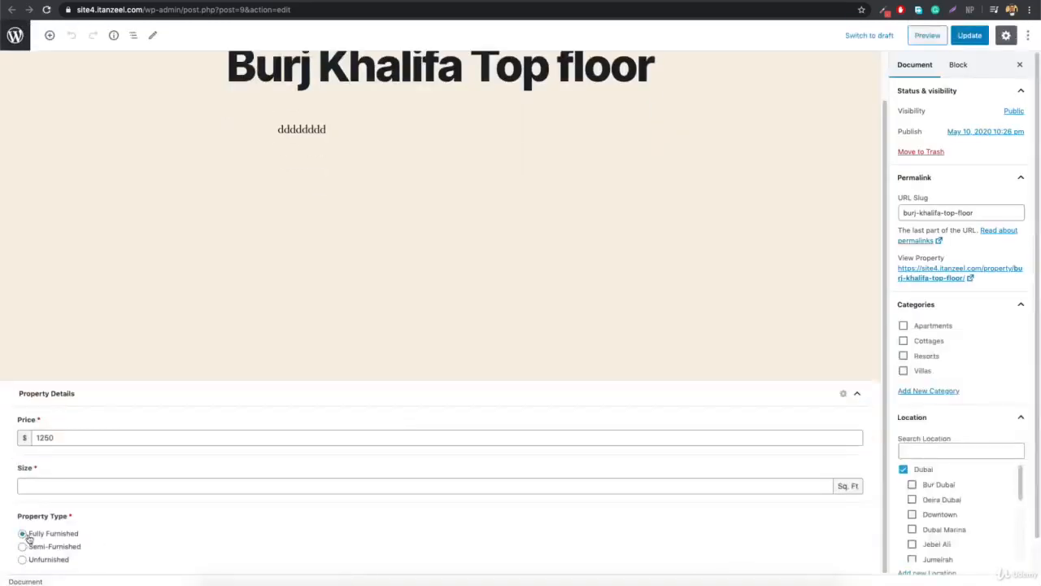
pyautogui.click(47, 562)
pyautogui.click(42, 535)
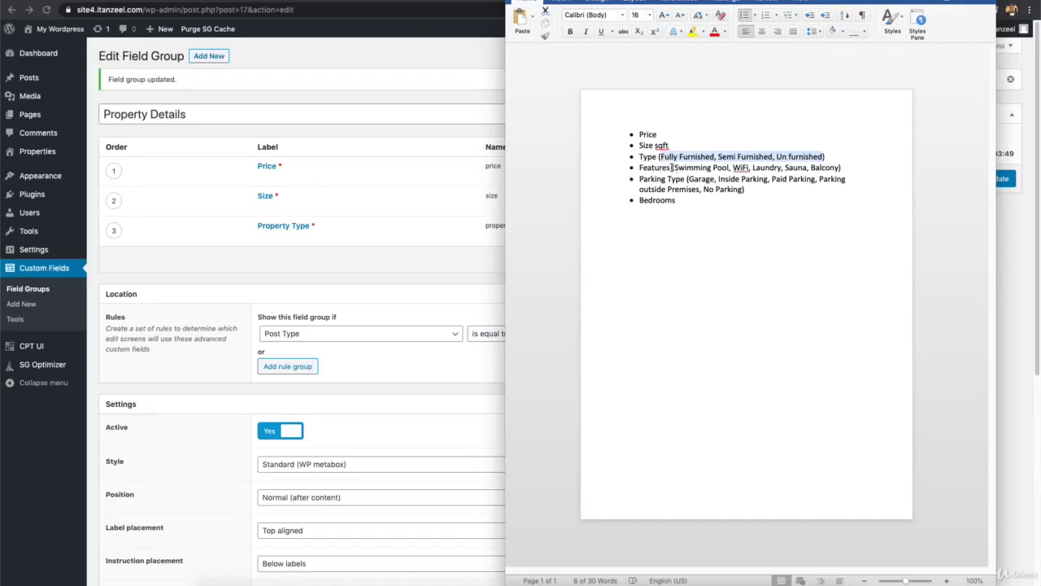
pyautogui.click(783, 167)
# Add a comma after Laundry in the Word notes and create a Property Features Checkbox field.
pyautogui.write(',')
pyautogui.click(324, 261)
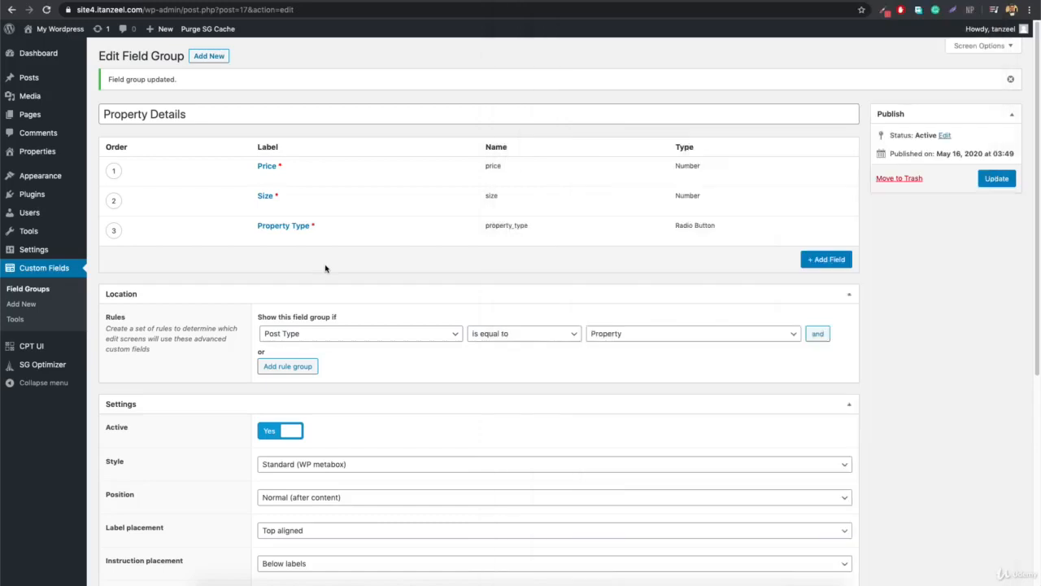
pyautogui.click(815, 258)
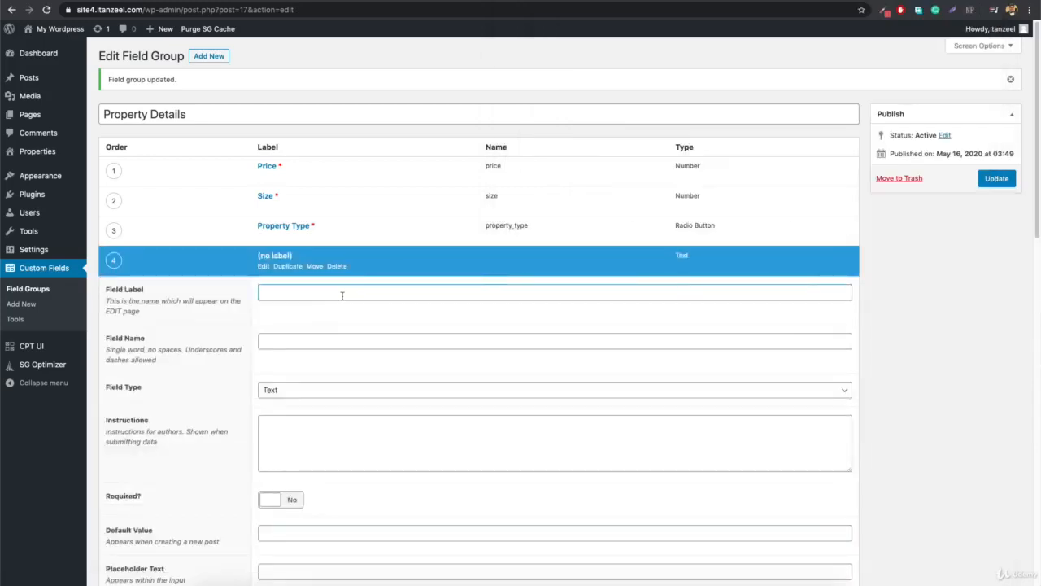
pyautogui.write('Features')
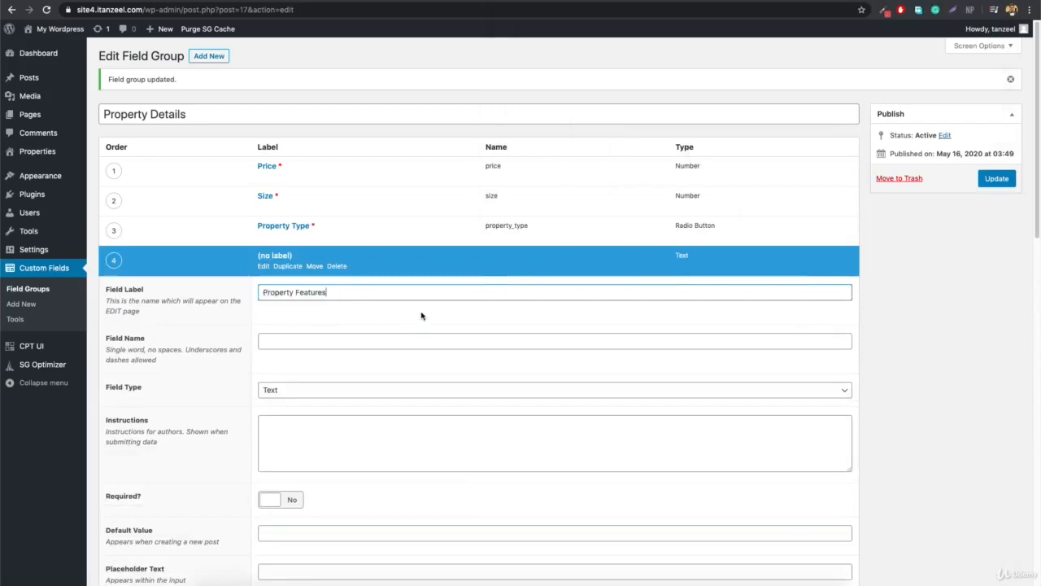
pyautogui.click(423, 317)
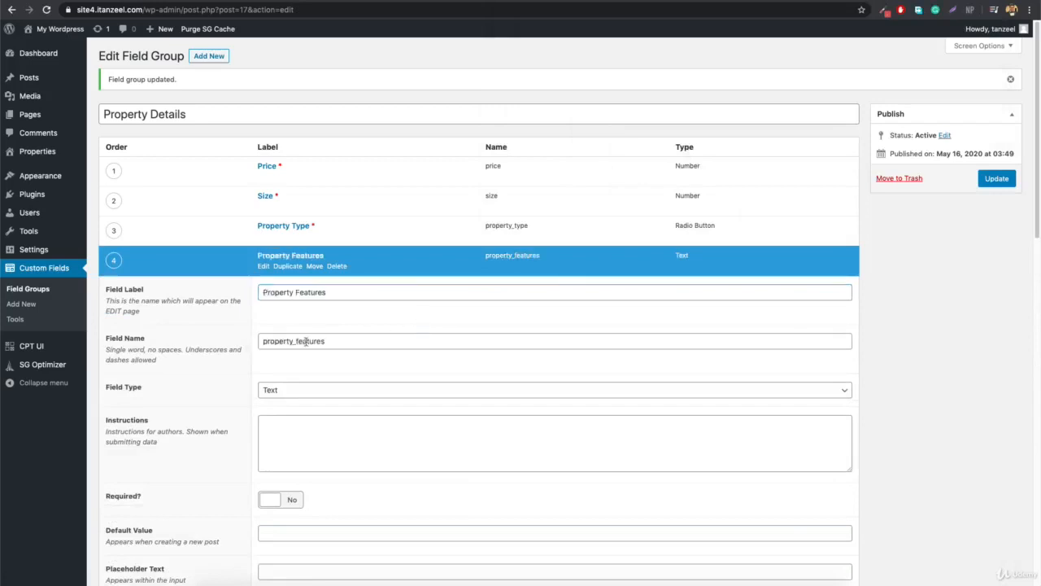
pyautogui.click(299, 390)
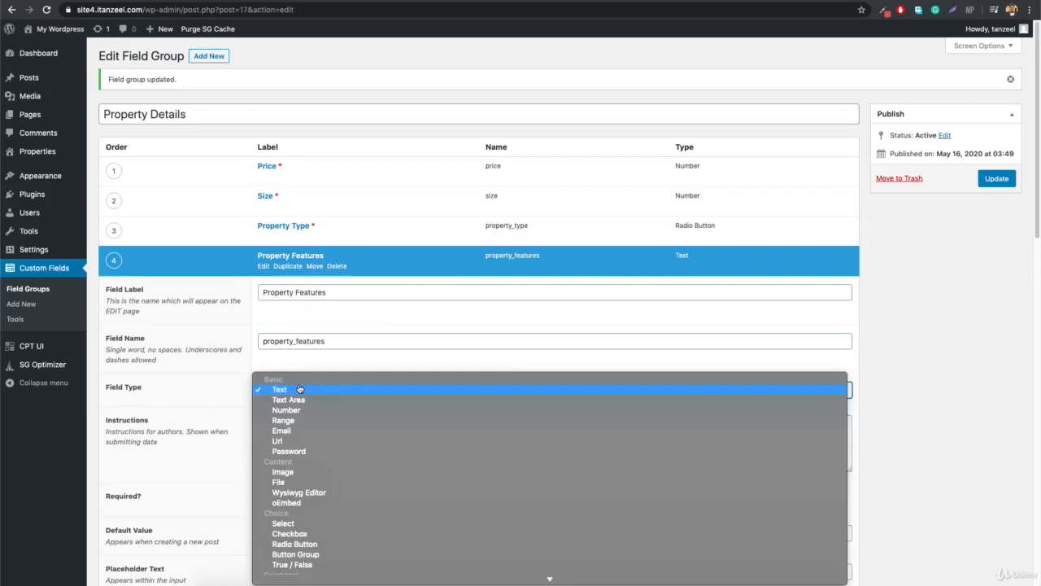
pyautogui.scroll(-3, 300, 390)
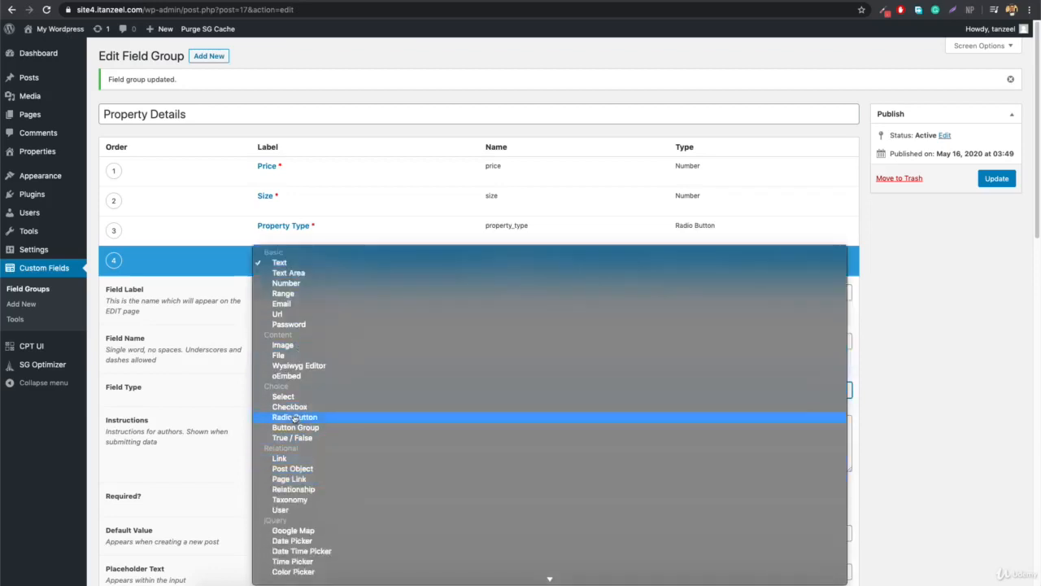
pyautogui.click(299, 406)
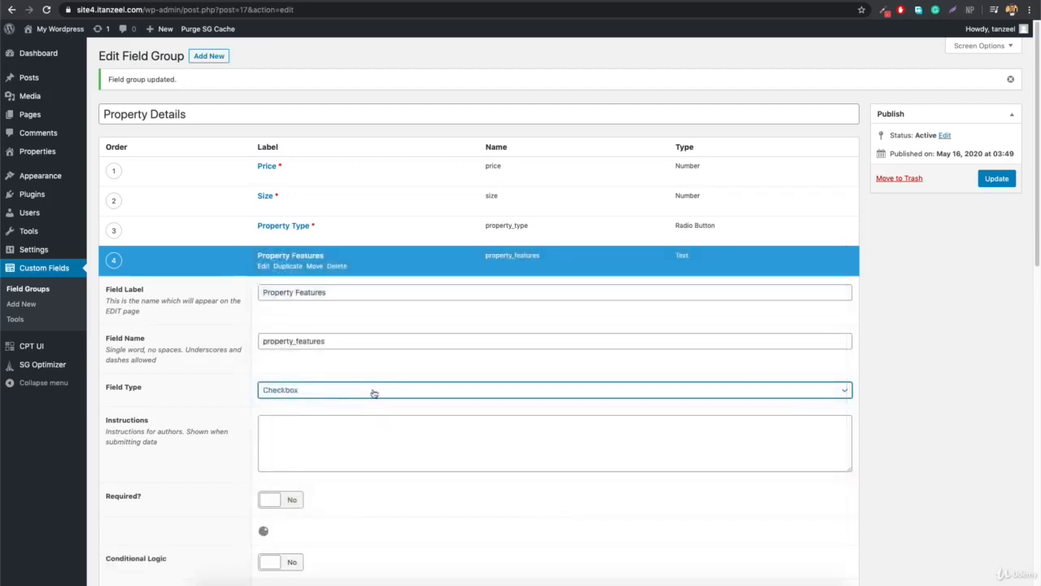
# Paste the amenities list from the Word Features line into the Property Features choices.
pyautogui.scroll(-2, 297, 440)
pyautogui.scroll(-2, 297, 439)
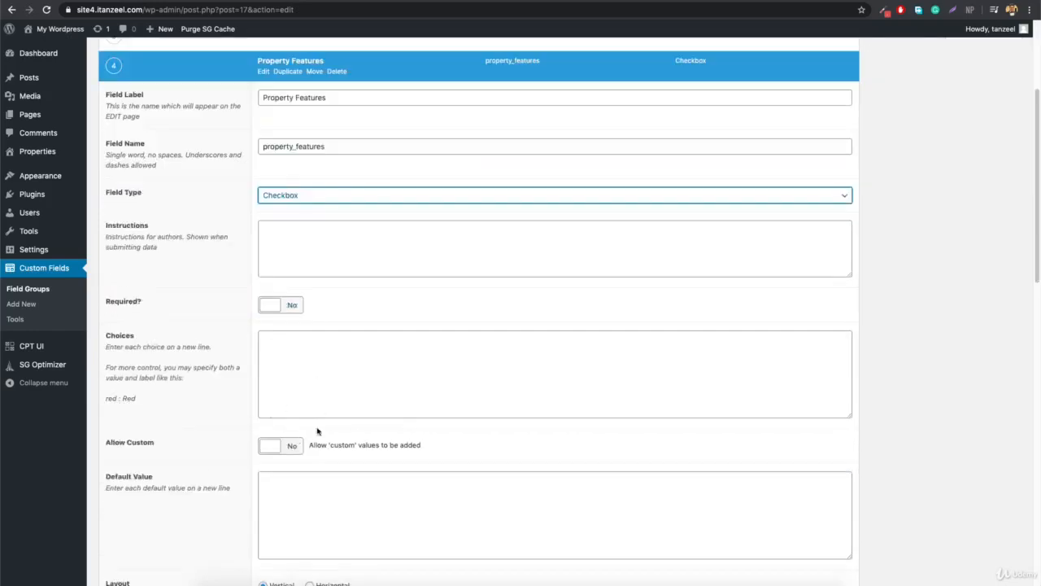
pyautogui.click(387, 344)
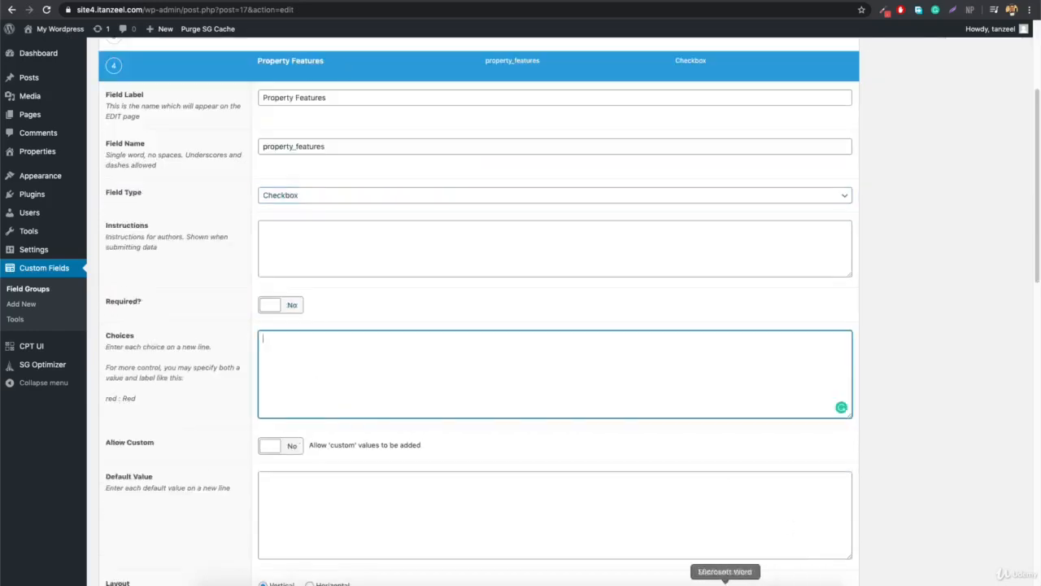
pyautogui.click(725, 584)
pyautogui.moveTo(674, 168); pyautogui.dragTo(841, 168)
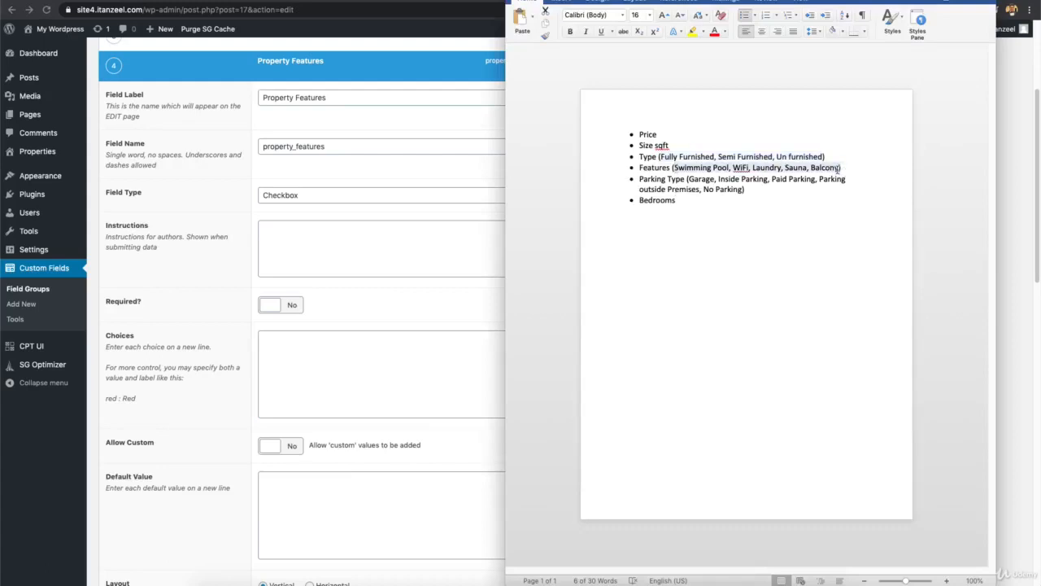
pyautogui.write('Swimming Pool, WiFi, Laundry, Sauna, Balcony')
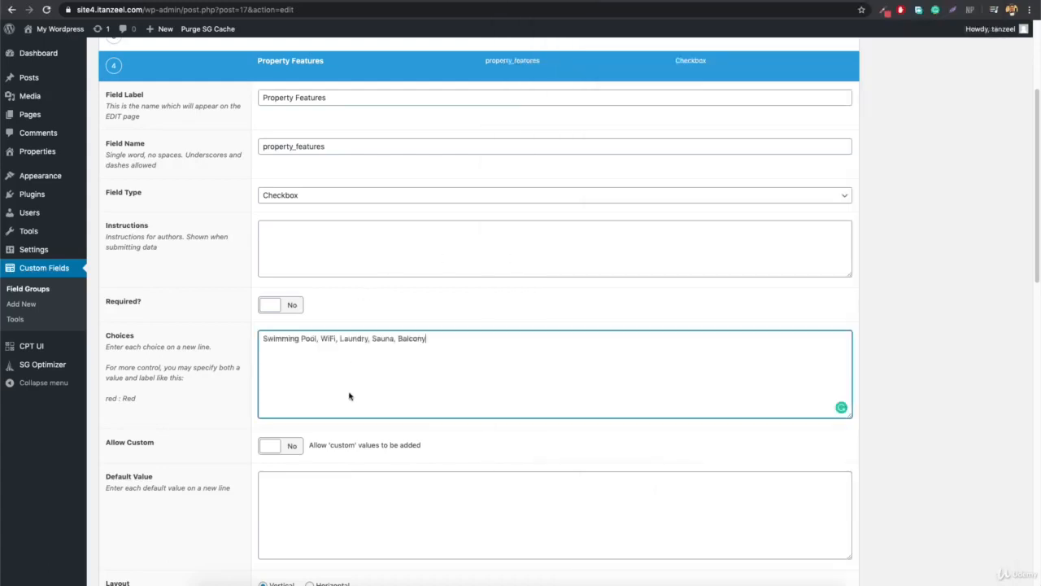
# Put Swimming Pool, WiFi and Laundry on separate lines and update the field group.
pyautogui.click(321, 339)
pyautogui.press('BackSpace')
pyautogui.press('BackSpace')
pyautogui.press('Return')
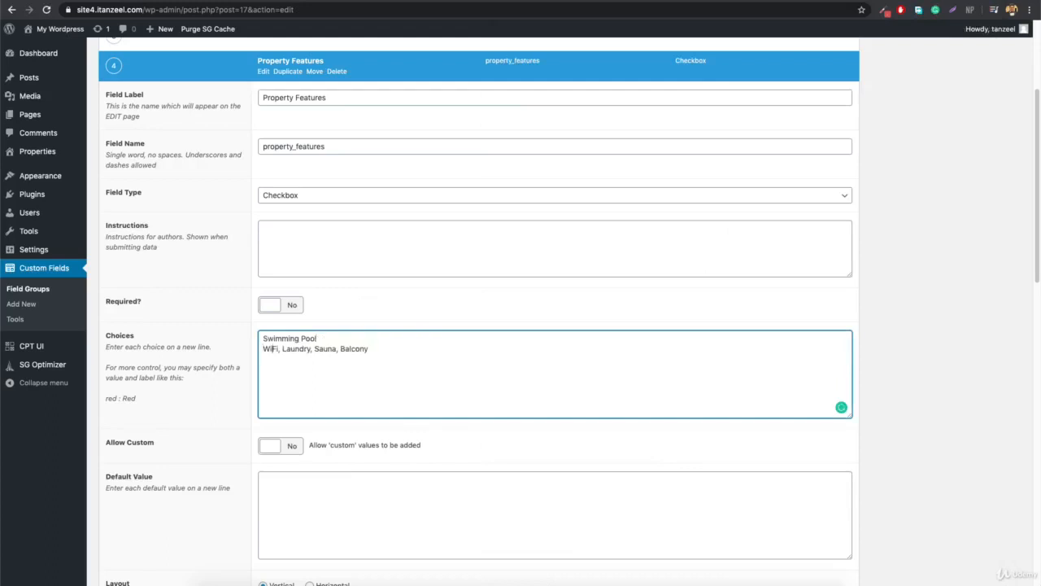
pyautogui.press('BackSpace')
pyautogui.press('BackSpace')
pyautogui.press('Return')
pyautogui.press('Delete')
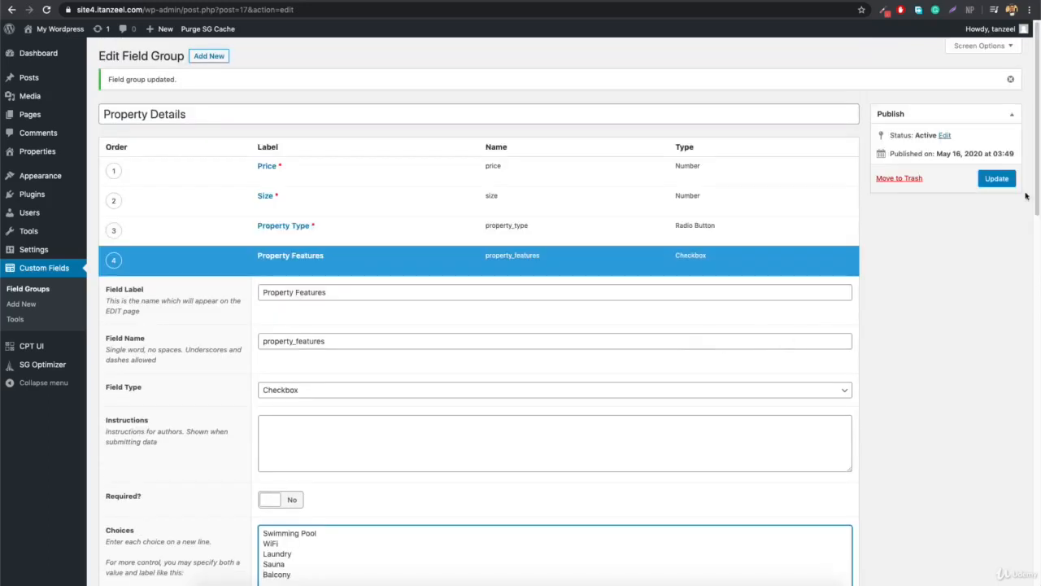
pyautogui.click(996, 179)
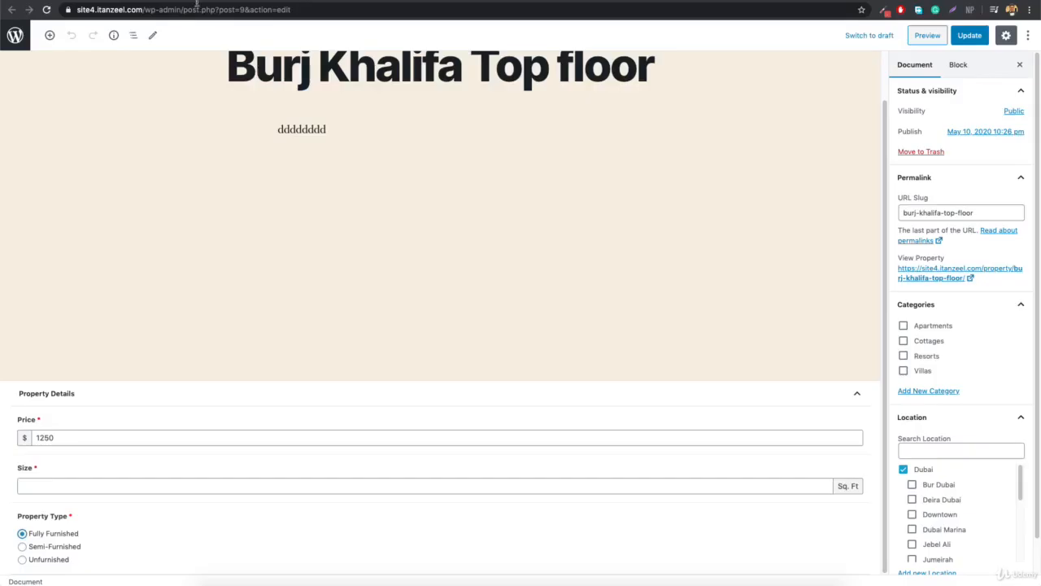
pyautogui.click(218, 10)
pyautogui.press('Return')
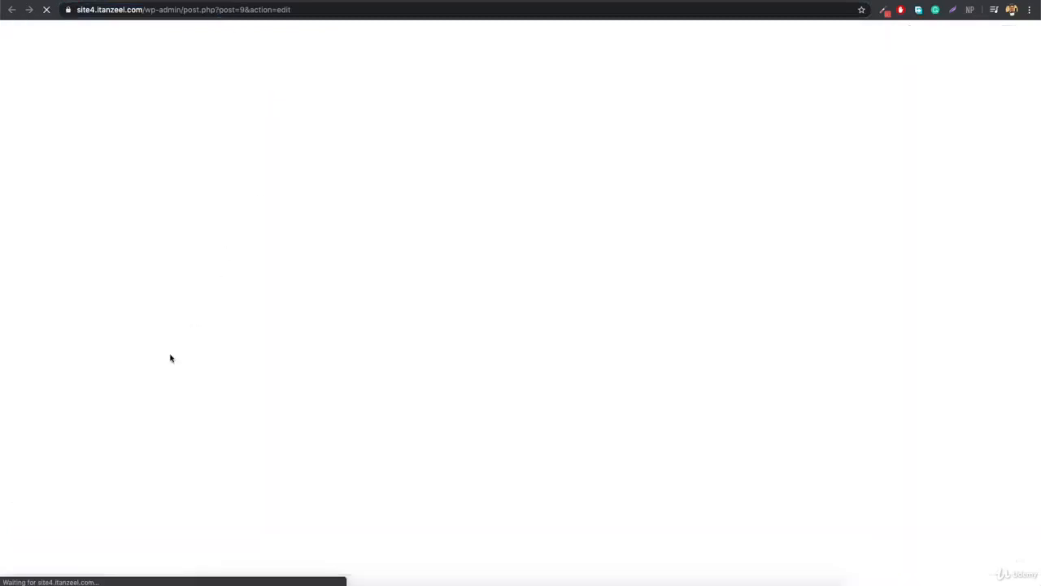
pyautogui.scroll(-3, 304, 375)
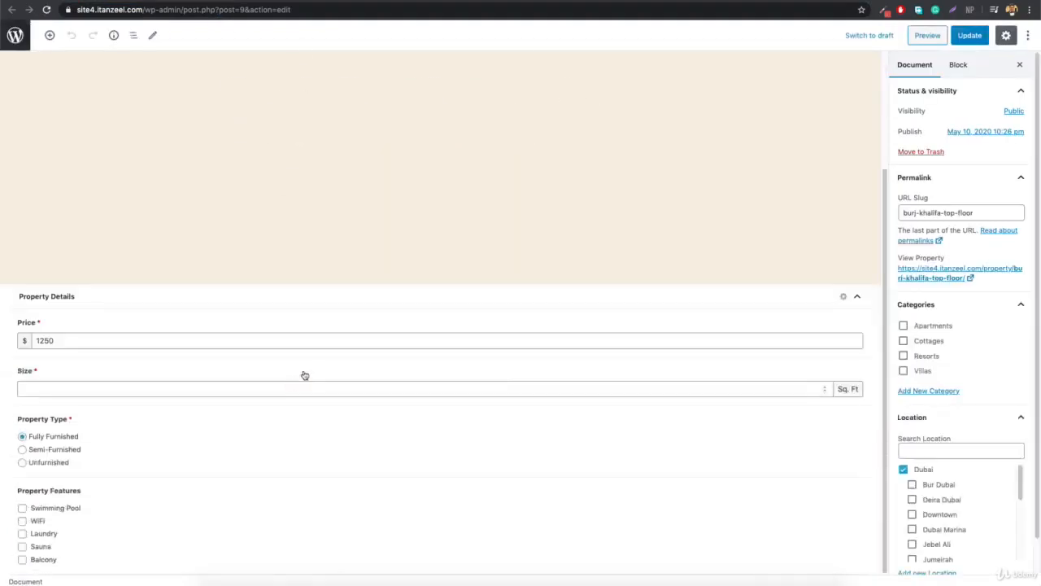
pyautogui.click(51, 510)
pyautogui.click(39, 521)
pyautogui.click(40, 548)
pyautogui.click(42, 559)
pyautogui.click(37, 560)
pyautogui.click(39, 548)
pyautogui.click(39, 521)
pyautogui.click(45, 510)
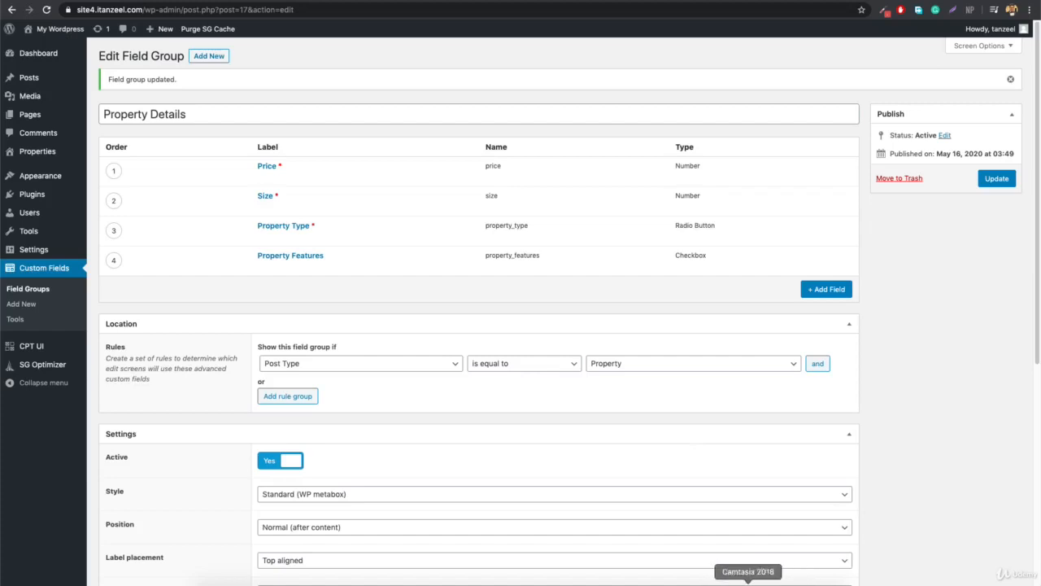
# Add a new field labelled Parking Type and make it a Select field.
pyautogui.click(723, 581)
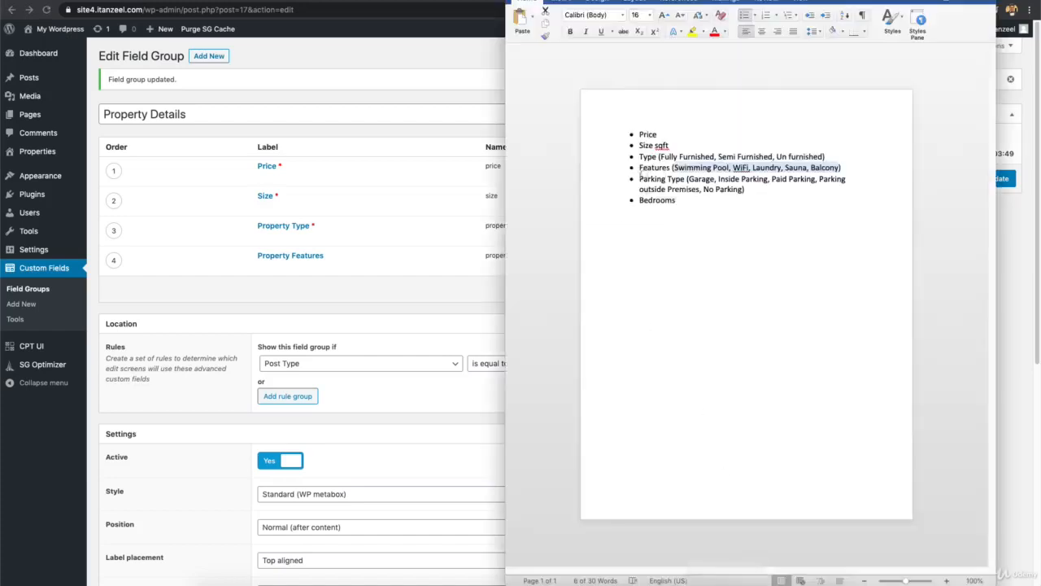
pyautogui.click(372, 290)
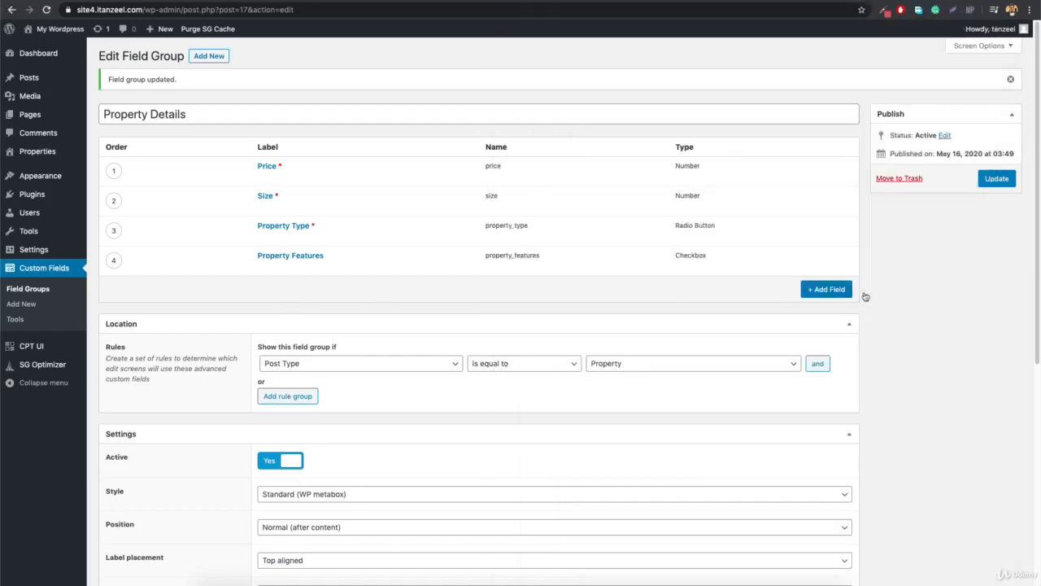
pyautogui.click(823, 289)
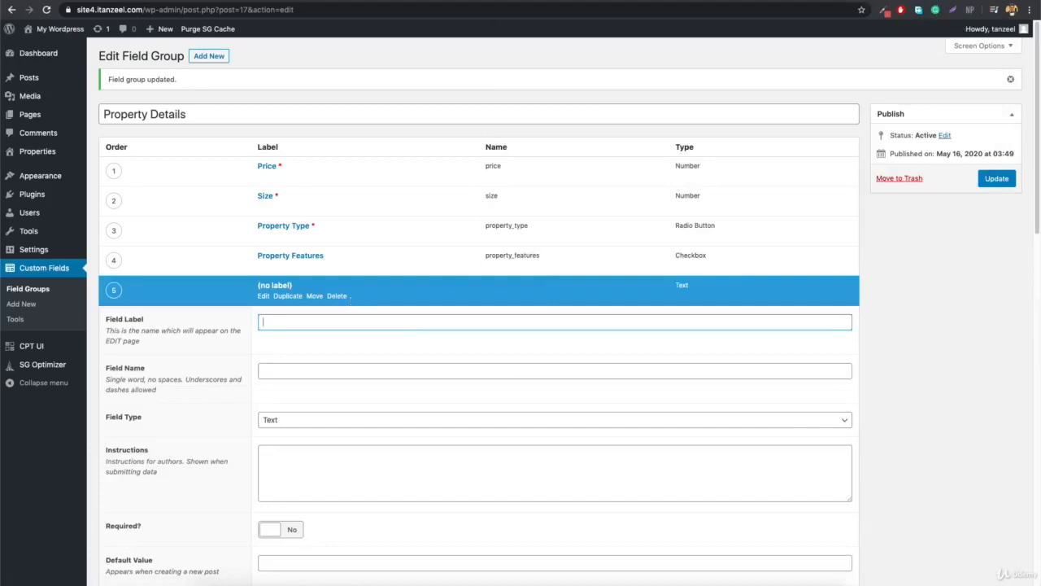
pyautogui.write('Parking Type')
pyautogui.scroll(-2, 328, 367)
pyautogui.click(291, 348)
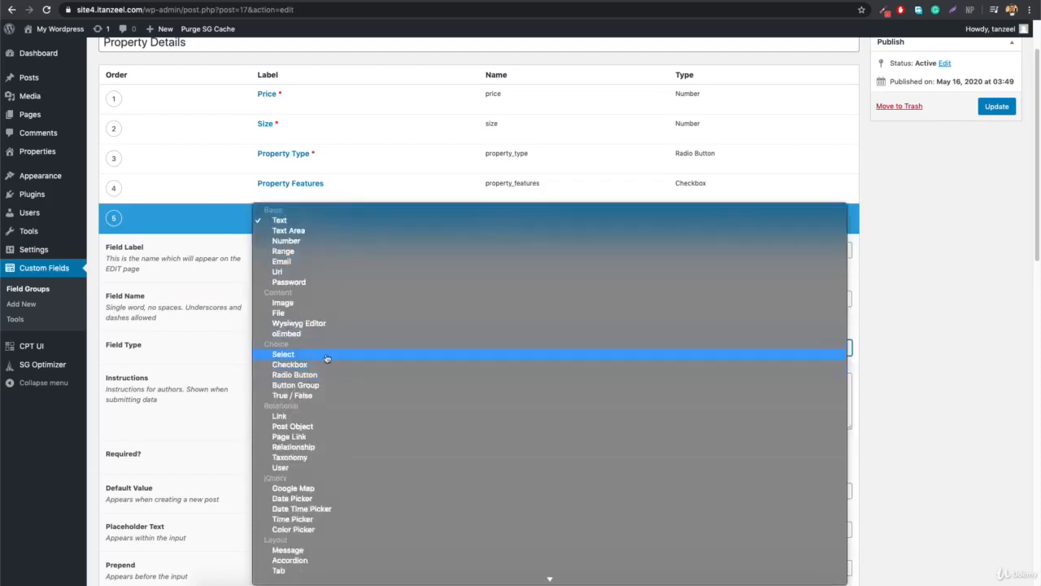
pyautogui.click(321, 356)
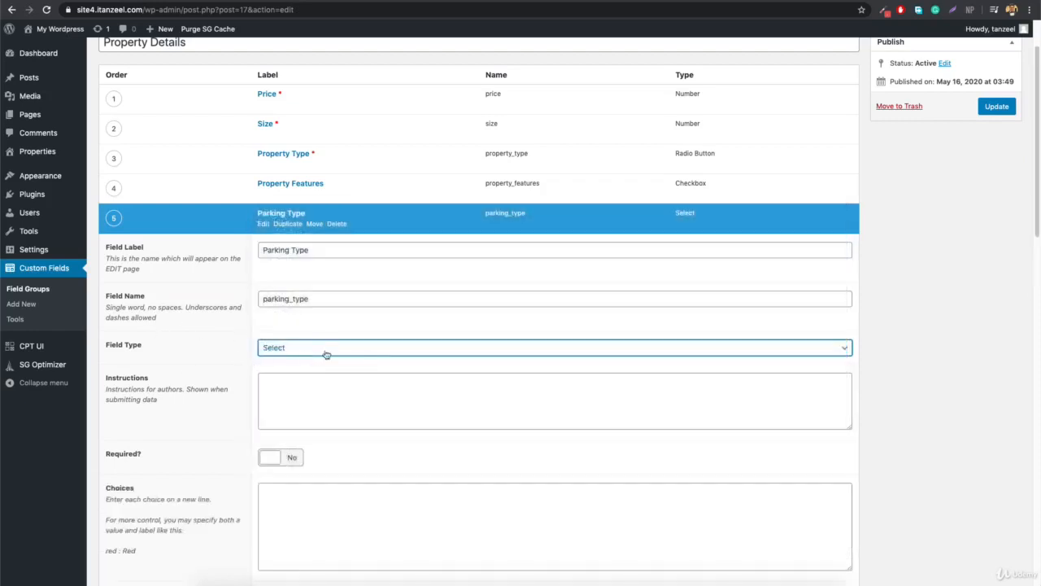
# Paste Garage, Inside Parking, Paid Parking, Parking outside Premises and No Parking as choices, and make it required.
pyautogui.click(708, 579)
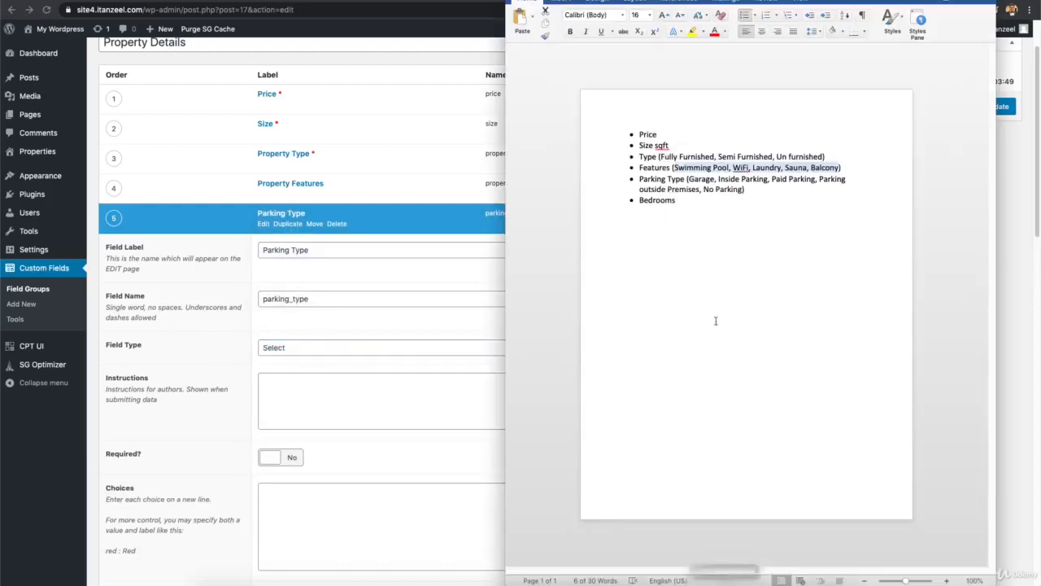
pyautogui.click(691, 180)
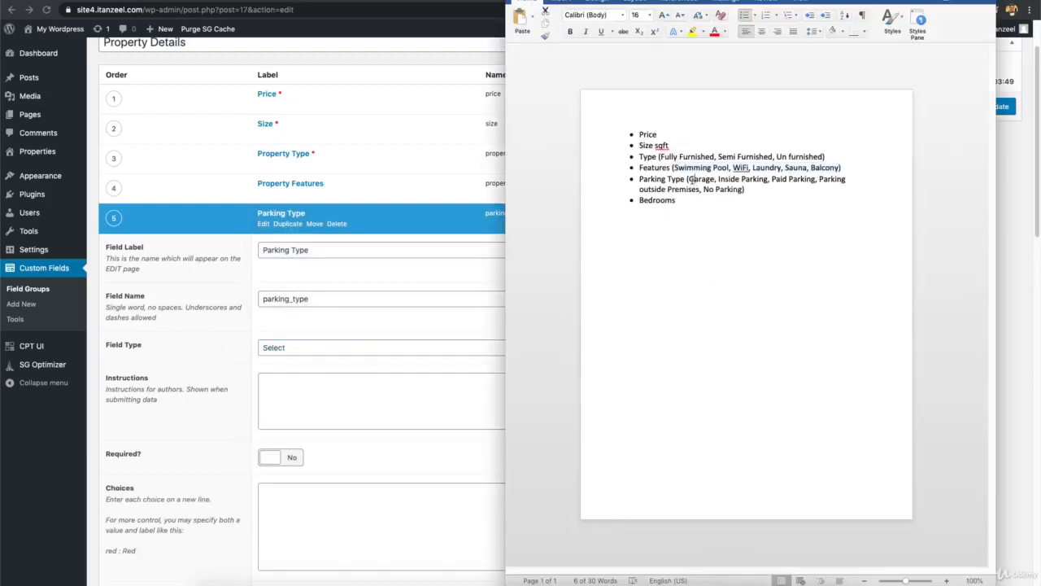
pyautogui.moveTo(691, 180); pyautogui.dragTo(740, 191)
pyautogui.press('super+c')
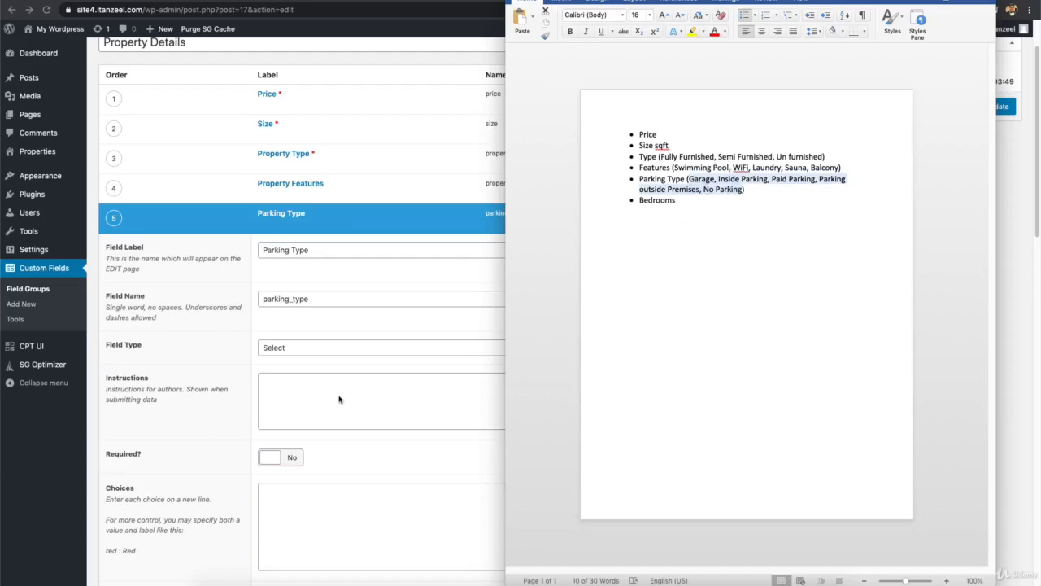
pyautogui.press('super+Tab')
pyautogui.click(310, 502)
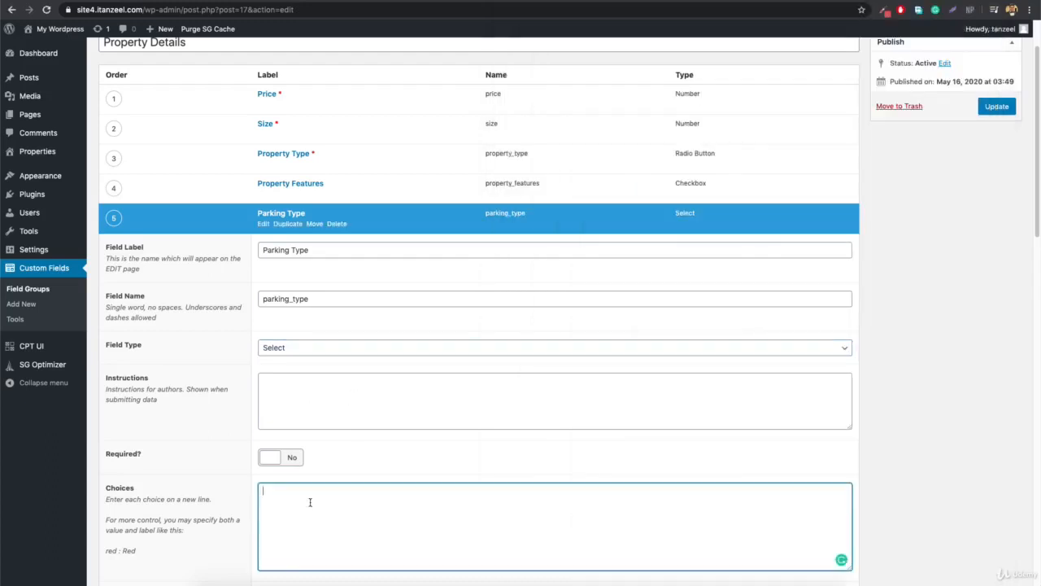
pyautogui.press('super+v')
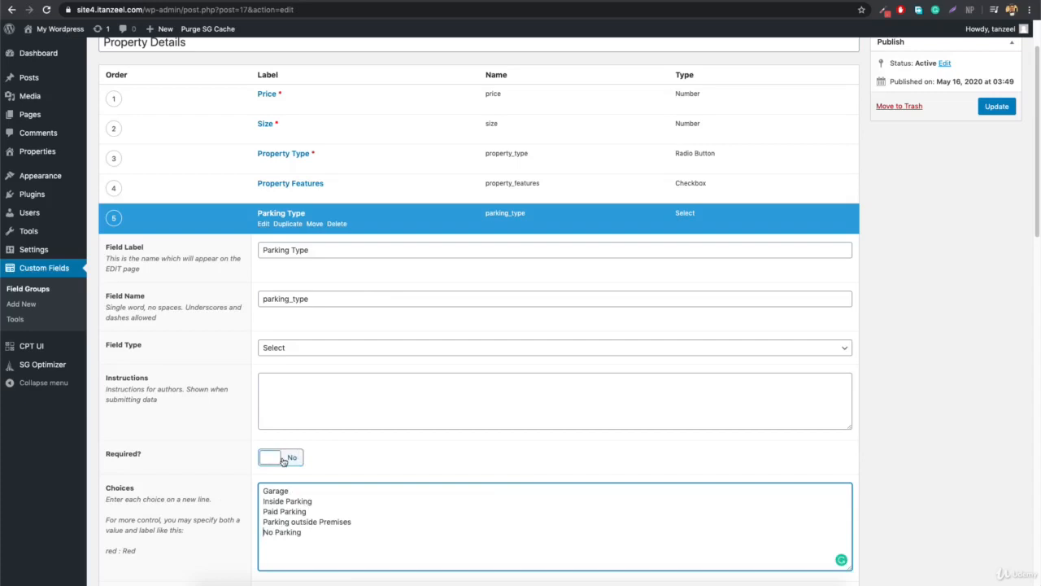
pyautogui.click(282, 460)
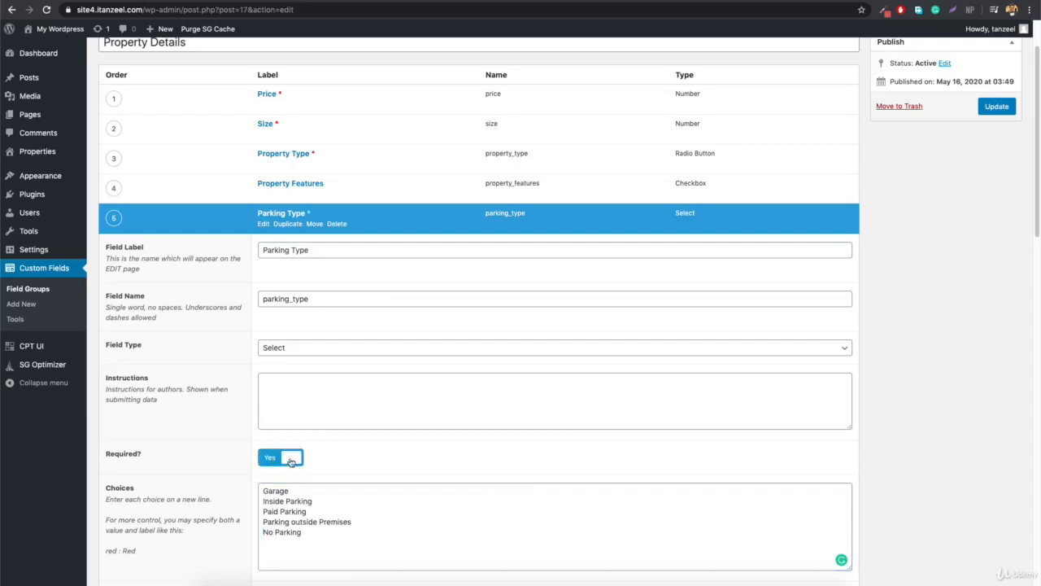
# Collapse the Property Features and Parking Type field settings.
pyautogui.click(276, 186)
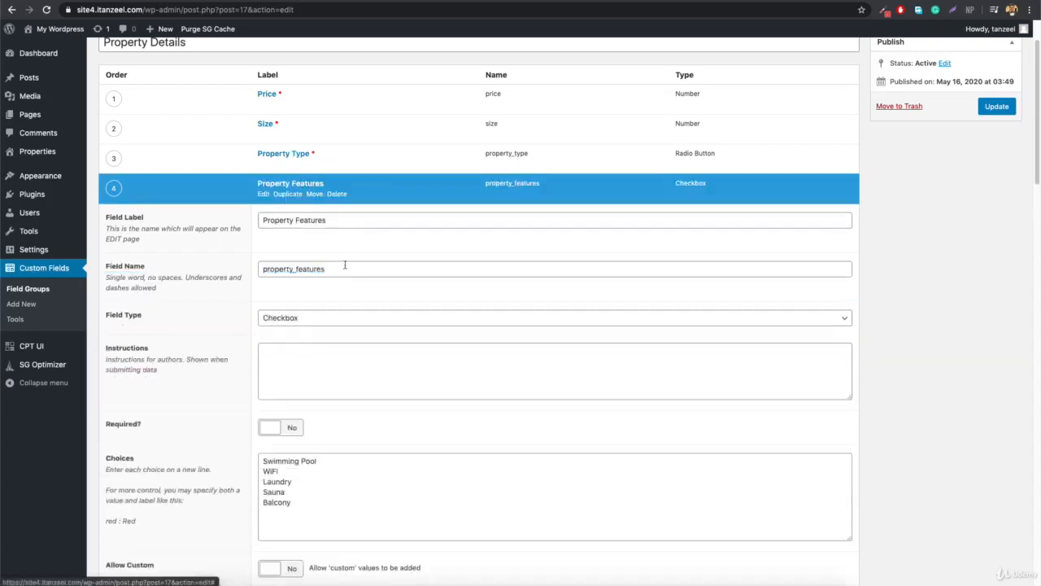
pyautogui.scroll(-3, 340, 451)
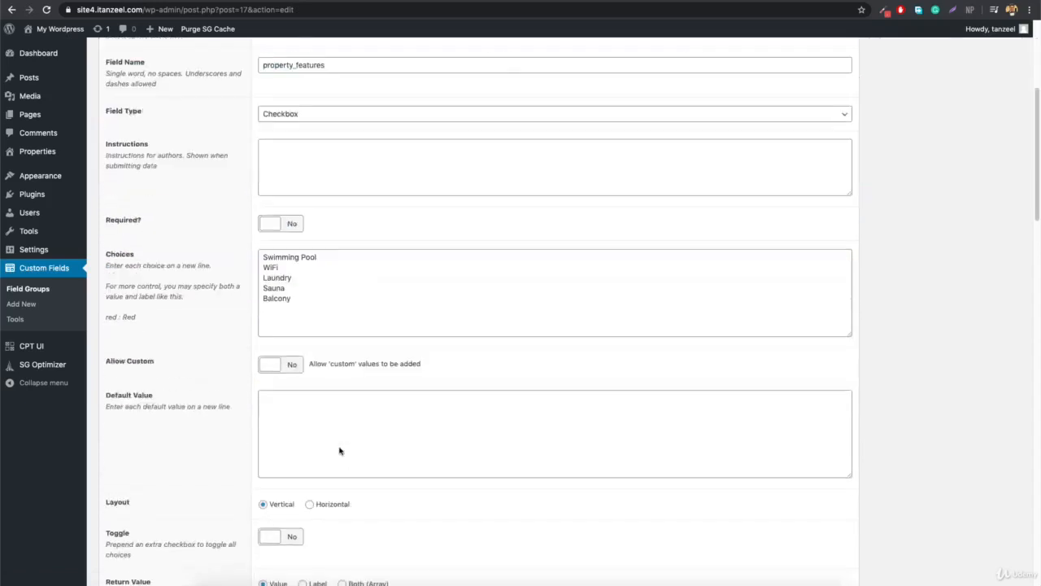
pyautogui.scroll(3, 307, 352)
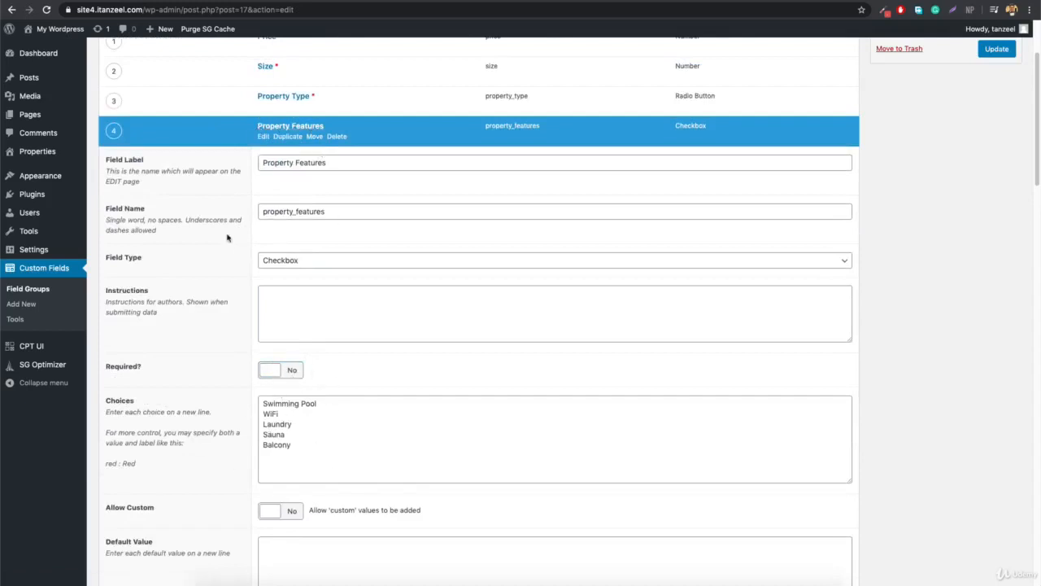
pyautogui.click(264, 129)
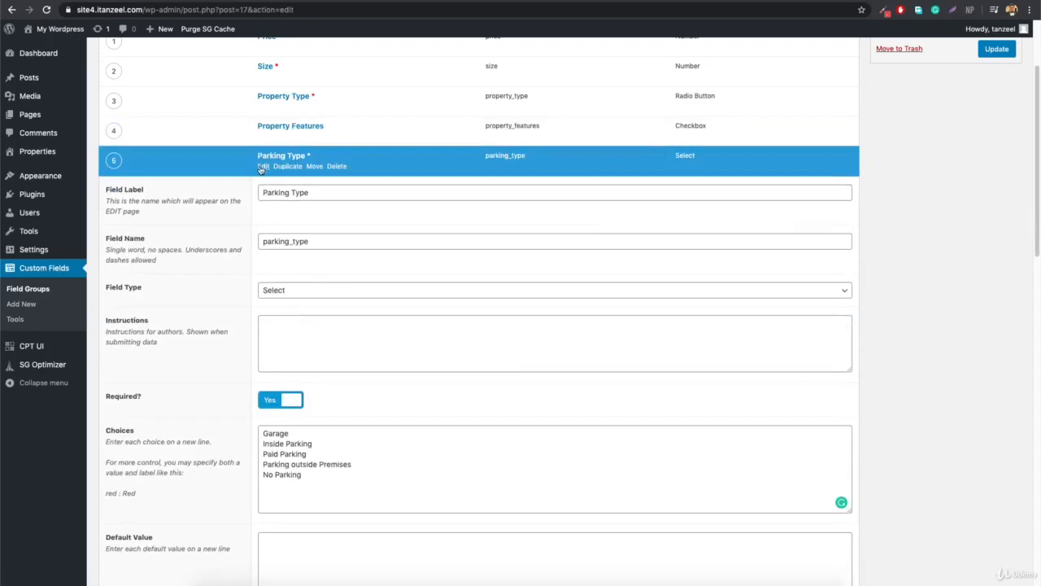
pyautogui.click(263, 166)
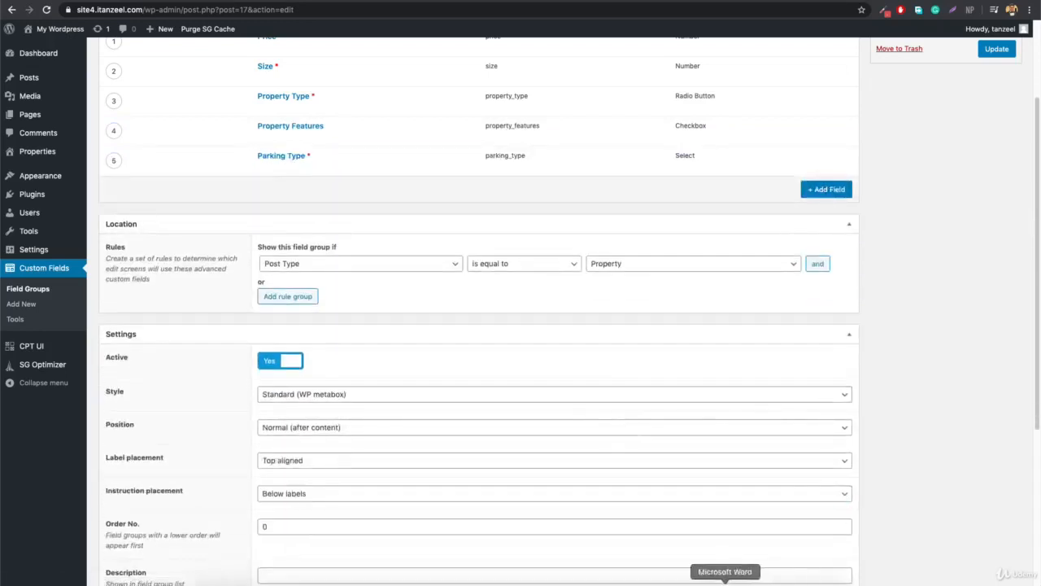
# Add a new Range field labelled Bedrooms, with the field name bedrooms.
pyautogui.click(725, 581)
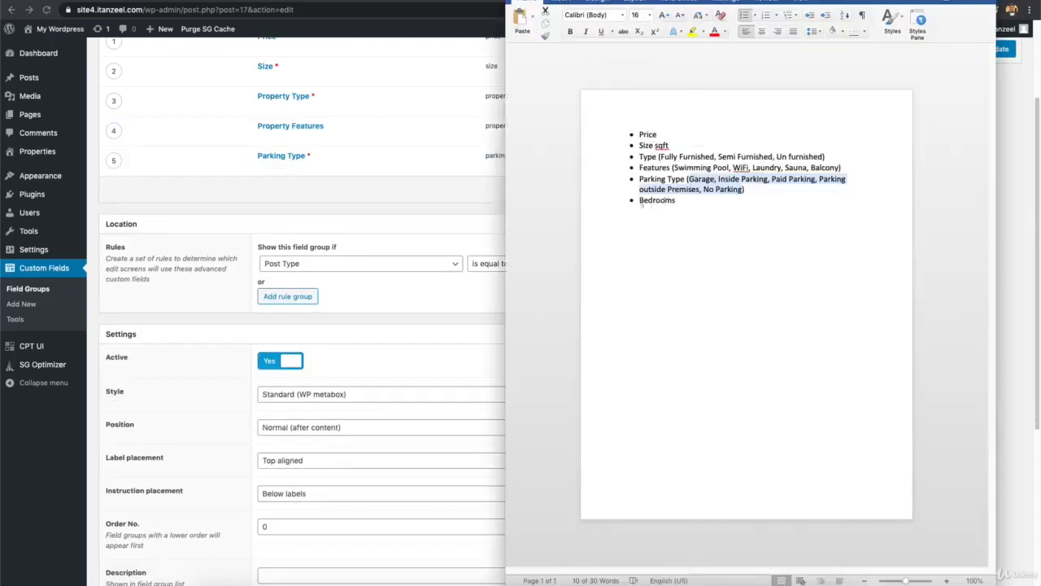
pyautogui.click(472, 193)
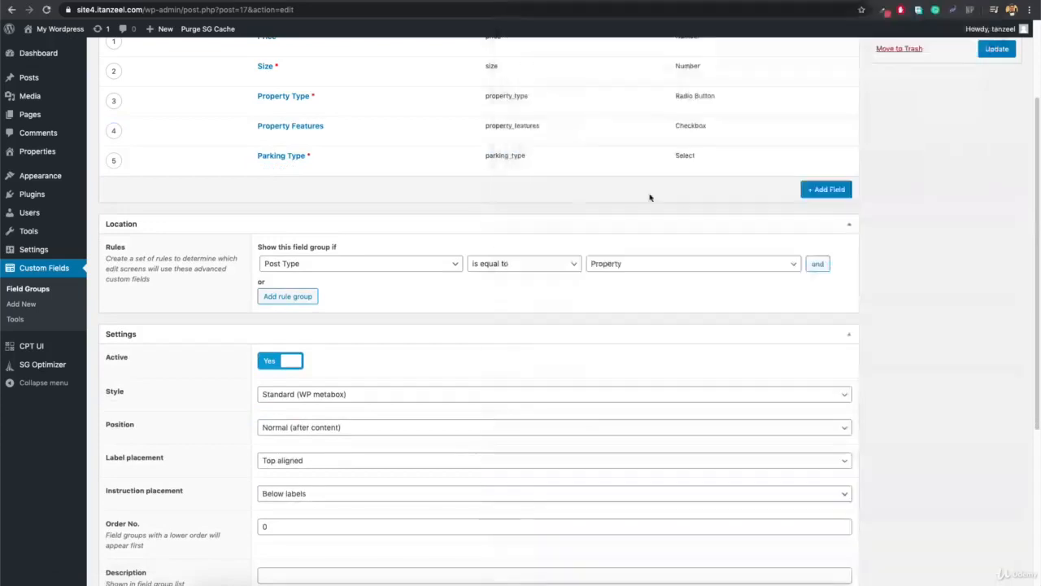
pyautogui.click(831, 192)
pyautogui.write('Bedroom')
pyautogui.click(345, 274)
pyautogui.click(327, 324)
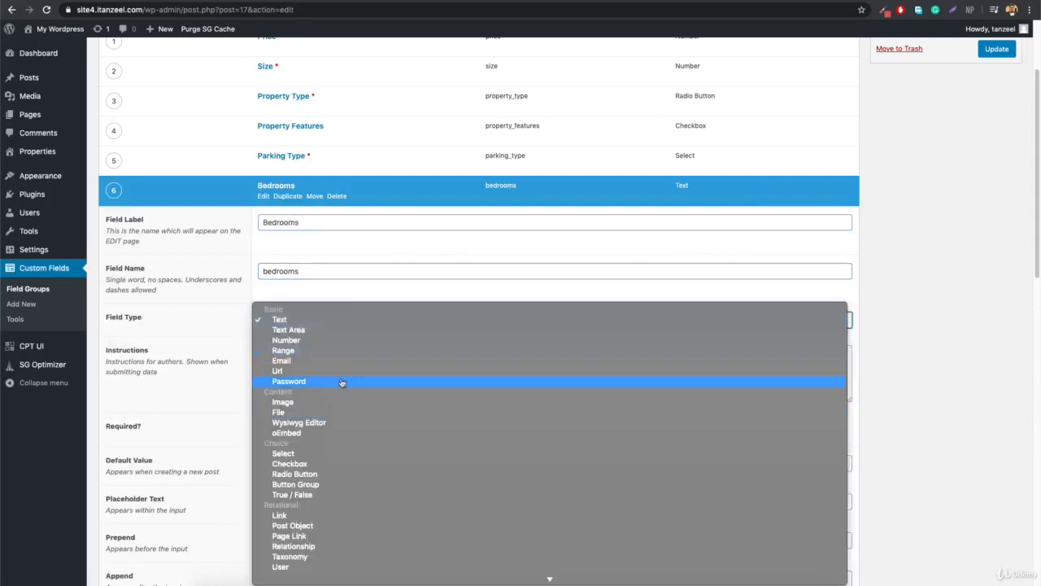
pyautogui.click(329, 302)
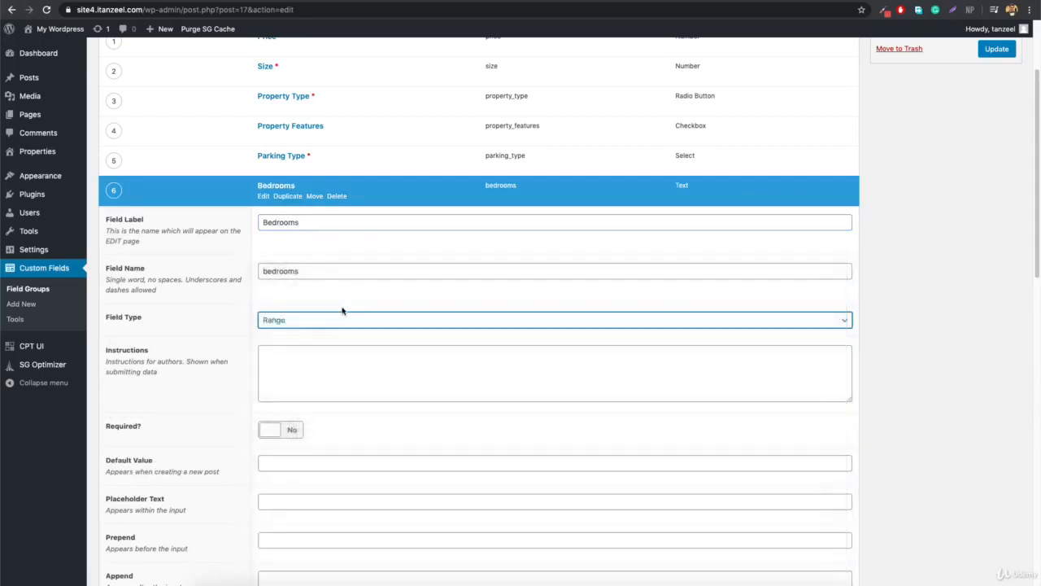
pyautogui.click(288, 321)
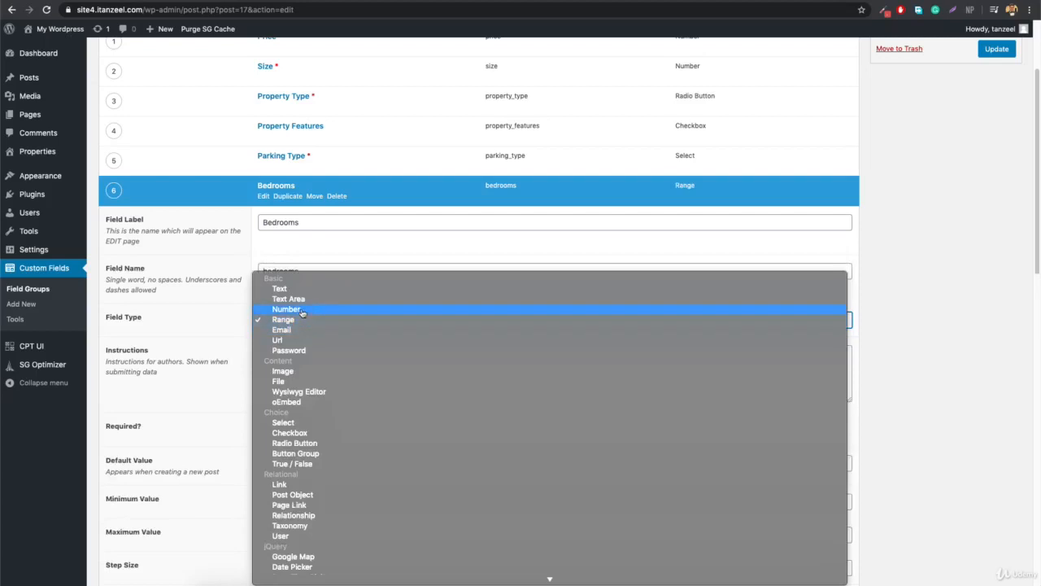
pyautogui.click(291, 320)
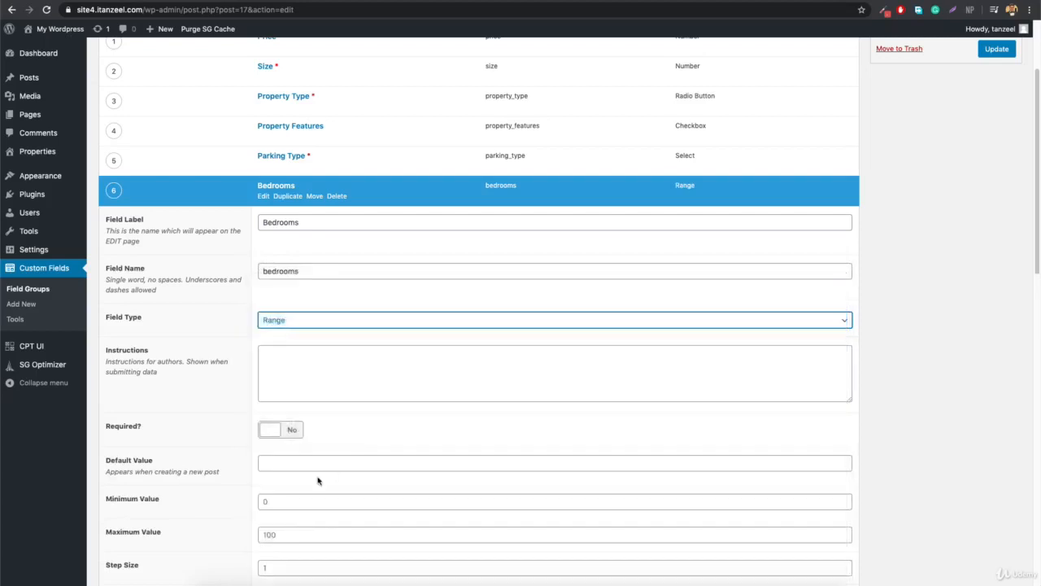
# Give Bedrooms minimum 1 and maximum 50, make it required, and update the field group.
pyautogui.click(314, 503)
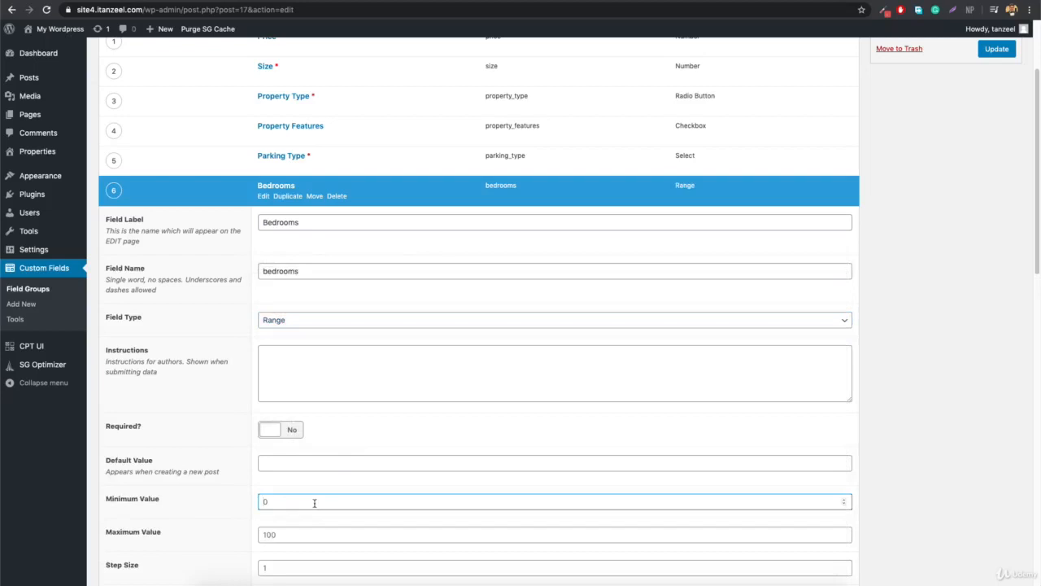
pyautogui.scroll(-2, 310, 533)
pyautogui.click(292, 473)
pyautogui.write('50')
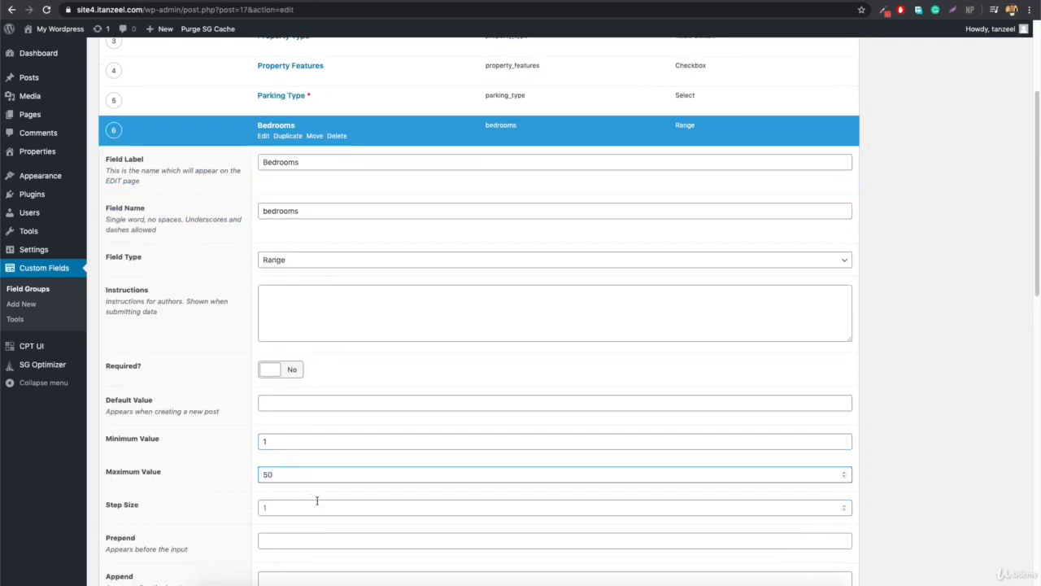
pyautogui.click(317, 501)
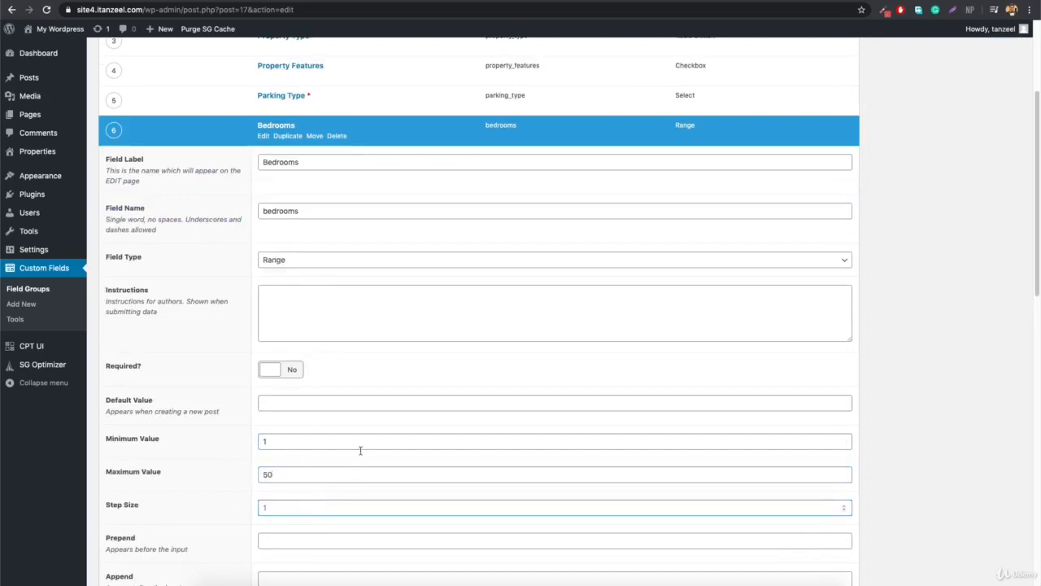
pyautogui.click(269, 370)
pyautogui.scroll(5, 723, 437)
pyautogui.click(997, 179)
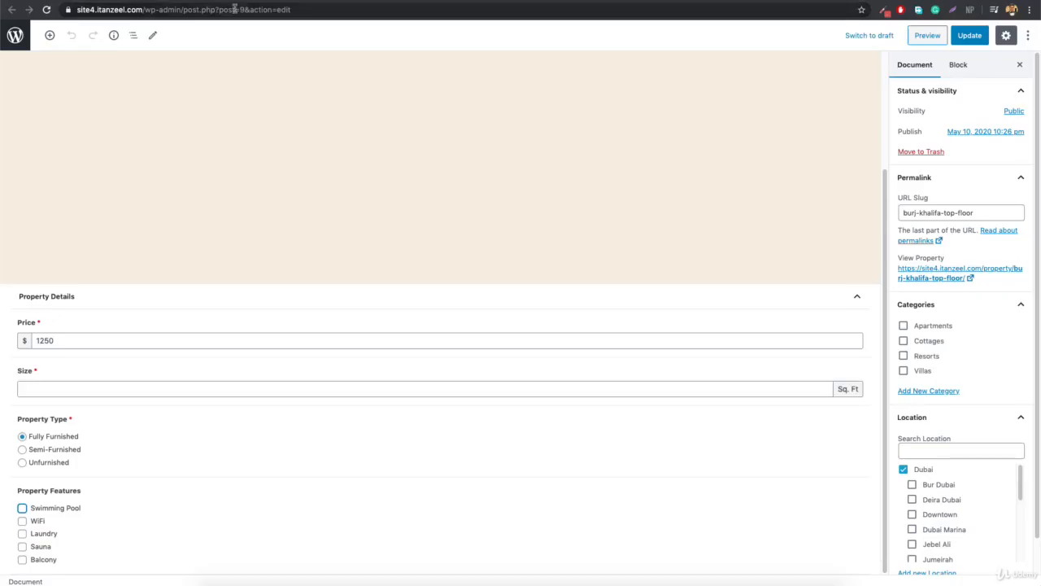
pyautogui.click(236, 8)
pyautogui.press('Return')
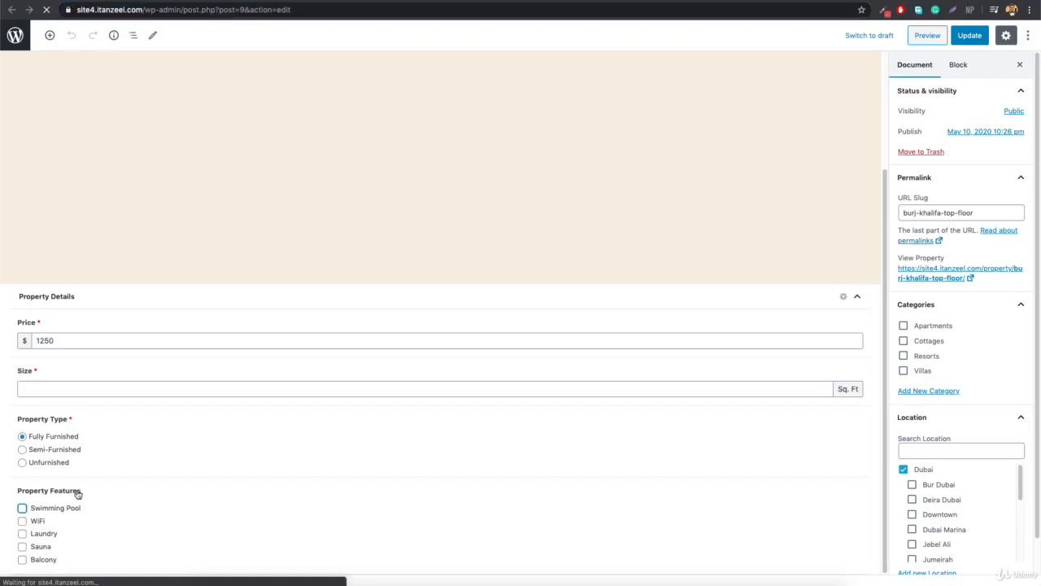
pyautogui.scroll(-3, 288, 500)
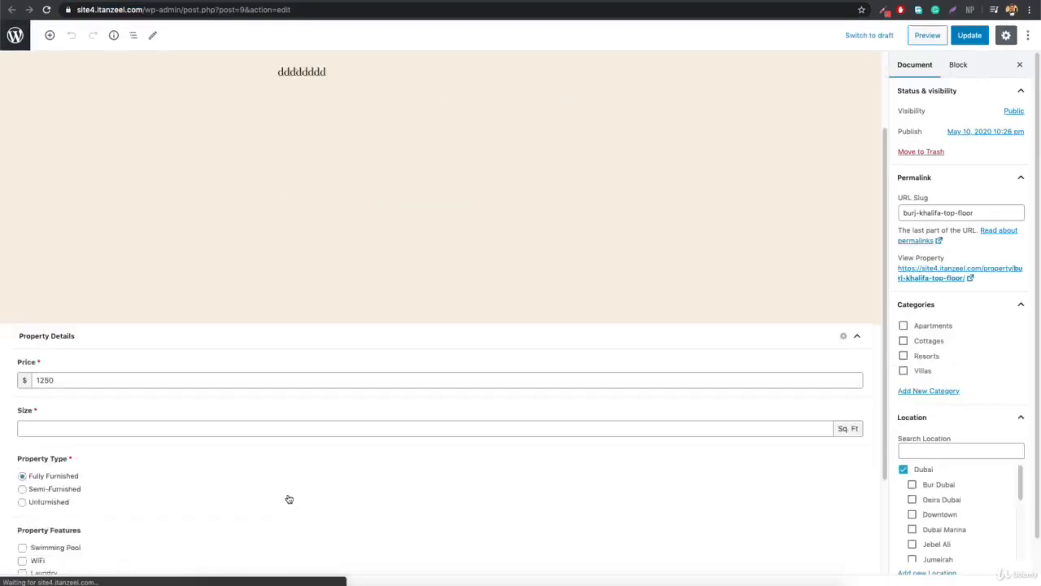
pyautogui.moveTo(22, 558); pyautogui.dragTo(30, 558)
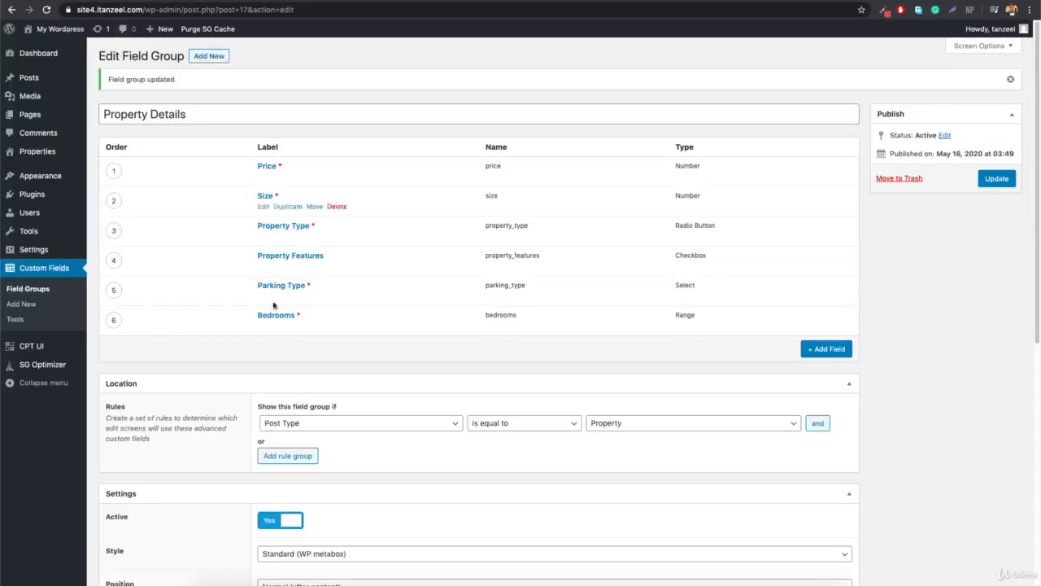
pyautogui.scroll(-1, 353, 491)
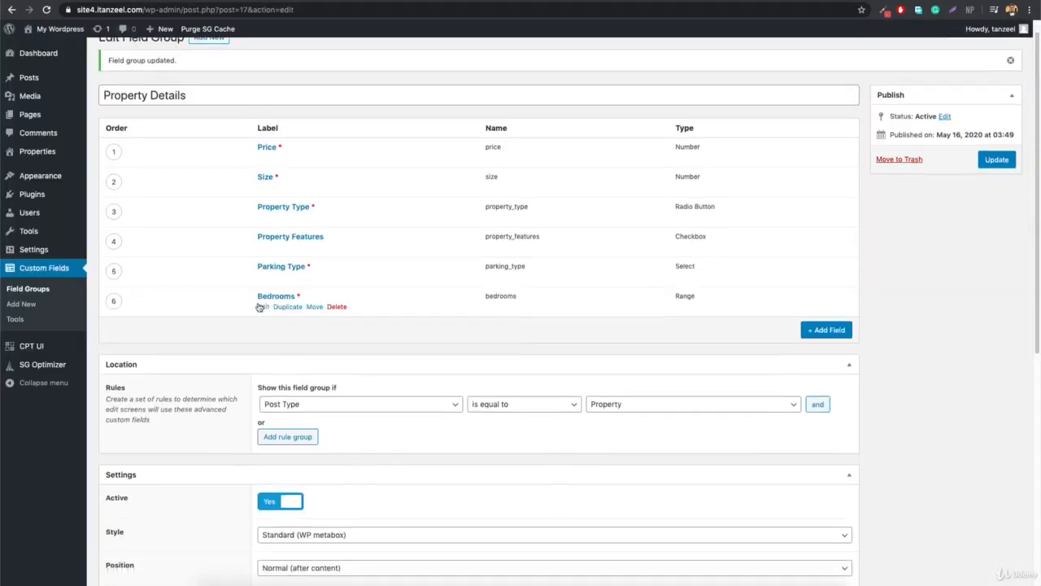
# Add a required Location text field, collapse its settings, and start another new field.
pyautogui.click(724, 581)
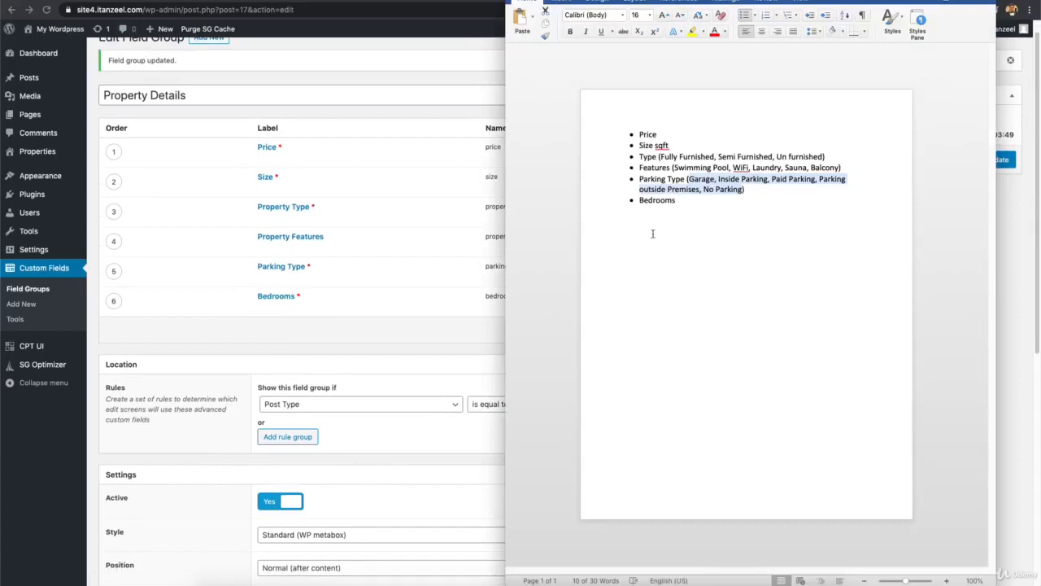
pyautogui.click(673, 217)
pyautogui.click(382, 331)
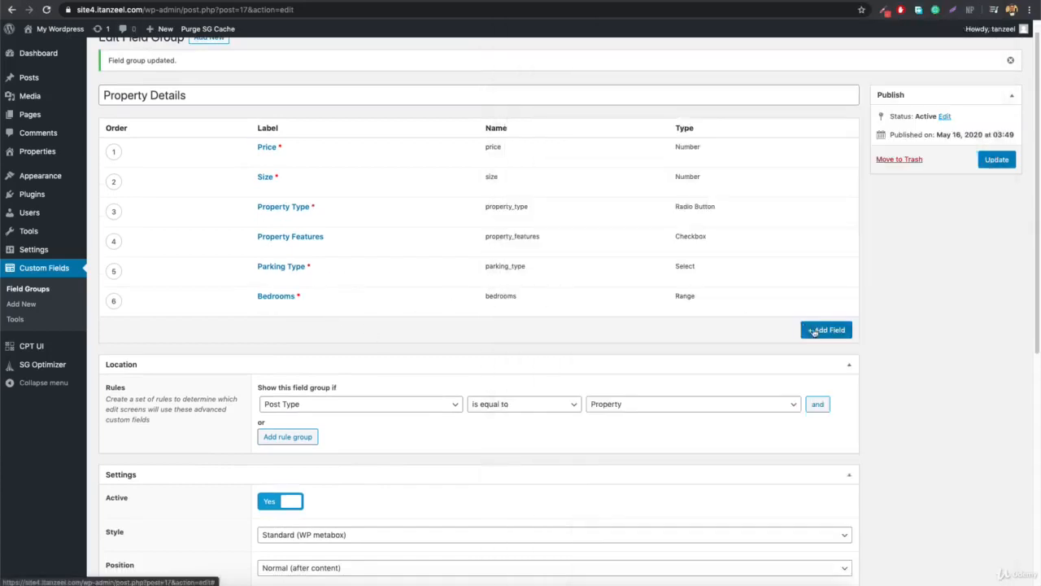
pyautogui.click(814, 332)
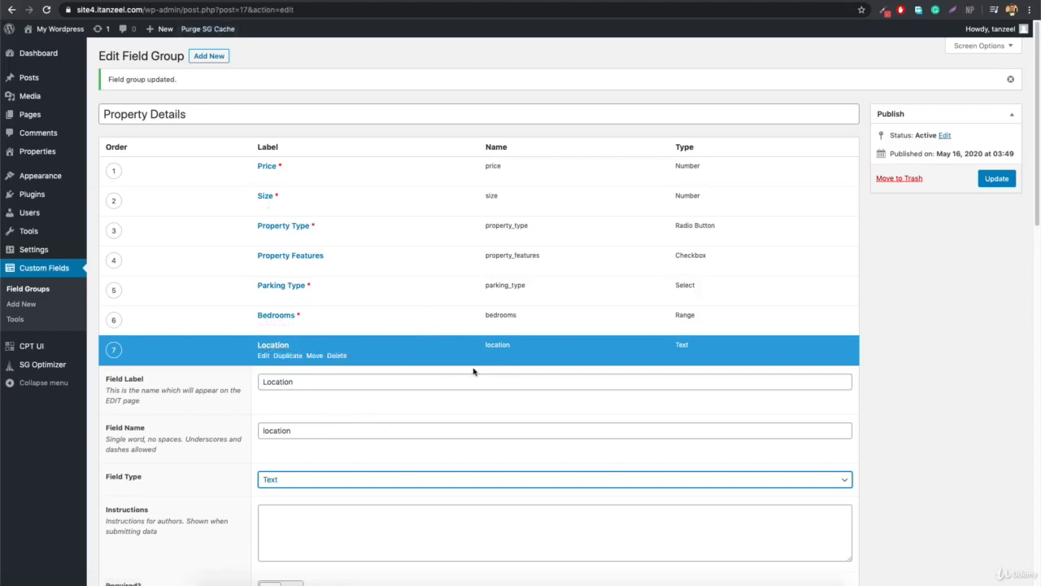
pyautogui.scroll(-3, 477, 360)
pyautogui.scroll(-2, 478, 361)
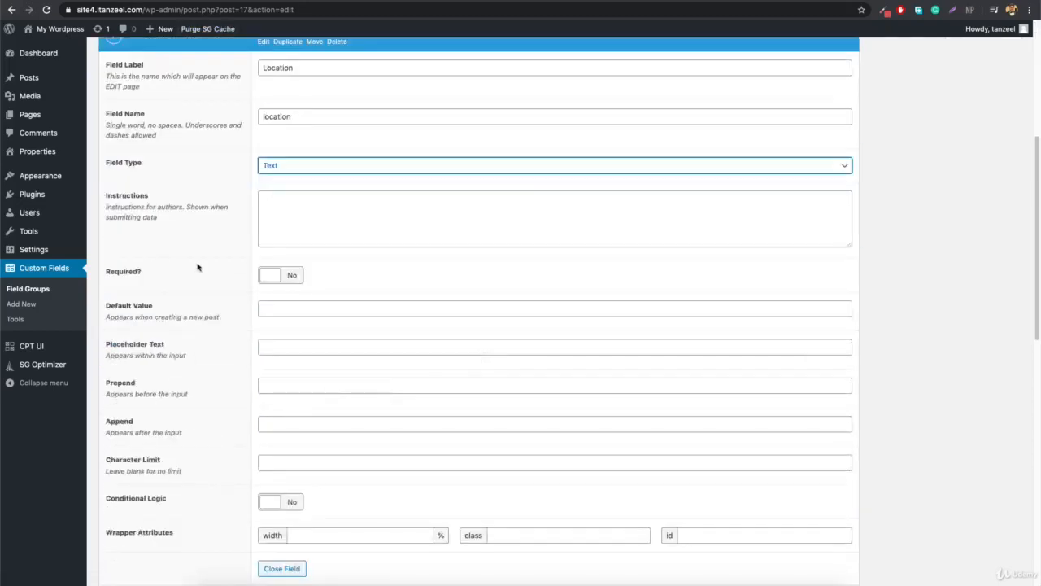
pyautogui.scroll(1, 293, 275)
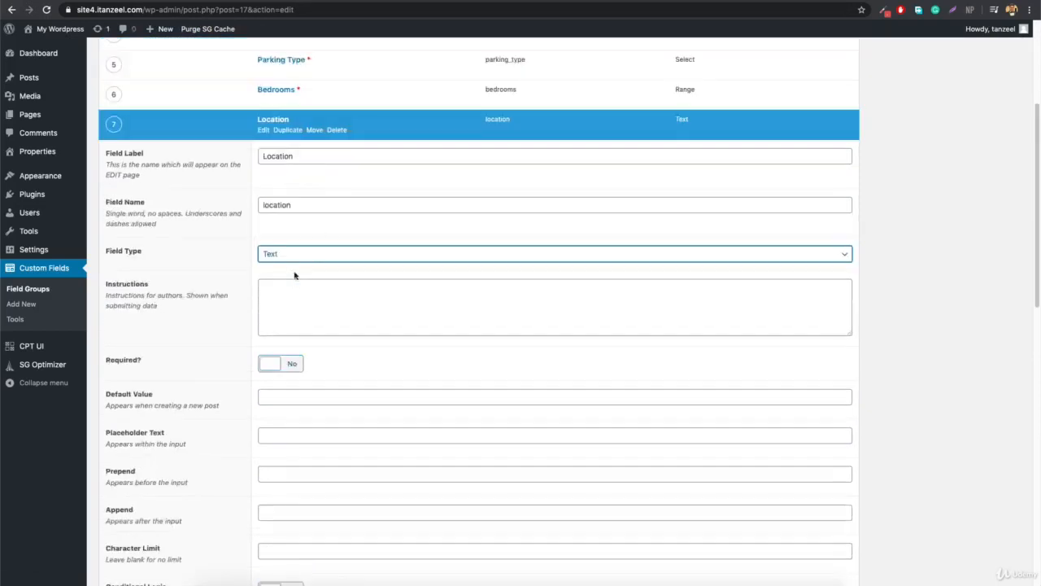
pyautogui.click(276, 370)
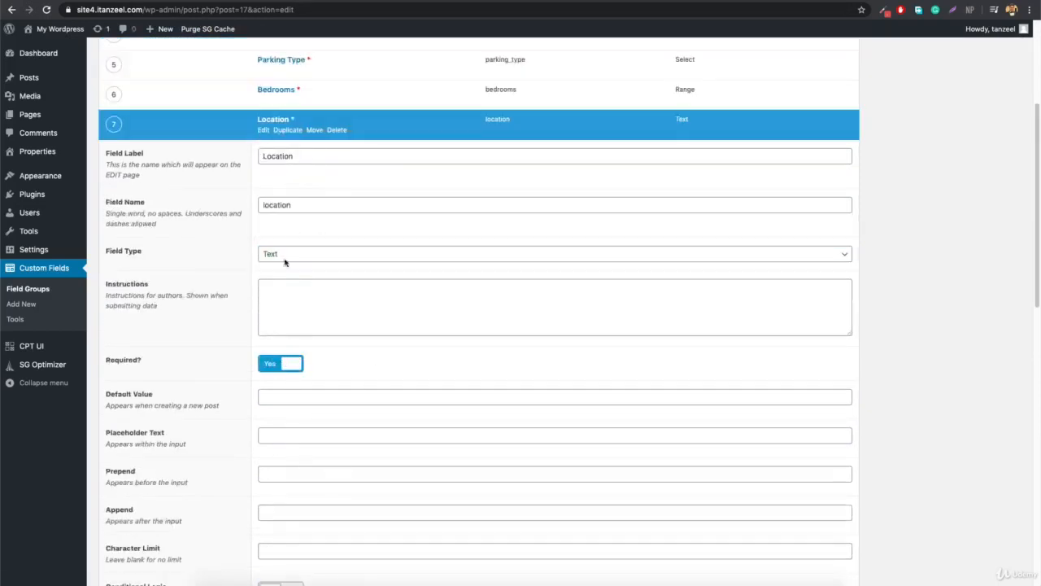
pyautogui.click(264, 130)
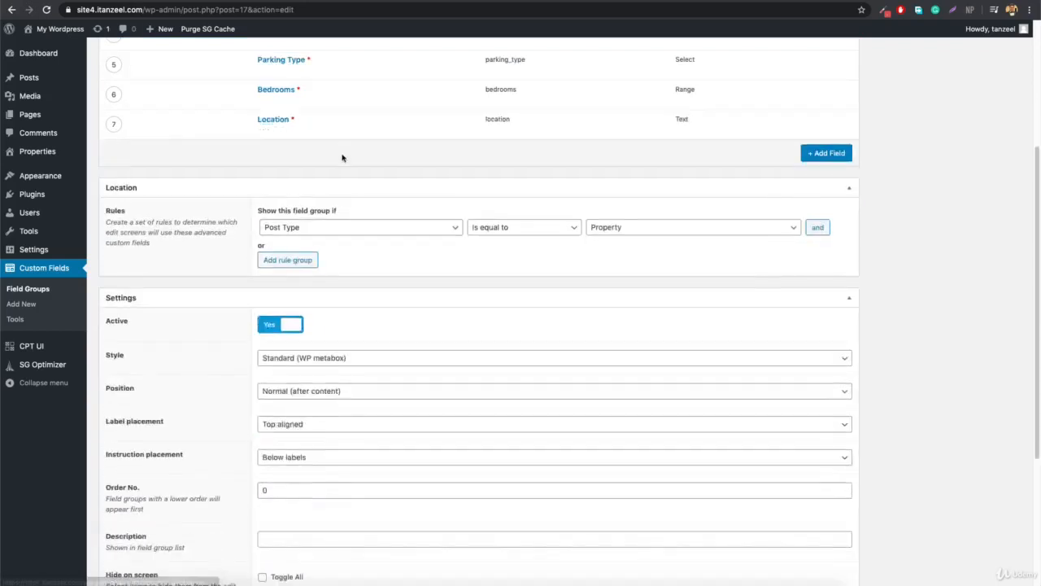
pyautogui.click(813, 153)
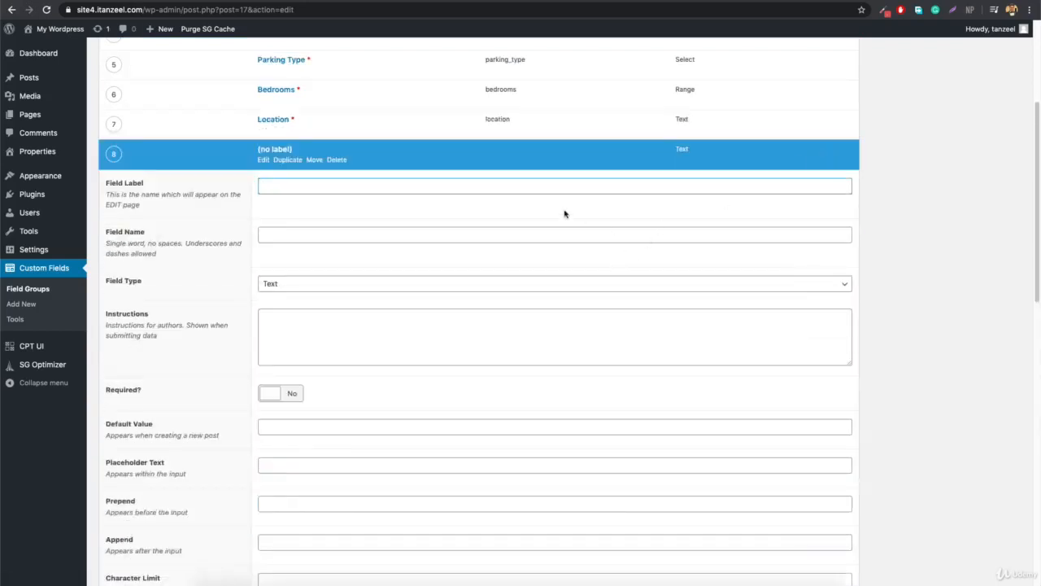
# Label the new field Agent Email so its name fills in as agent_email.
pyautogui.write('Agent')
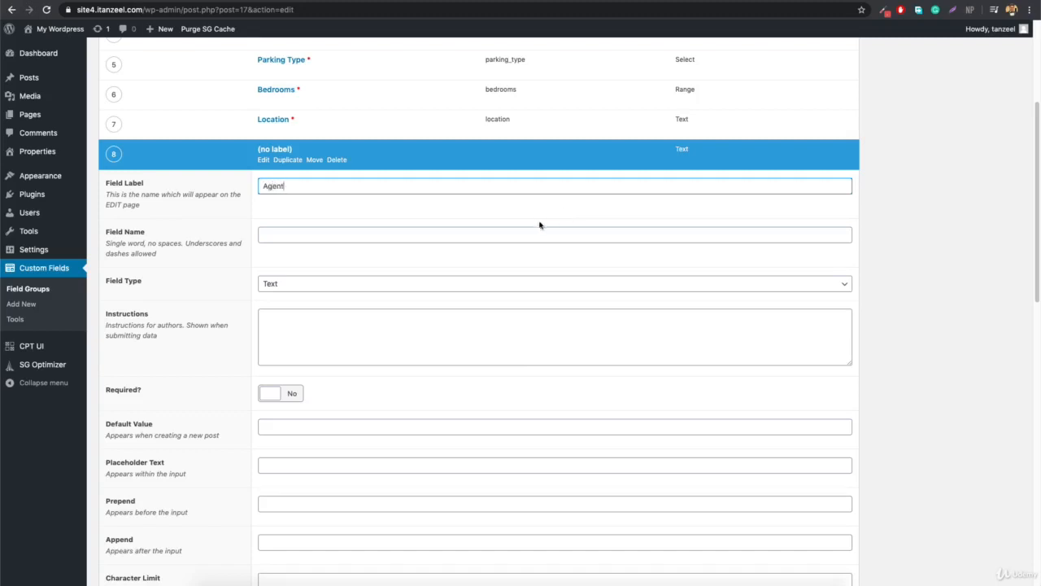
pyautogui.scroll(3, 539, 224)
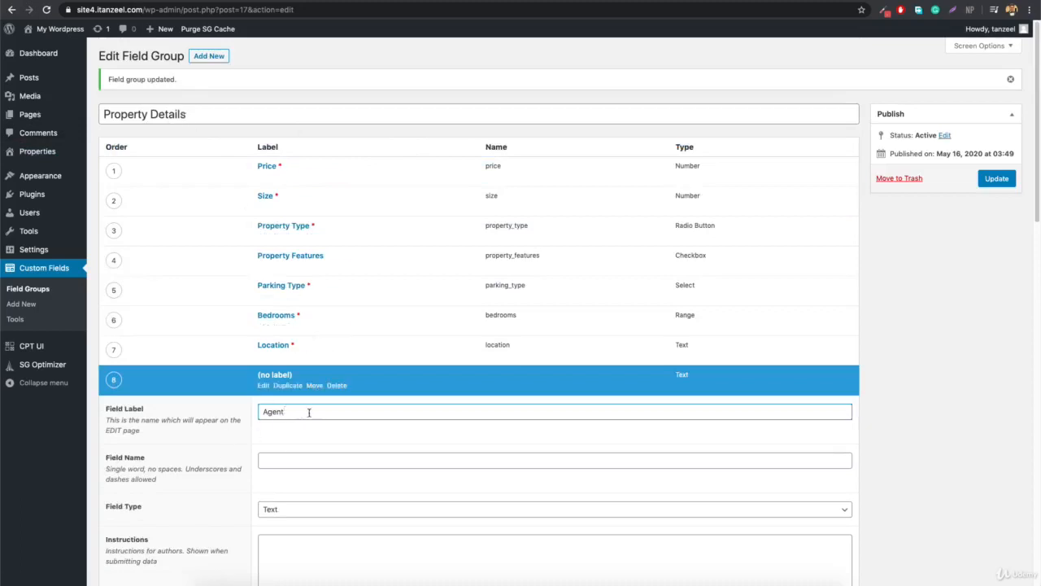
pyautogui.write('mail')
pyautogui.click(353, 433)
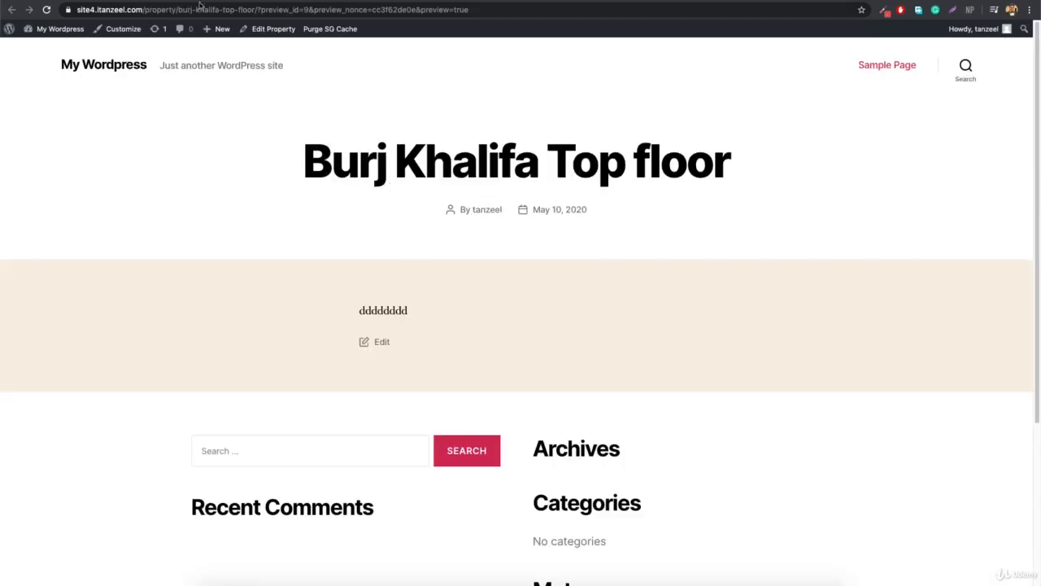
pyautogui.click(85, 0)
pyautogui.scroll(-4, 601, 376)
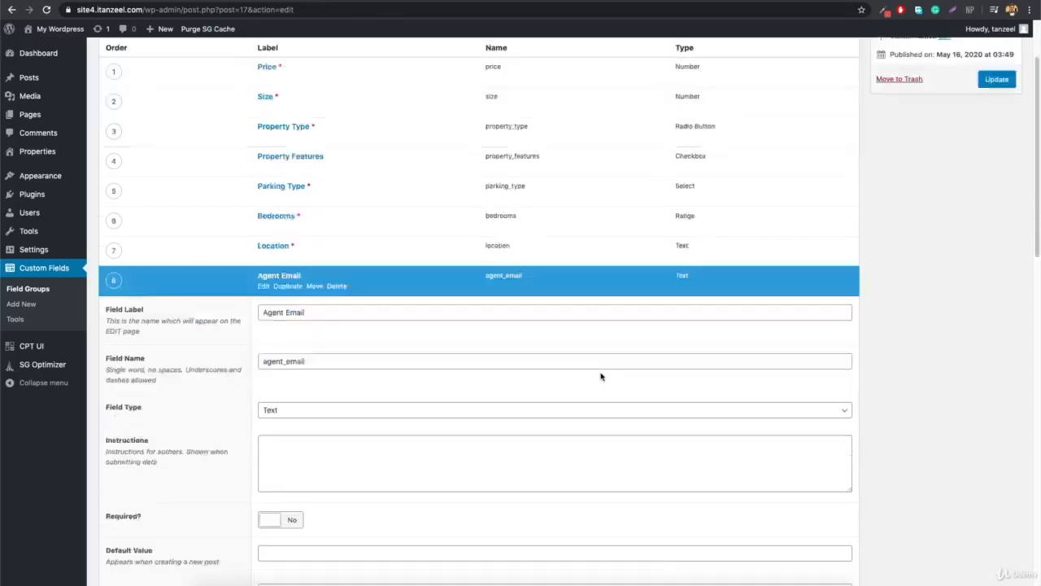
# Set Agent Email's type to Email, update the field group, and go to the property editor.
pyautogui.click(336, 158)
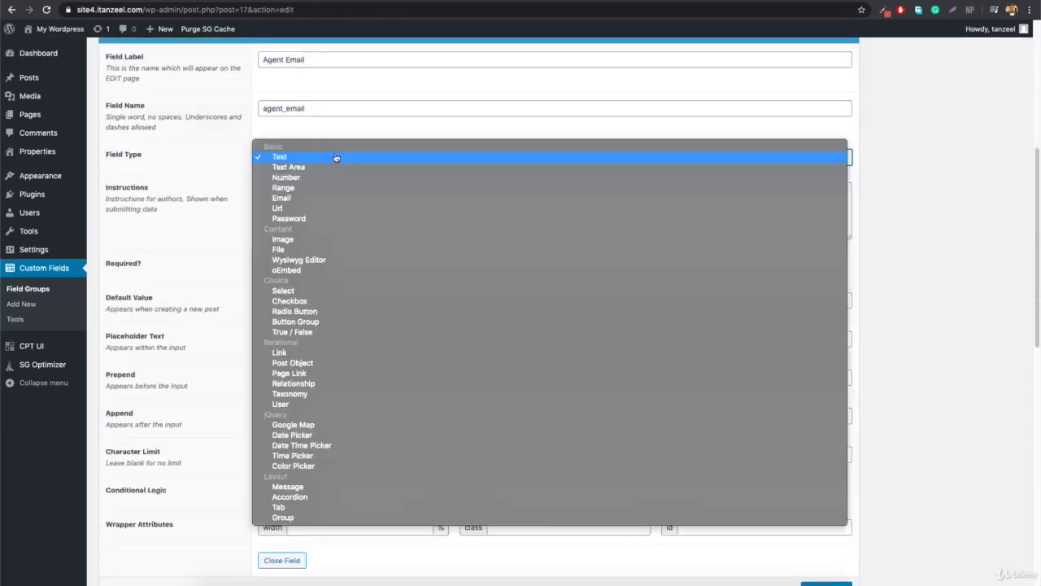
pyautogui.click(312, 198)
pyautogui.scroll(5, 906, 279)
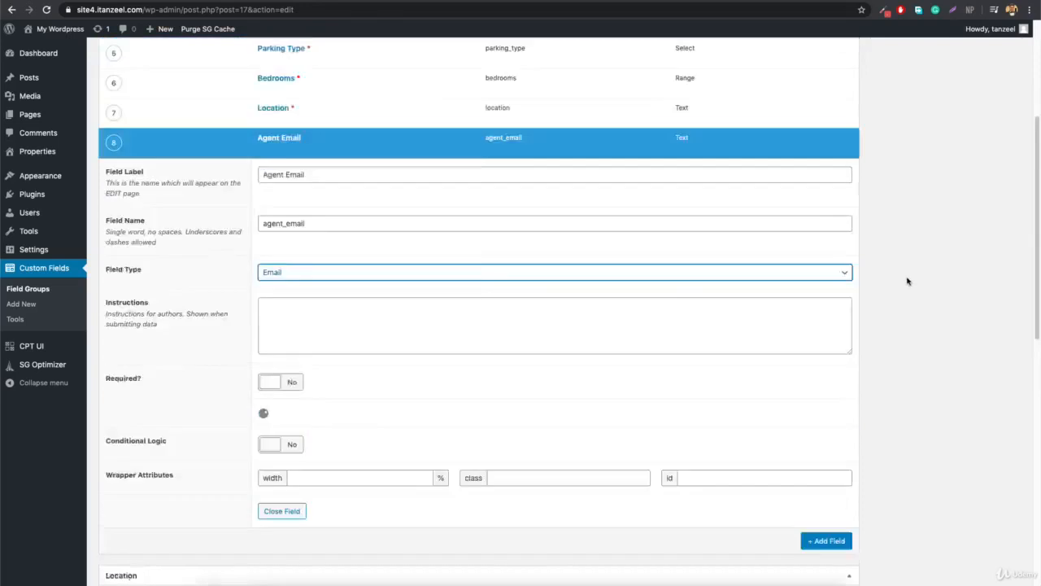
pyautogui.click(993, 182)
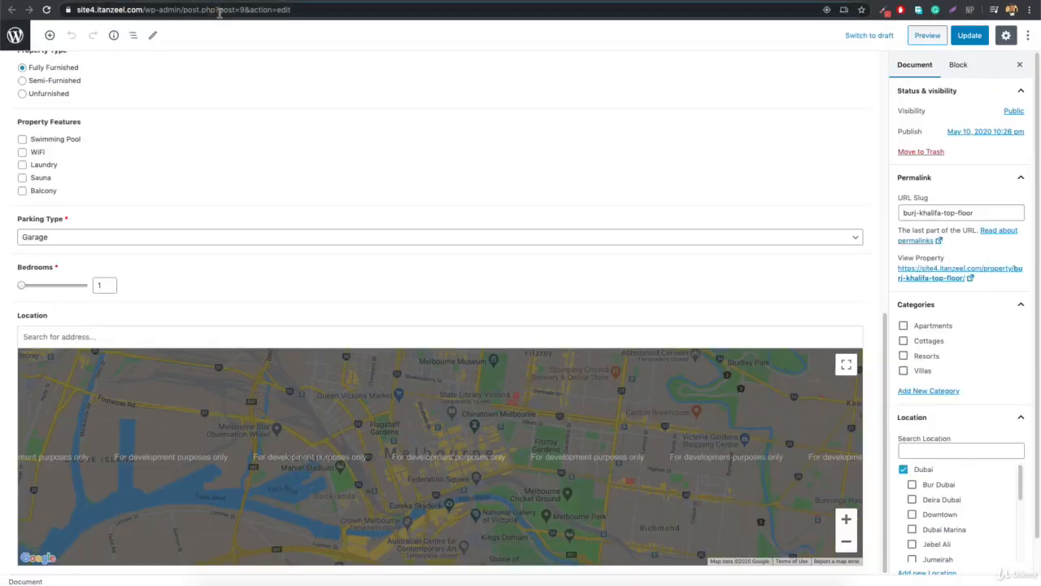
pyautogui.click(220, 10)
# Tick Swimming Pool, WiFi, Sauna and Balcony, choose Paid Parking, and set 6 bedrooms.
pyautogui.press('Return')
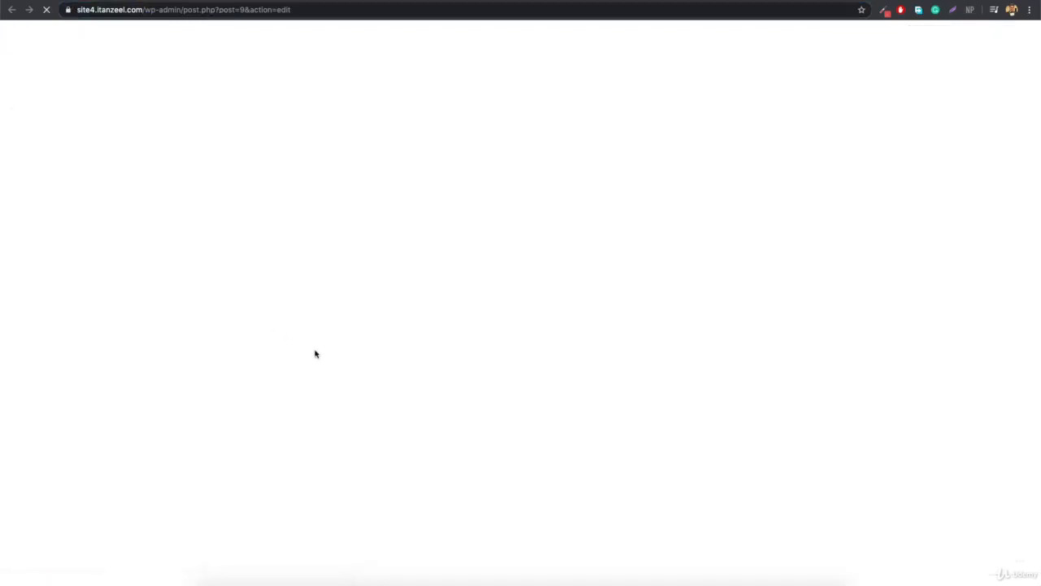
pyautogui.scroll(-5, 262, 420)
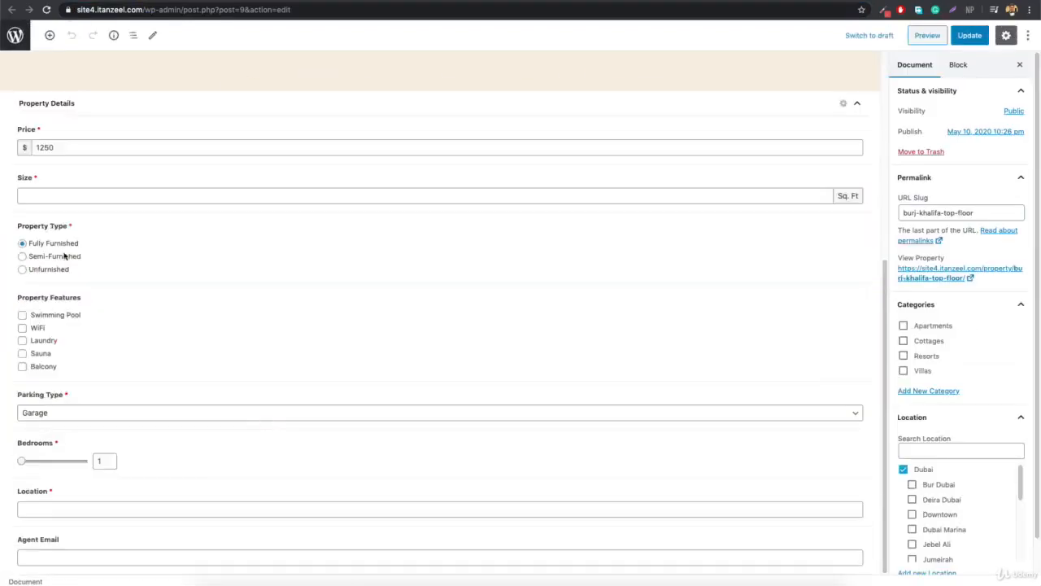
pyautogui.click(59, 195)
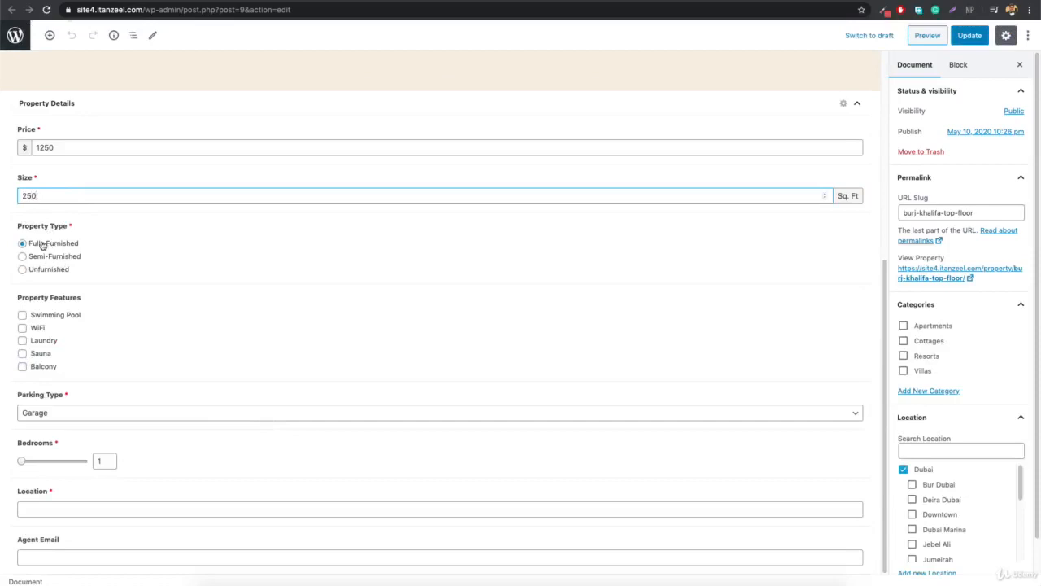
pyautogui.click(39, 317)
pyautogui.click(38, 330)
pyautogui.click(38, 355)
pyautogui.click(42, 369)
pyautogui.click(69, 419)
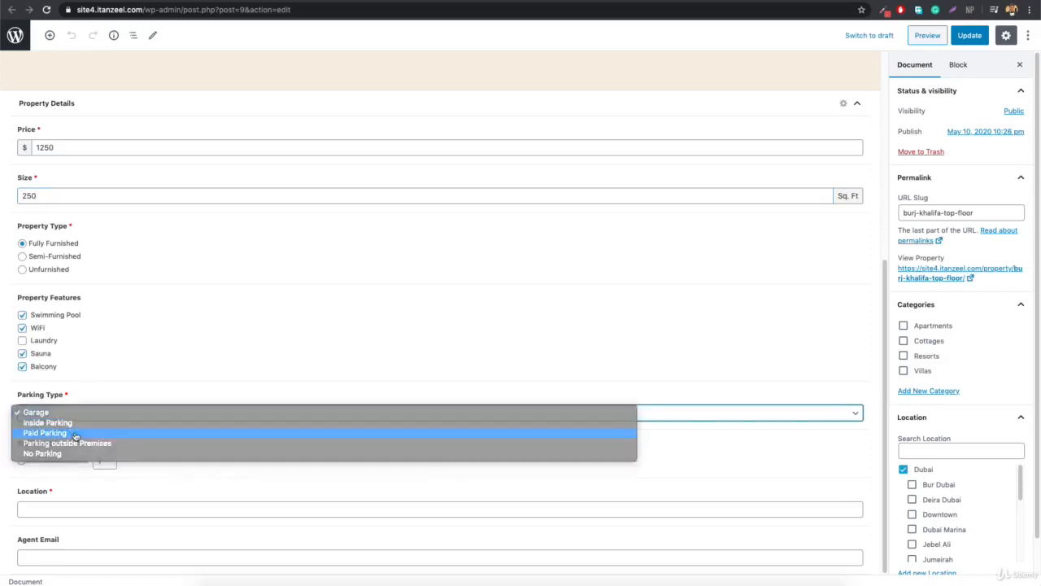
pyautogui.click(74, 434)
pyautogui.moveTo(20, 462); pyautogui.dragTo(28, 462)
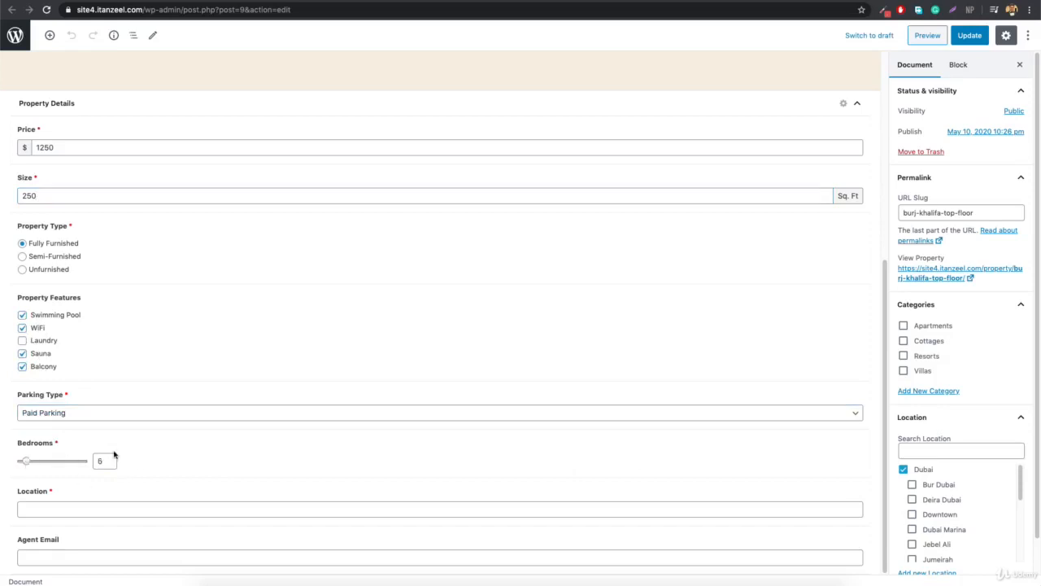
# Enter 'Dubai Mall, DUBAI UAE' as the location and fill in the agent's email address.
pyautogui.click(72, 507)
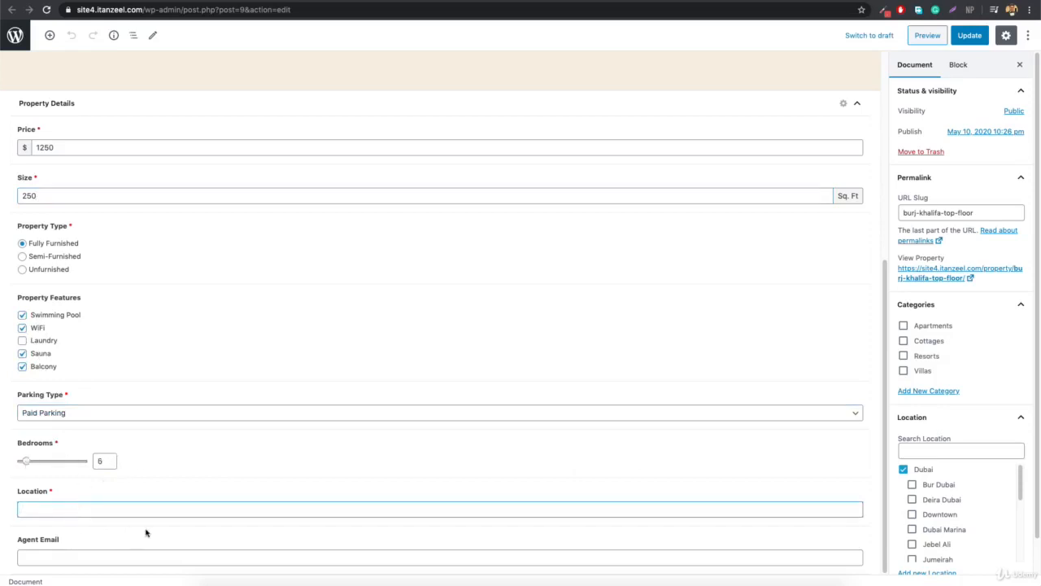
pyautogui.write('Dubai Mall, DUBAI UAE')
pyautogui.click(85, 553)
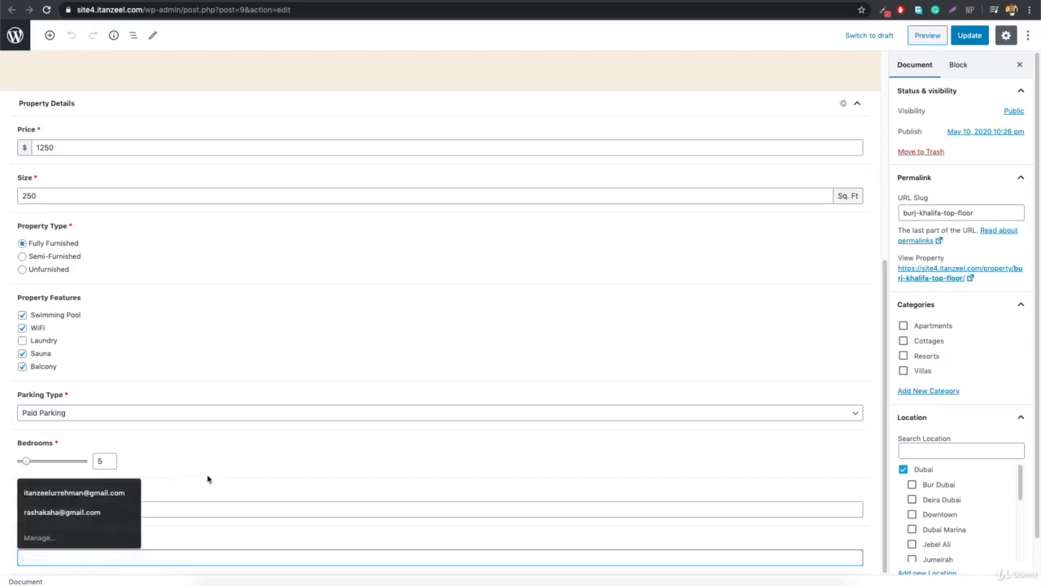
pyautogui.write('info@agentemail')
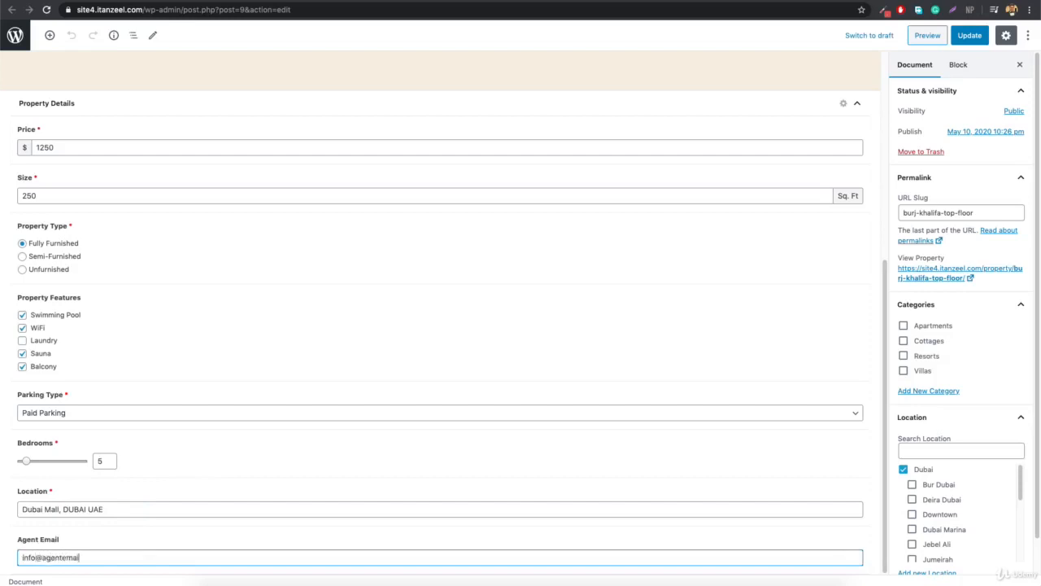
pyautogui.write('here.com')
# Tick the Apartments category and update the property.
pyautogui.scroll(-5, 937, 502)
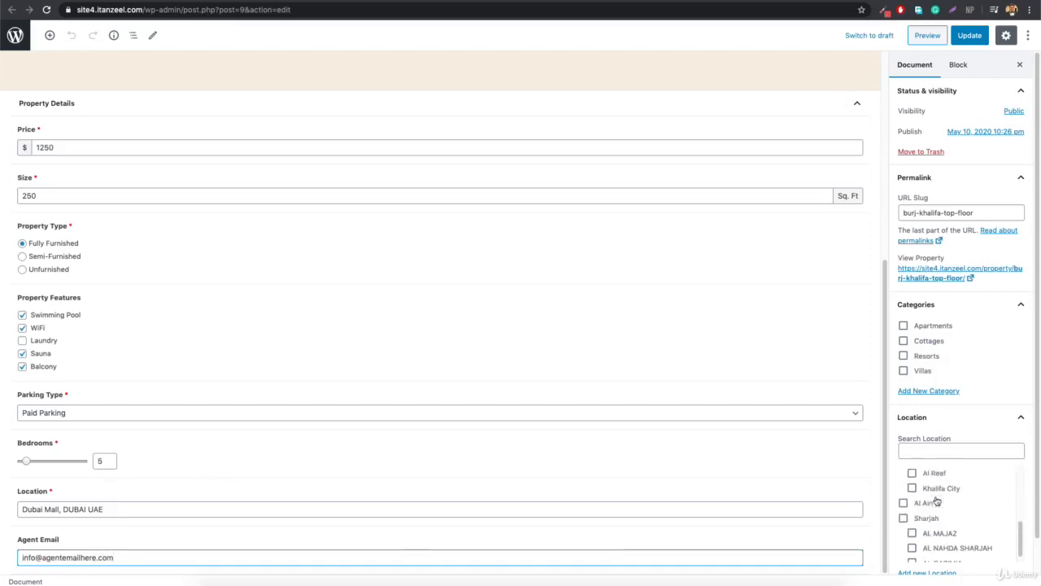
pyautogui.click(923, 329)
pyautogui.click(969, 35)
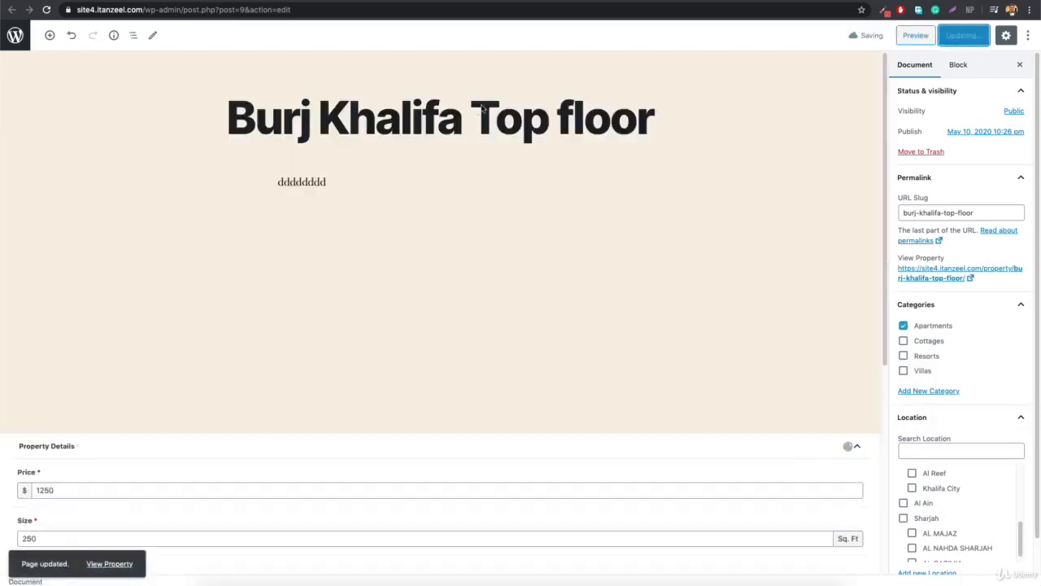
# View the saved property on the live site, highlighting its title and scrolling the page.
pyautogui.click(114, 563)
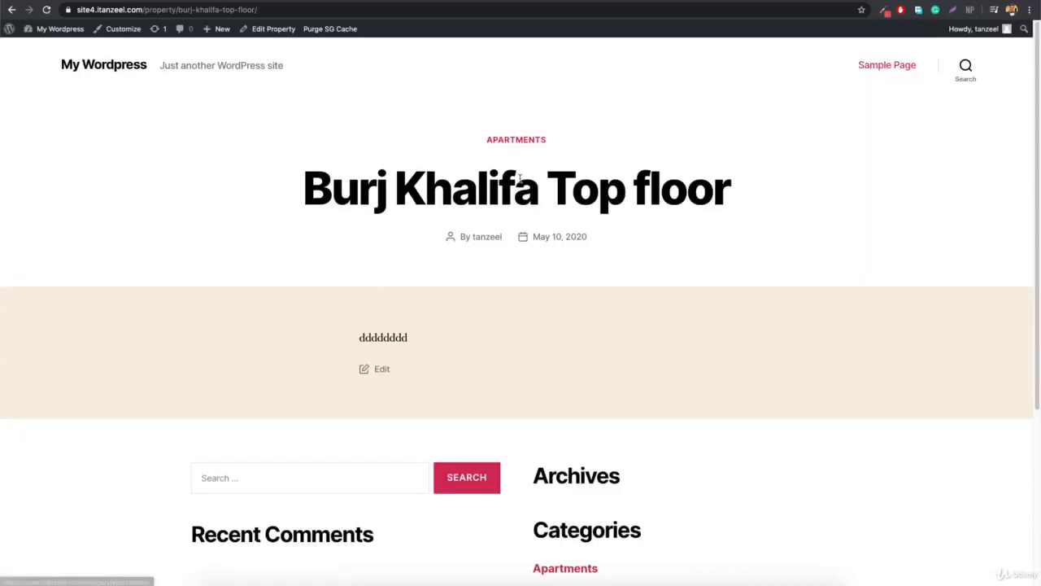
pyautogui.moveTo(310, 190); pyautogui.dragTo(878, 189)
pyautogui.click(878, 190)
pyautogui.scroll(-3, 529, 344)
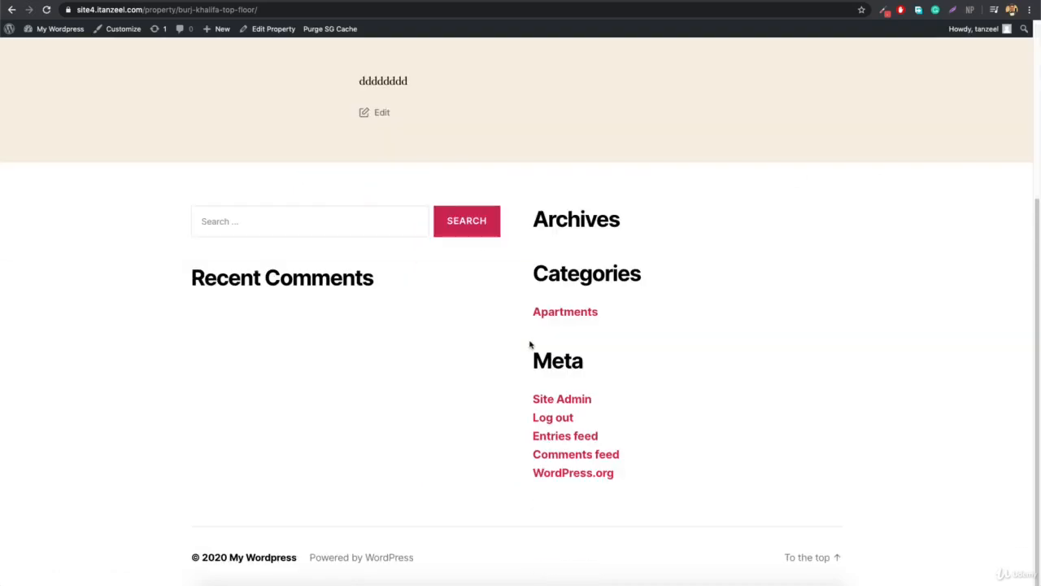
pyautogui.scroll(3, 394, 367)
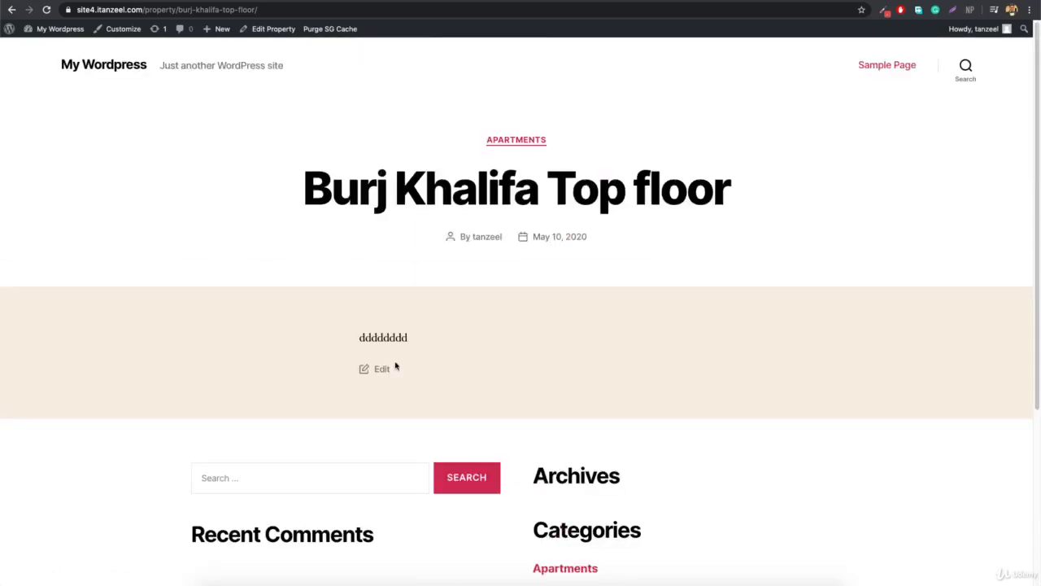
# Go back to editing the property from the admin bar and scroll through it.
pyautogui.click(268, 31)
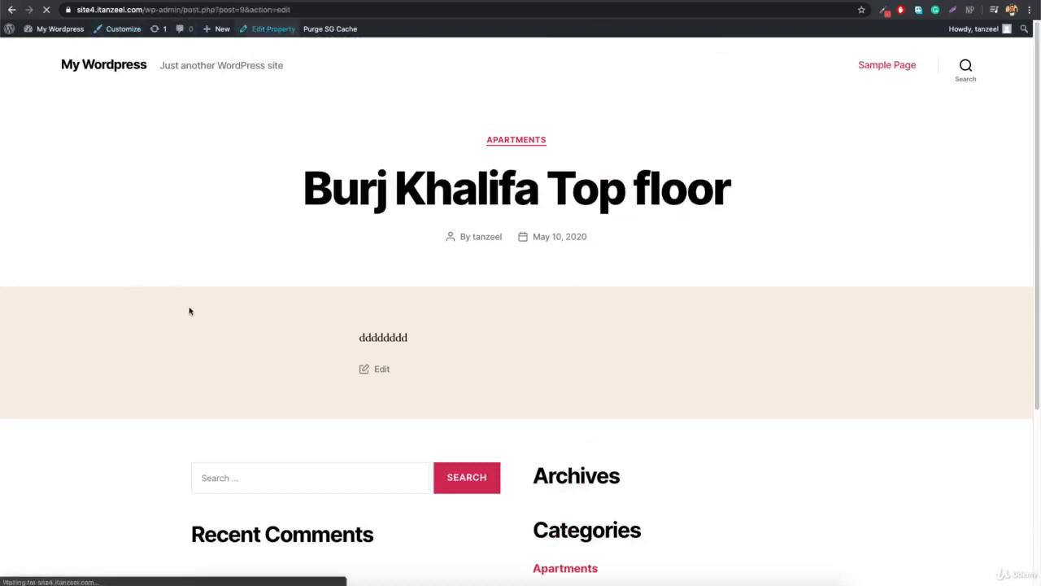
pyautogui.scroll(-4, 188, 304)
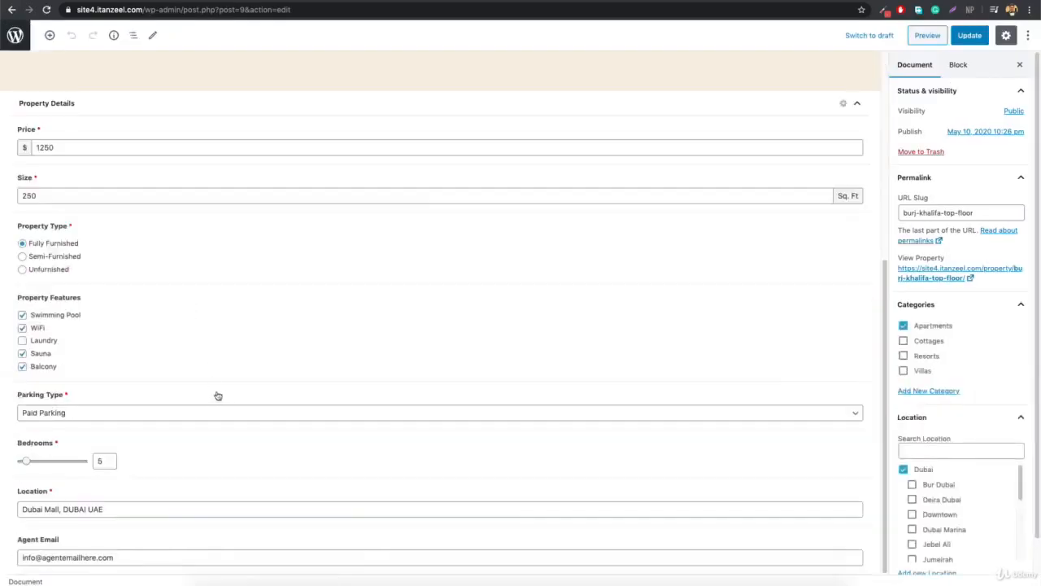
pyautogui.scroll(4, 411, 404)
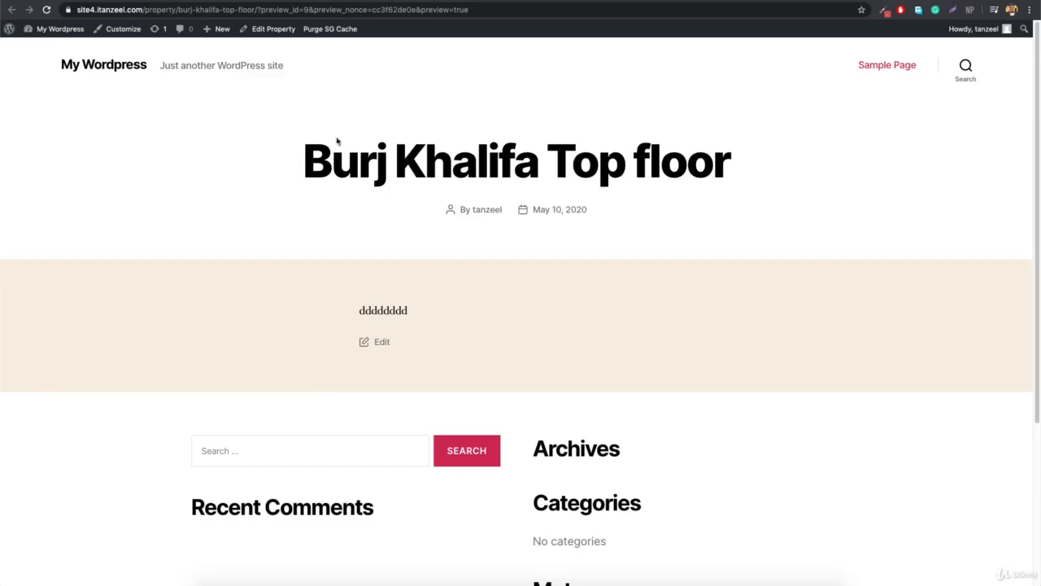
# Back in the property editor, tick Downtown as a location and save.
pyautogui.click(185, 1)
pyautogui.scroll(-1, 917, 513)
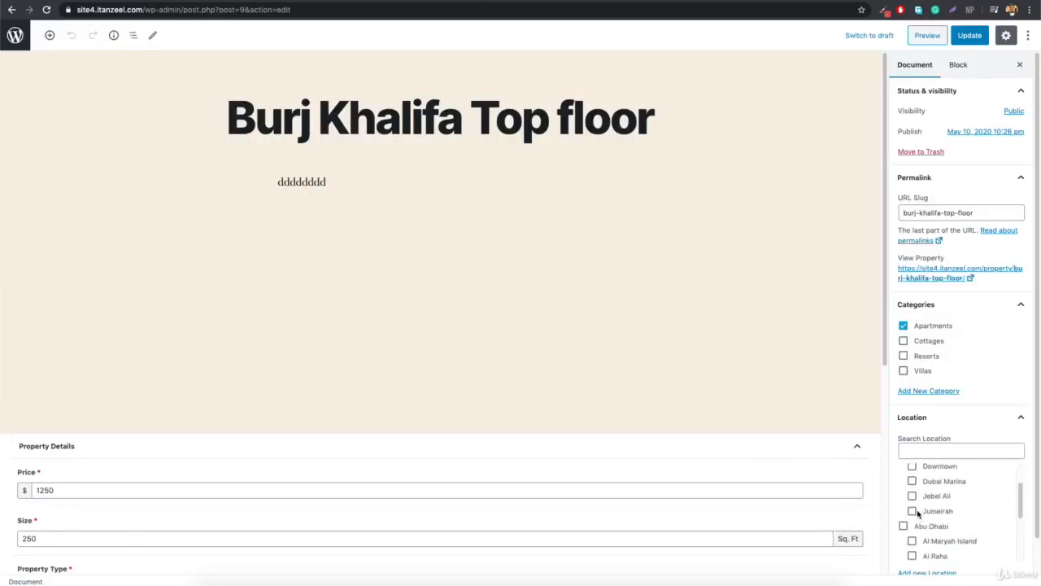
pyautogui.scroll(1, 922, 514)
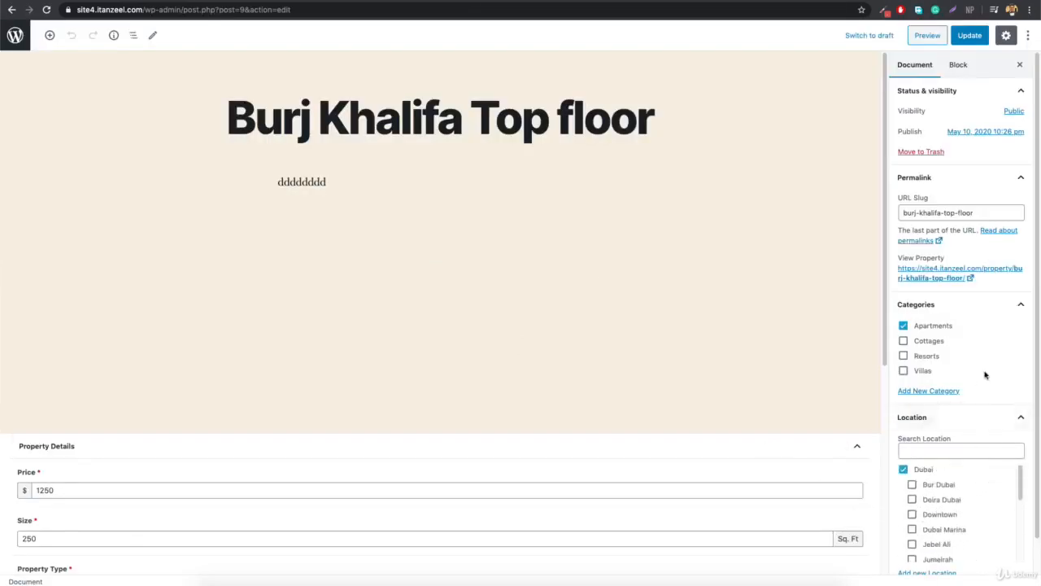
pyautogui.scroll(-1, 988, 372)
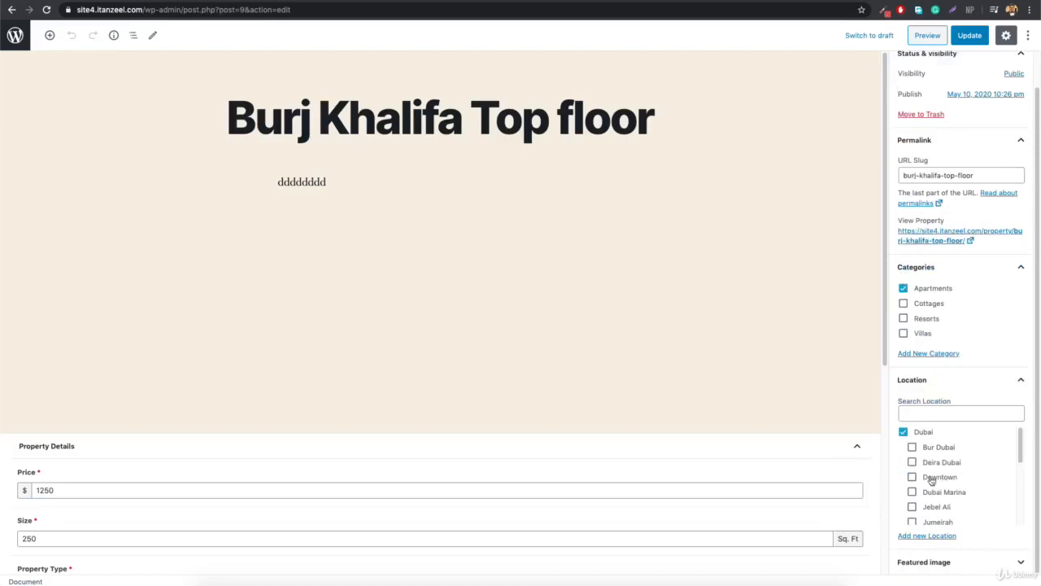
pyautogui.scroll(-1, 911, 477)
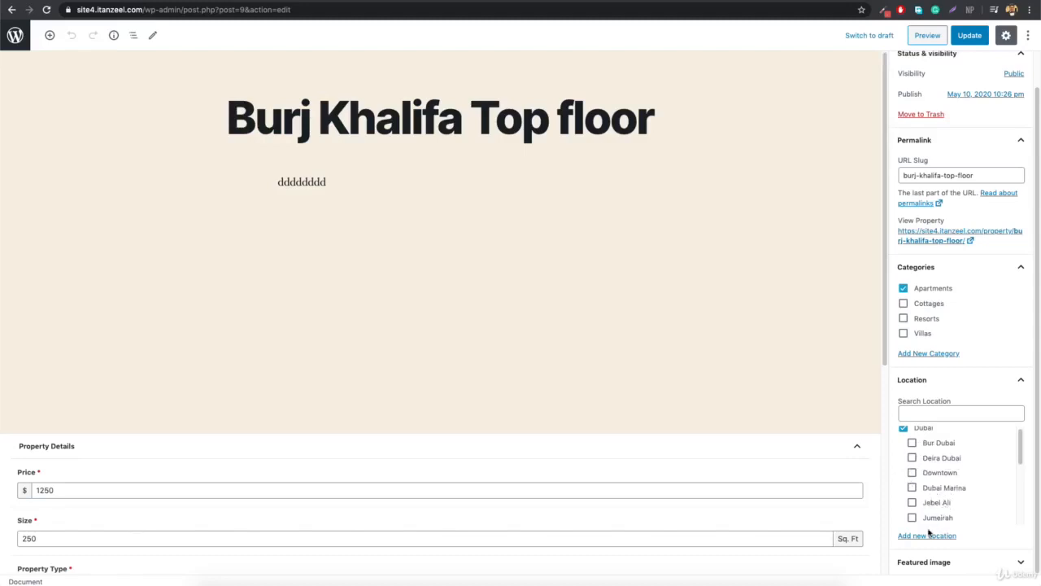
pyautogui.scroll(1, 942, 483)
pyautogui.scroll(-3, 941, 484)
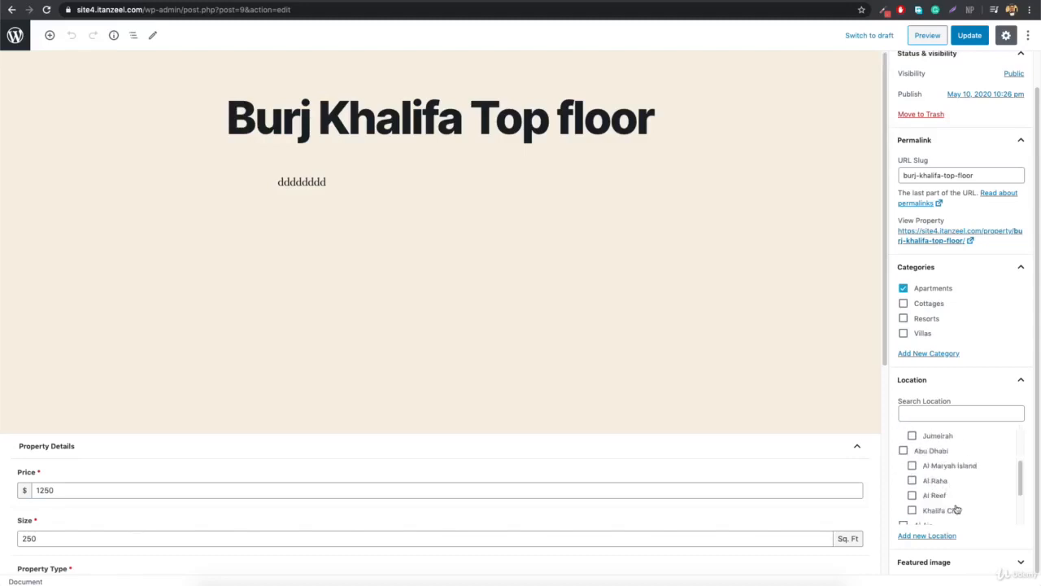
pyautogui.scroll(3, 955, 509)
pyautogui.click(932, 480)
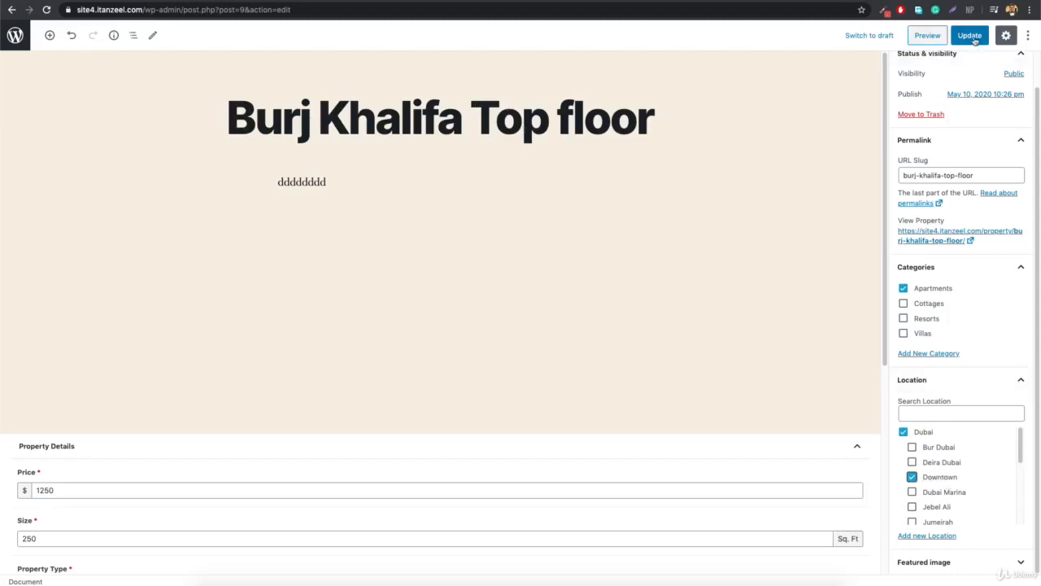
pyautogui.press('super+s')
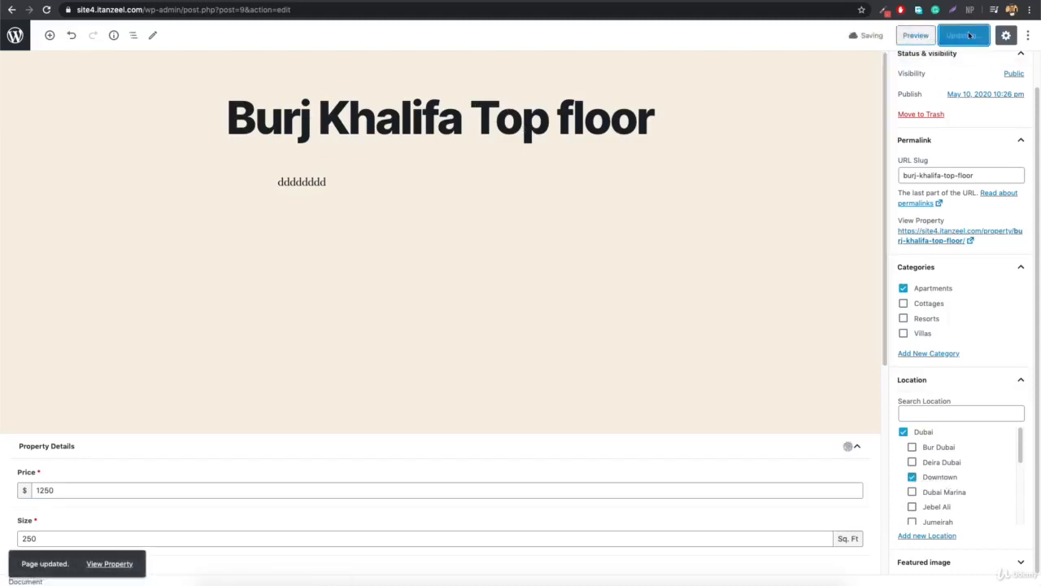
# Untick Dubai, update the property, and reload its preview.
pyautogui.click(903, 432)
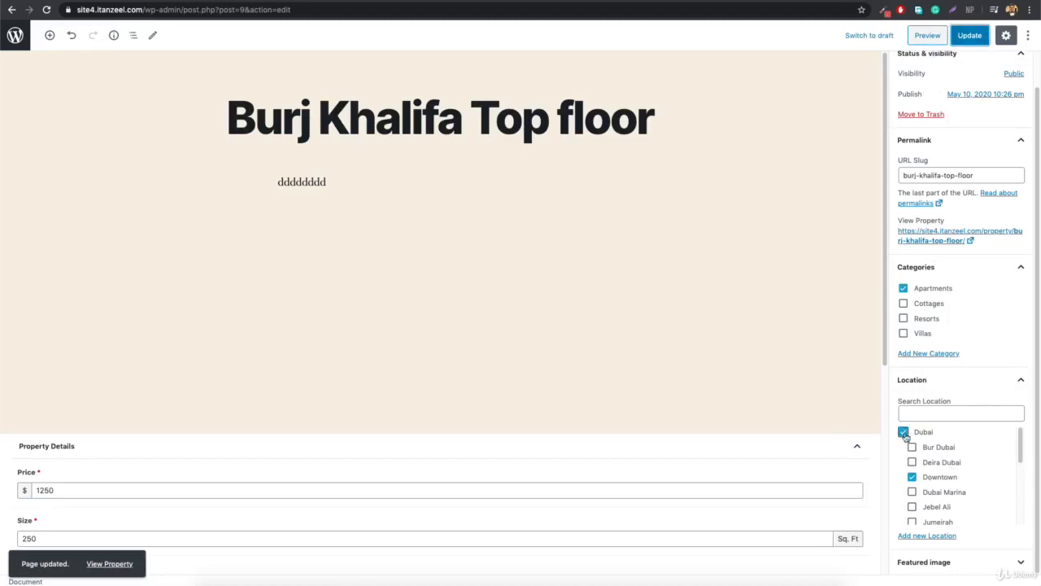
pyautogui.click(968, 35)
pyautogui.click(926, 35)
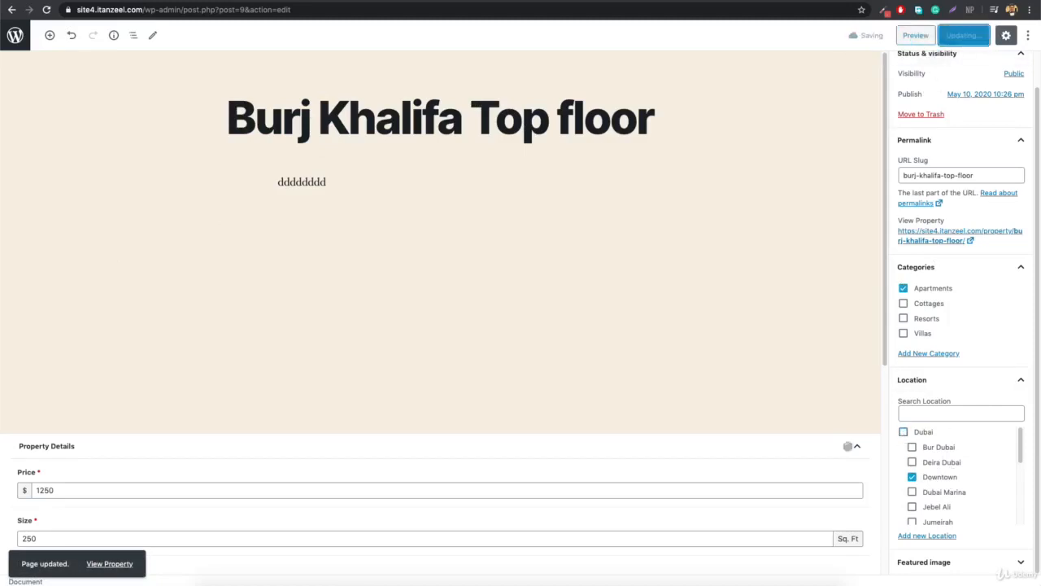
pyautogui.click(278, 11)
pyautogui.press('Return')
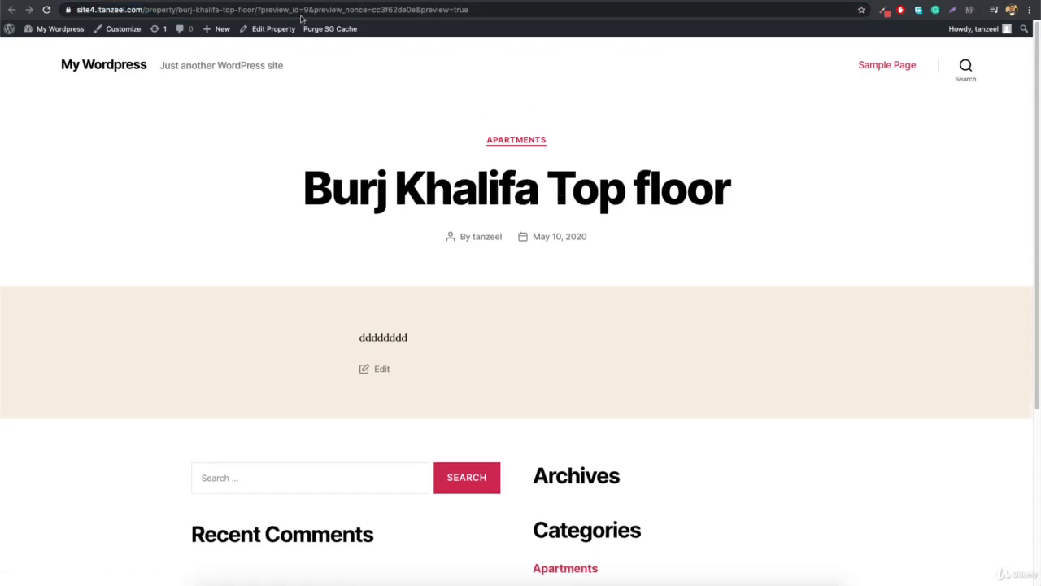
# Open the Apartments category archive, then load the /location/dubai archive page.
pyautogui.click(516, 140)
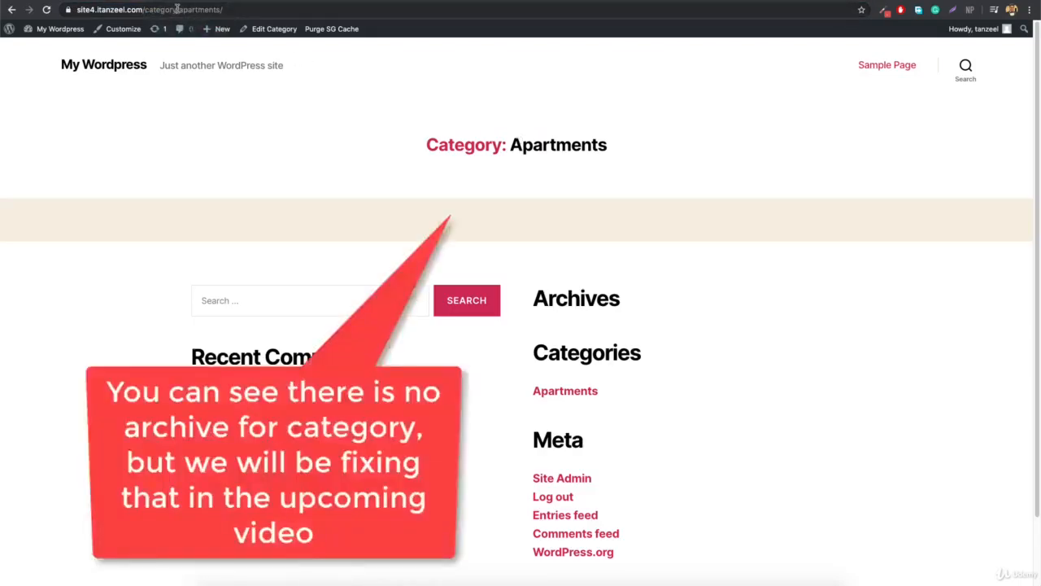
pyautogui.moveTo(178, 9); pyautogui.dragTo(144, 8)
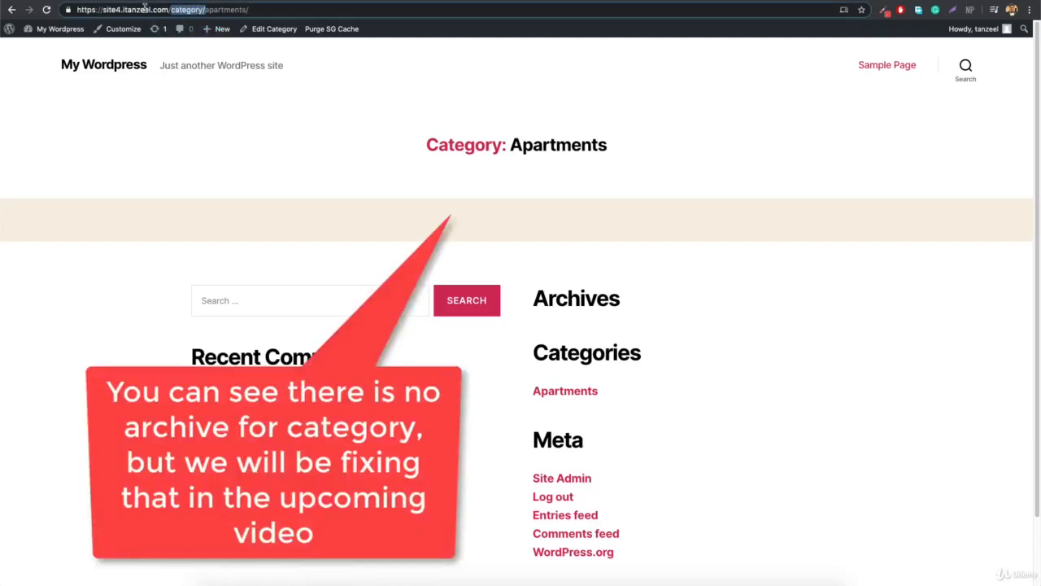
pyautogui.press('BackSpace')
pyautogui.press('BackSpace')
pyautogui.press('BackSpace')
pyautogui.press('BackSpace')
pyautogui.press('BackSpace')
pyautogui.press('BackSpace')
pyautogui.press('BackSpace')
pyautogui.press('BackSpace')
pyautogui.press('BackSpace')
pyautogui.press('BackSpace')
pyautogui.press('BackSpace')
pyautogui.press('BackSpace')
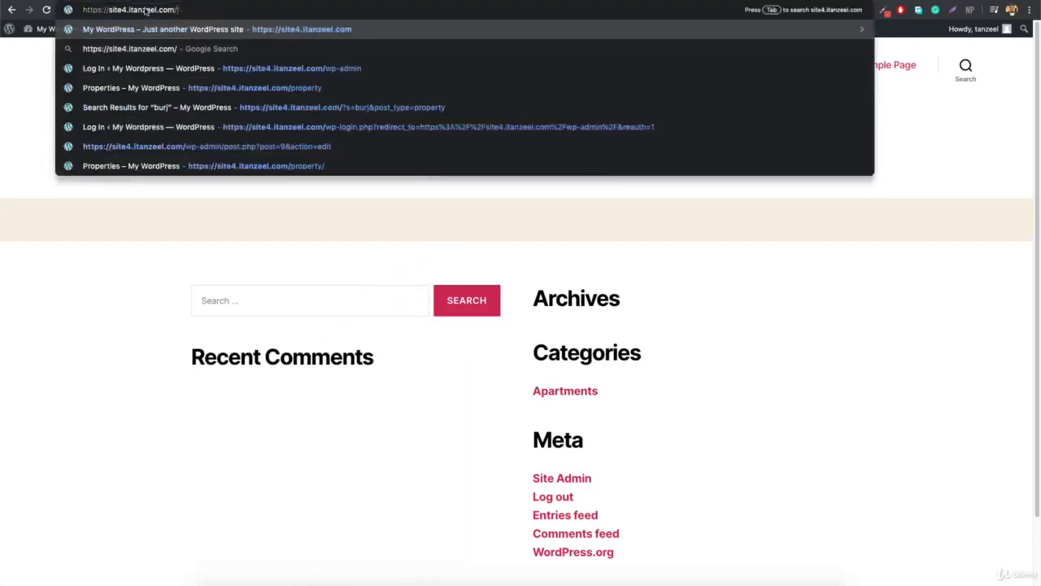
pyautogui.write('locat')
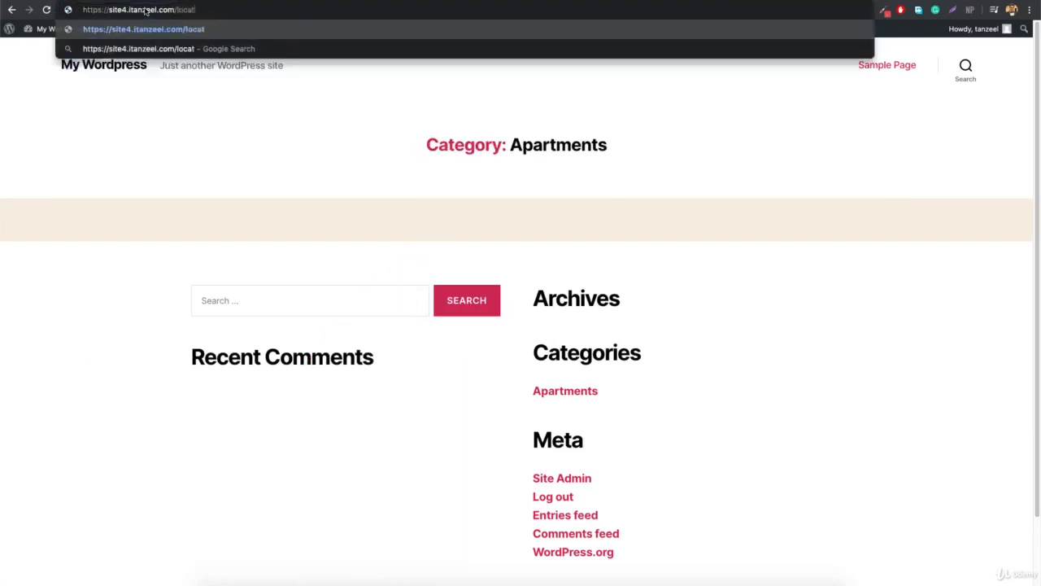
pyautogui.write('ion/')
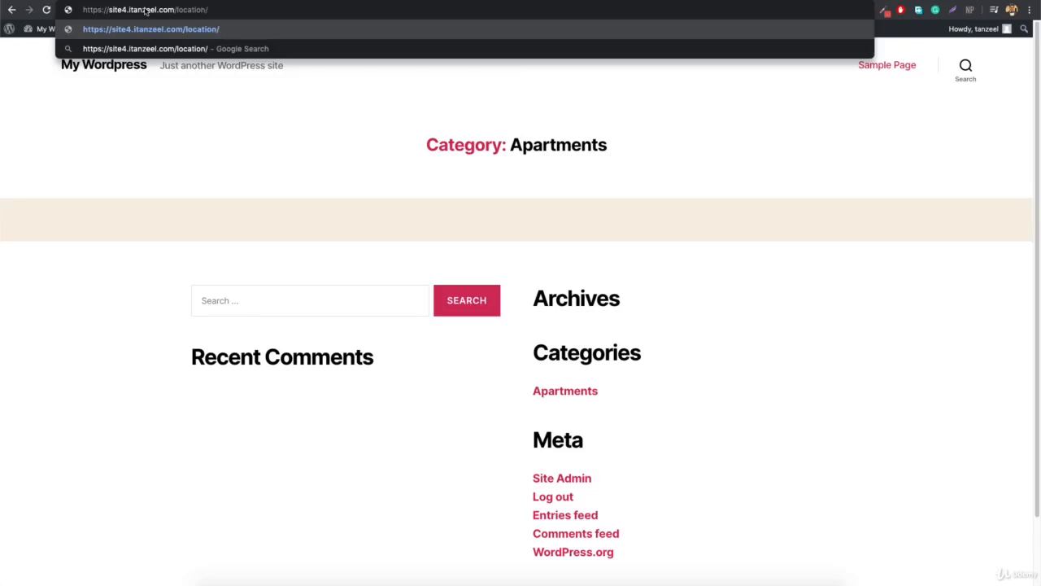
pyautogui.write('dubai')
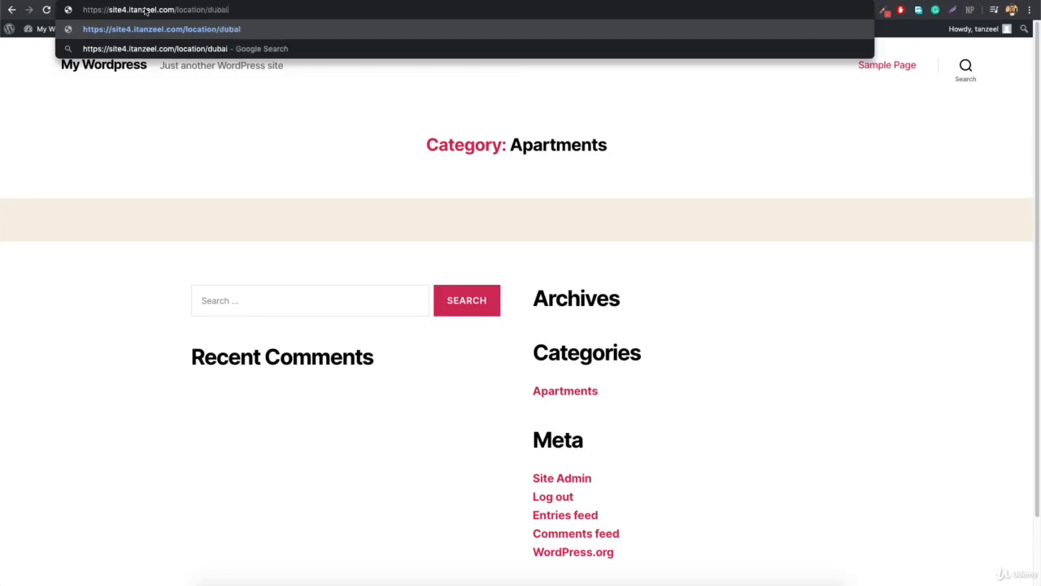
pyautogui.press('Return')
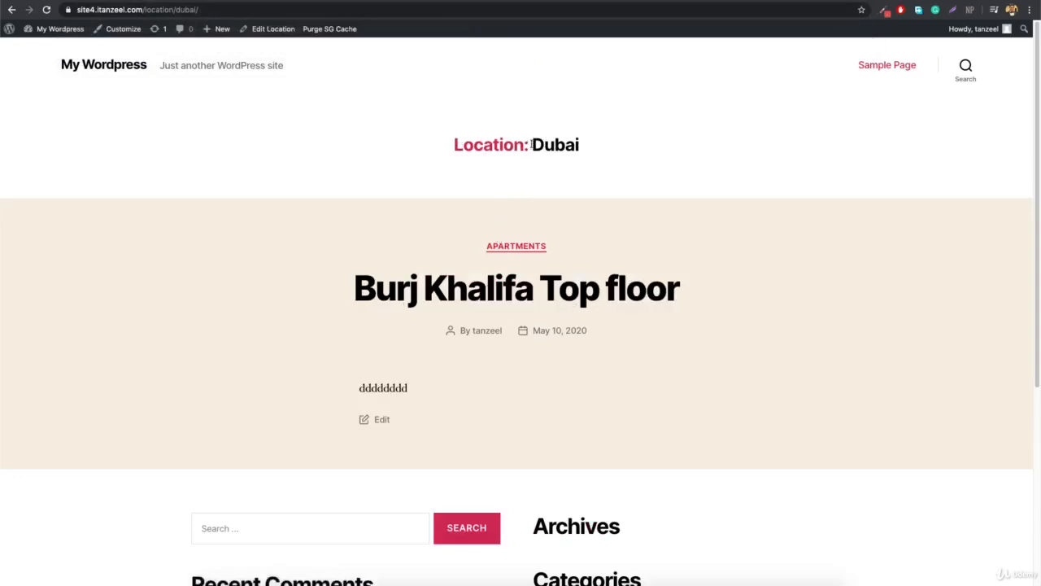
# Open the Burj Khalifa Top floor property page from the Dubai archive listing.
pyautogui.scroll(-2, 486, 344)
pyautogui.scroll(2, 485, 344)
pyautogui.click(522, 288)
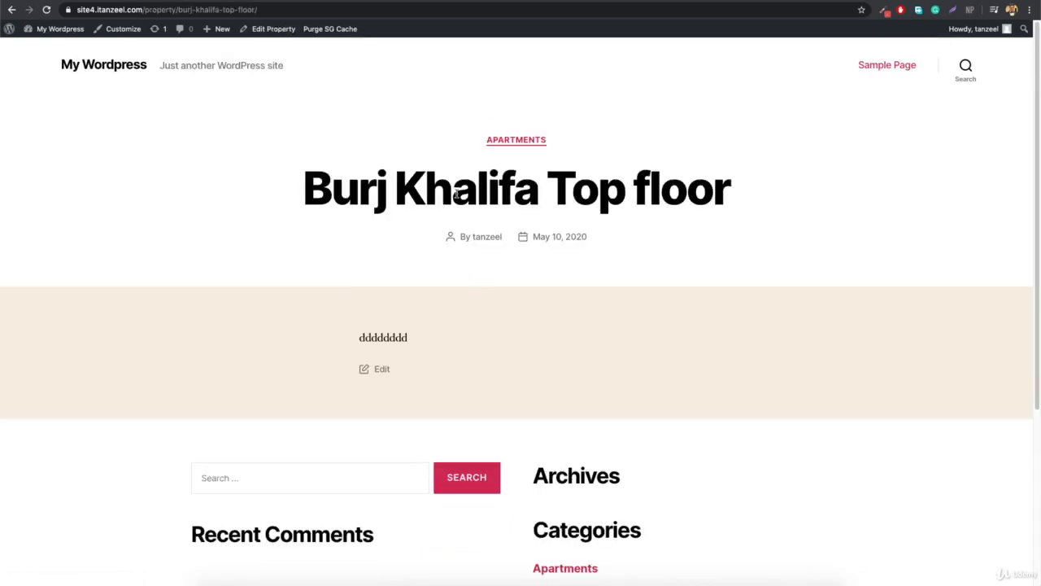